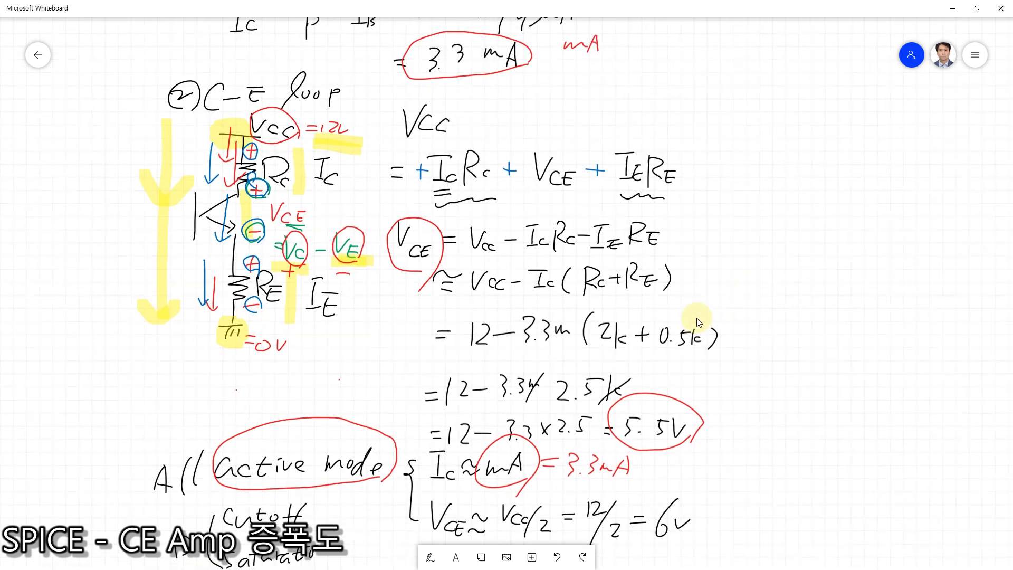
# Step: Highlight V_CE, its 5.5 V result, I_C and the 3.3 mA value in yellow on the whiteboard
pyautogui.click(436, 554)
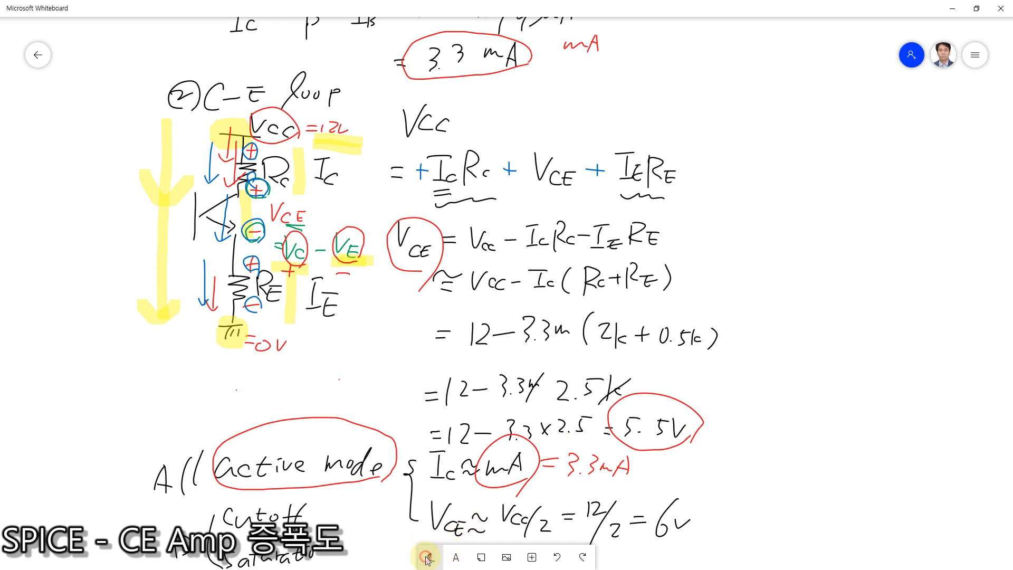
pyautogui.click(532, 557)
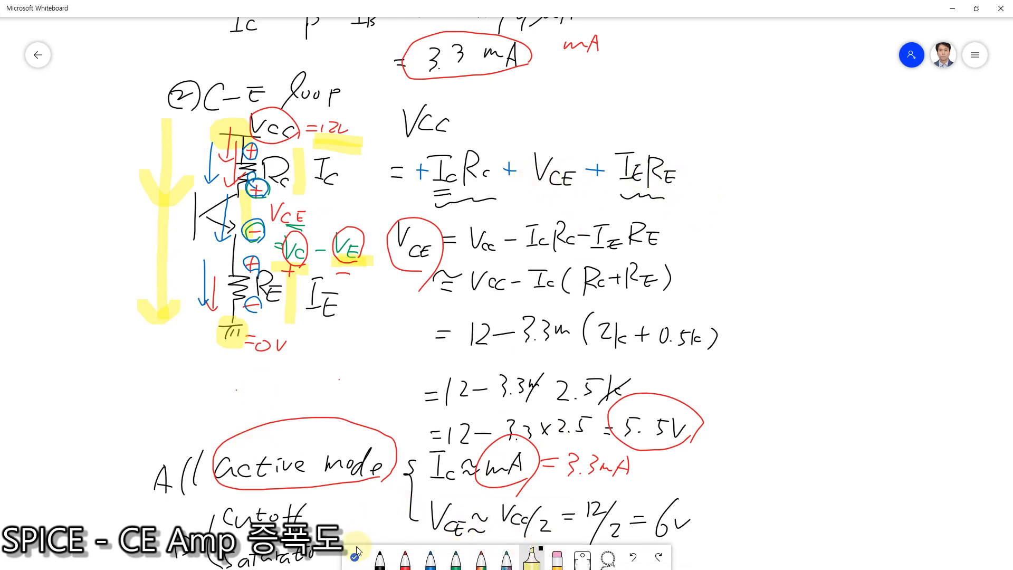
pyautogui.moveTo(417, 269)
pyautogui.mouseDown()
pyautogui.moveTo(414, 225)
pyautogui.moveTo(437, 291)
pyautogui.mouseUp()
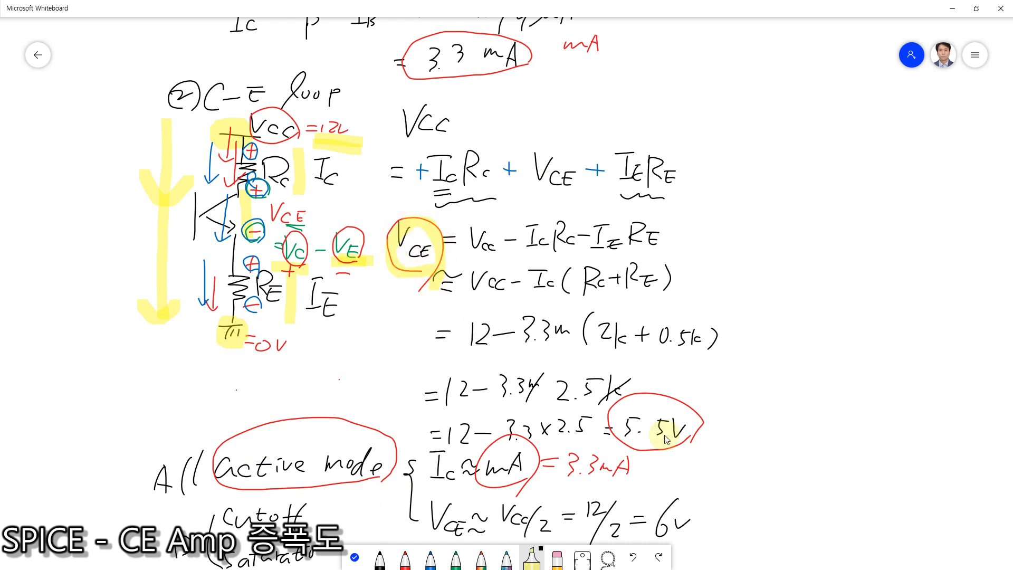
pyautogui.moveTo(678, 446)
pyautogui.mouseDown()
pyautogui.moveTo(685, 459)
pyautogui.moveTo(601, 419)
pyautogui.moveTo(689, 438)
pyautogui.mouseUp()
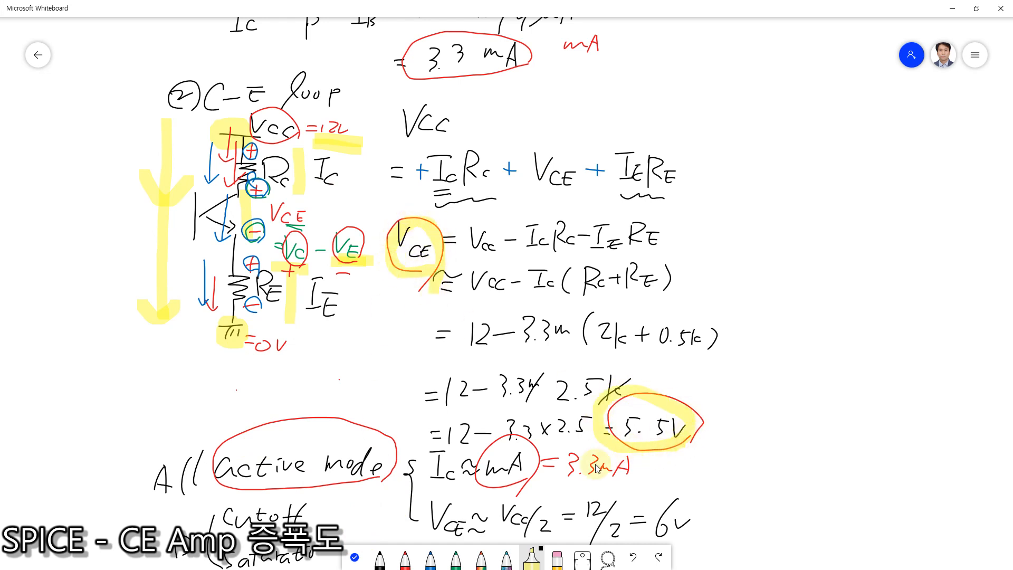
pyautogui.moveTo(454, 483)
pyautogui.mouseDown()
pyautogui.moveTo(428, 491)
pyautogui.moveTo(425, 446)
pyautogui.moveTo(466, 444)
pyautogui.mouseUp()
pyautogui.moveTo(636, 464)
pyautogui.mouseDown()
pyautogui.moveTo(615, 488)
pyautogui.moveTo(546, 459)
pyautogui.moveTo(649, 472)
pyautogui.mouseUp()
pyautogui.click(357, 560)
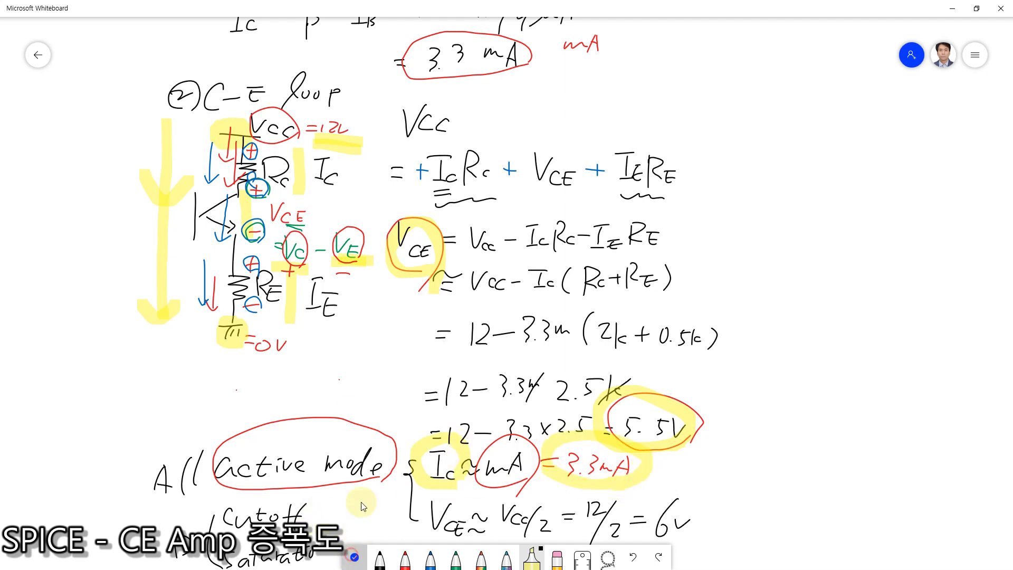
# Step: Highlight the circled base current result I_B = 19 µA in yellow
pyautogui.scroll(3, 383, 459)
pyautogui.moveTo(628, 224); pyautogui.dragTo(616, 247)
pyautogui.click(430, 554)
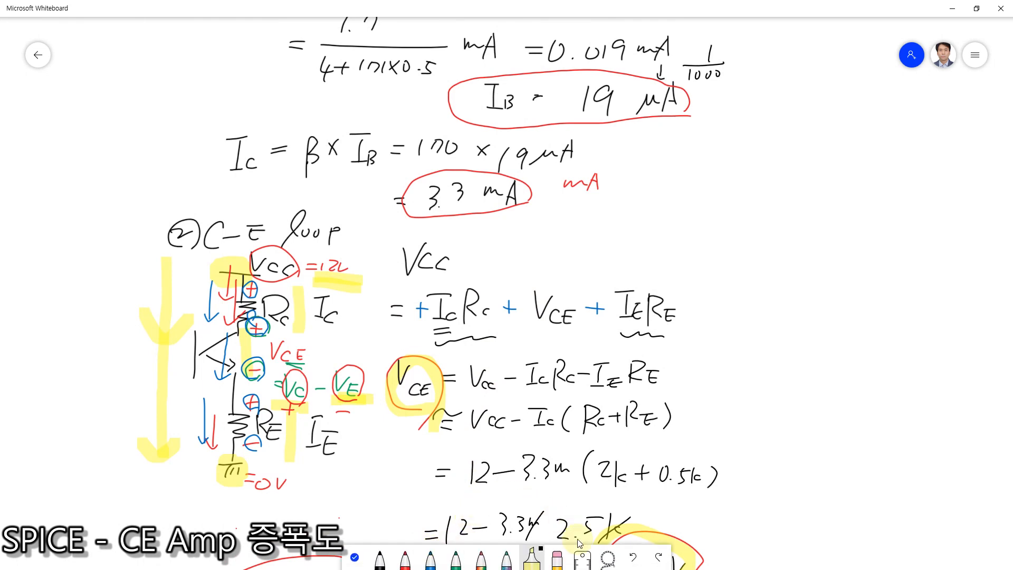
pyautogui.click(532, 559)
pyautogui.moveTo(678, 109); pyautogui.dragTo(637, 116)
pyautogui.moveTo(570, 128)
pyautogui.mouseDown()
pyautogui.moveTo(546, 57)
pyautogui.moveTo(678, 124)
pyautogui.mouseUp()
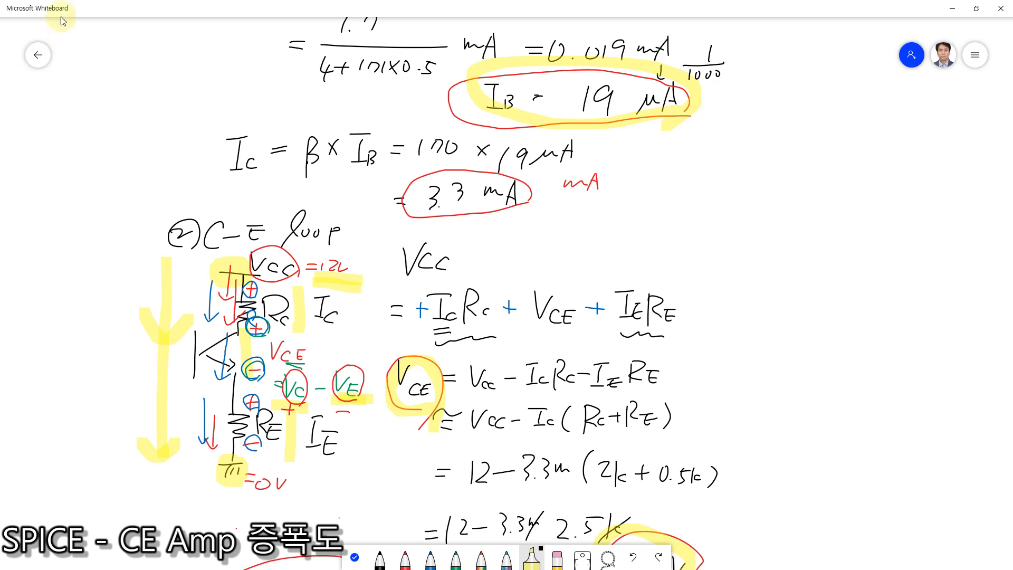
# Step: Move the whiteboard window aside and launch QucsStudio from the desktop
pyautogui.moveTo(67, 14); pyautogui.dragTo(512, 55)
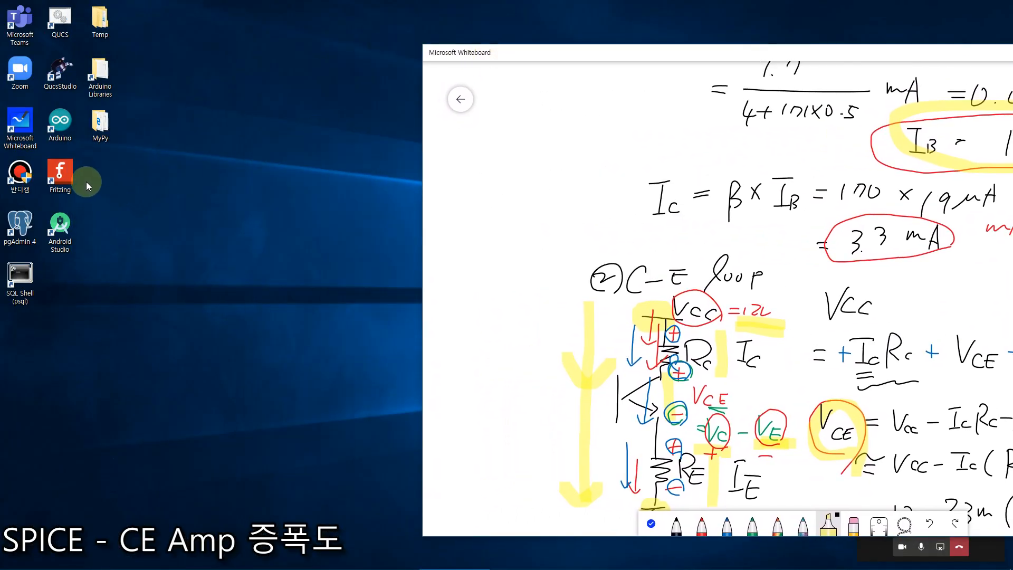
pyautogui.doubleClick(60, 71)
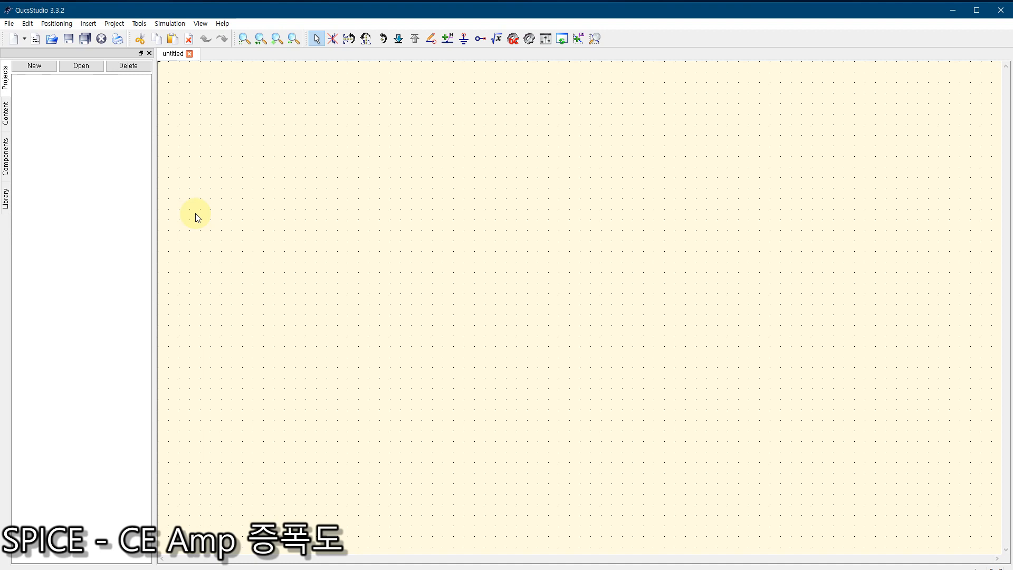
pyautogui.click(8, 165)
pyautogui.click(56, 65)
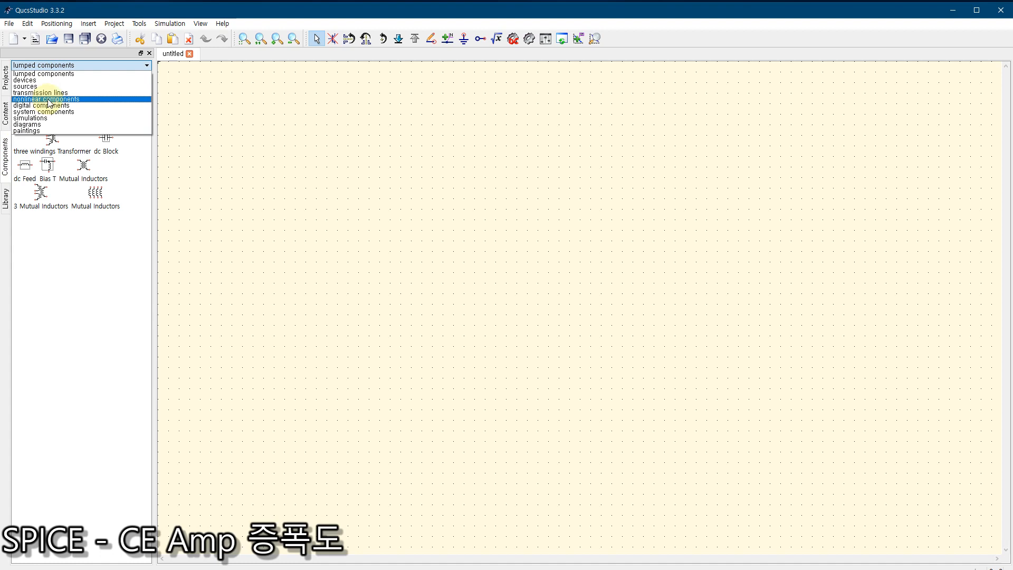
pyautogui.click(49, 99)
pyautogui.click(54, 86)
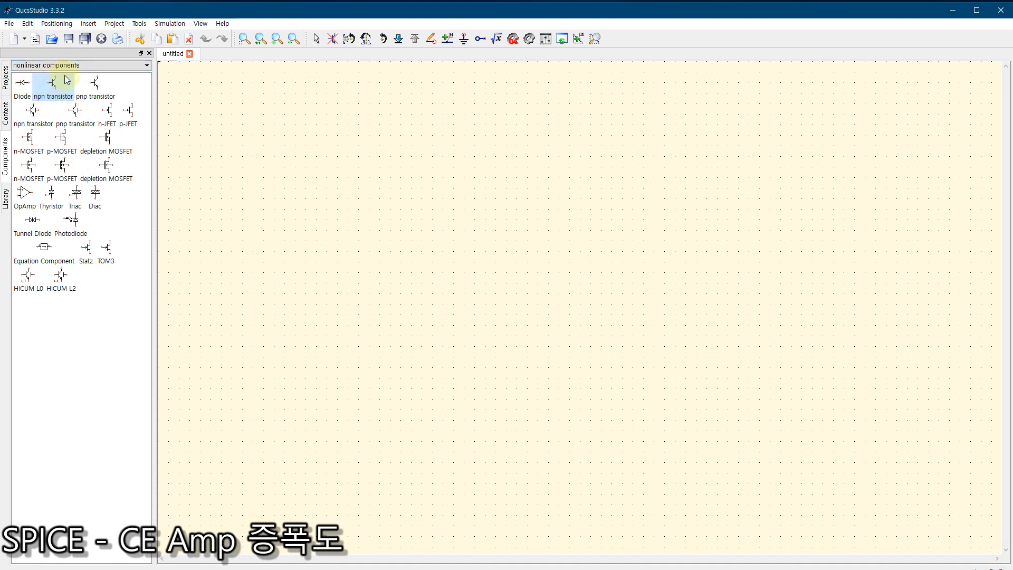
# Step: Place one 2N2222A transistor from the Transistors library near the middle of the empty schematic
pyautogui.click(6, 202)
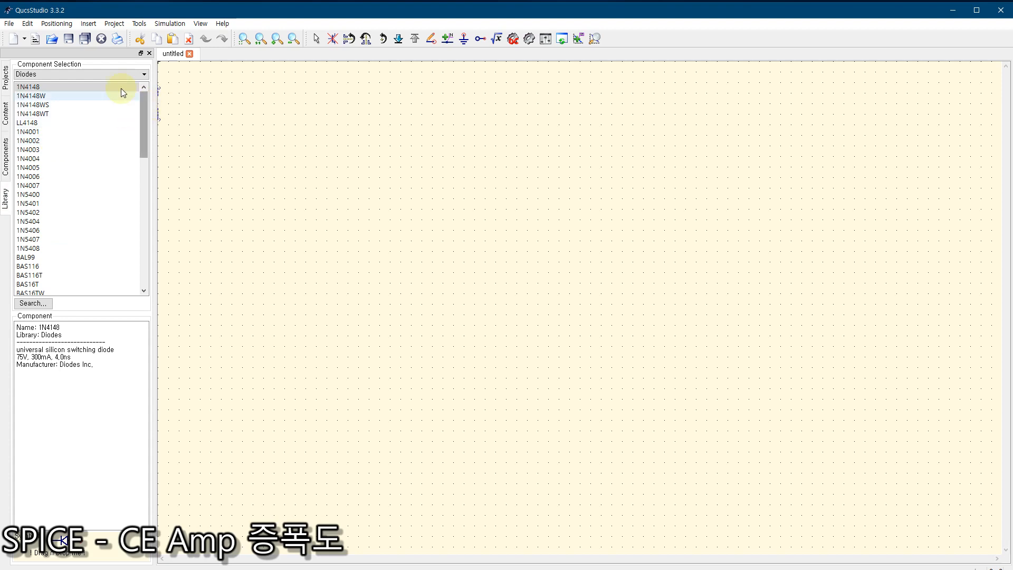
pyautogui.click(58, 75)
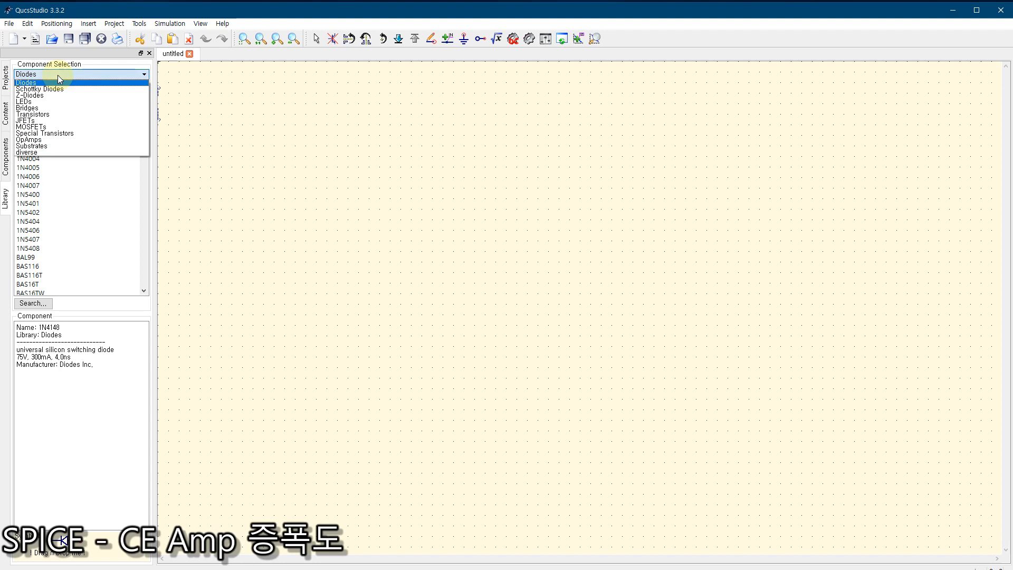
pyautogui.click(47, 115)
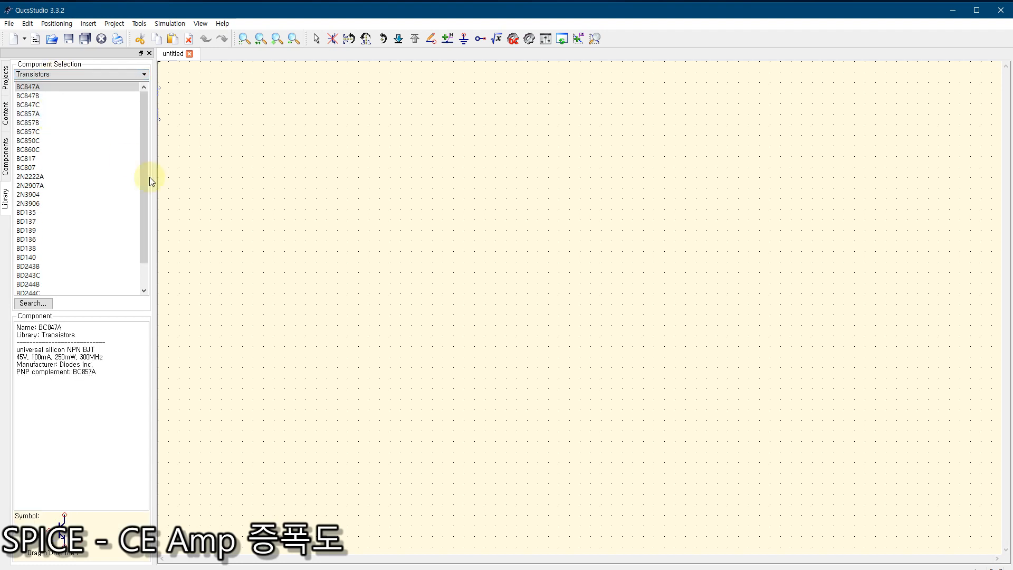
pyautogui.click(145, 140)
pyautogui.moveTo(145, 166); pyautogui.dragTo(143, 124)
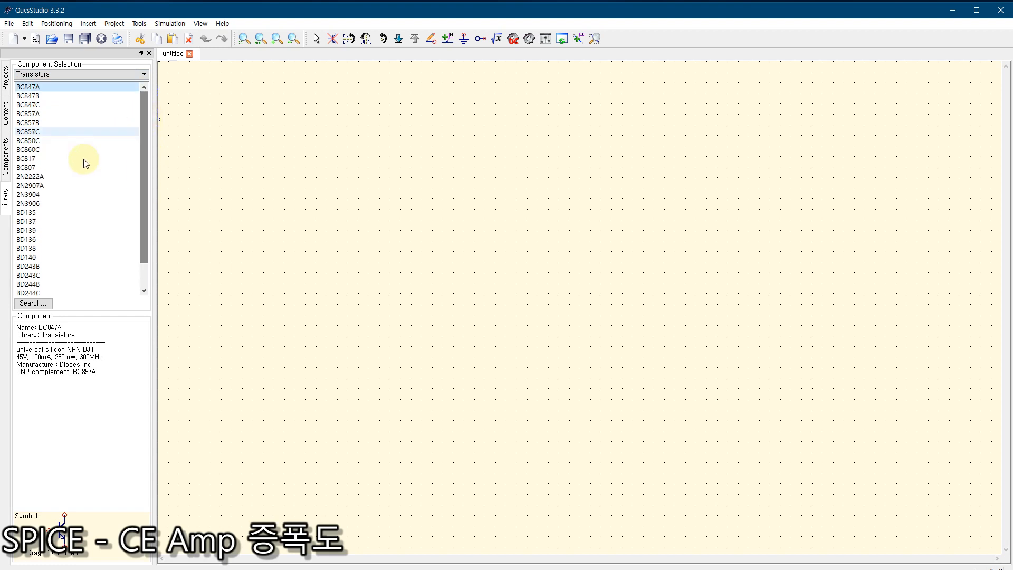
pyautogui.click(35, 179)
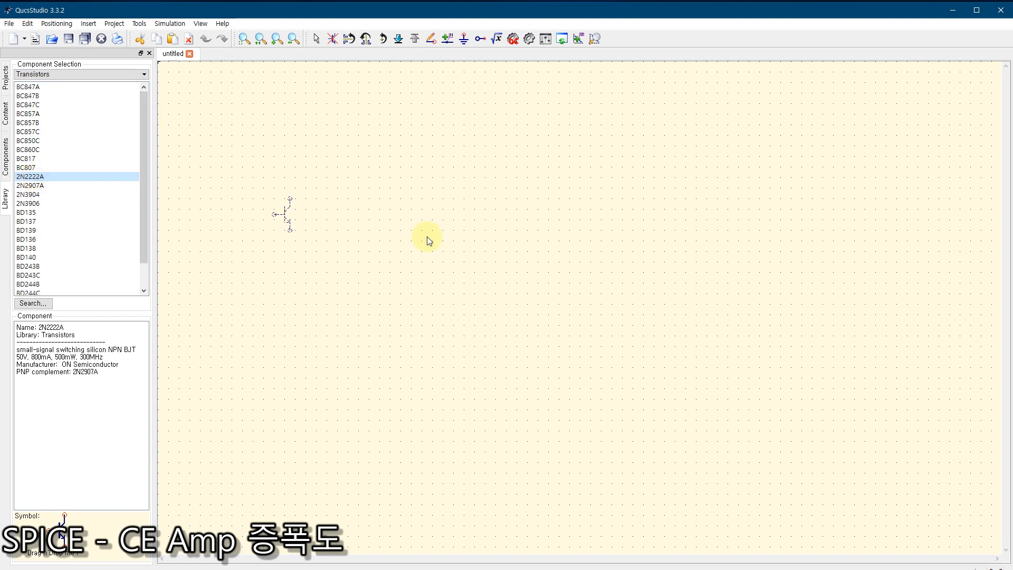
pyautogui.click(455, 246)
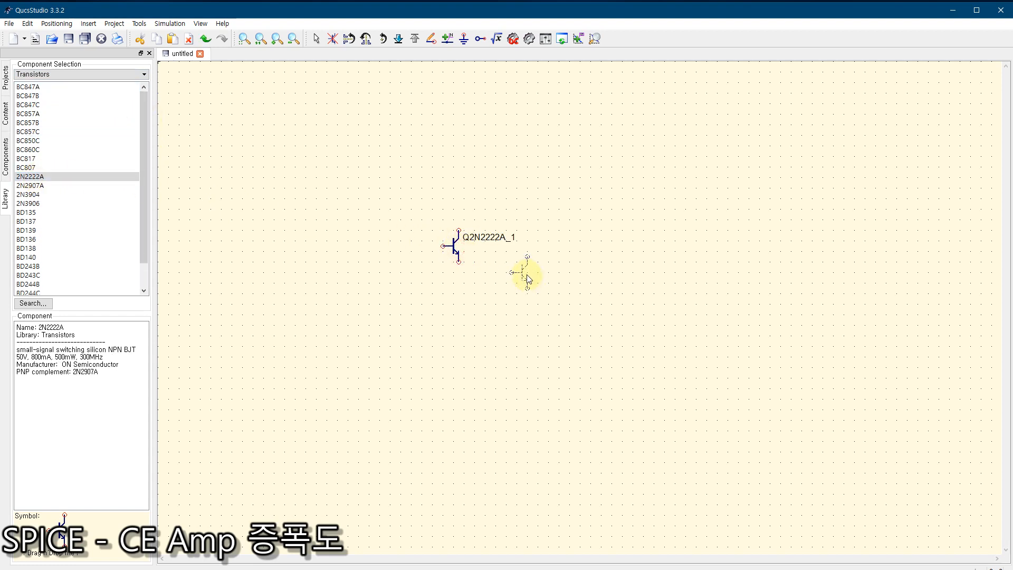
pyautogui.press('Escape')
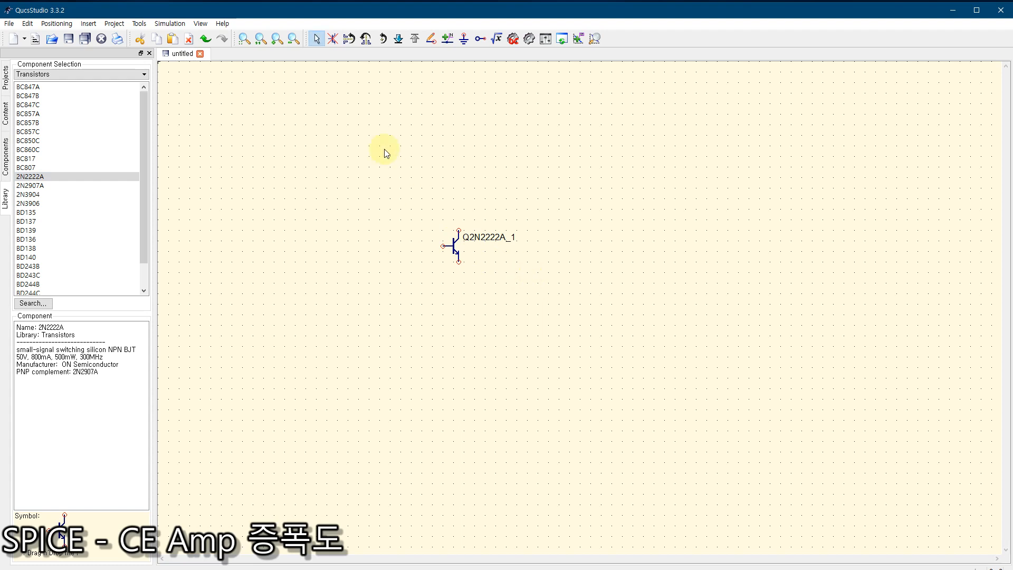
# Step: Fit the schematic to the view and shift the transistor slightly up and to the right
pyautogui.click(244, 42)
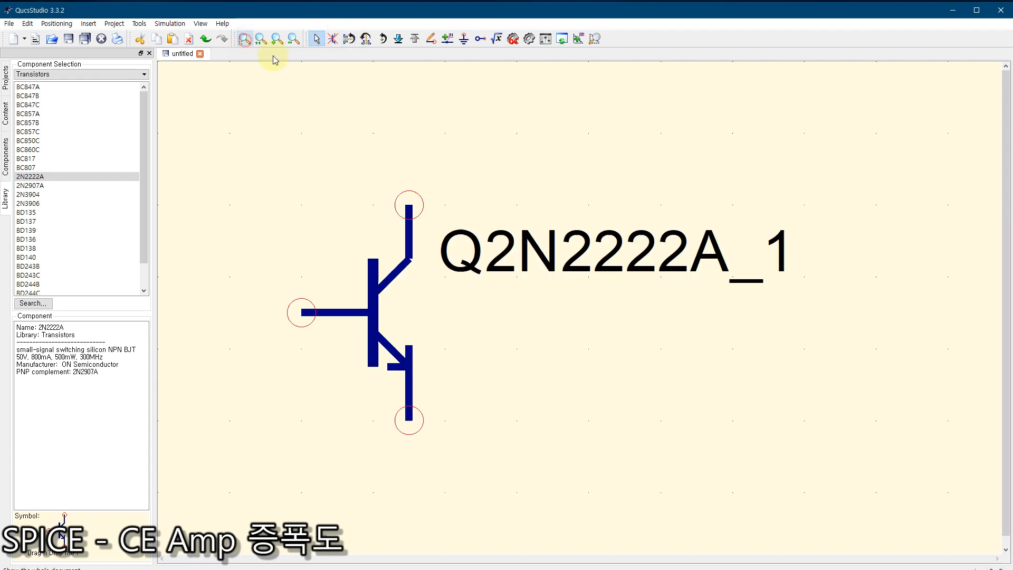
pyautogui.moveTo(351, 306); pyautogui.dragTo(423, 258)
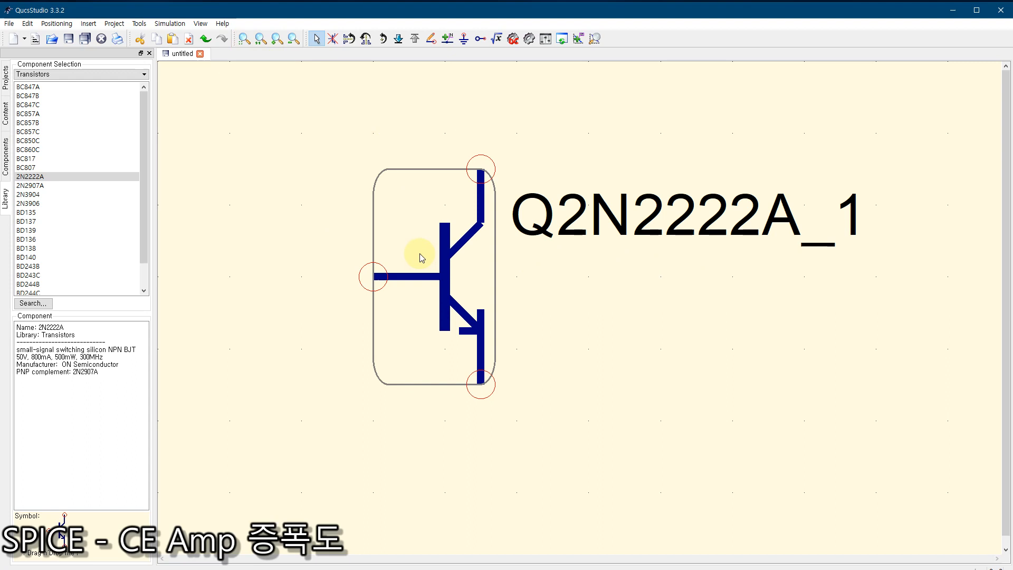
pyautogui.click(583, 306)
# Step: Set the transistor's forward beta (Bf) to 170 and apply the edited component properties
pyautogui.click(441, 271)
pyautogui.doubleClick(441, 272)
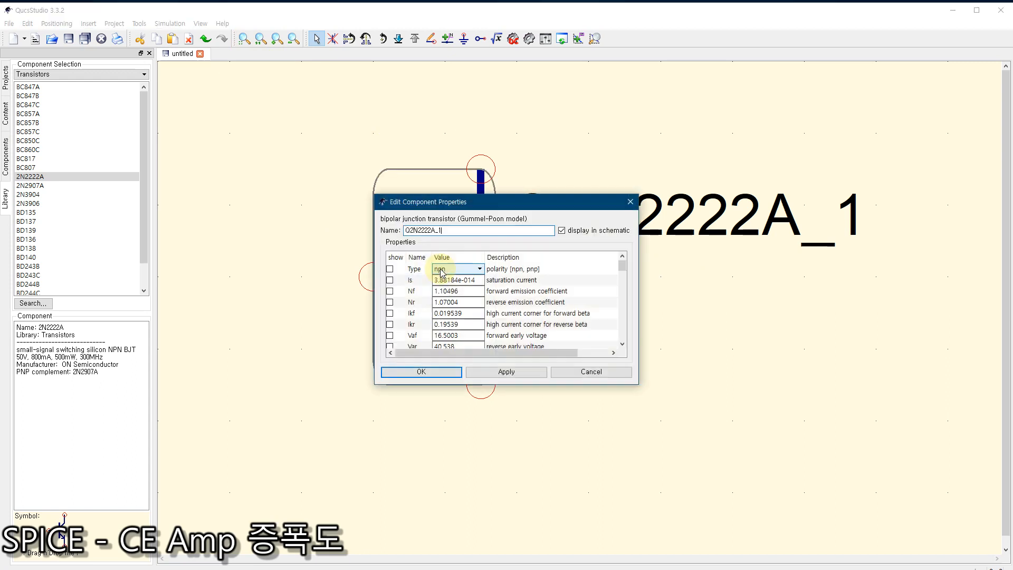
pyautogui.click(623, 344)
pyautogui.click(623, 344)
pyautogui.click(623, 344)
pyautogui.click(624, 344)
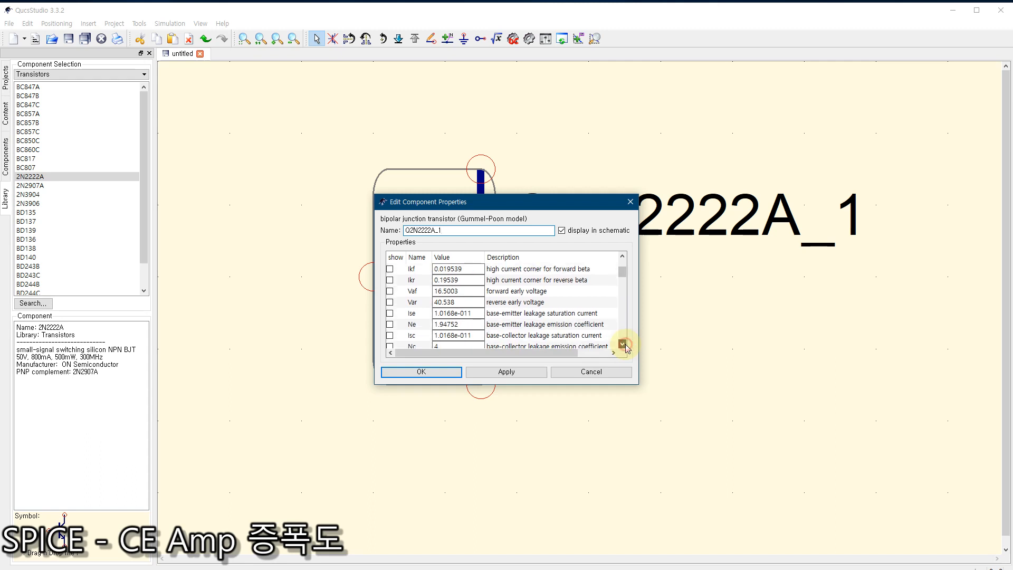
pyautogui.click(624, 344)
pyautogui.click(623, 344)
pyautogui.click(624, 344)
pyautogui.click(623, 344)
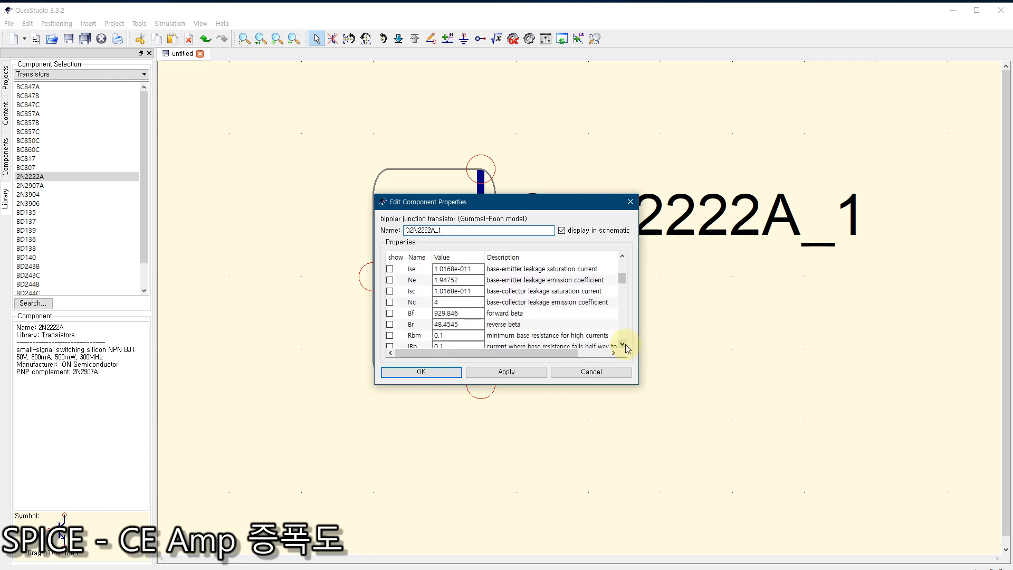
pyautogui.click(475, 313)
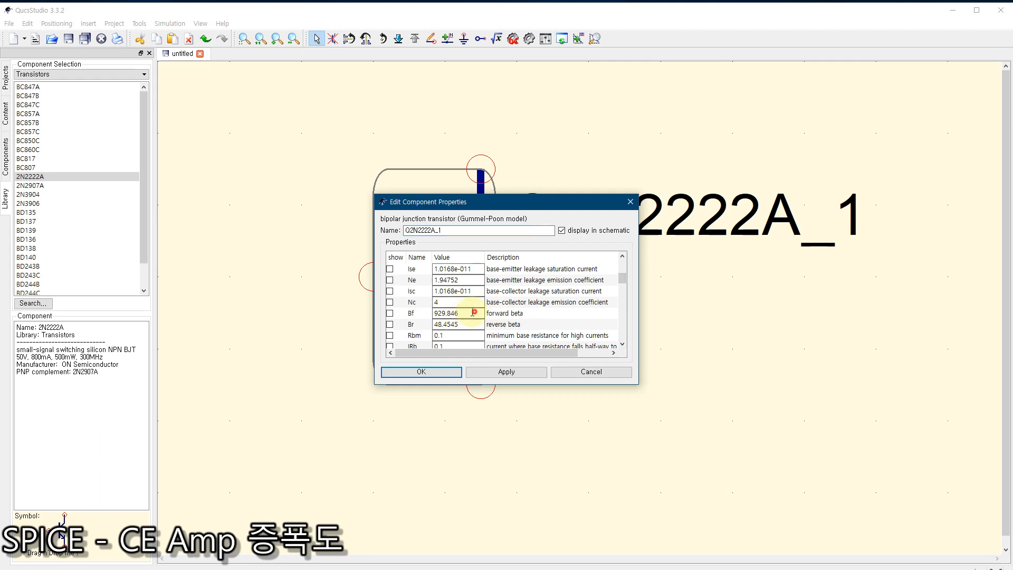
pyautogui.doubleClick(473, 313)
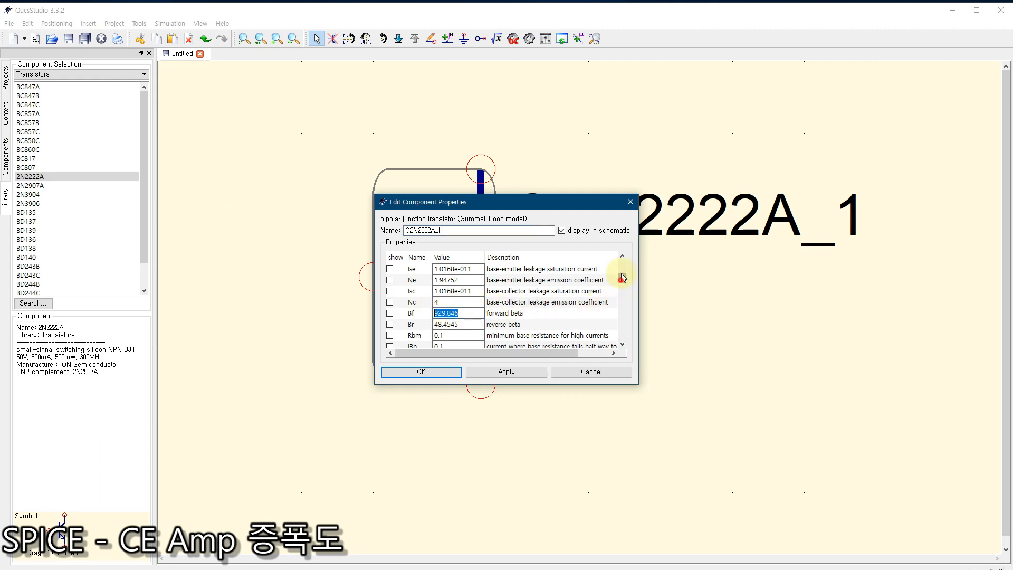
pyautogui.moveTo(622, 277); pyautogui.dragTo(623, 254)
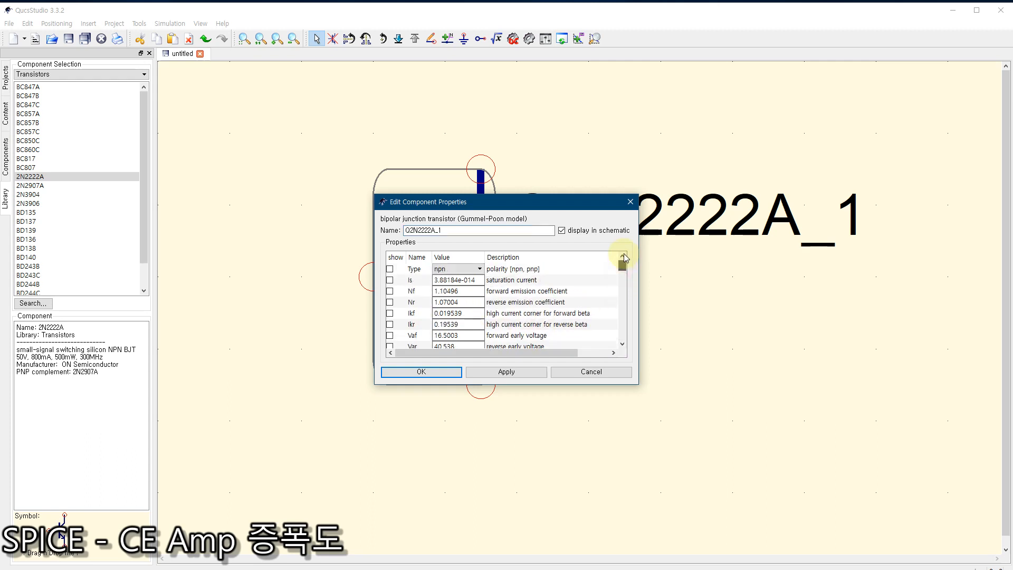
pyautogui.click(623, 346)
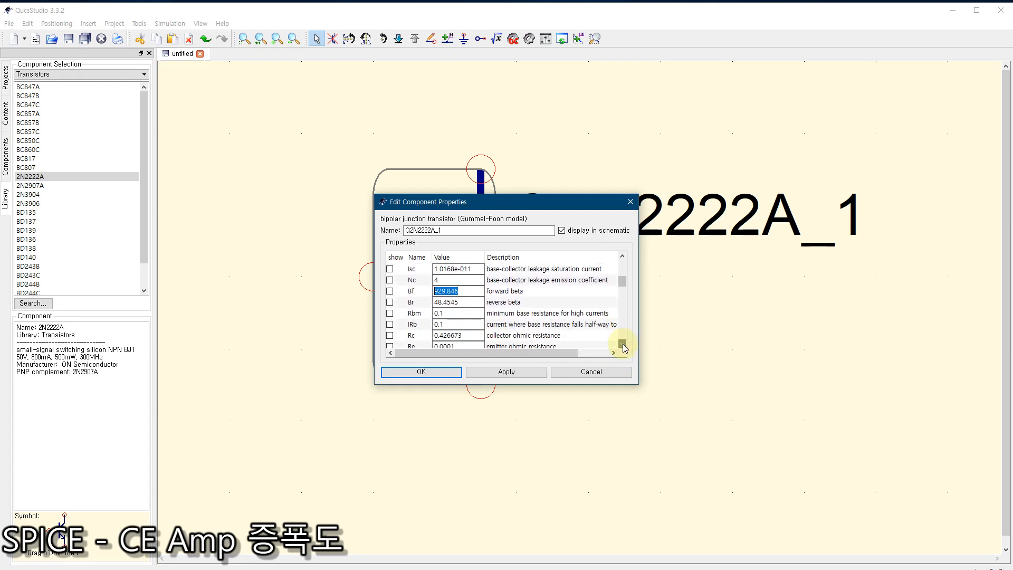
pyautogui.click(623, 346)
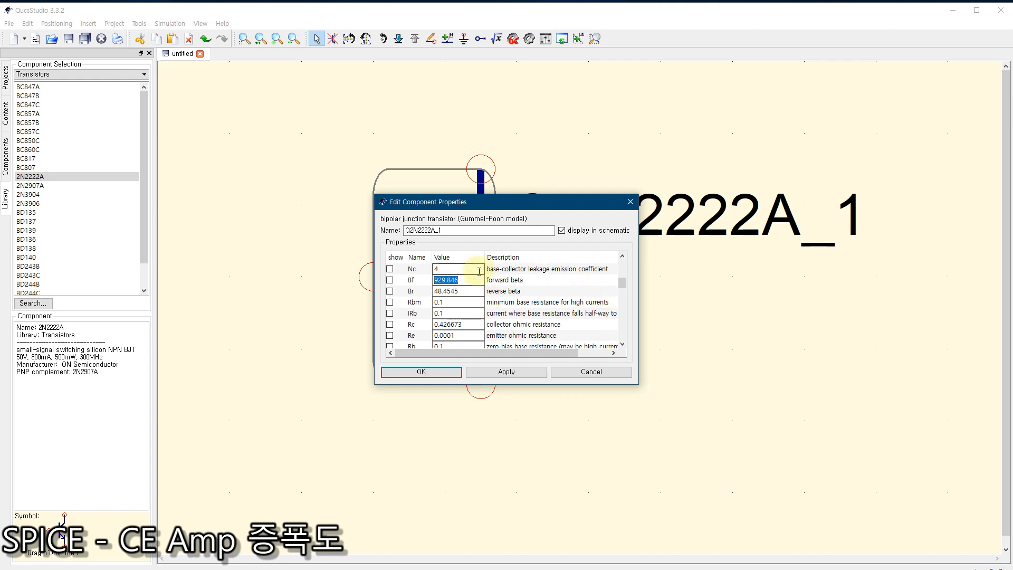
pyautogui.write('170')
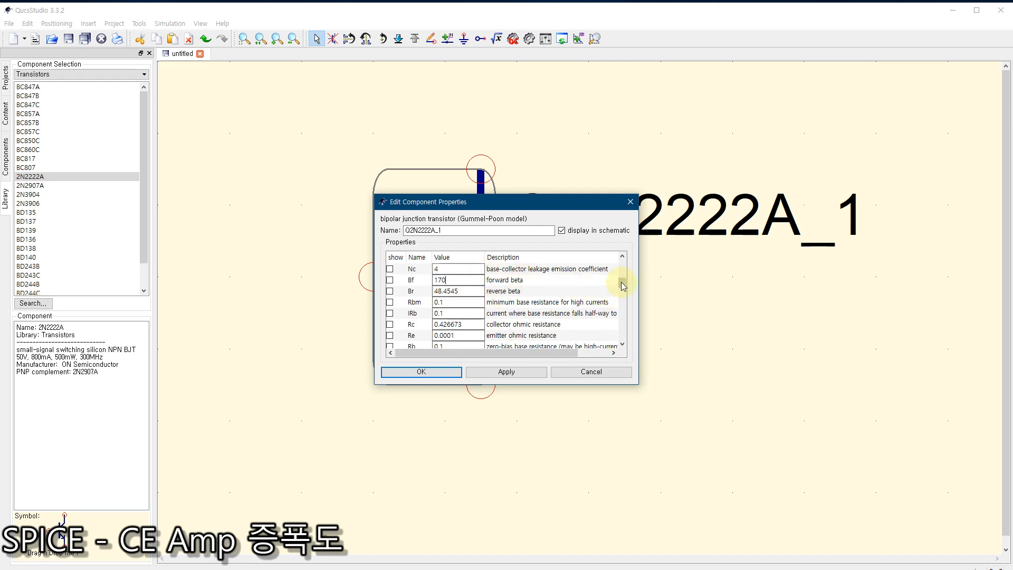
pyautogui.moveTo(623, 281); pyautogui.dragTo(625, 338)
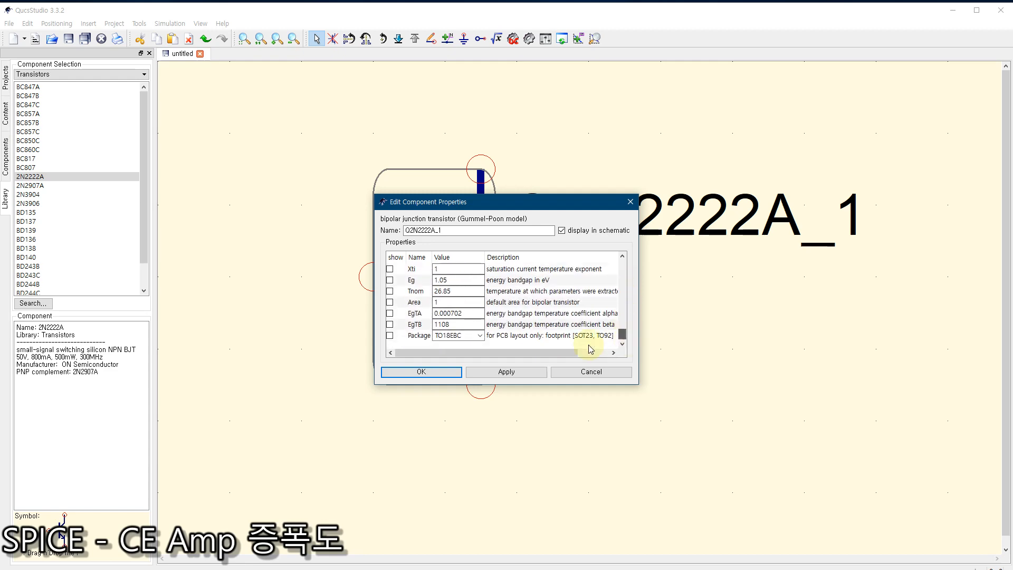
pyautogui.click(425, 372)
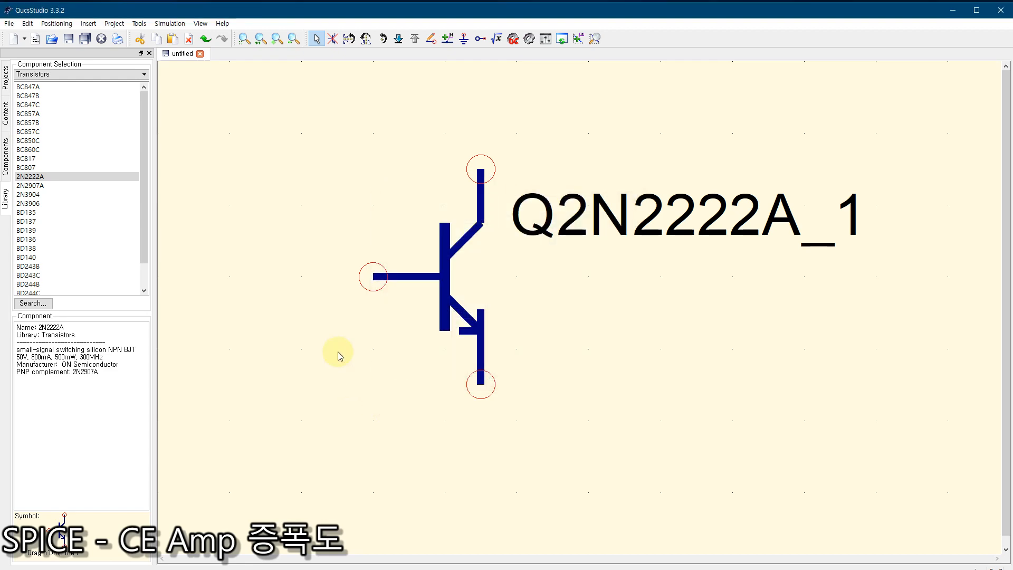
# Step: Reopen the transistor's properties to check its parameters
pyautogui.doubleClick(445, 280)
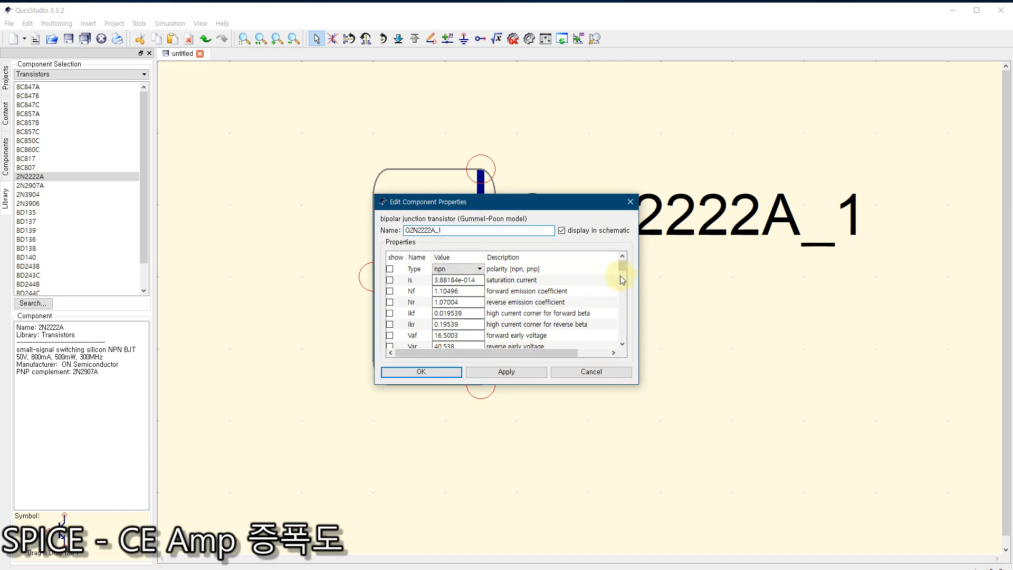
pyautogui.moveTo(621, 274)
pyautogui.mouseDown()
pyautogui.moveTo(629, 296)
pyautogui.moveTo(631, 282)
pyautogui.mouseUp()
pyautogui.click(436, 369)
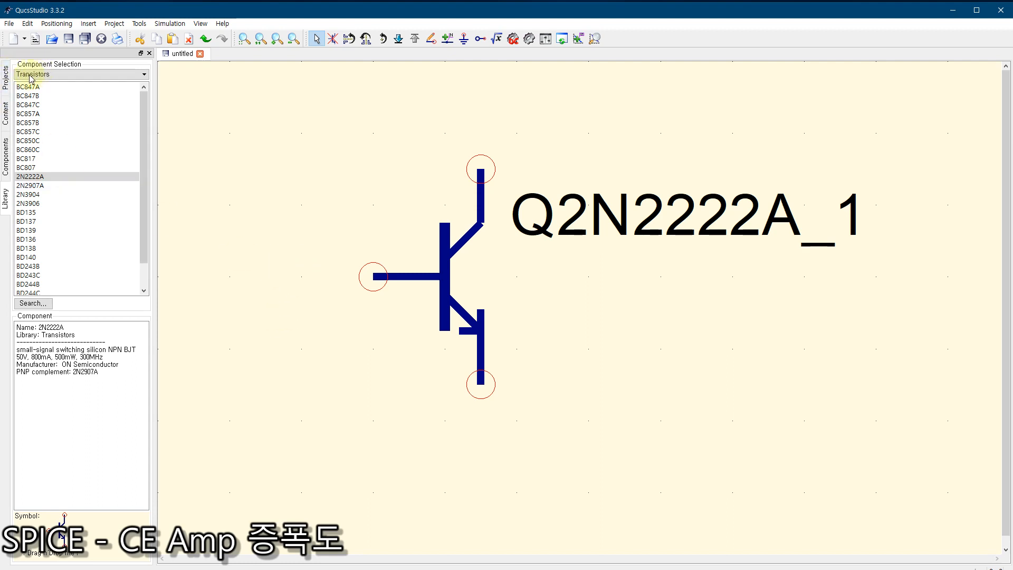
# Step: Place four US-style resistors from the lumped components around the transistor, two on the base side and two on the opposite side
pyautogui.click(7, 140)
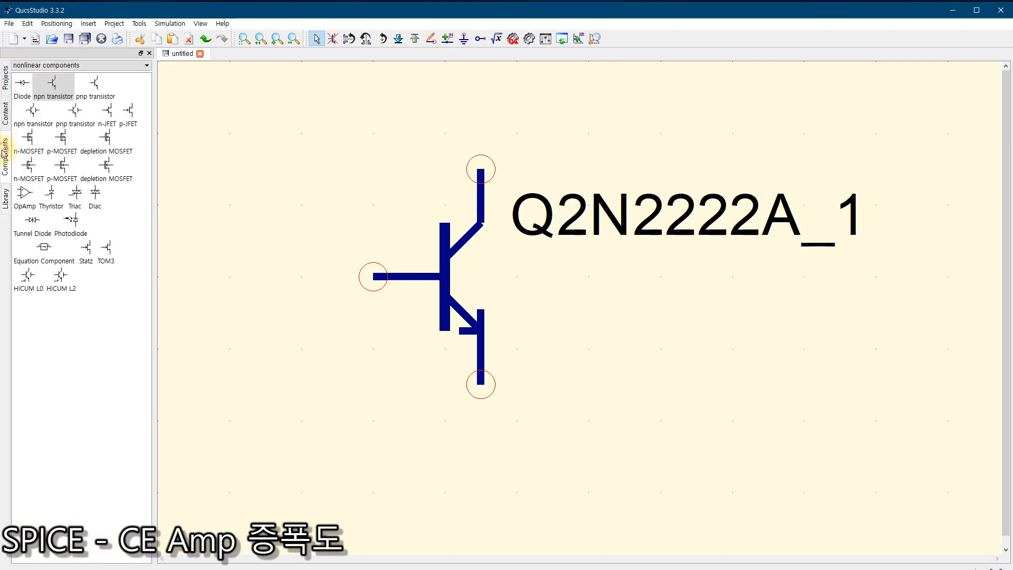
pyautogui.click(42, 65)
pyautogui.click(42, 73)
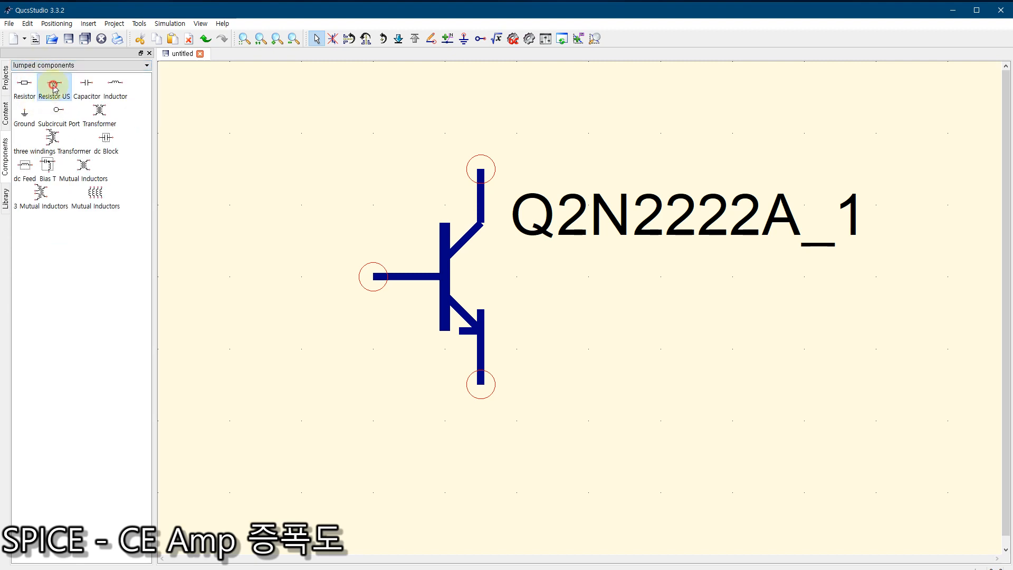
pyautogui.click(54, 85)
pyautogui.click(240, 129)
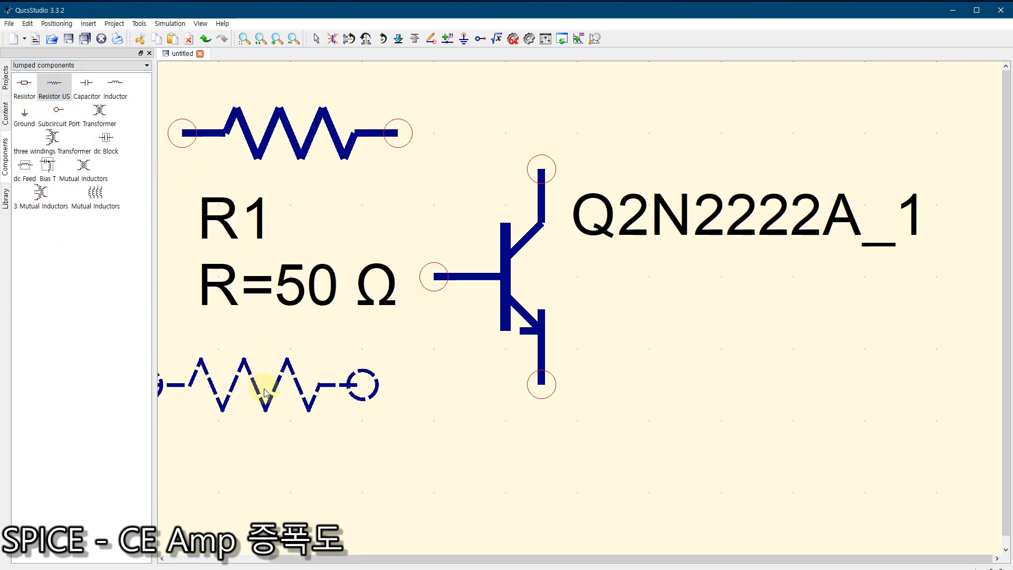
pyautogui.click(272, 451)
pyautogui.click(713, 480)
pyautogui.click(712, 87)
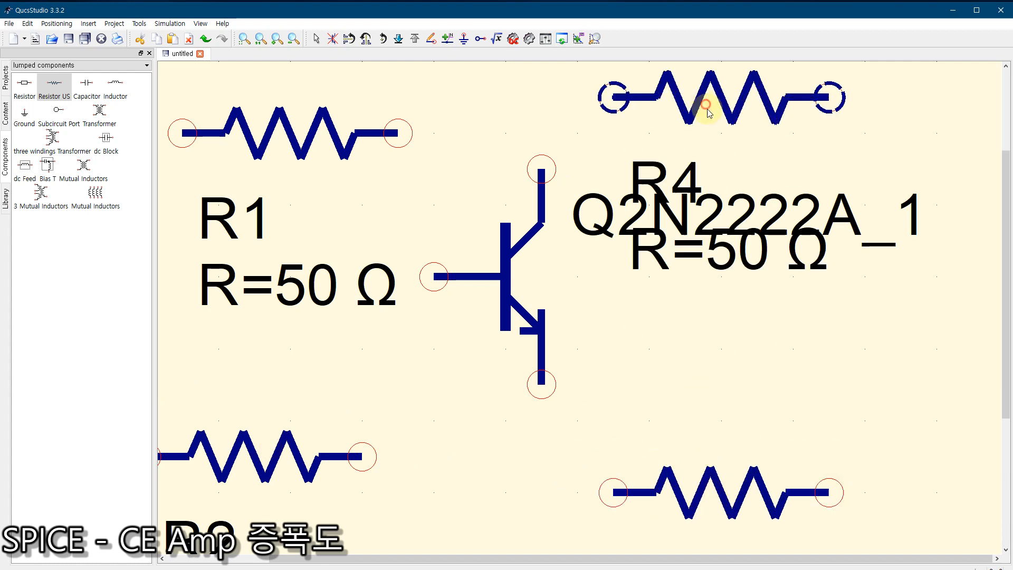
pyautogui.press('Escape')
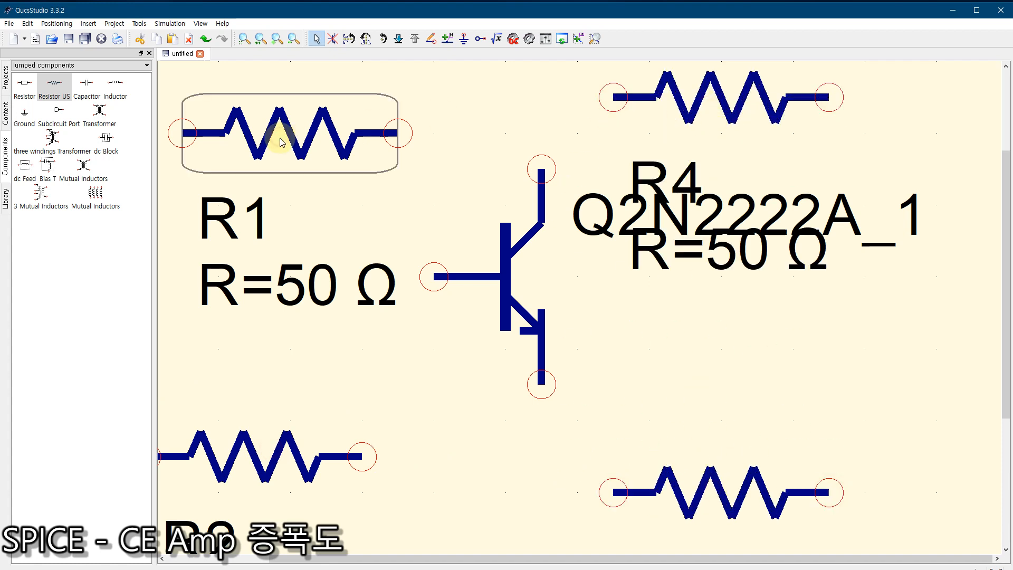
# Step: Rotate R1 and R2 upright and line them up vertically on the base side, with R1 above the transistor
pyautogui.hotkey('ctrl', 'r')
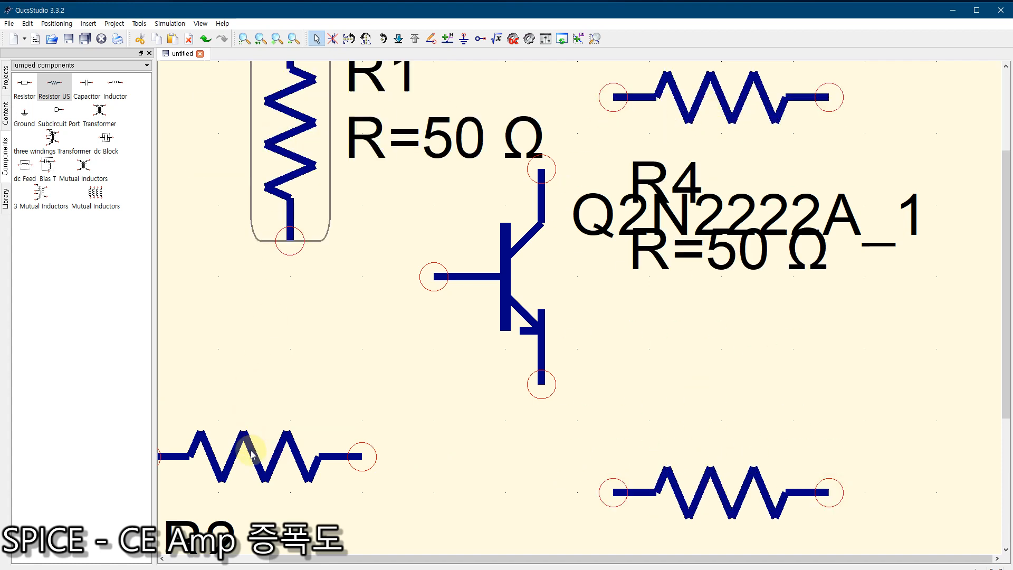
pyautogui.hotkey('ctrl', 'r')
pyautogui.moveTo(257, 443)
pyautogui.mouseDown()
pyautogui.moveTo(279, 432)
pyautogui.moveTo(269, 438)
pyautogui.mouseUp()
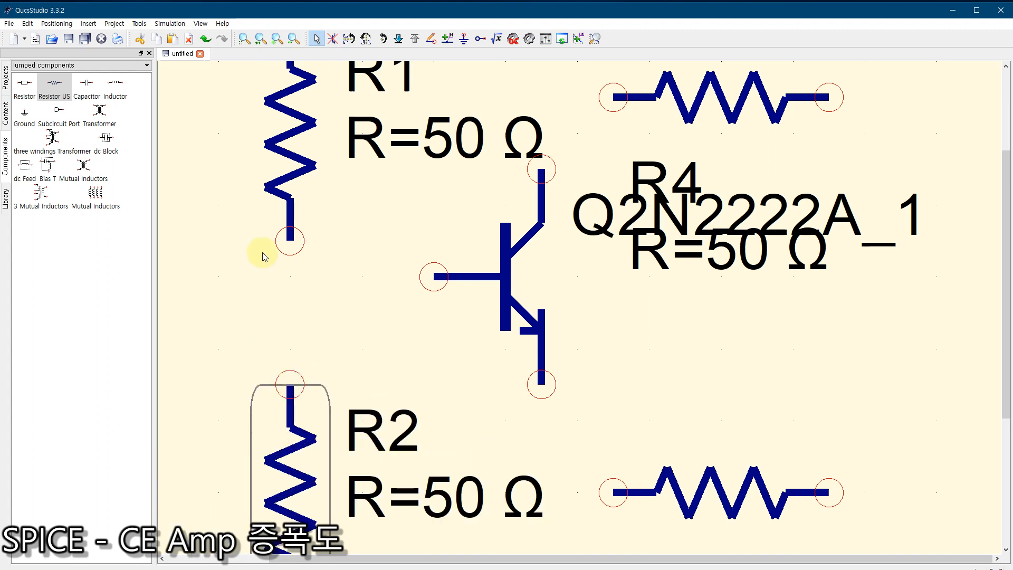
pyautogui.moveTo(288, 186); pyautogui.dragTo(288, 113)
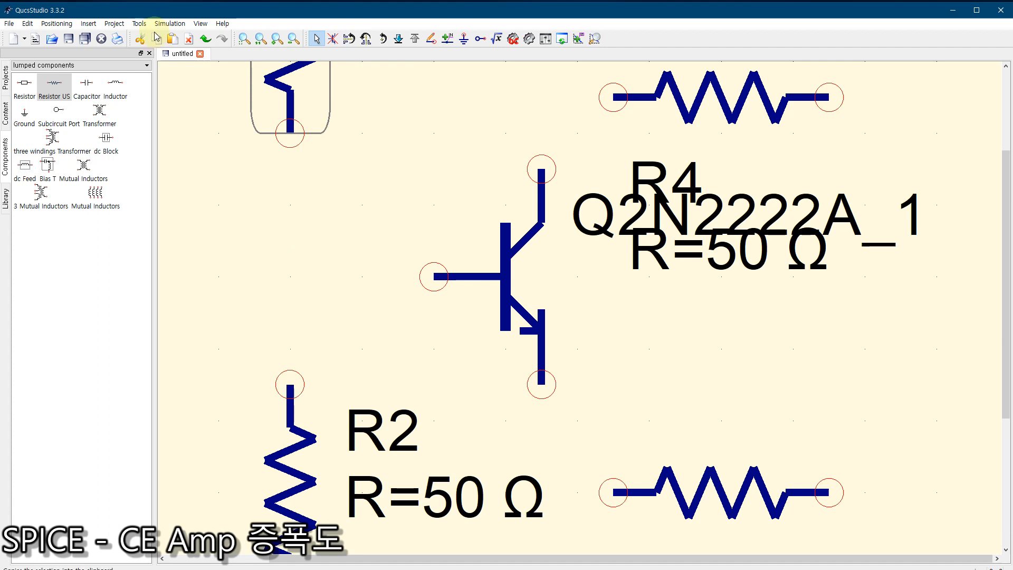
# Step: Rotate R4 and R3 upright, align them above and below the transistor on its collector-emitter side, and level R1 with R4
pyautogui.click(246, 39)
pyautogui.click(457, 210)
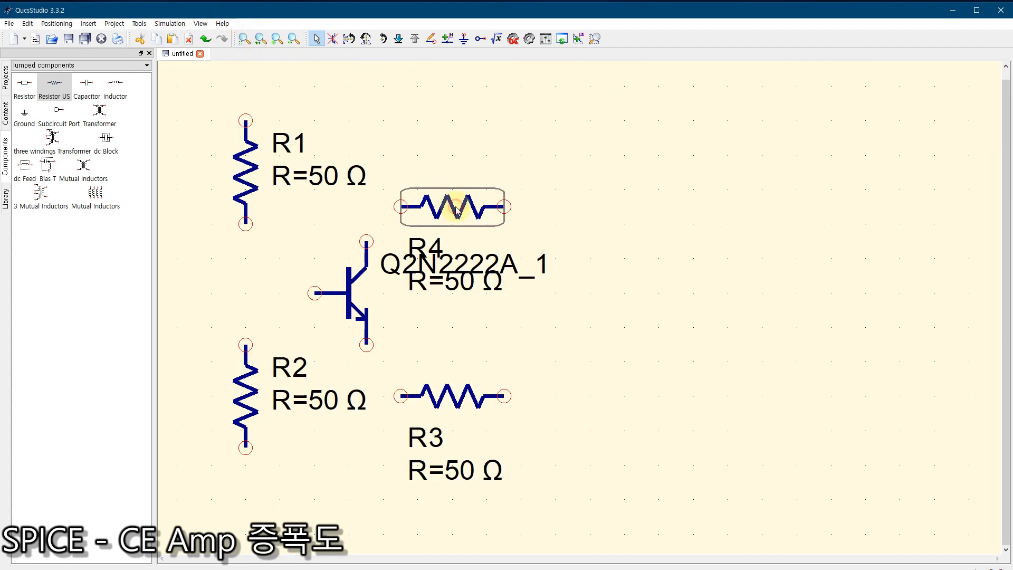
pyautogui.hotkey('ctrl', 'r')
pyautogui.click(457, 401)
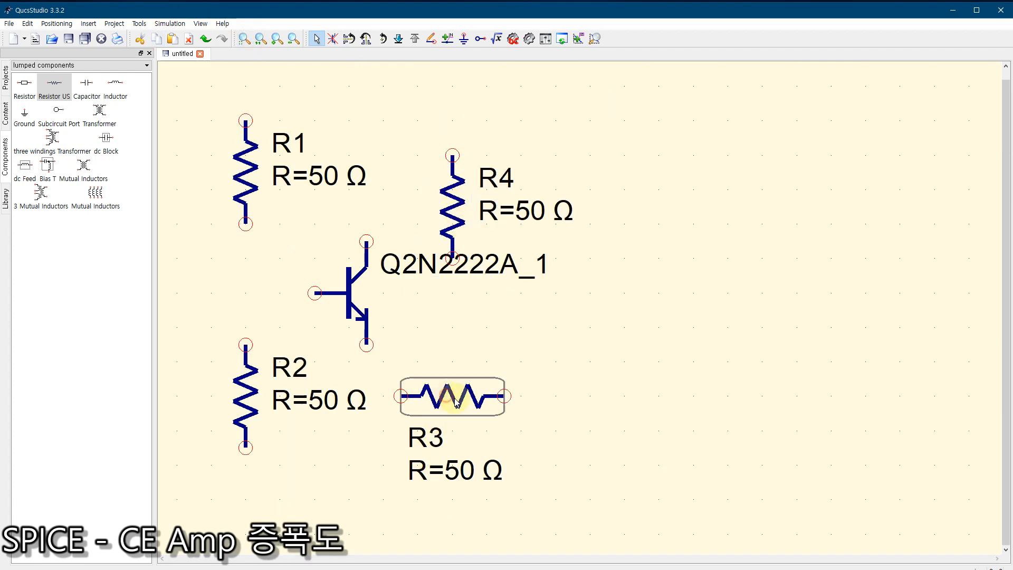
pyautogui.hotkey('ctrl', 'r')
pyautogui.moveTo(456, 401); pyautogui.dragTo(414, 429)
pyautogui.moveTo(453, 180); pyautogui.dragTo(427, 135)
pyautogui.moveTo(242, 163); pyautogui.dragTo(242, 146)
pyautogui.click(243, 38)
pyautogui.click(583, 232)
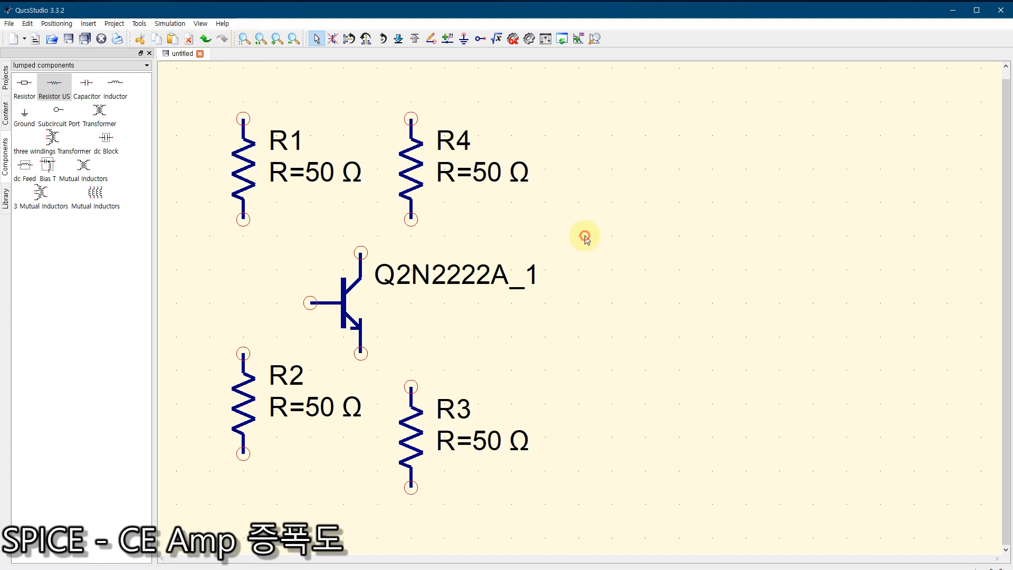
# Step: Wire R1's lower end to R2's upper end and connect the midpoint of that wire to the transistor base
pyautogui.click(430, 39)
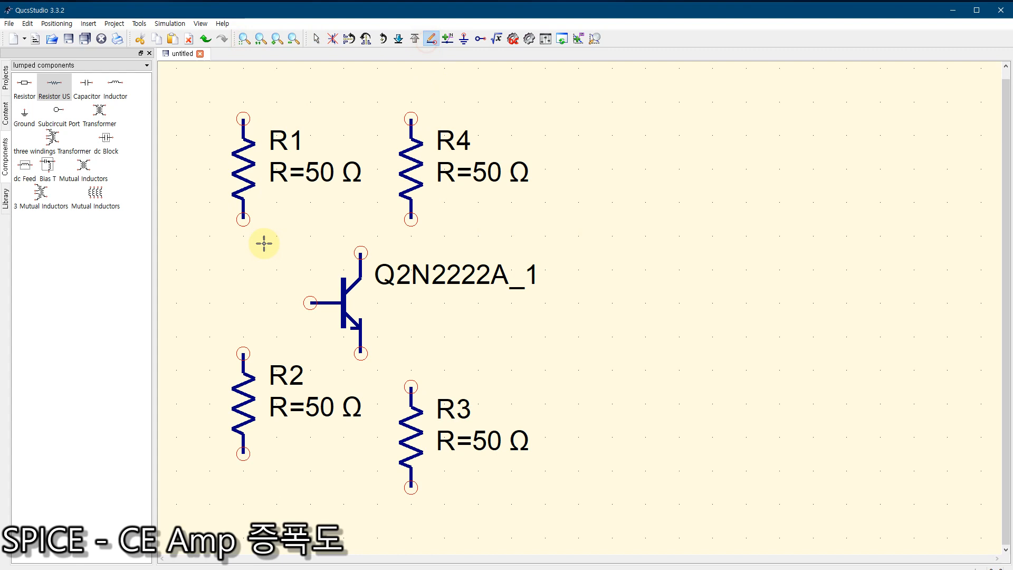
pyautogui.click(244, 219)
pyautogui.click(243, 353)
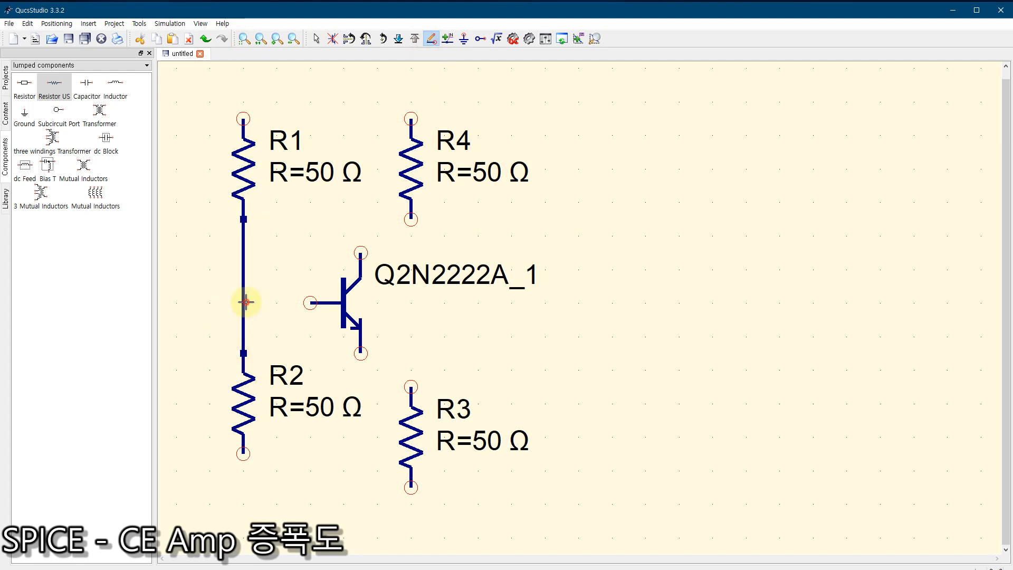
pyautogui.click(244, 303)
pyautogui.click(310, 302)
# Step: Wire the transistor's collector to R4's lower end and its emitter to R3's upper end
pyautogui.click(361, 253)
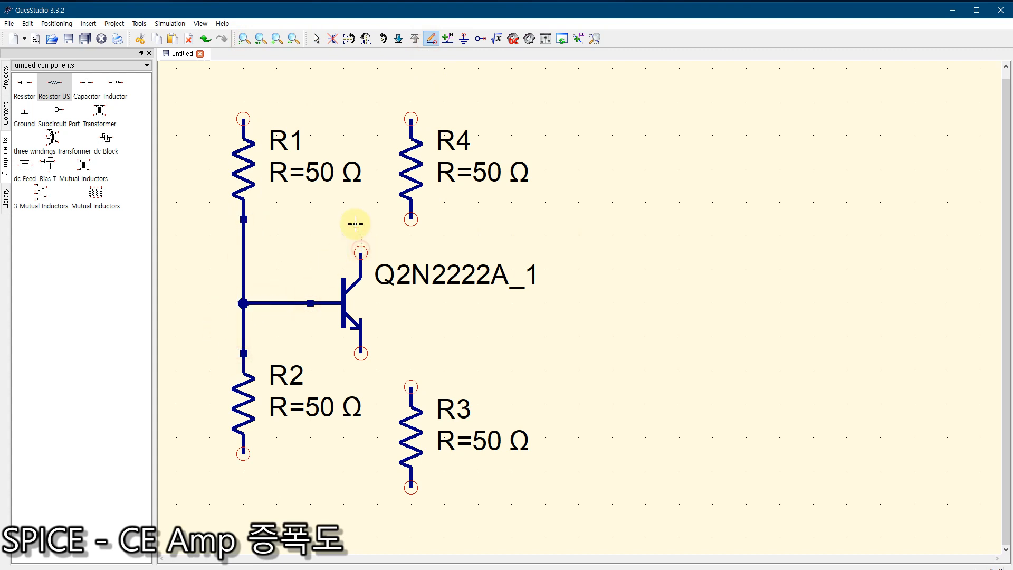
pyautogui.click(411, 218)
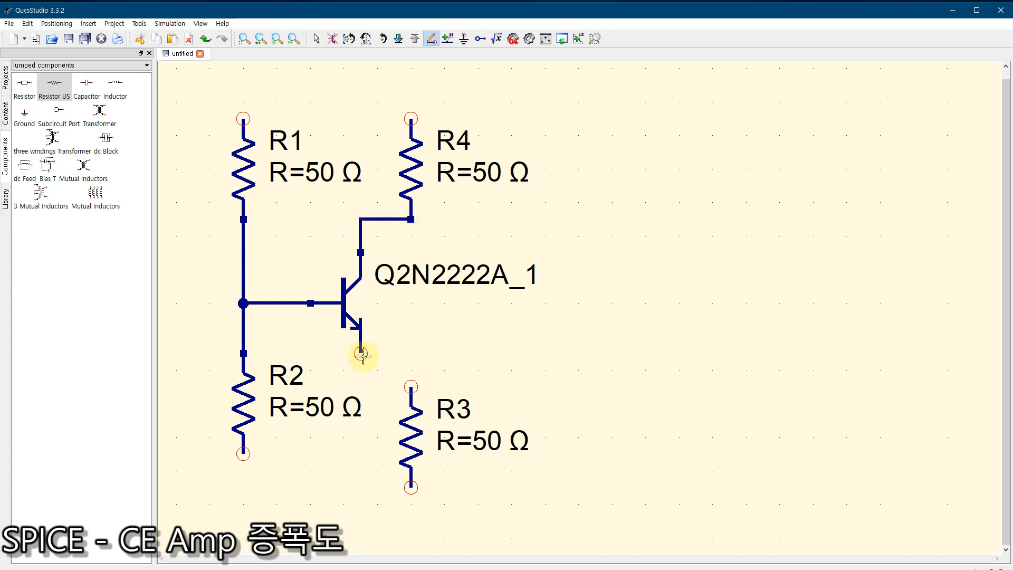
pyautogui.click(362, 354)
pyautogui.click(411, 386)
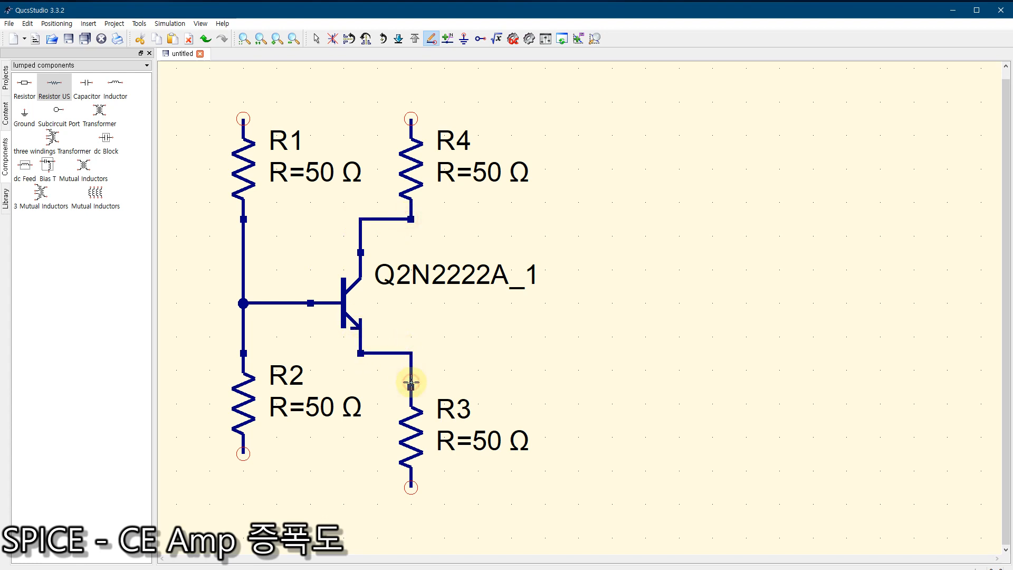
# Step: Wire the upper ends of R1 and R4 together as a common supply rail
pyautogui.click(244, 115)
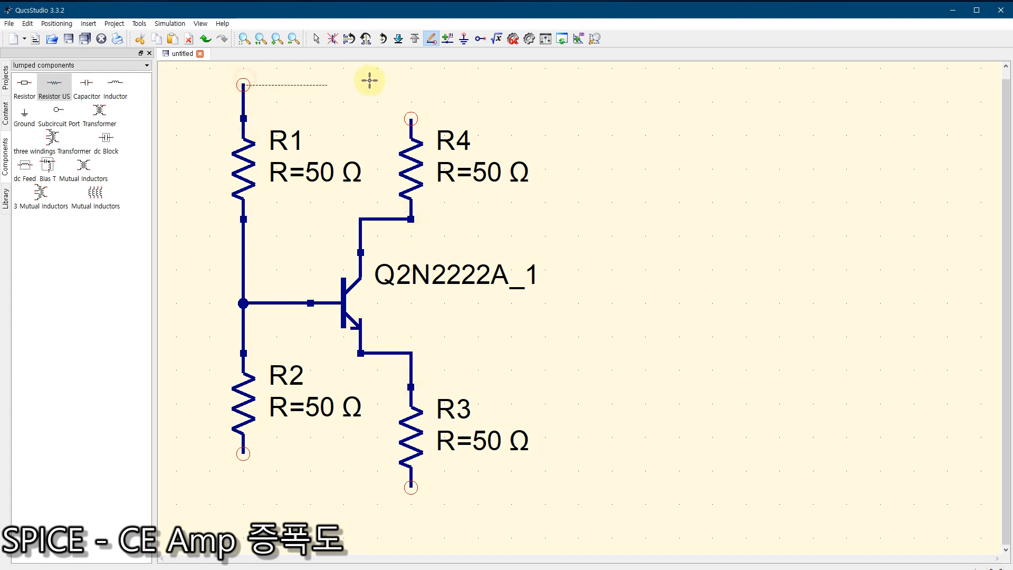
pyautogui.click(411, 84)
pyautogui.click(417, 120)
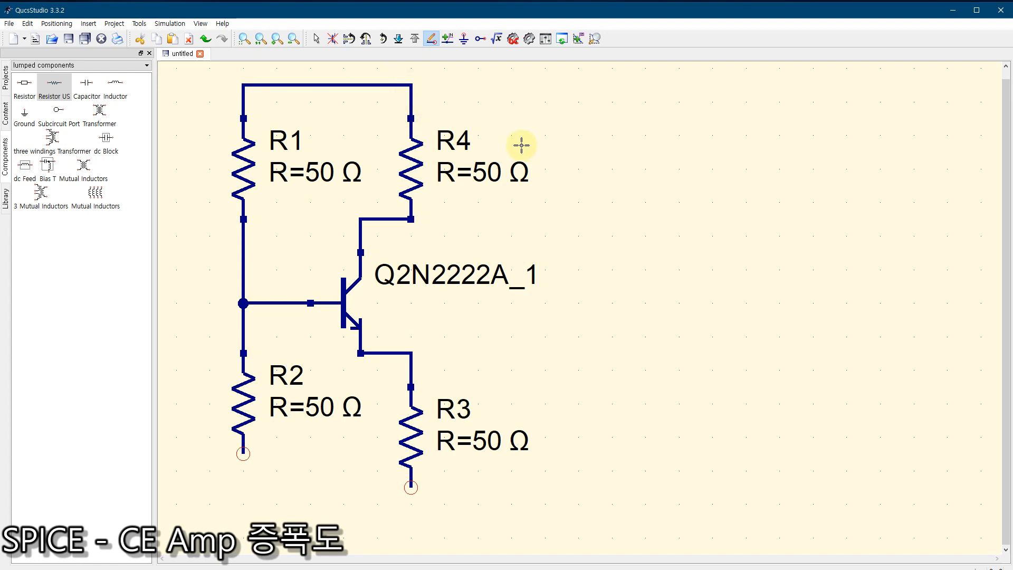
pyautogui.press('Escape')
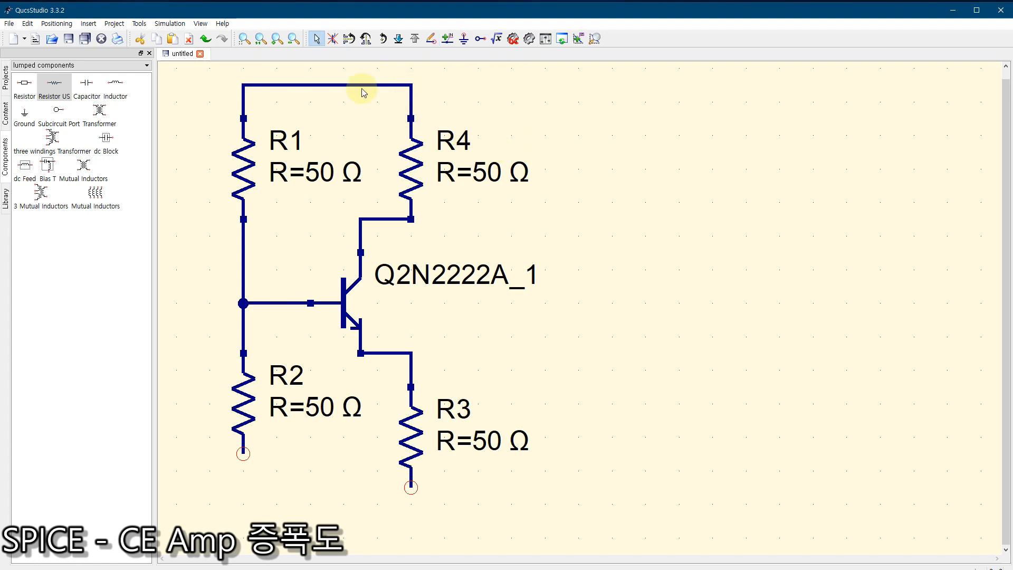
# Step: Place one dc voltage source from the sources category on the empty area beyond R4
pyautogui.click(20, 66)
pyautogui.click(21, 86)
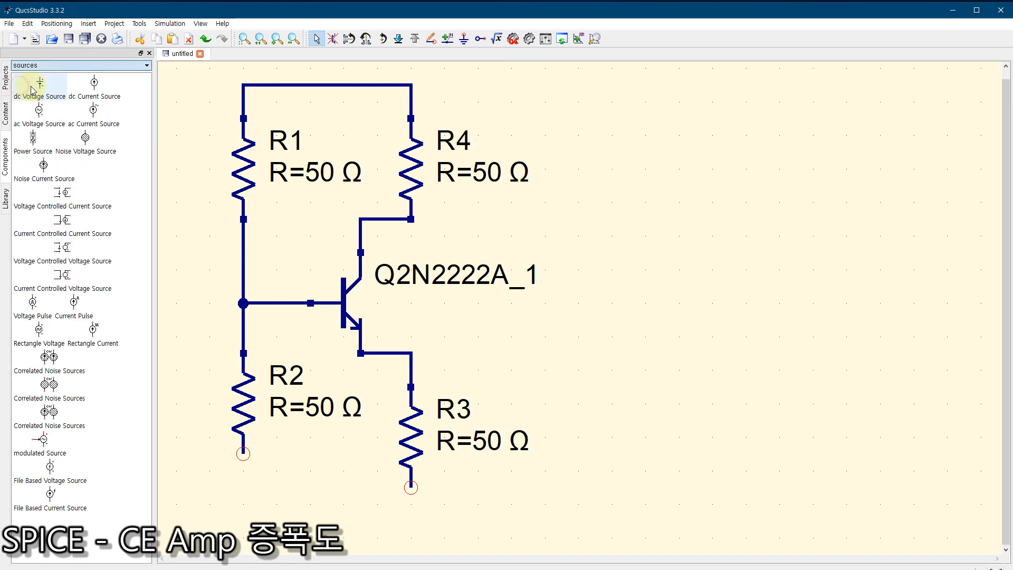
pyautogui.click(40, 85)
pyautogui.click(612, 186)
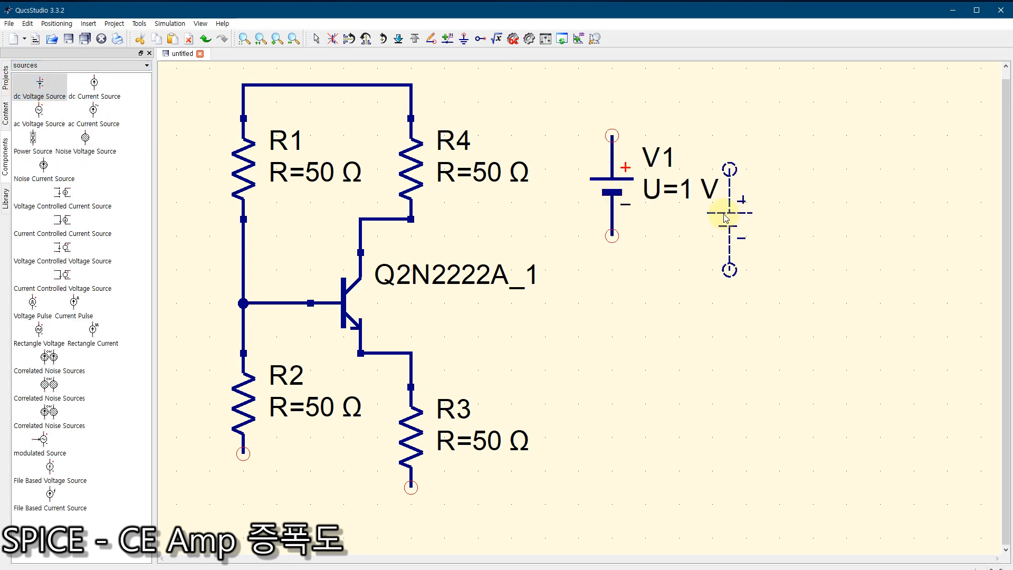
pyautogui.press('Escape')
# Step: Rotate the dc source V1 to horizontal and attach its positive terminal to the supply rail above R4
pyautogui.click(599, 199)
pyautogui.hotkey('ctrl', 'r')
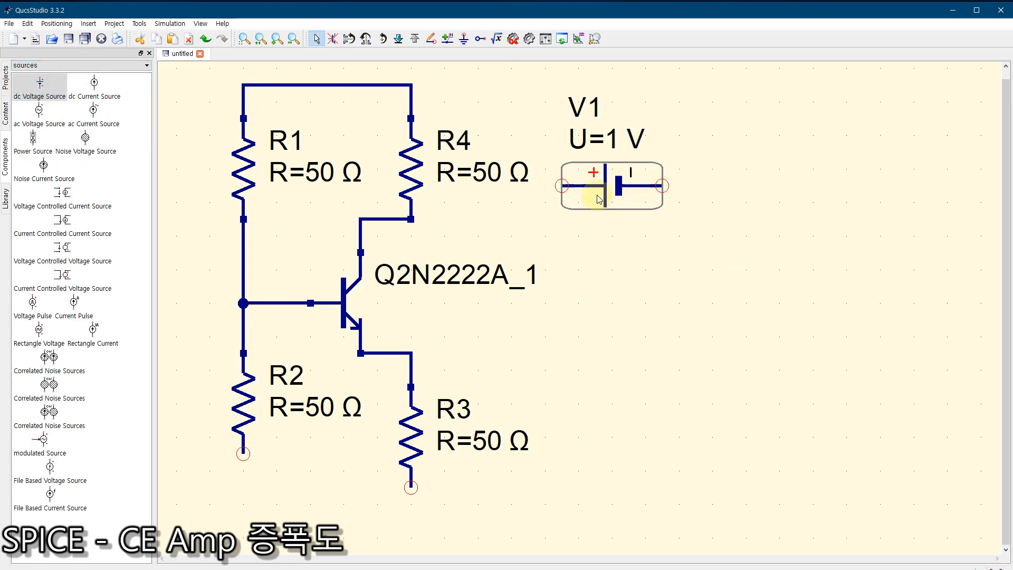
pyautogui.moveTo(605, 195); pyautogui.dragTo(454, 93)
pyautogui.click(625, 134)
pyautogui.click(245, 39)
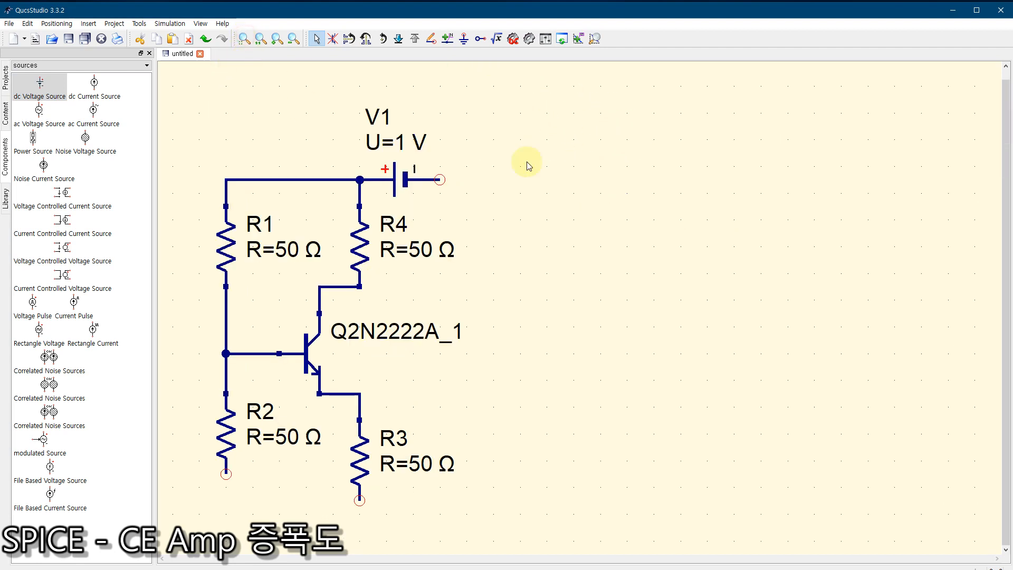
# Step: Place a ground symbol near the free negative terminal of V1
pyautogui.click(464, 39)
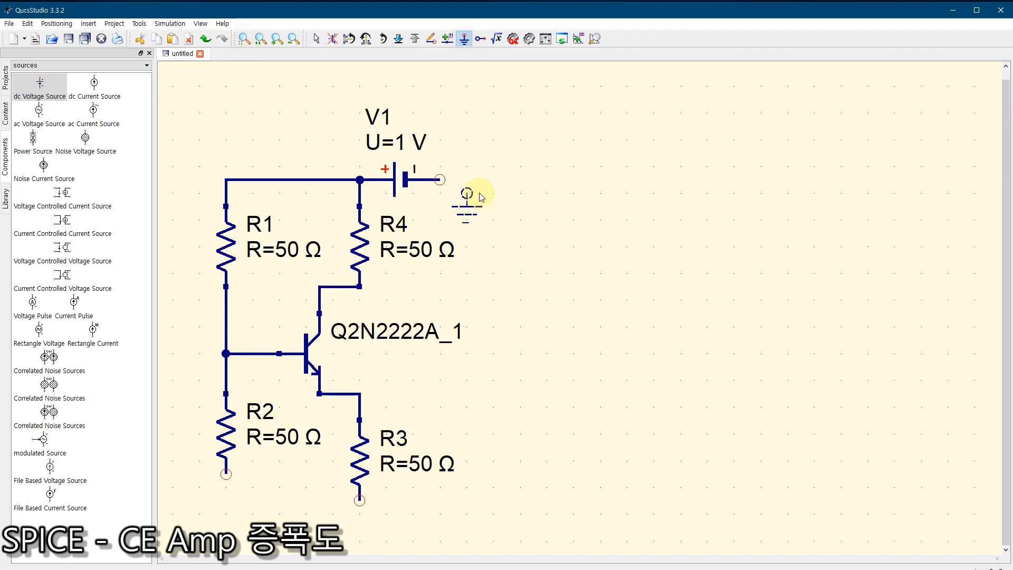
pyautogui.click(505, 193)
pyautogui.press('Escape')
pyautogui.hotkey('ctrl', 'e')
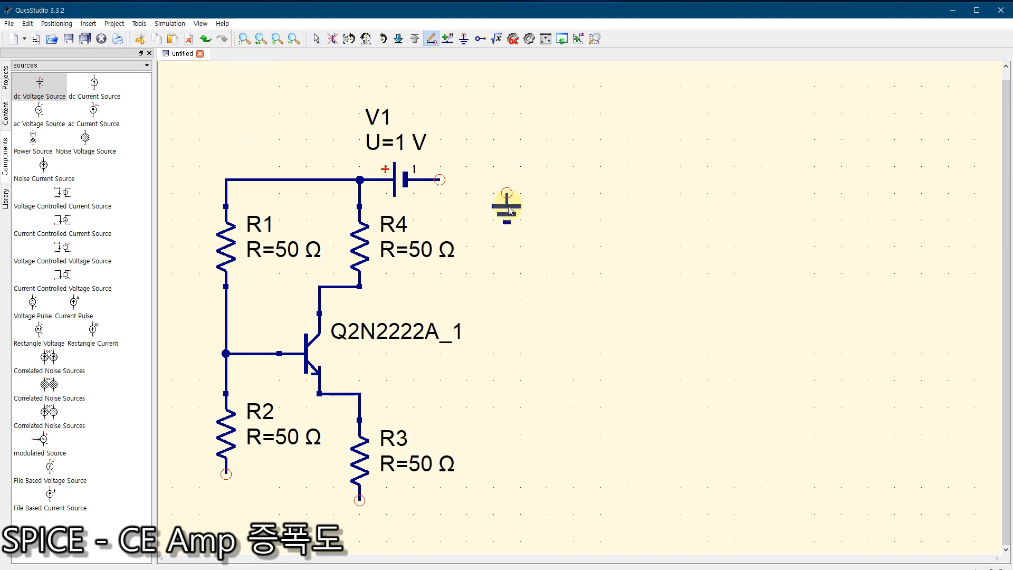
pyautogui.click(508, 207)
pyautogui.press('Escape')
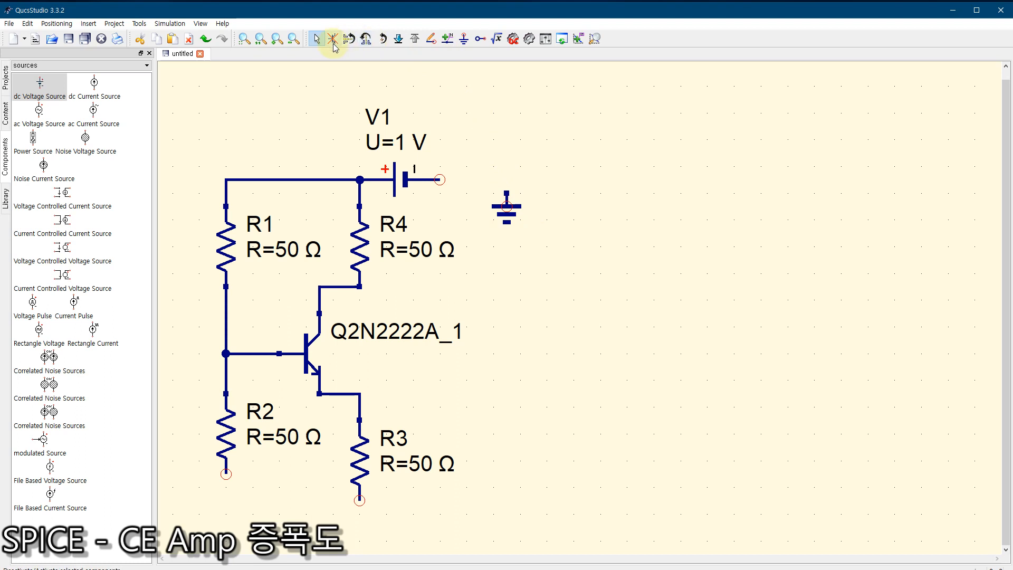
pyautogui.moveTo(572, 252); pyautogui.dragTo(483, 176)
pyautogui.click(577, 204)
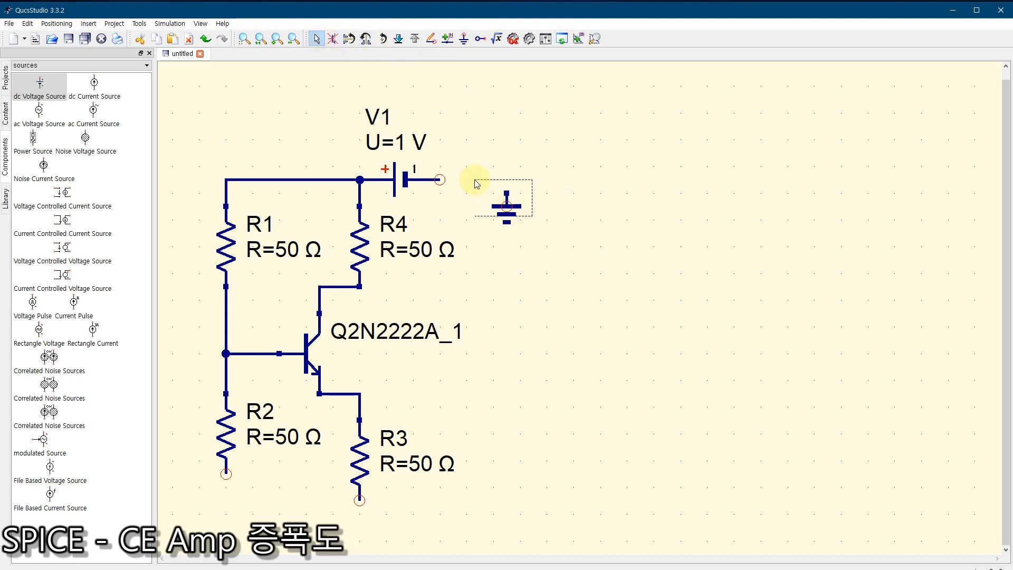
# Step: Rotate the ground symbol sideways and attach it to V1's negative terminal
pyautogui.click(507, 211)
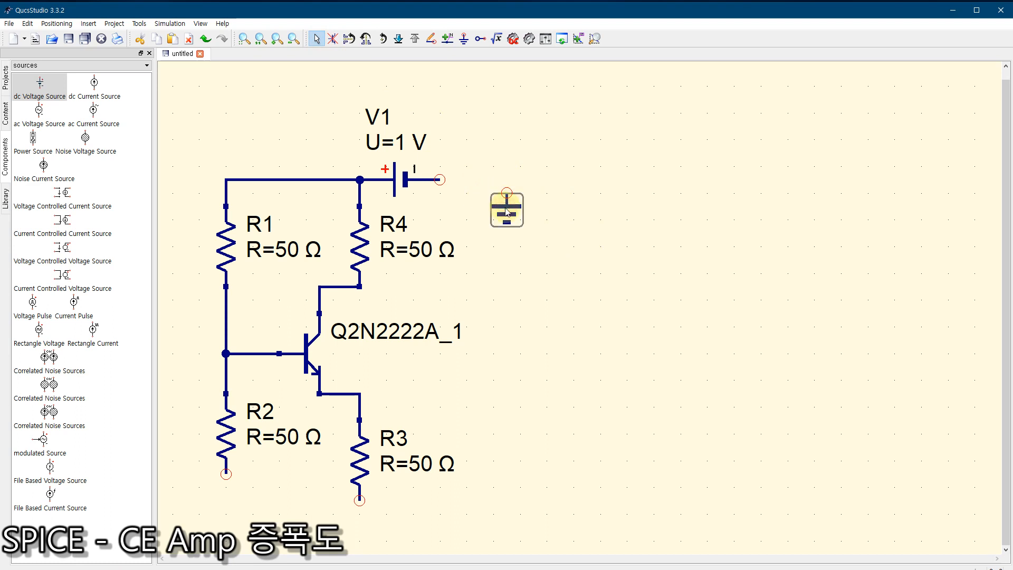
pyautogui.hotkey('ctrl', 'r')
pyautogui.moveTo(506, 211); pyautogui.dragTo(458, 180)
pyautogui.click(517, 227)
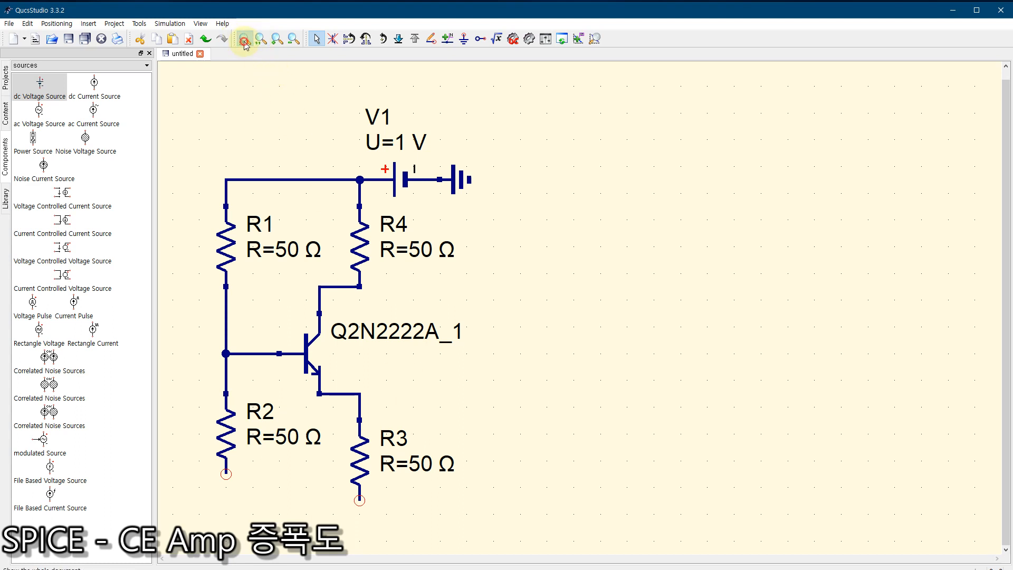
# Step: Wire the lower ends of R2 and R3 together below the circuit
pyautogui.click(431, 38)
pyautogui.click(224, 475)
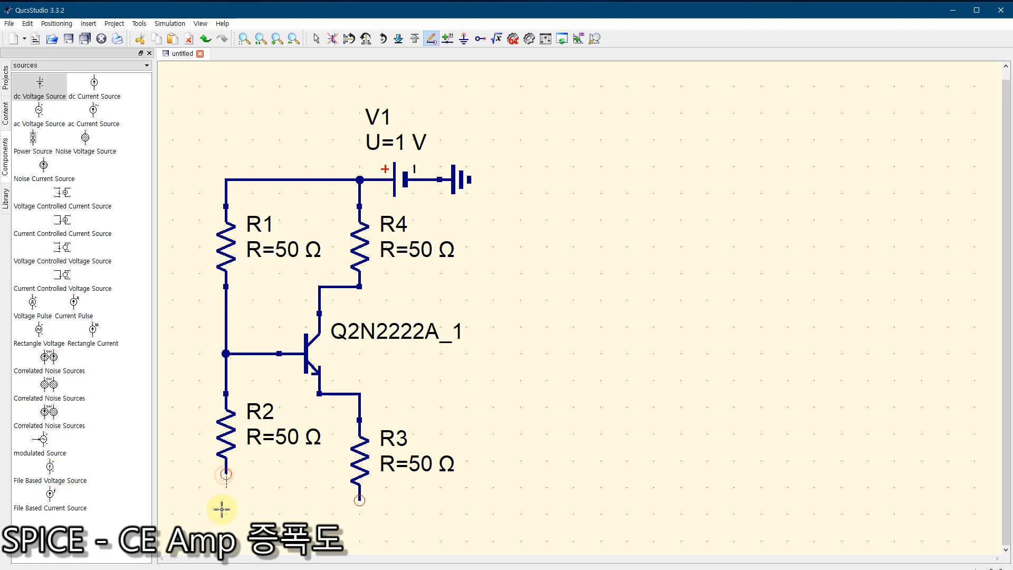
pyautogui.click(226, 527)
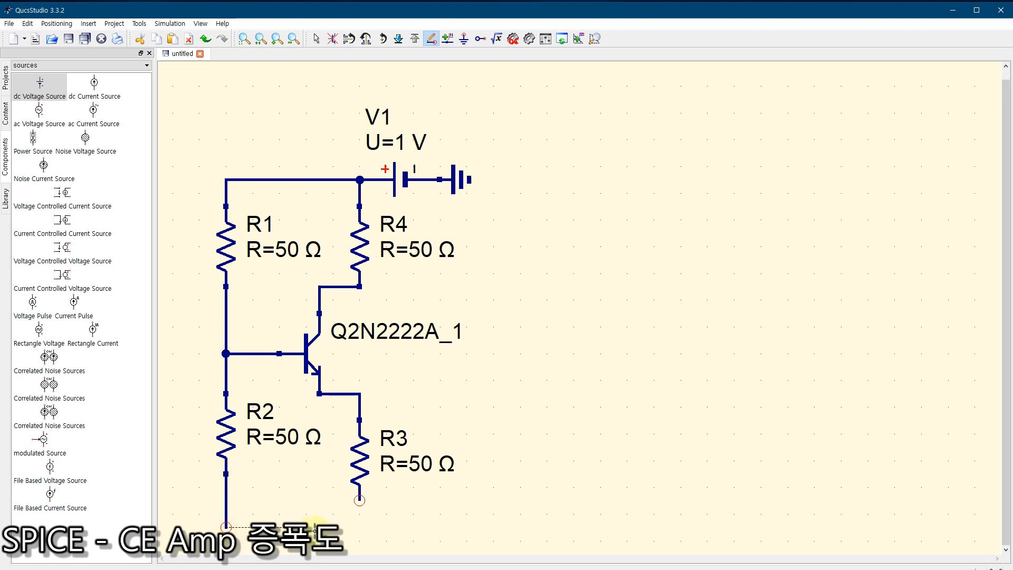
pyautogui.click(359, 500)
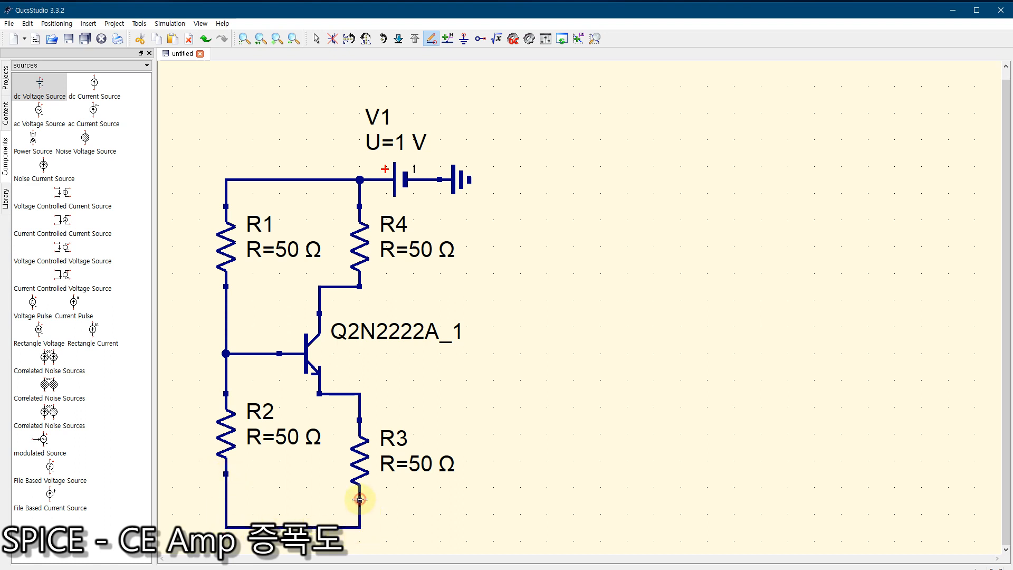
# Step: Add a ground symbol to the common lower wire directly below R3 and fit the whole circuit in view
pyautogui.click(463, 38)
pyautogui.click(359, 534)
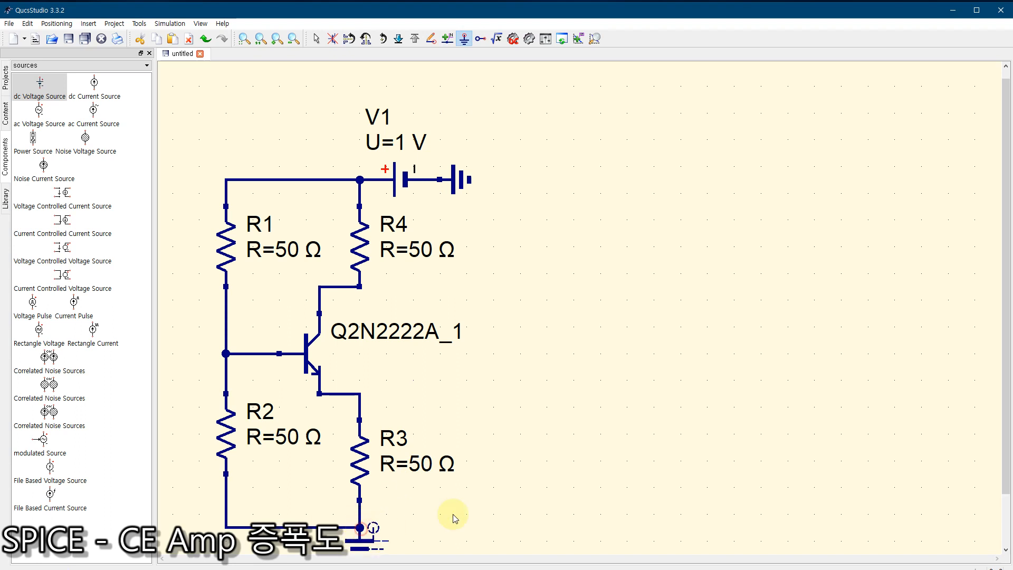
pyautogui.press('Escape')
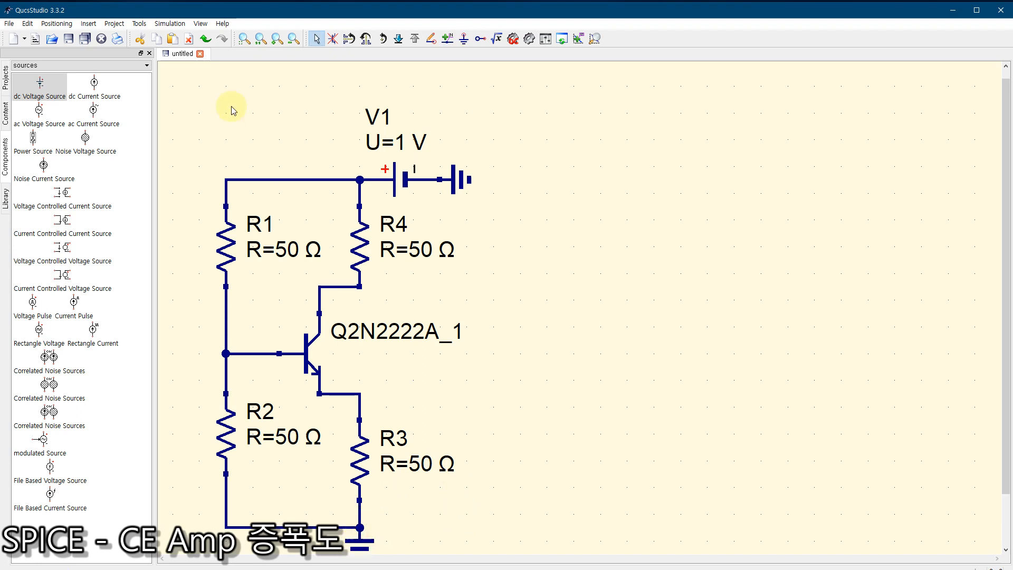
pyautogui.click(244, 39)
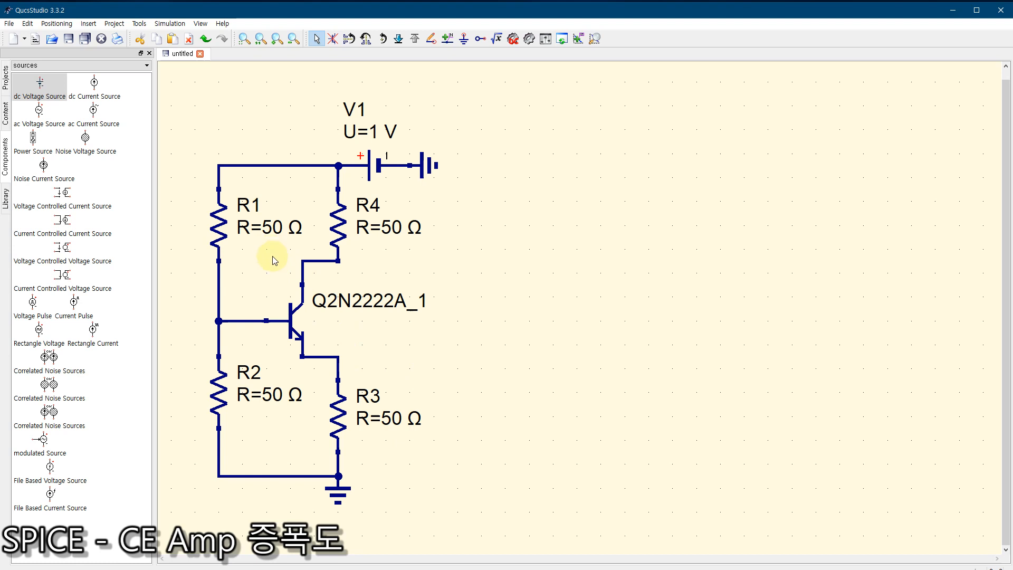
# Step: Set the resistance of R1 to 20 kΩ
pyautogui.doubleClick(218, 230)
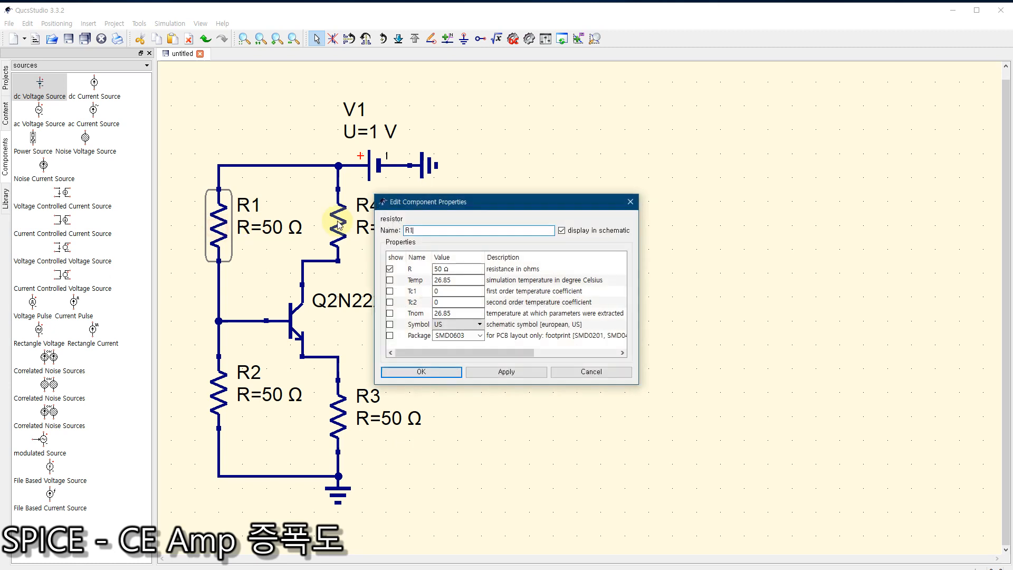
pyautogui.doubleClick(442, 268)
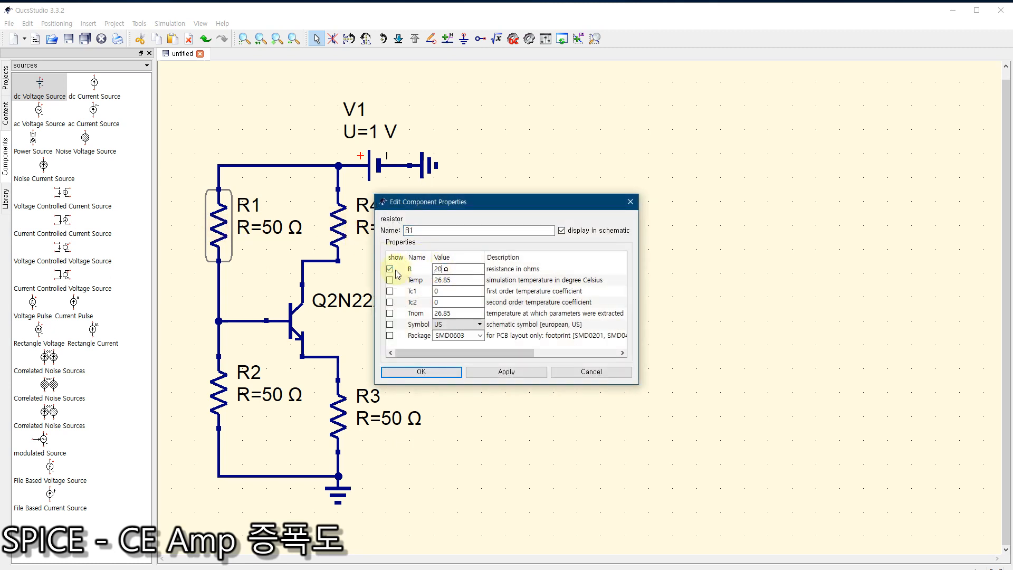
pyautogui.write('20 k')
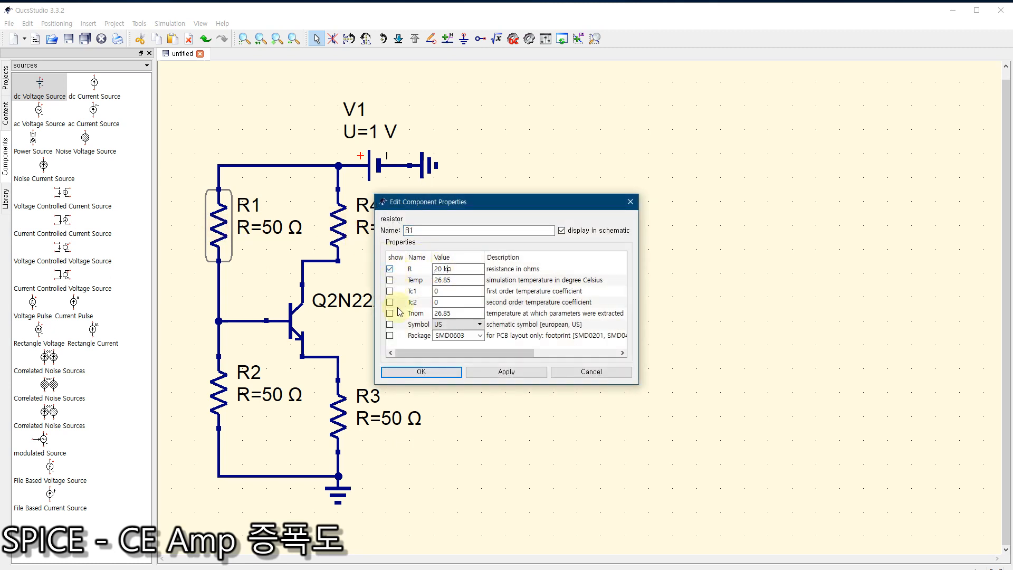
pyautogui.click(421, 372)
# Step: Set the resistance of R2 to 5 kΩ
pyautogui.doubleClick(226, 394)
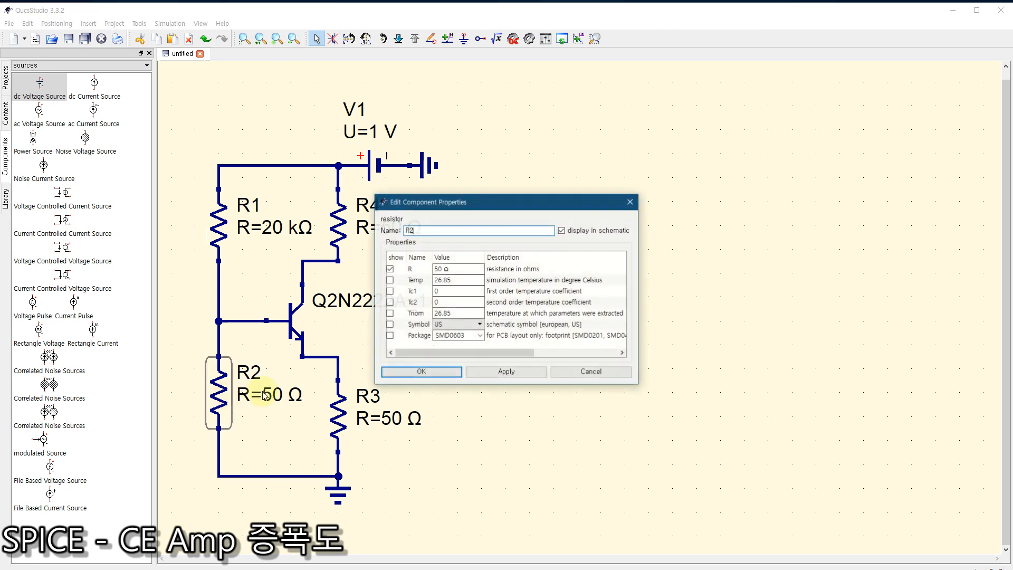
pyautogui.doubleClick(442, 268)
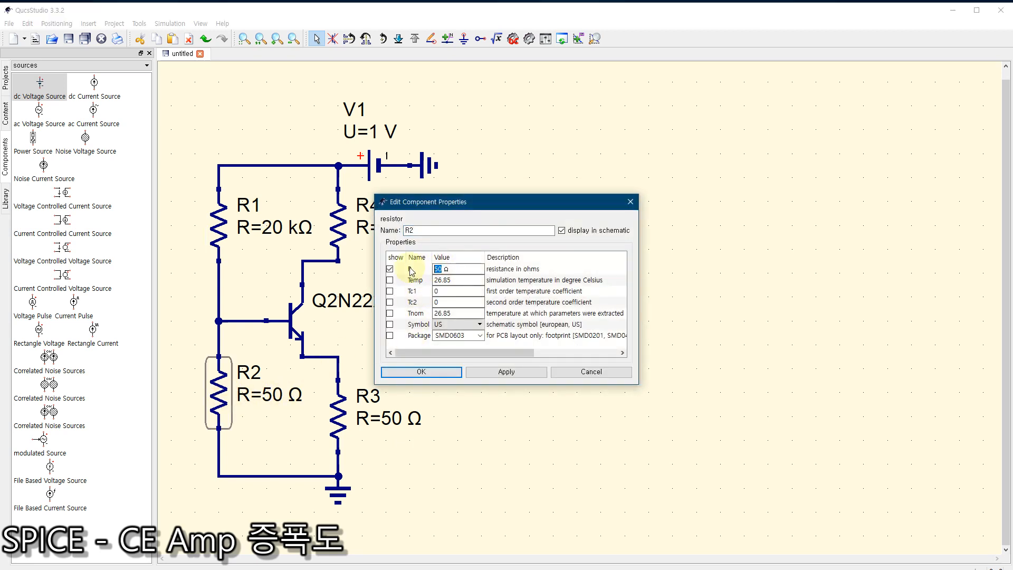
pyautogui.write('5 k')
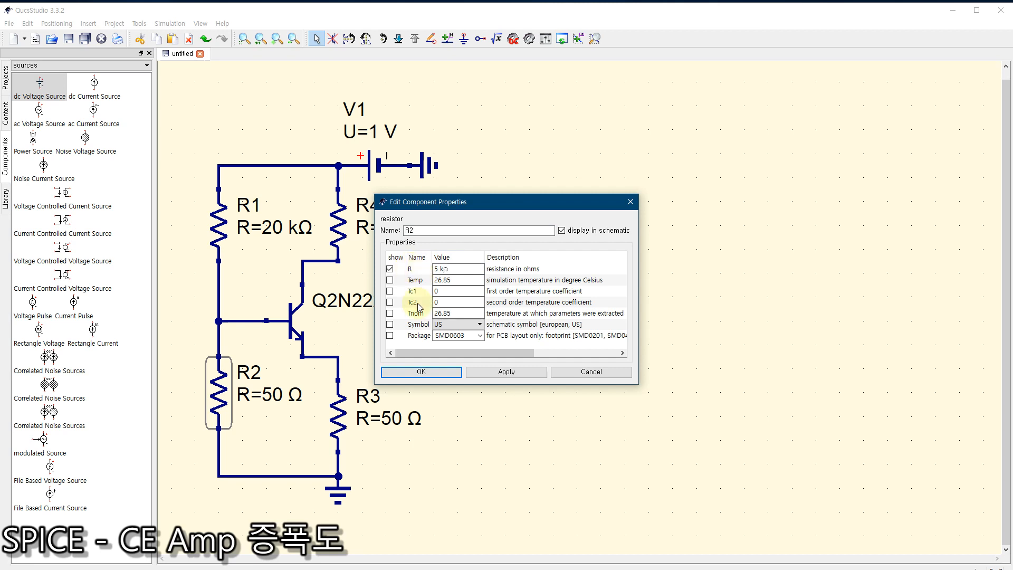
pyautogui.click(427, 372)
# Step: Set the resistance of collector resistor R4 to 2 kΩ
pyautogui.doubleClick(336, 217)
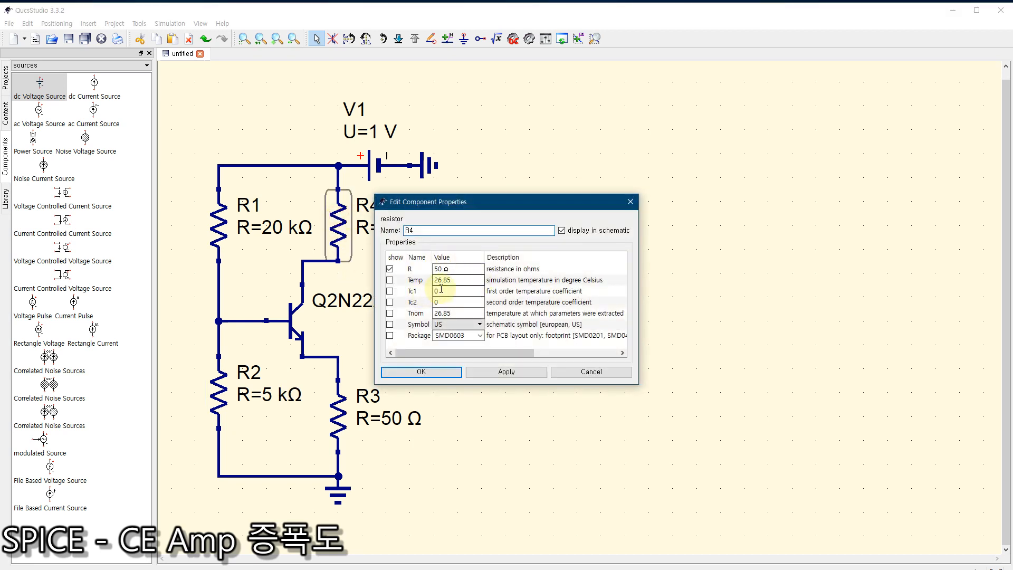
pyautogui.click(442, 269)
pyautogui.doubleClick(442, 268)
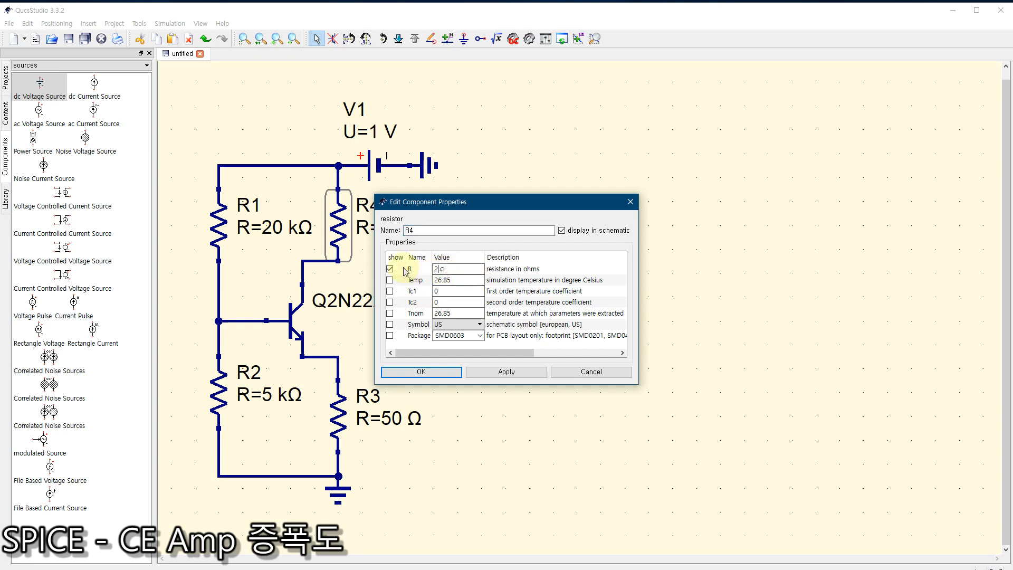
pyautogui.write('2')
pyautogui.click(422, 371)
# Step: Set the resistance of emitter resistor R3 to 0.5 kΩ
pyautogui.doubleClick(345, 409)
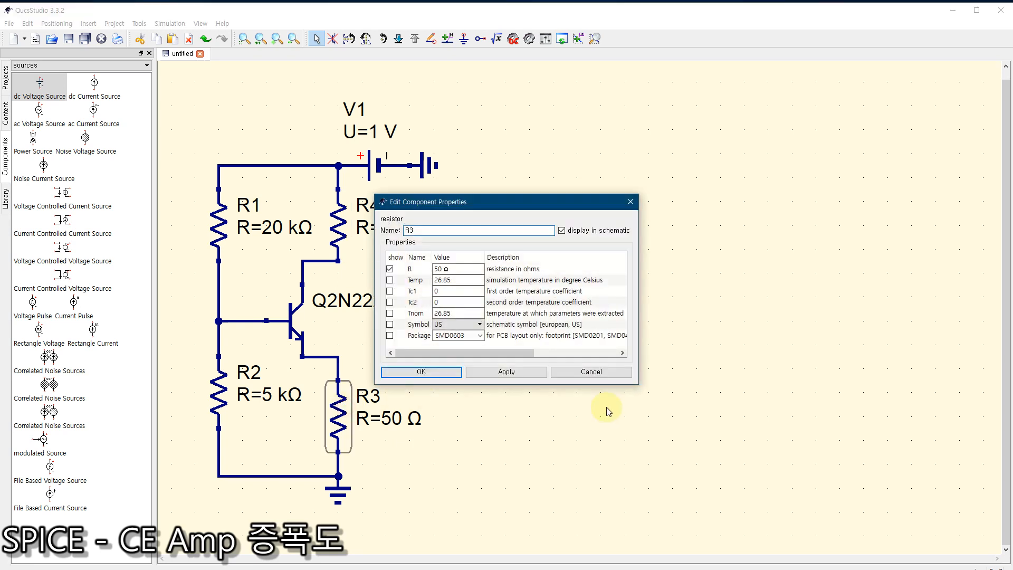
pyautogui.doubleClick(443, 269)
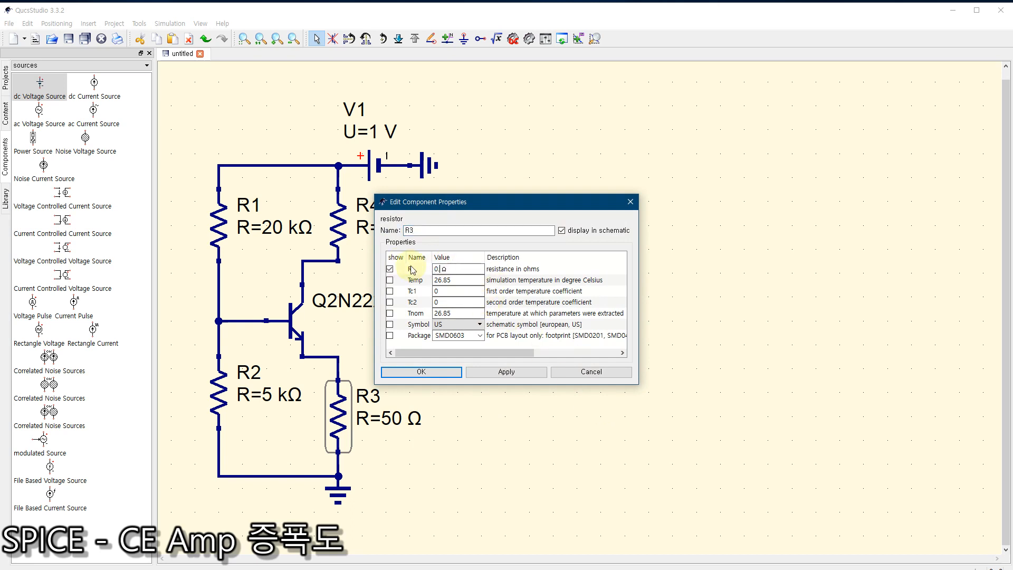
pyautogui.write('0.5 k')
pyautogui.click(421, 371)
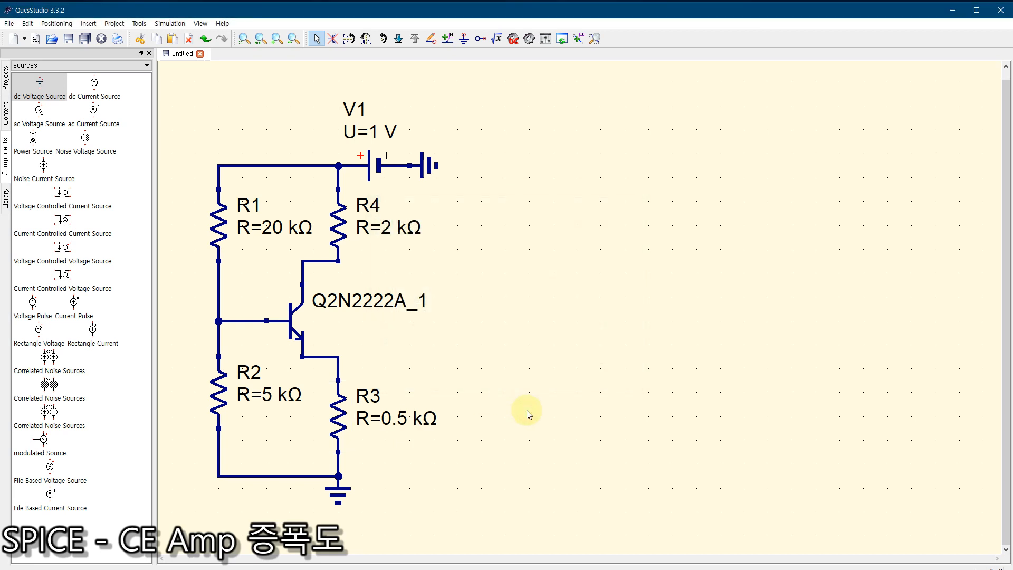
# Step: Place a dc simulation block in the free area beside the circuit, level with V1
pyautogui.click(33, 67)
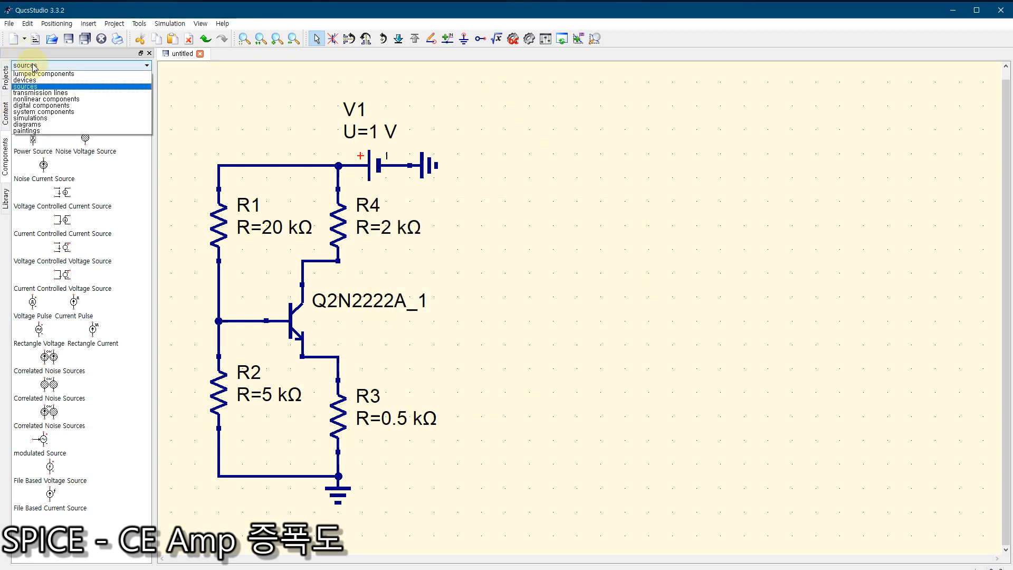
pyautogui.click(31, 118)
pyautogui.click(32, 83)
pyautogui.click(488, 139)
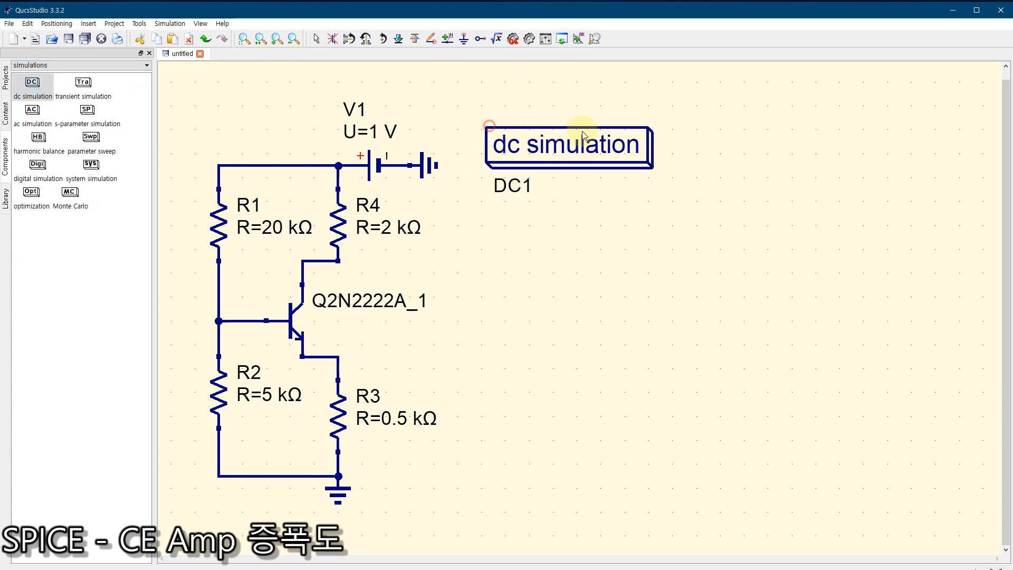
pyautogui.press('Escape')
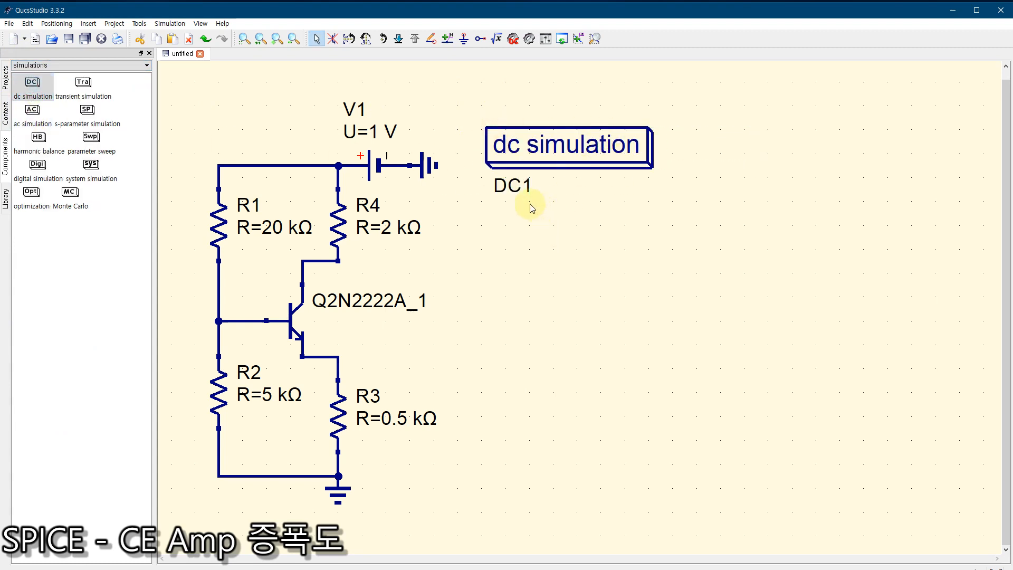
# Step: Save the schematic as bjt12 and calculate the circuit's DC bias
pyautogui.click(68, 40)
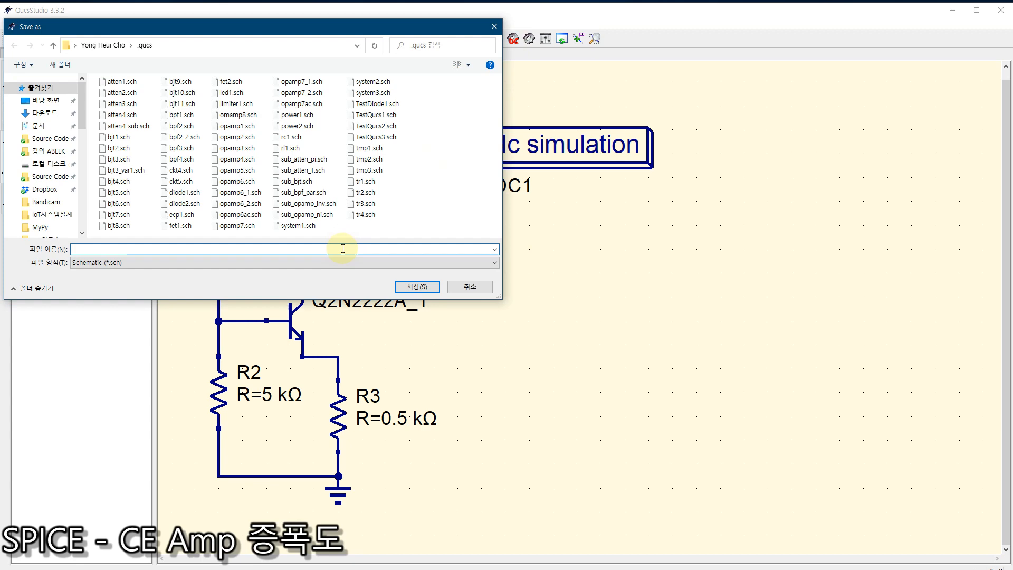
pyautogui.write('bjt')
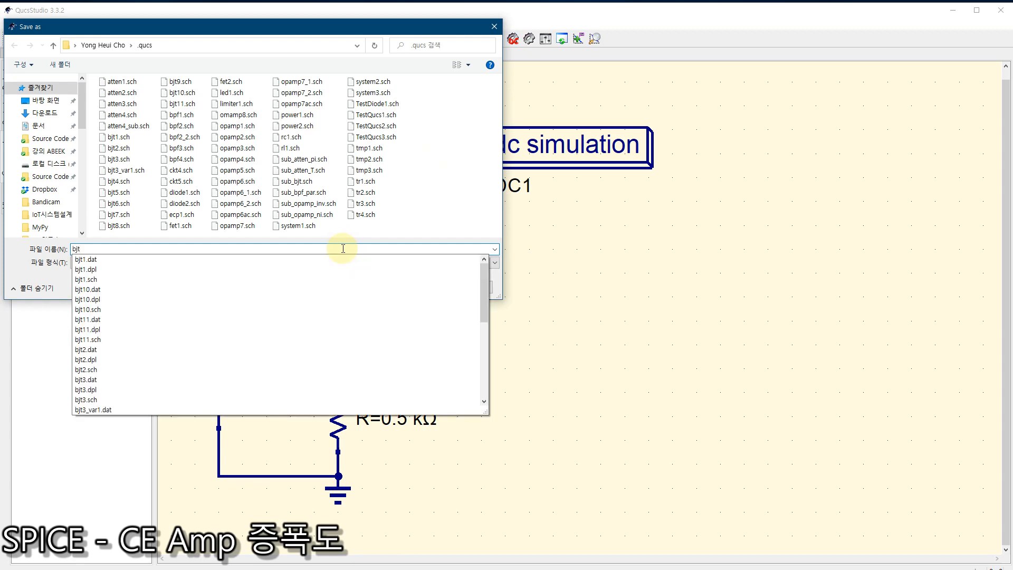
pyautogui.write('12')
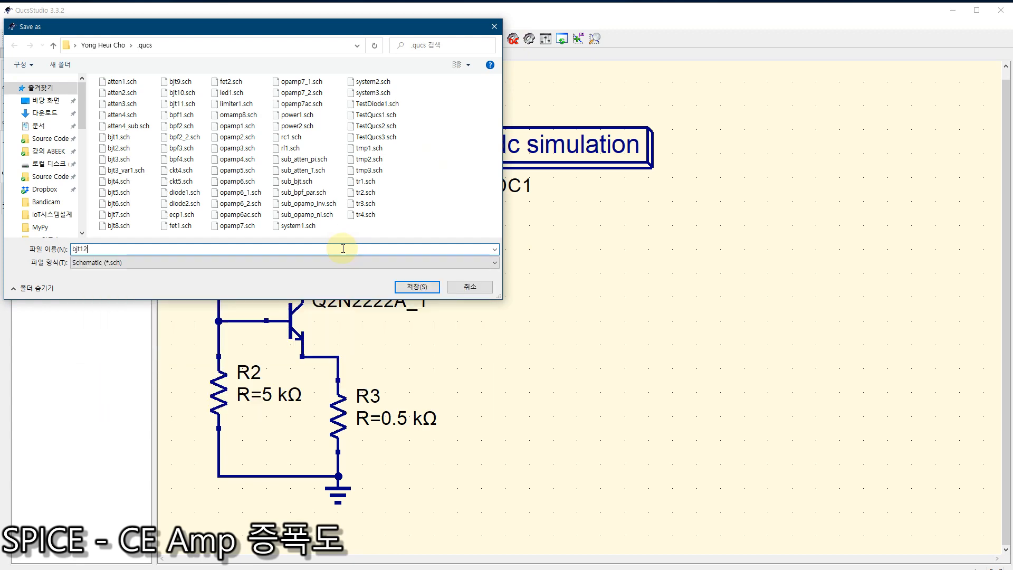
pyautogui.press('Return')
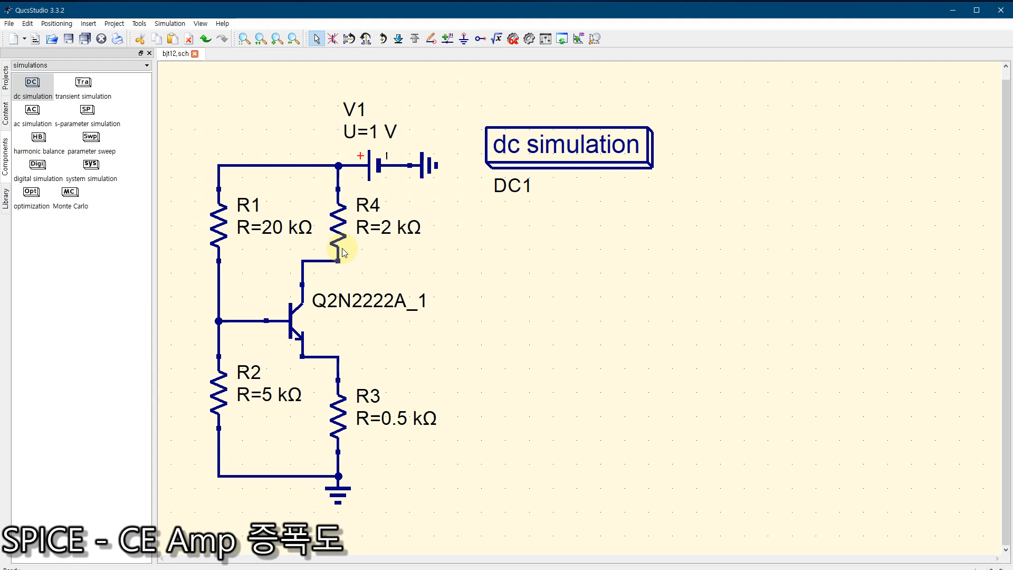
pyautogui.click(513, 39)
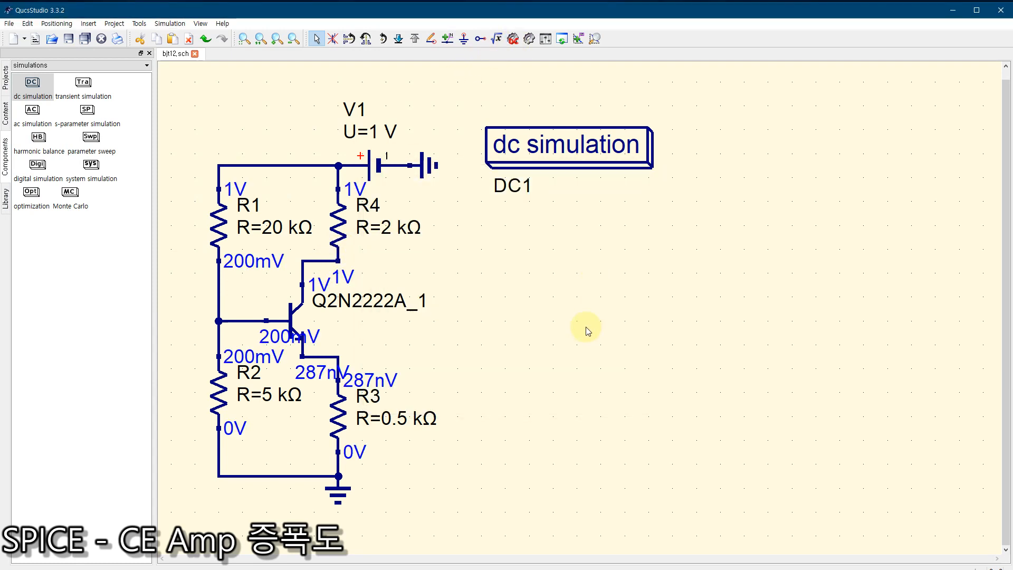
# Step: Set the voltage of supply V1 to 12 V and recalculate the DC bias
pyautogui.doubleClick(374, 169)
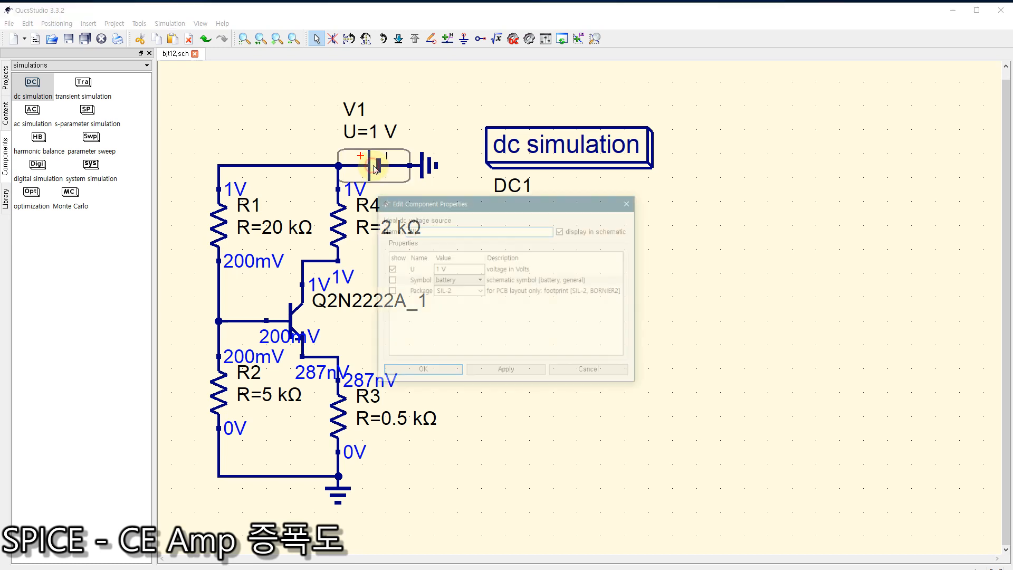
pyautogui.write('2')
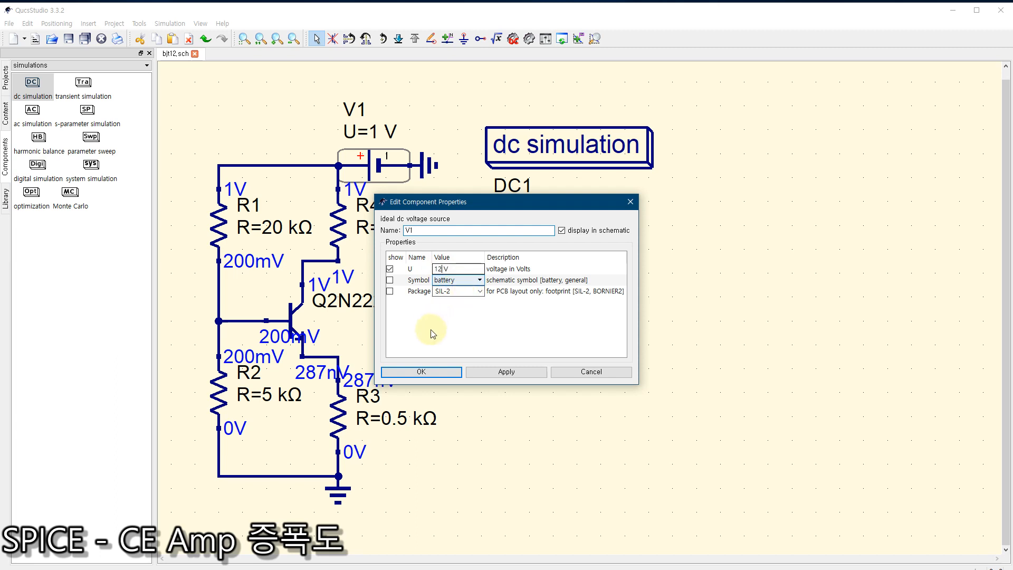
pyautogui.click(421, 372)
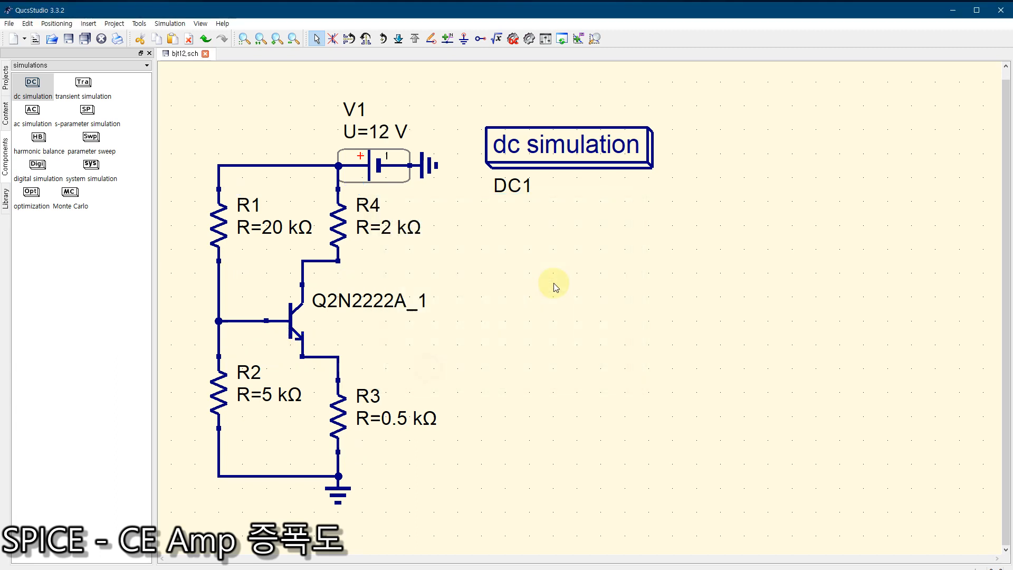
pyautogui.click(513, 39)
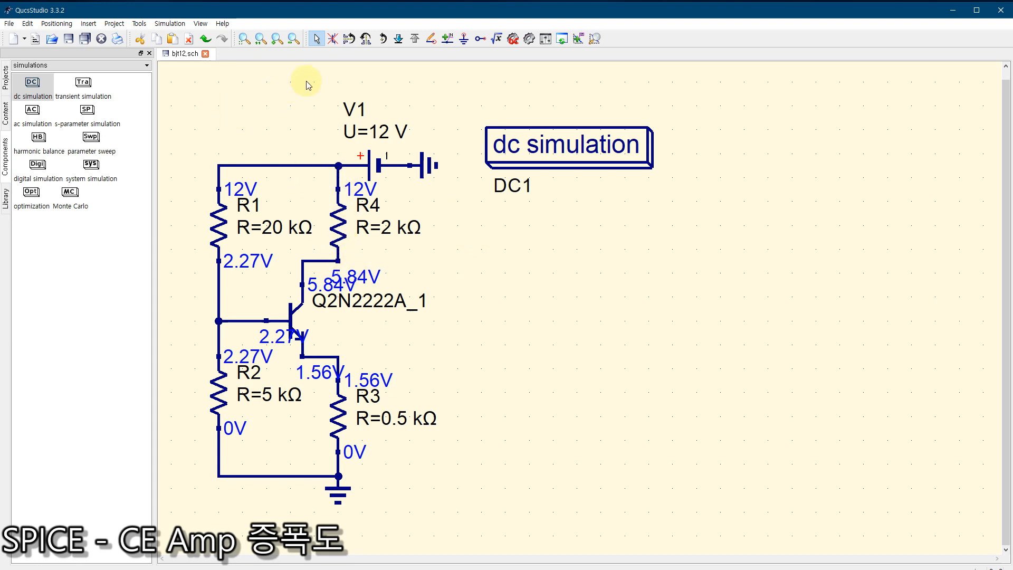
# Step: Place a current probe in the free area below the dc simulation block and rotate it upright with its arrow pointing down
pyautogui.click(65, 66)
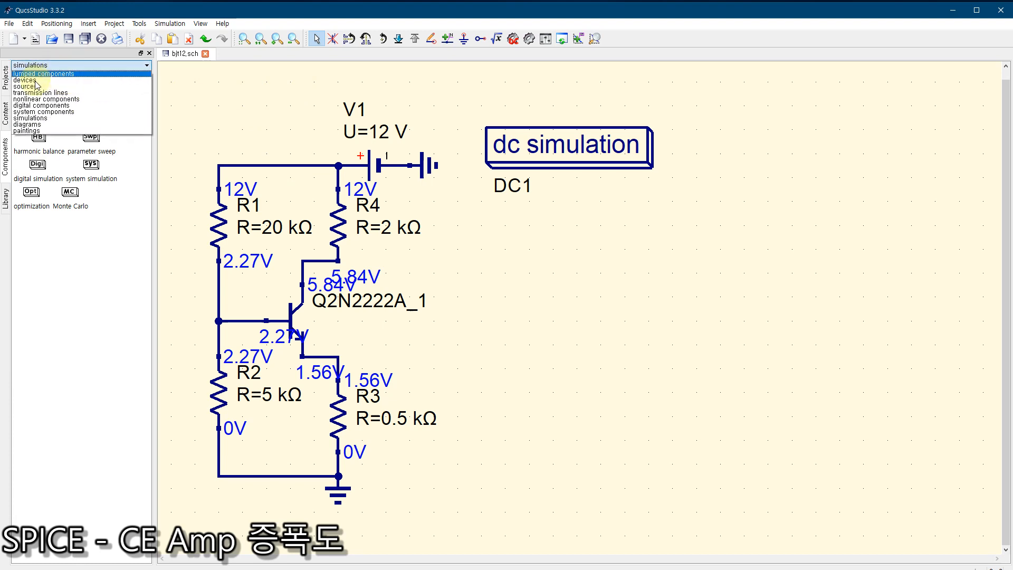
pyautogui.click(35, 81)
pyautogui.click(76, 85)
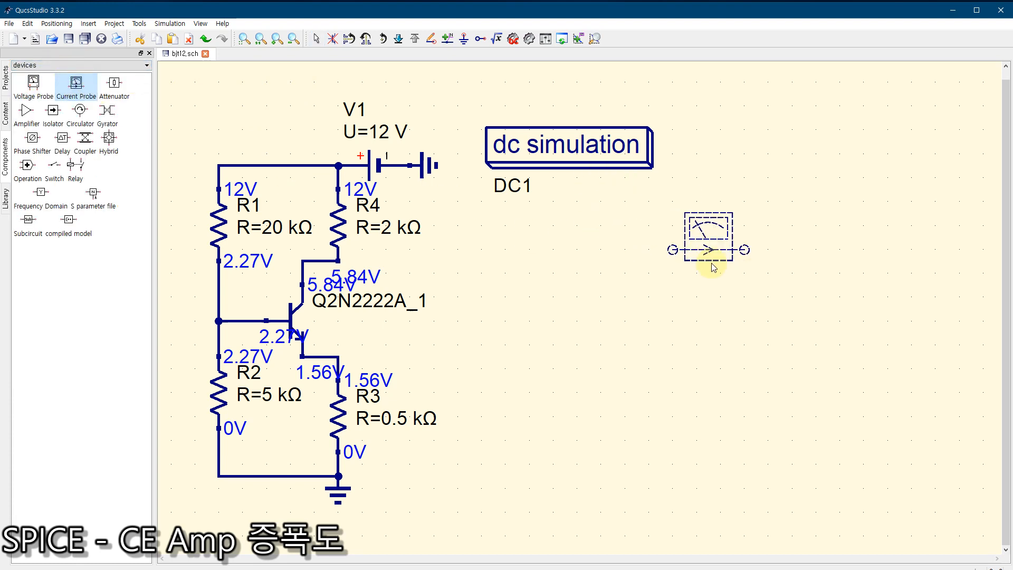
pyautogui.click(711, 272)
pyautogui.press('Escape')
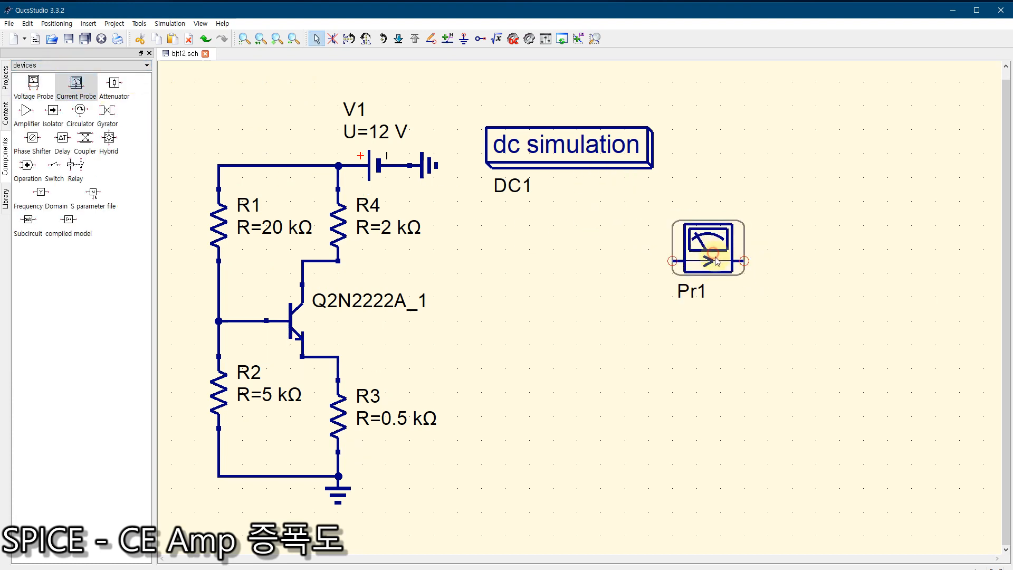
pyautogui.hotkey('ctrl', 'r')
pyautogui.hotkey('ctrl', 'r')
pyautogui.hotkey('ctrl', 'r')
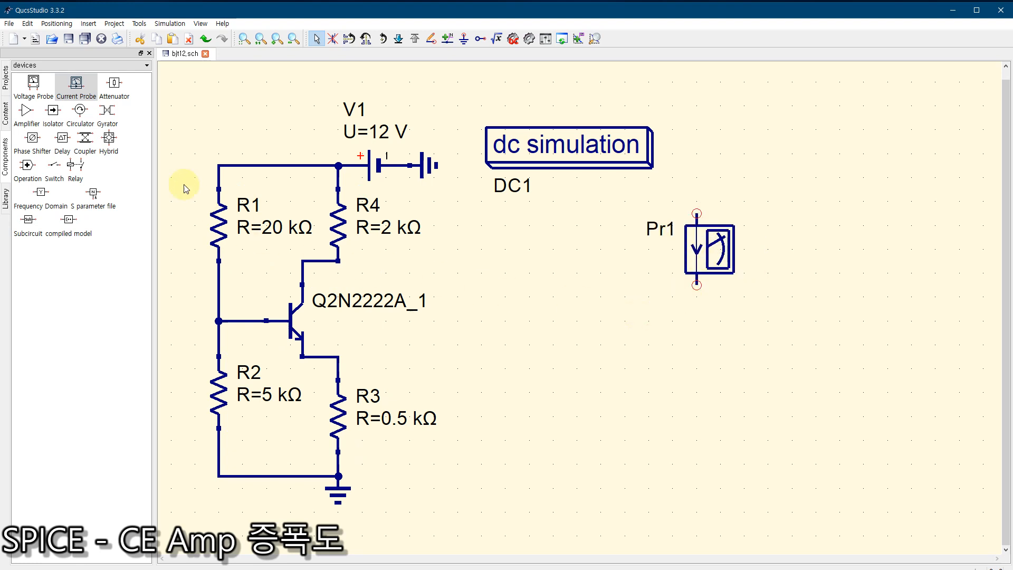
# Step: Place a voltage probe below the upright current probe and a second, horizontal current probe between the circuit and the other probes
pyautogui.click(33, 85)
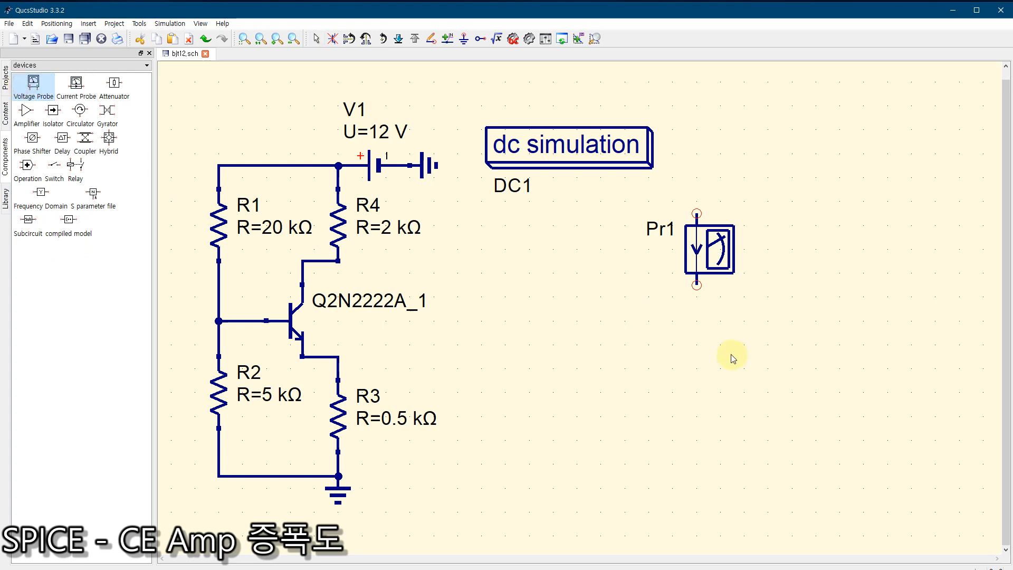
pyautogui.click(721, 376)
pyautogui.press('Escape')
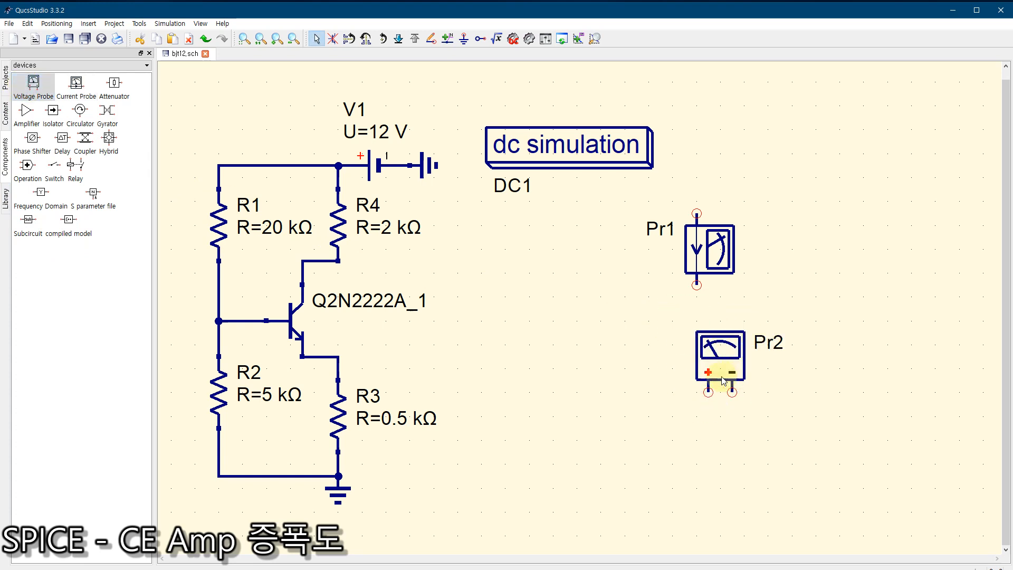
pyautogui.click(76, 84)
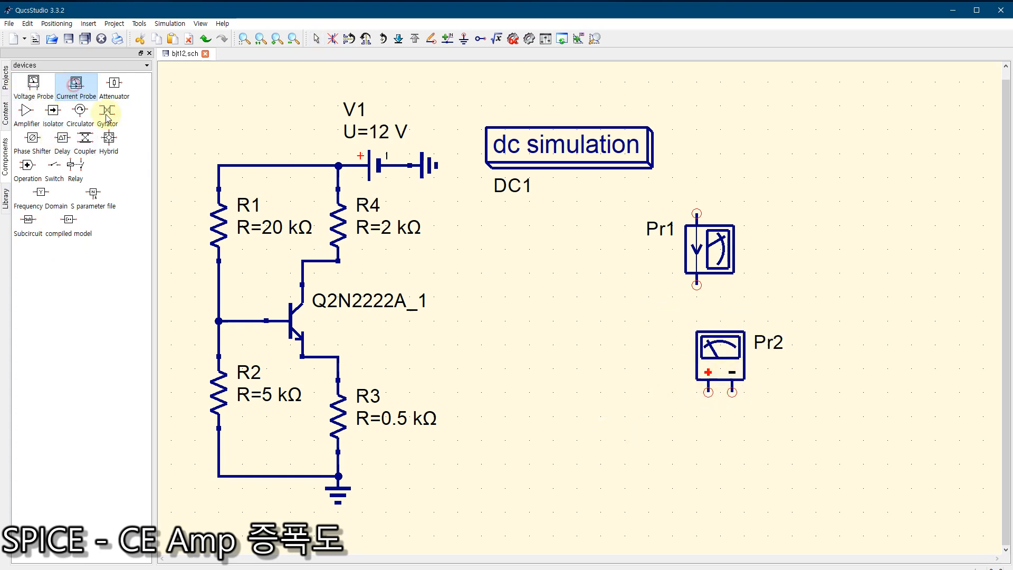
pyautogui.click(590, 321)
pyautogui.press('Escape')
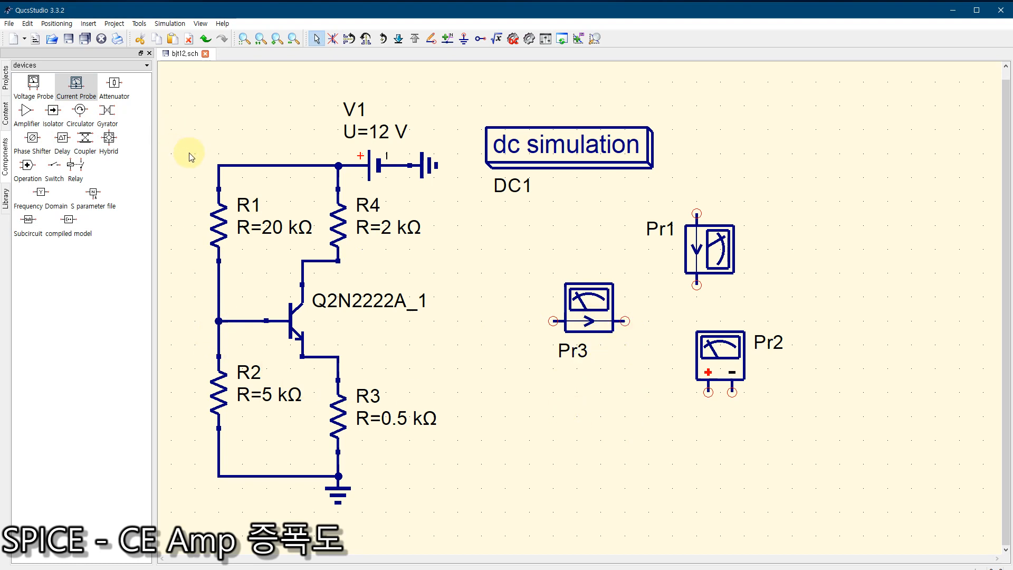
# Step: Move the R1–R2 divider branch with its wires away from the transistor to lengthen the base wire
pyautogui.moveTo(191, 157); pyautogui.dragTo(264, 483)
pyautogui.moveTo(212, 256); pyautogui.dragTo(165, 243)
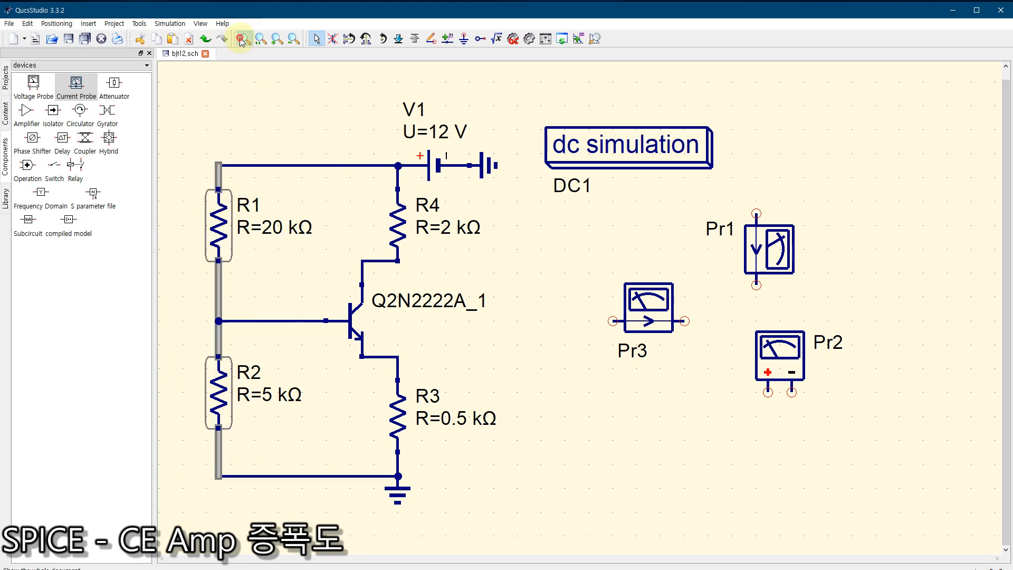
pyautogui.click(249, 106)
# Step: Insert the horizontal current probe into the transistor's base wire and rename it Cb
pyautogui.moveTo(658, 303); pyautogui.dragTo(280, 306)
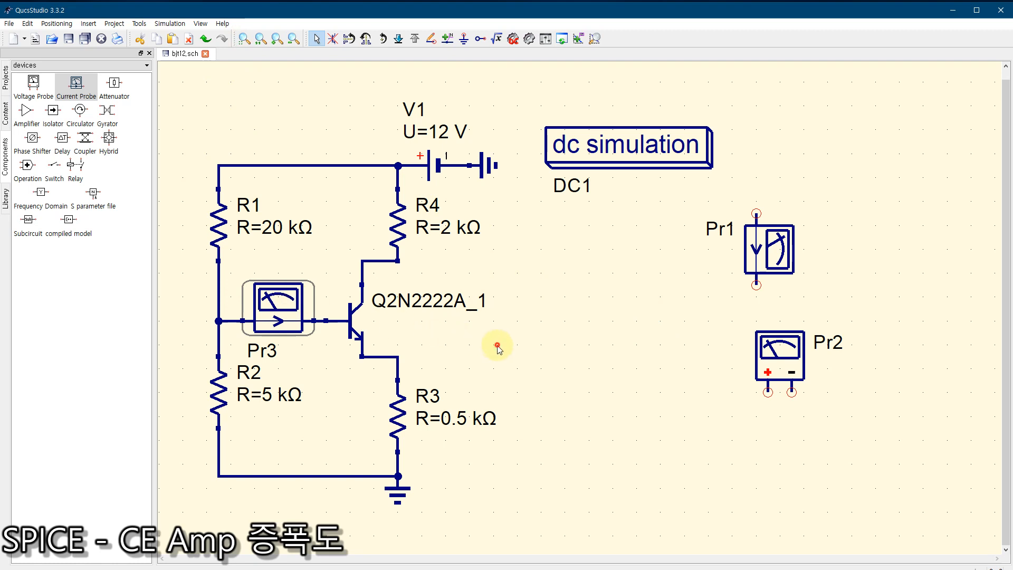
pyautogui.doubleClick(280, 303)
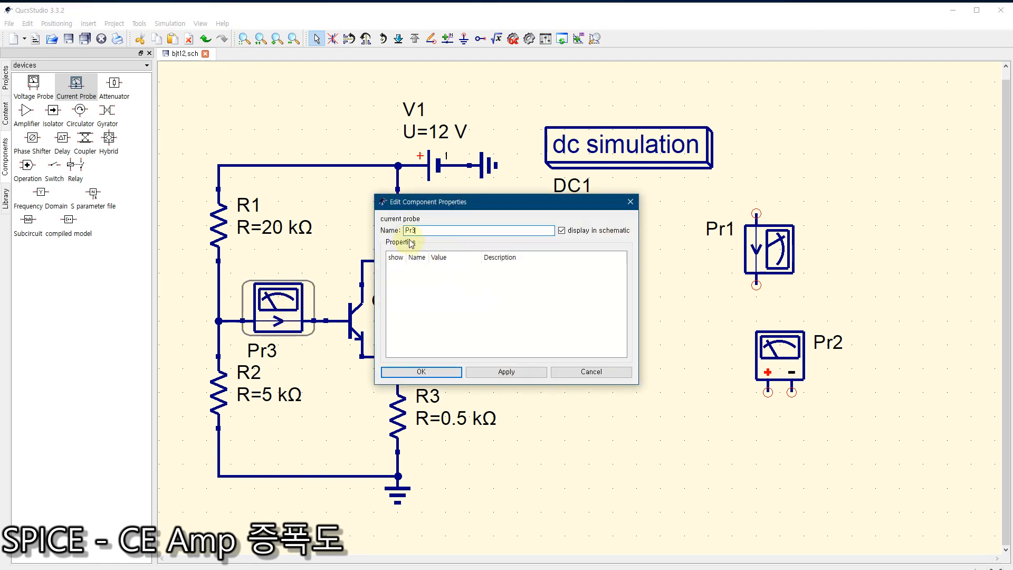
pyautogui.write('Cb')
pyautogui.click(433, 374)
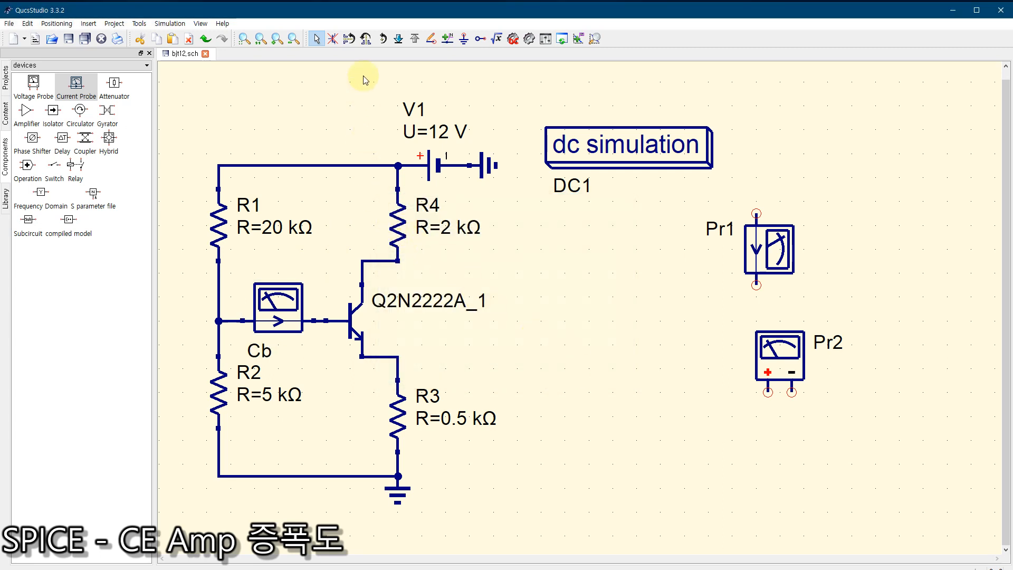
# Step: Move the V1 source, its ground and R4 with their wires up, away from the transistor, to lengthen the collector wire
pyautogui.moveTo(363, 75)
pyautogui.mouseDown()
pyautogui.moveTo(517, 262)
pyautogui.moveTo(511, 267)
pyautogui.mouseUp()
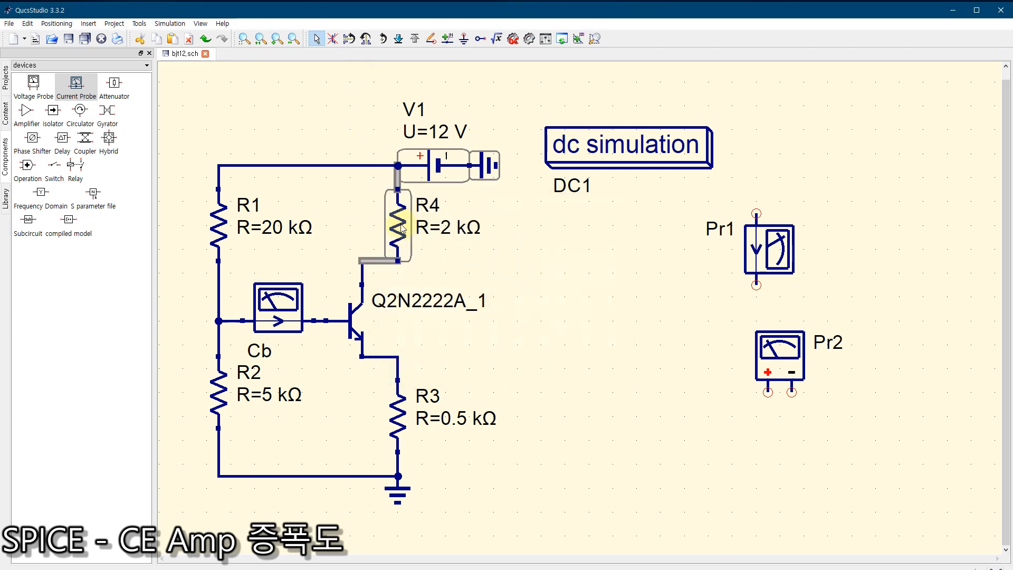
pyautogui.click(400, 211)
pyautogui.moveTo(401, 211); pyautogui.dragTo(400, 153)
pyautogui.click(510, 236)
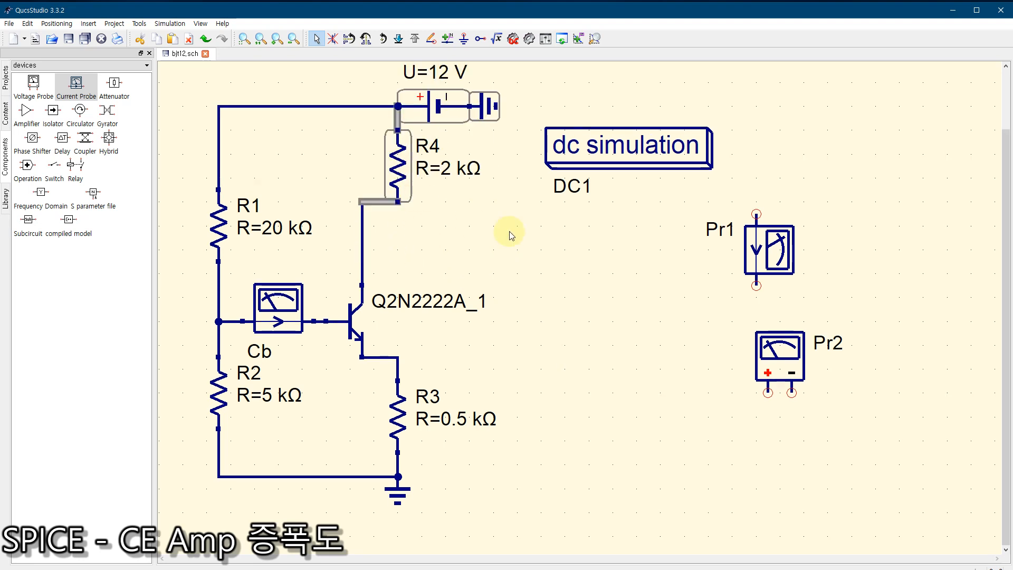
pyautogui.moveTo(784, 240); pyautogui.dragTo(403, 229)
pyautogui.moveTo(539, 253); pyautogui.dragTo(607, 271)
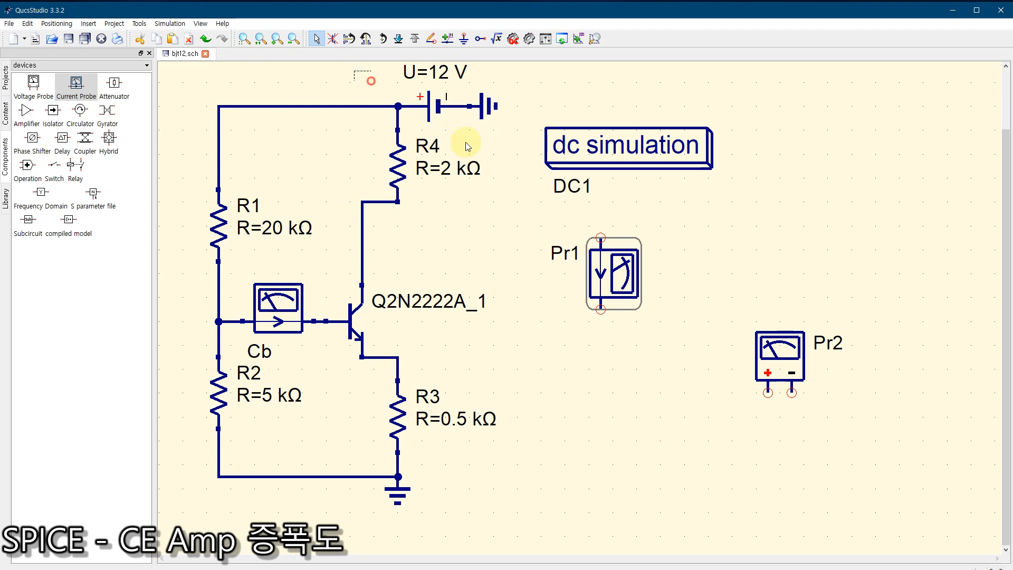
pyautogui.moveTo(466, 143); pyautogui.dragTo(539, 230)
pyautogui.moveTo(403, 157); pyautogui.dragTo(406, 145)
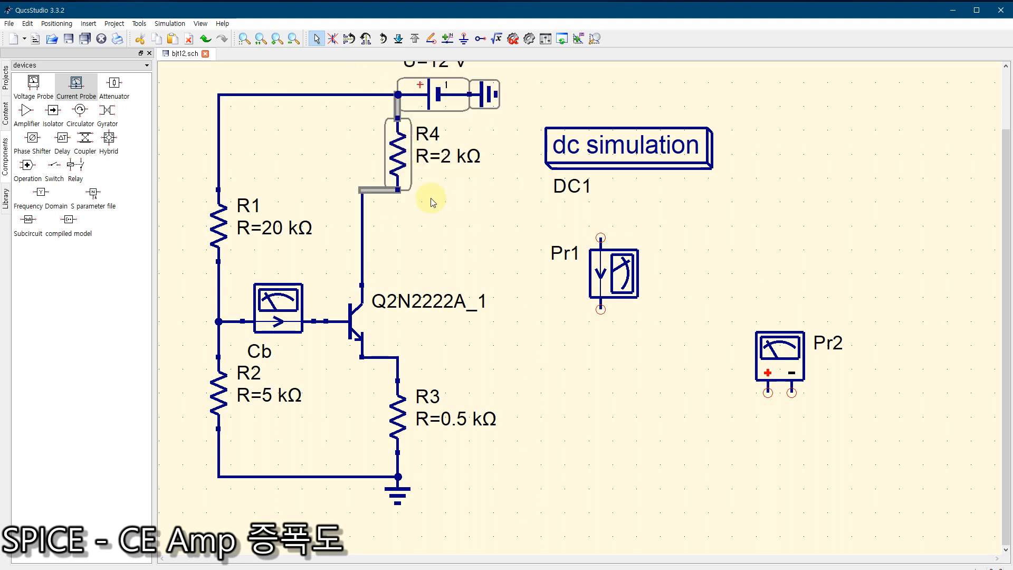
pyautogui.click(452, 211)
# Step: Insert the upright current probe into the transistor's collector wire, rename it Cc and move its label to the probe's other side
pyautogui.moveTo(633, 269); pyautogui.dragTo(389, 236)
pyautogui.doubleClick(377, 233)
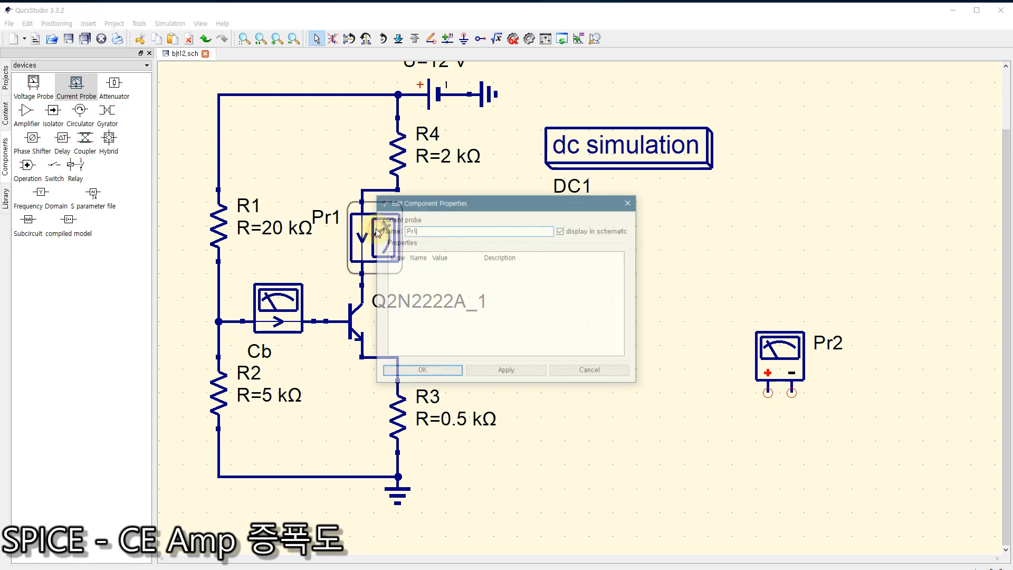
pyautogui.doubleClick(431, 229)
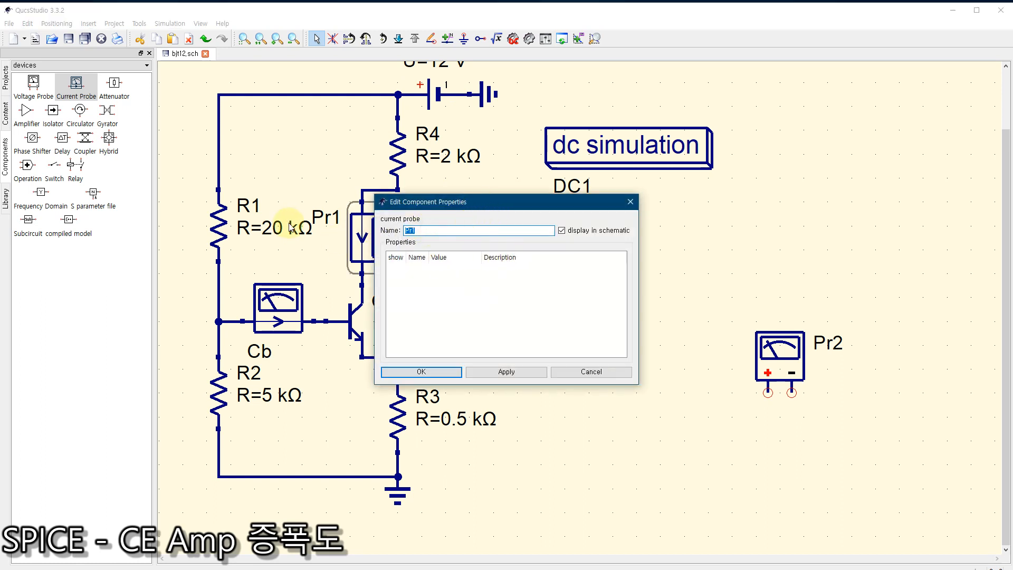
pyautogui.write('Cc')
pyautogui.click(435, 372)
pyautogui.moveTo(337, 228); pyautogui.dragTo(428, 233)
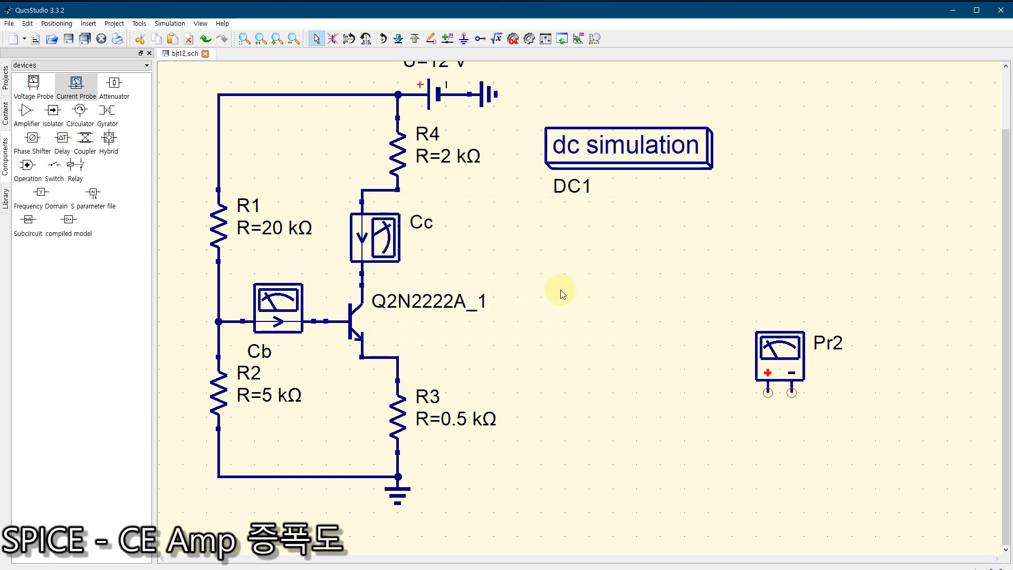
# Step: Rotate the voltage probe until its terminals face the circuit with plus above minus, and move it beside the transistor
pyautogui.click(778, 359)
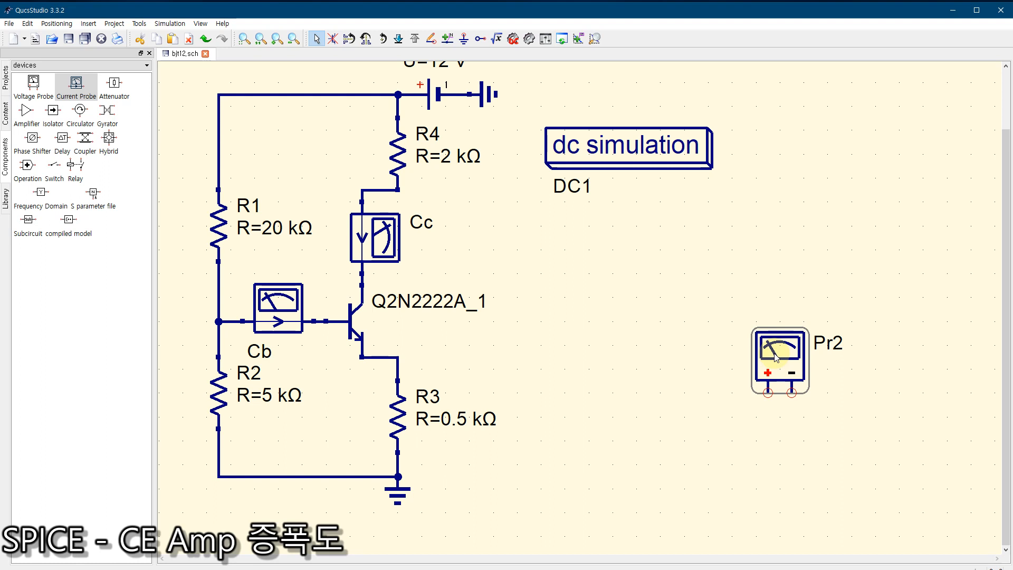
pyautogui.hotkey('ctrl', 's')
pyautogui.hotkey('ctrl', 'r')
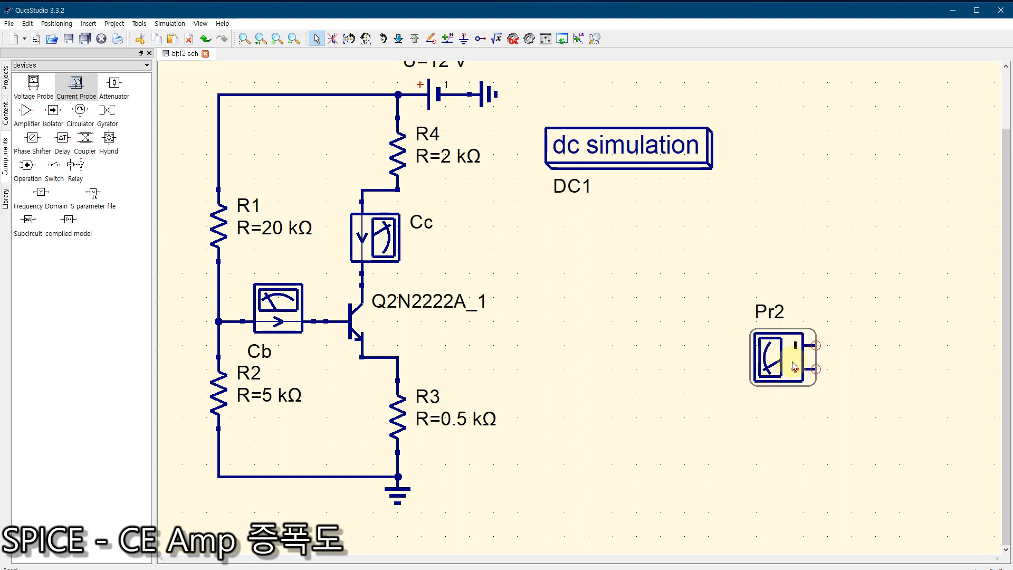
pyautogui.hotkey('ctrl', 'r')
pyautogui.hotkey('ctrl', 'r')
pyautogui.moveTo(772, 354)
pyautogui.mouseDown()
pyautogui.moveTo(525, 309)
pyautogui.moveTo(560, 309)
pyautogui.mouseUp()
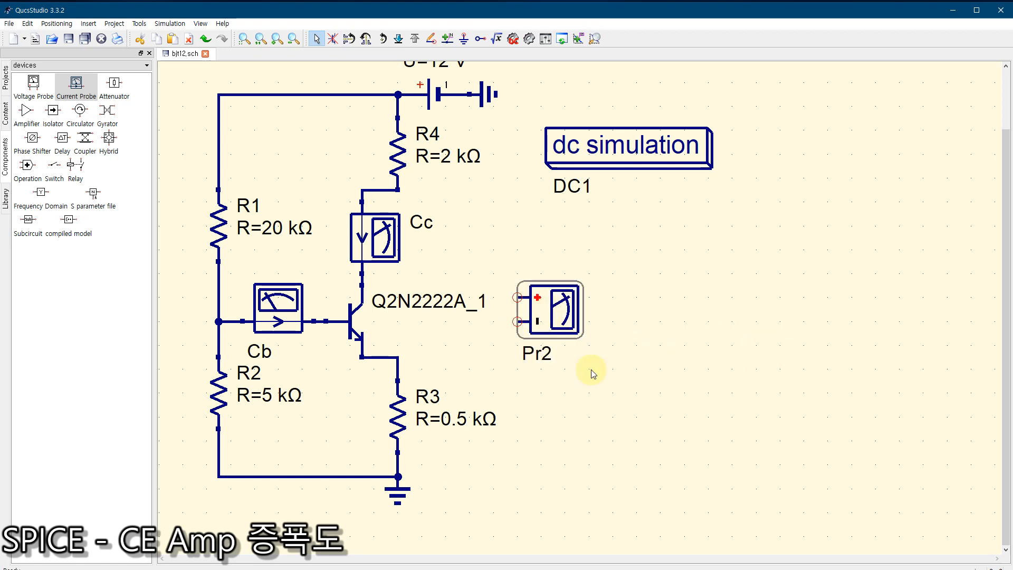
pyautogui.click(463, 42)
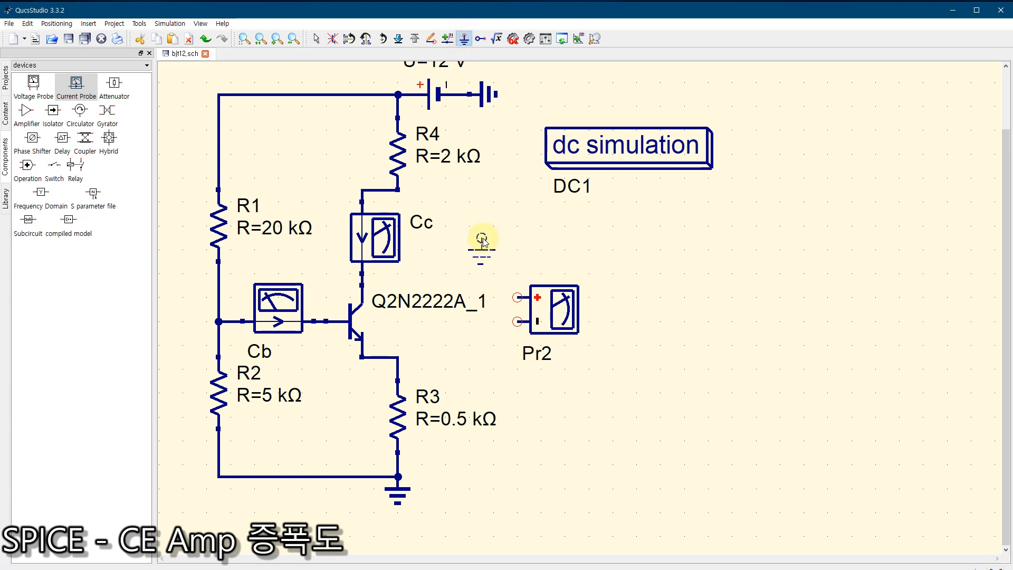
pyautogui.click(480, 39)
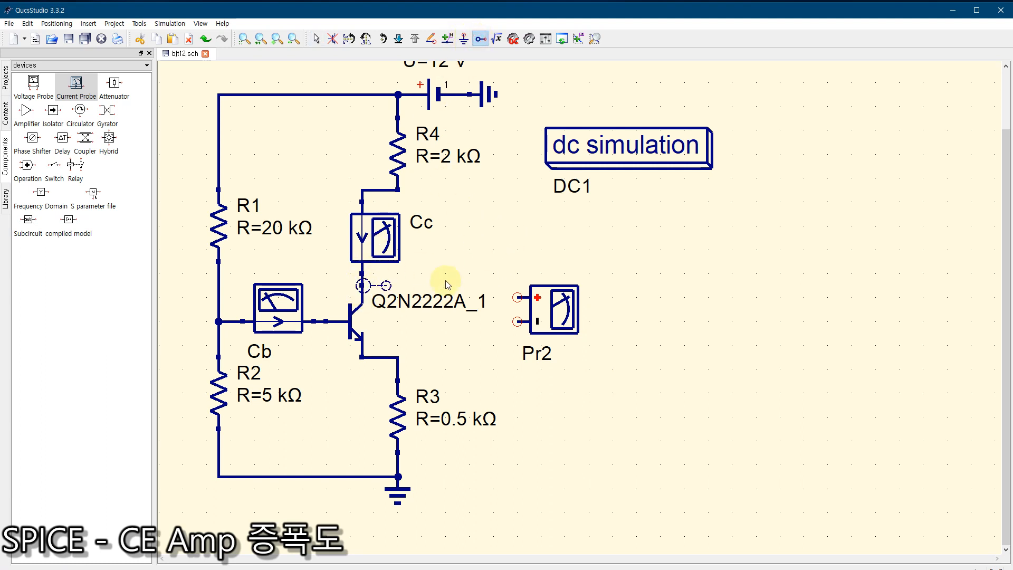
pyautogui.press('Escape')
# Step: Wire the voltage probe's plus terminal to the transistor's collector and its minus terminal to the emitter node at R3
pyautogui.click(430, 39)
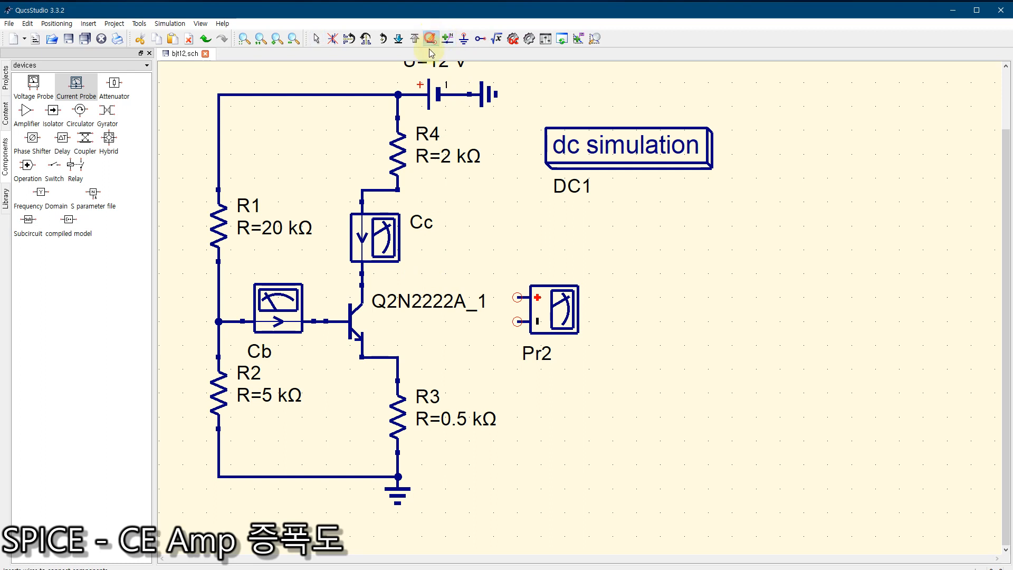
pyautogui.click(362, 284)
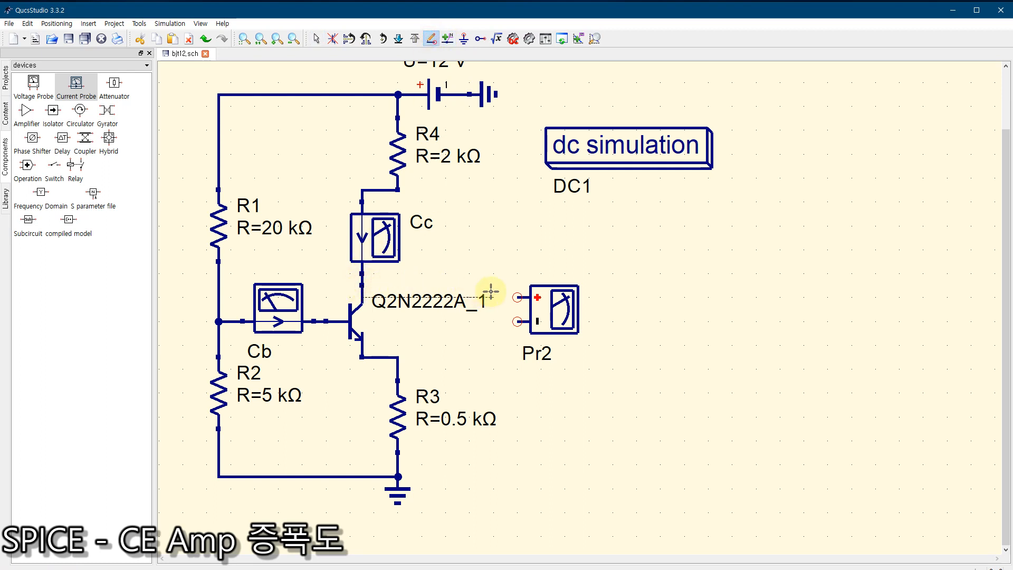
pyautogui.click(520, 297)
pyautogui.hotkey('ctrl', 'z')
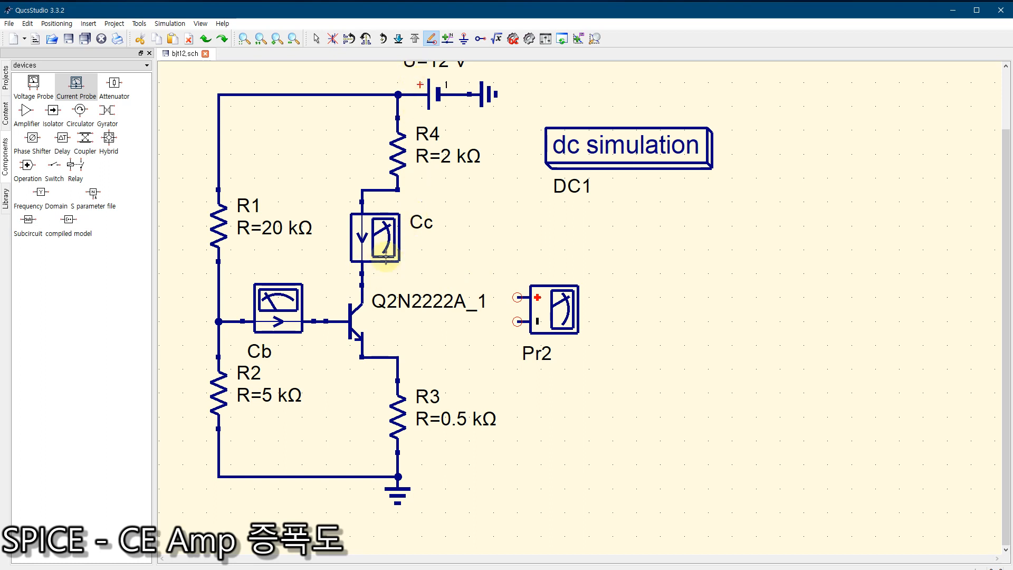
pyautogui.click(368, 284)
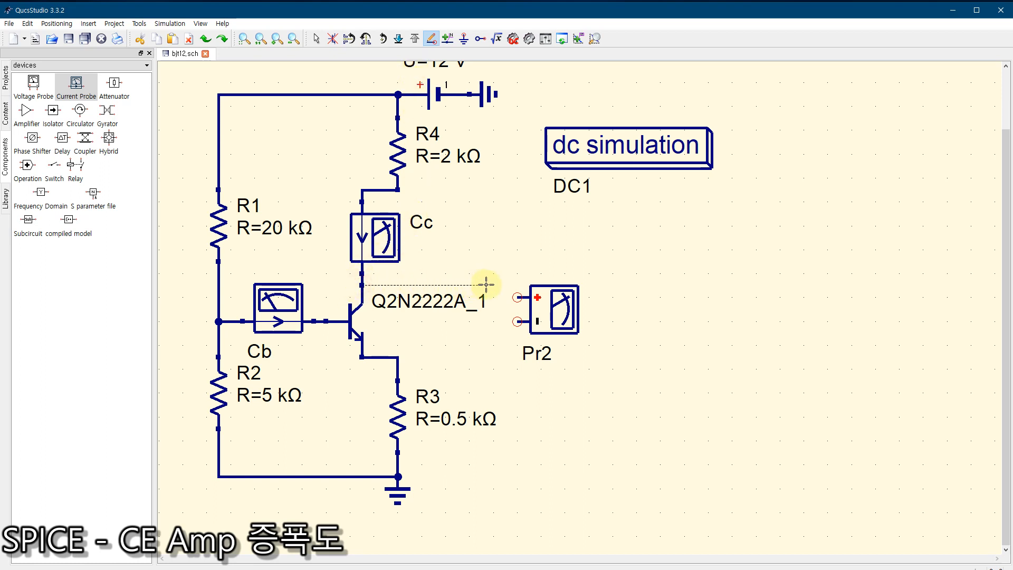
pyautogui.click(517, 295)
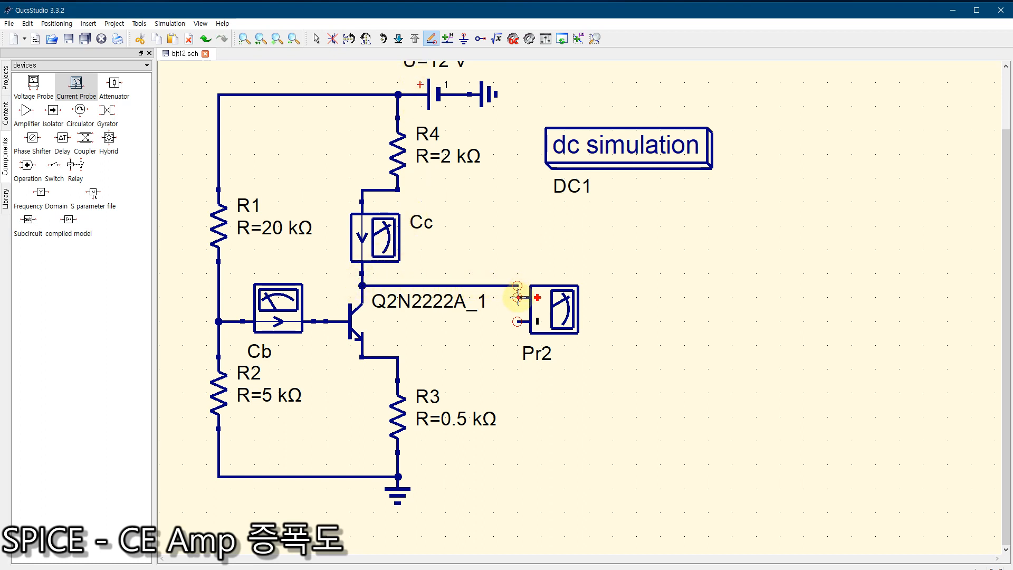
pyautogui.click(517, 297)
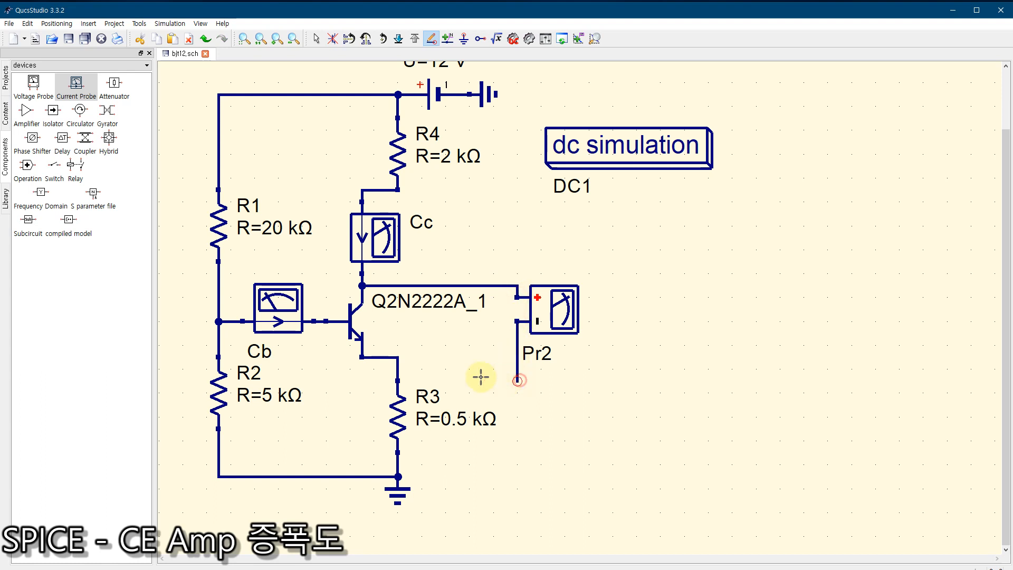
pyautogui.click(398, 380)
pyautogui.press('Escape')
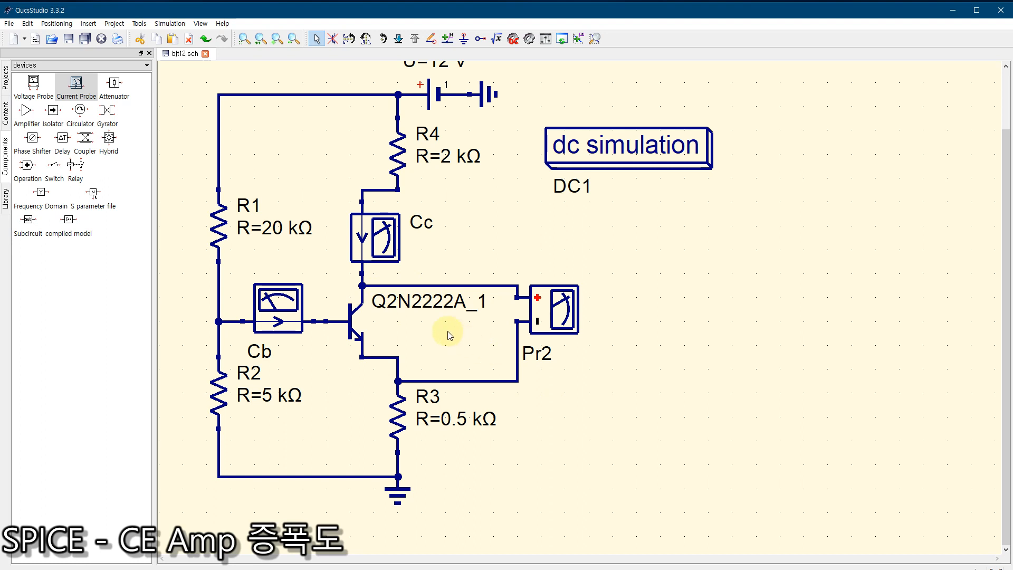
# Step: Rename the voltage probe Vce and calculate the circuit's DC bias
pyautogui.doubleClick(557, 311)
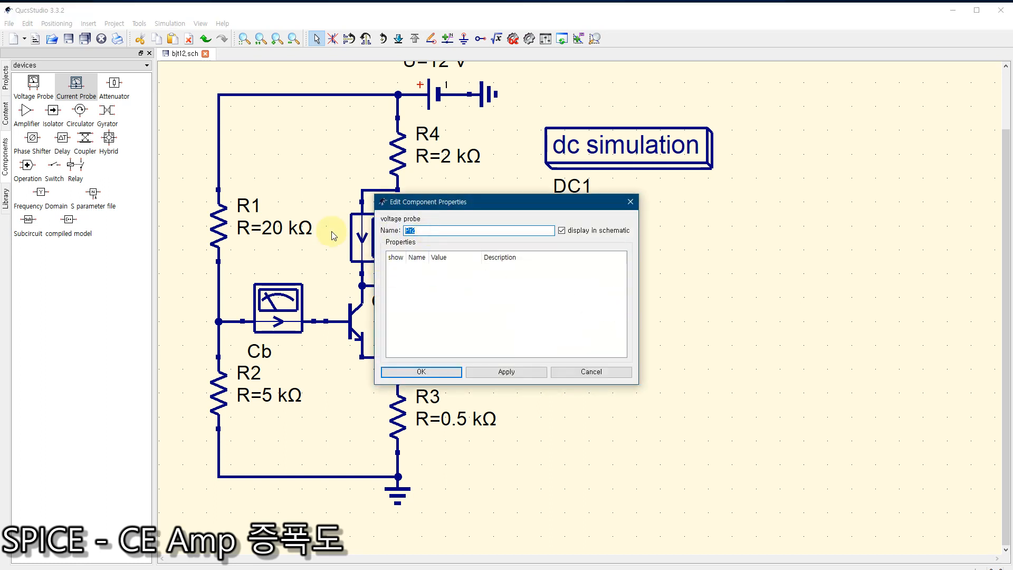
pyautogui.click(438, 373)
pyautogui.click(513, 38)
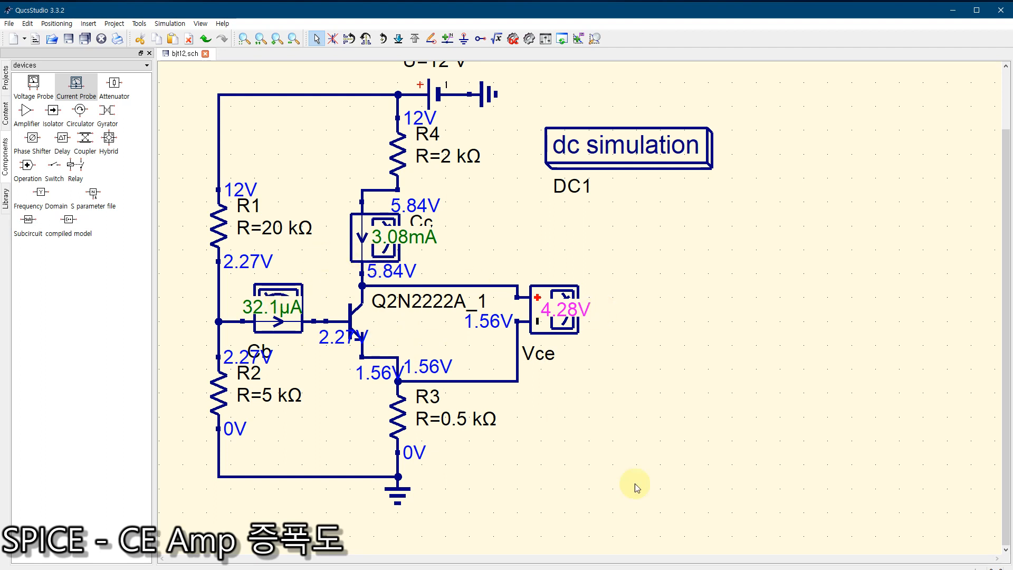
# Step: Switch to Microsoft Whiteboard and position its window over the schematic to examine the handwritten base and collector current calculations
pyautogui.press('super')
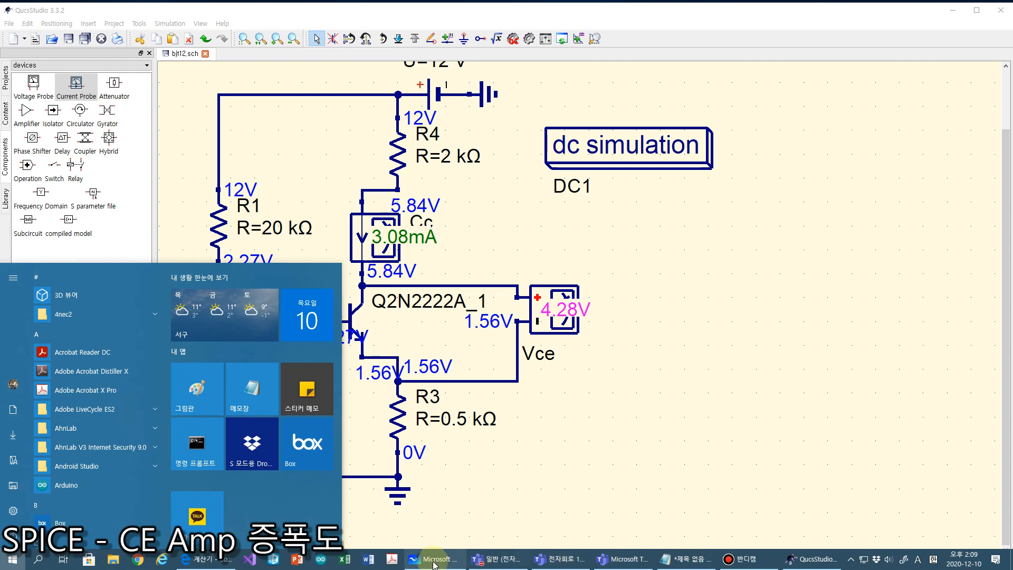
pyautogui.click(429, 560)
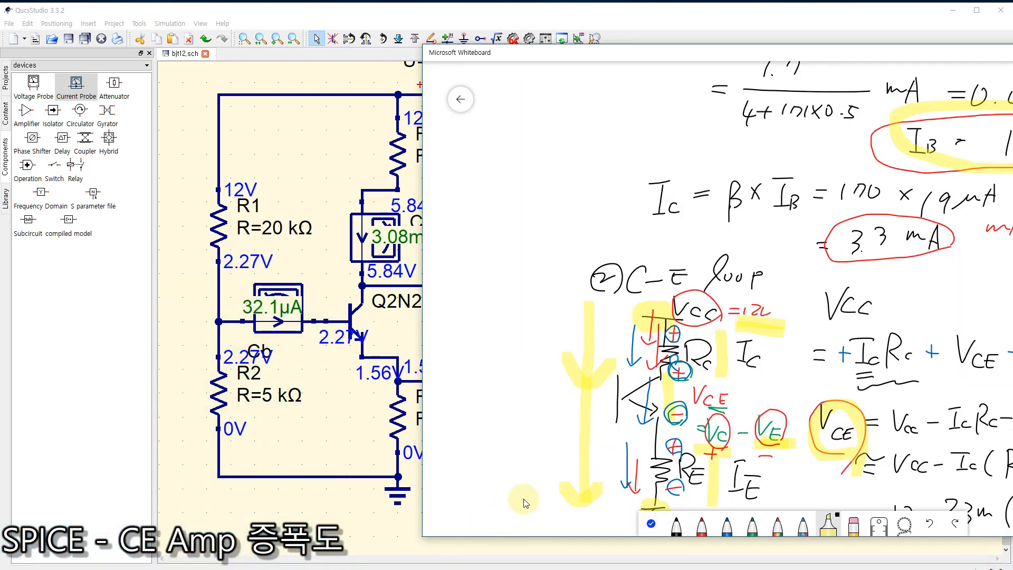
pyautogui.moveTo(689, 50); pyautogui.dragTo(571, 50)
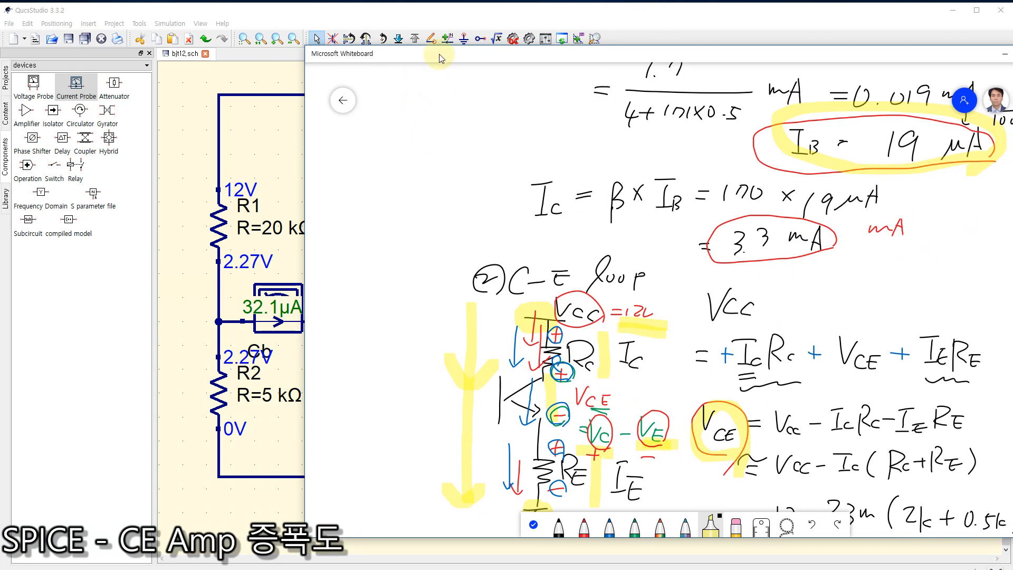
pyautogui.moveTo(439, 53); pyautogui.dragTo(406, 69)
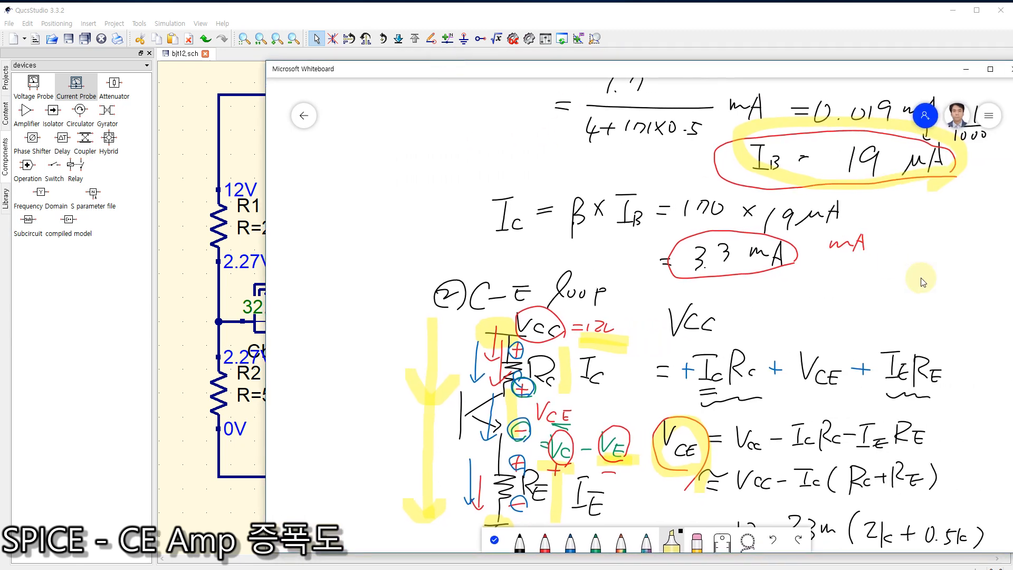
pyautogui.moveTo(686, 68); pyautogui.dragTo(601, 55)
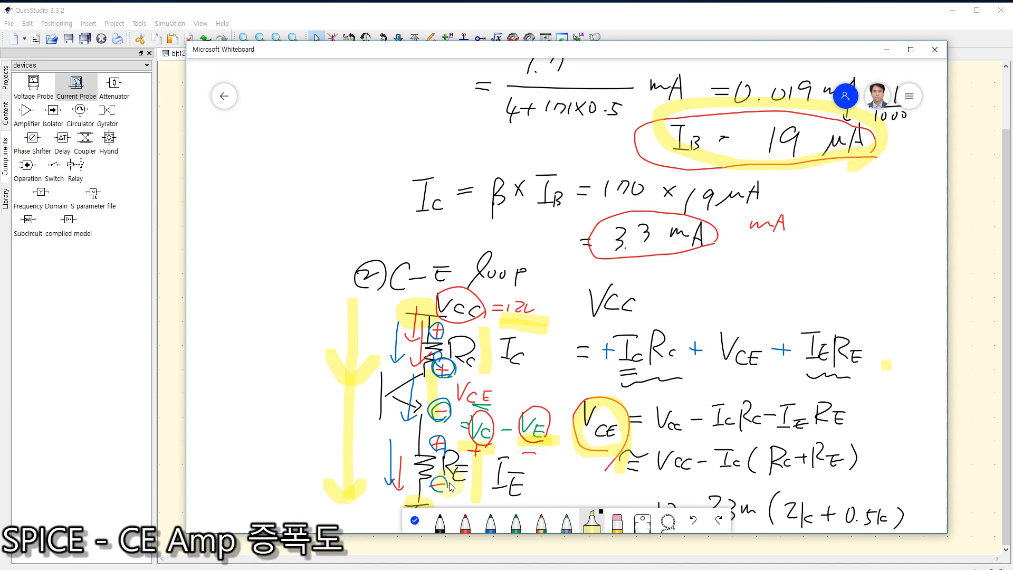
# Step: Leave inking mode and compare the handwritten VCE calculation with the simulated collector-emitter voltage in the schematic
pyautogui.click(415, 520)
pyautogui.moveTo(886, 419); pyautogui.dragTo(792, 181)
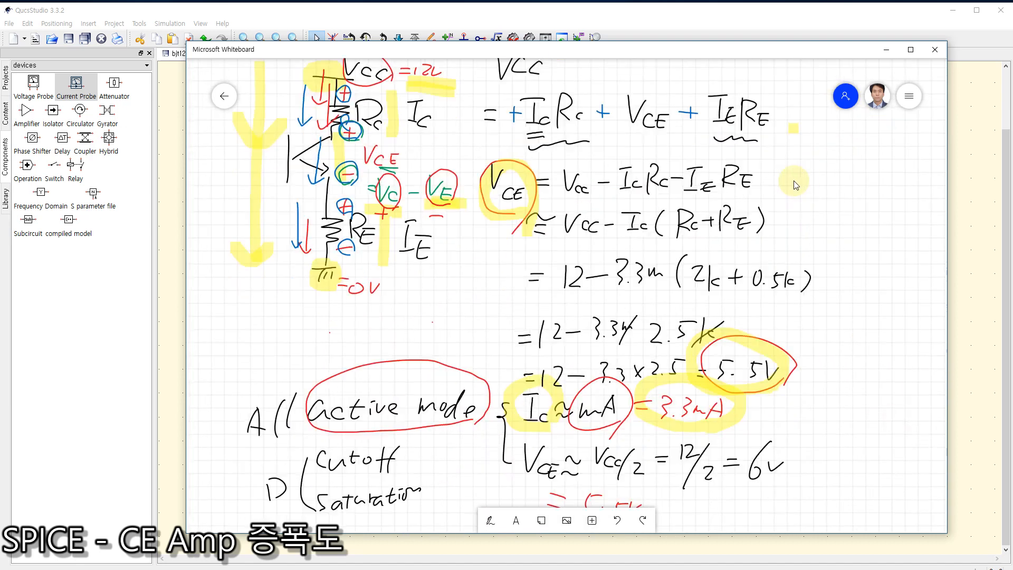
pyautogui.moveTo(832, 361); pyautogui.dragTo(821, 307)
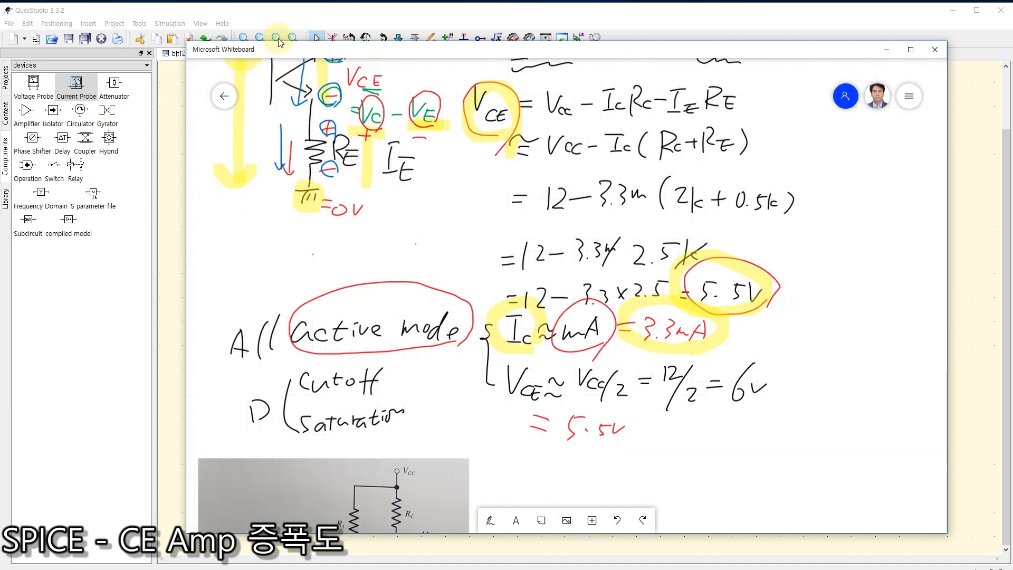
pyautogui.moveTo(278, 47); pyautogui.dragTo(697, 60)
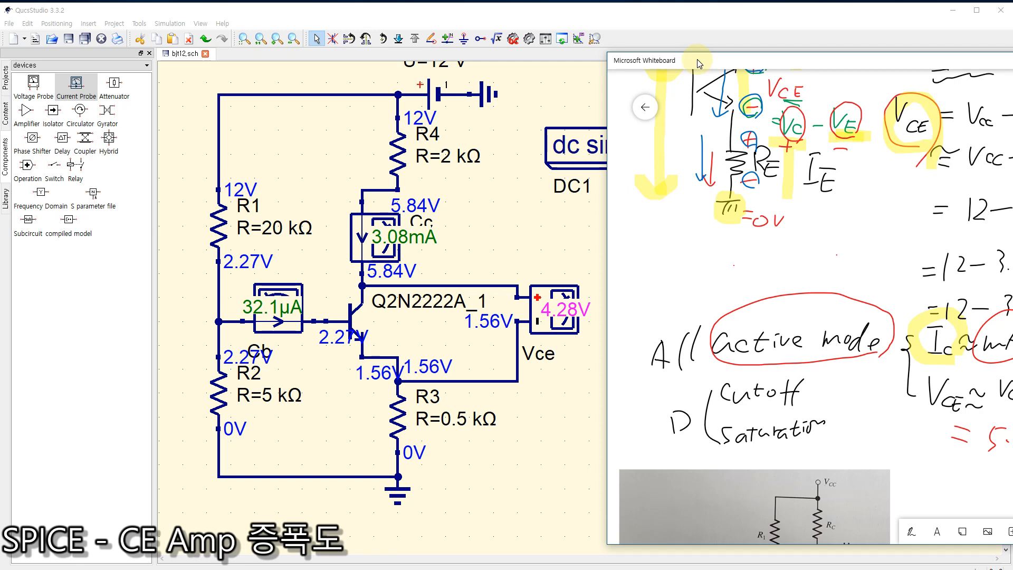
pyautogui.moveTo(697, 59); pyautogui.dragTo(297, 91)
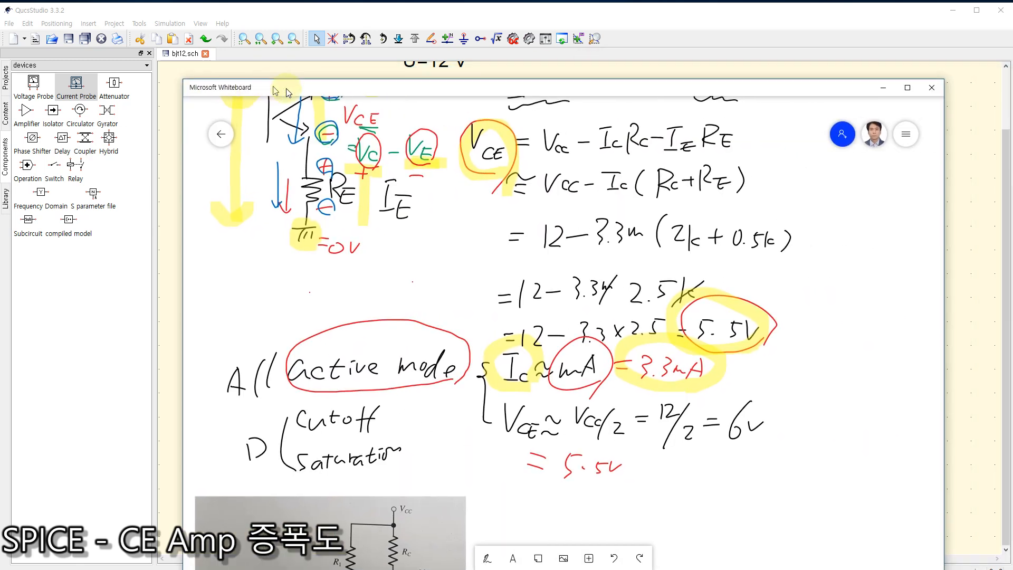
# Step: Return to the handwritten IB and IC calculations and compare them with the simulated probe currents in the schematic
pyautogui.scroll(5, 857, 396)
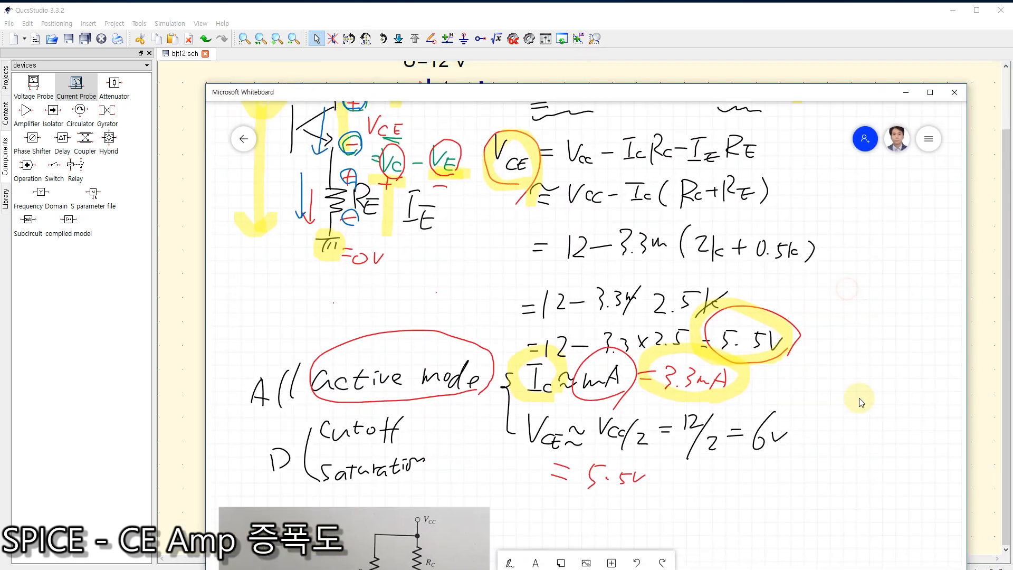
pyautogui.scroll(5, 873, 314)
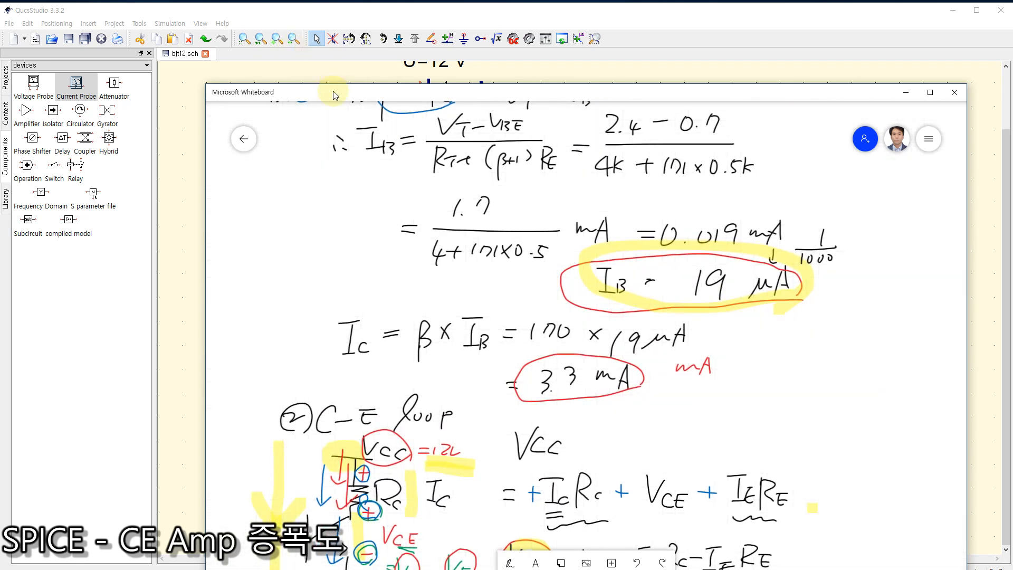
pyautogui.moveTo(333, 96); pyautogui.dragTo(673, 43)
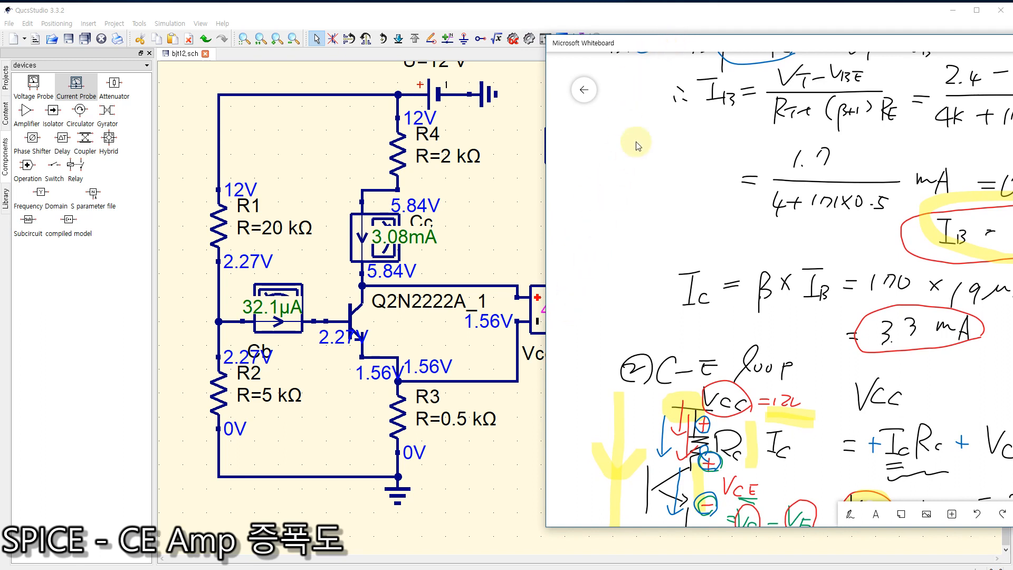
pyautogui.moveTo(637, 45); pyautogui.dragTo(470, 46)
# Step: Switch to the browser showing the Google calculator and maximize its window
pyautogui.press('super')
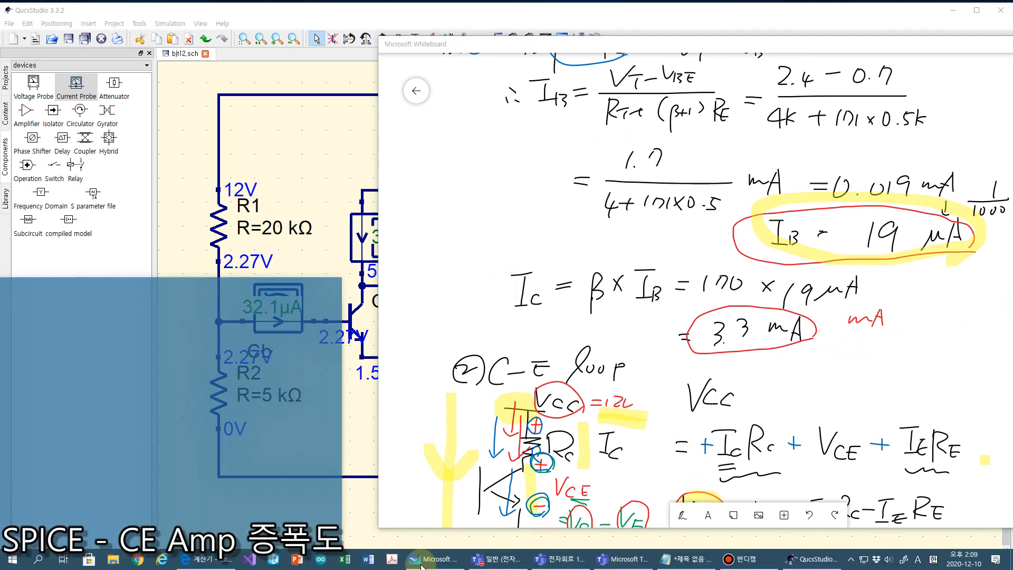
pyautogui.click(205, 559)
pyautogui.moveTo(409, 17); pyautogui.dragTo(778, 61)
pyautogui.doubleClick(778, 61)
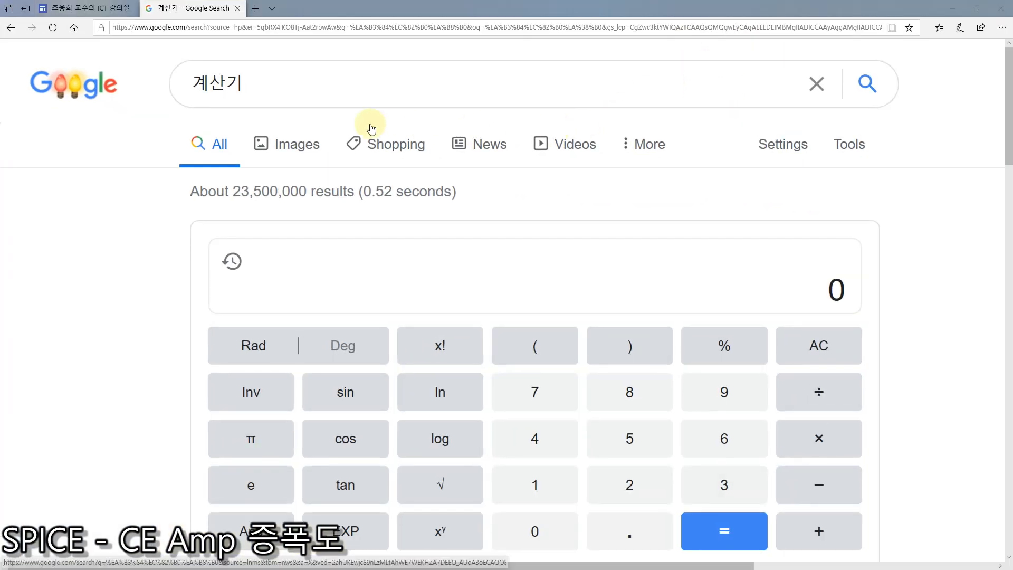
# Step: Calculate 32 × 170 with the calculator
pyautogui.click(344, 280)
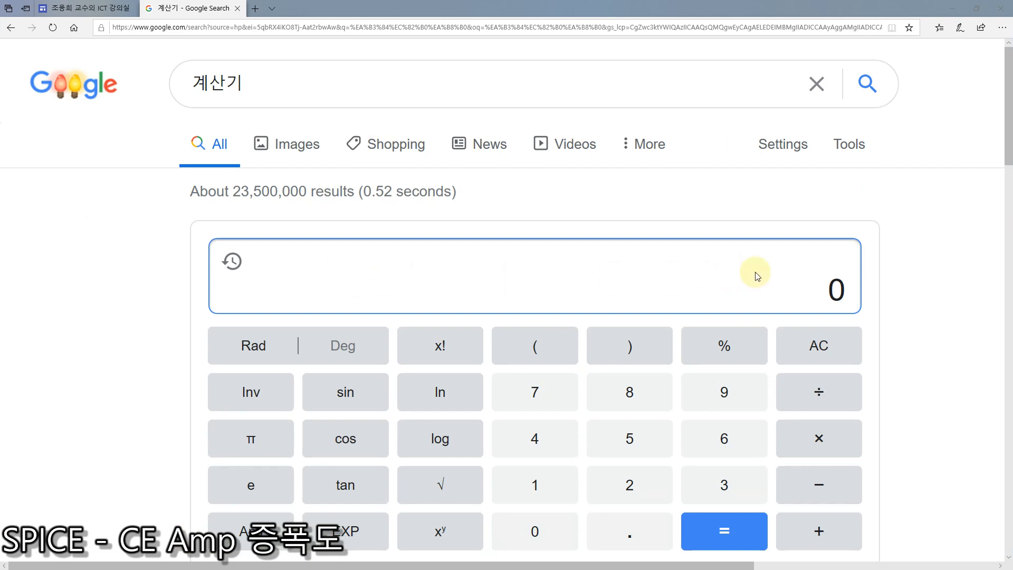
pyautogui.click(824, 287)
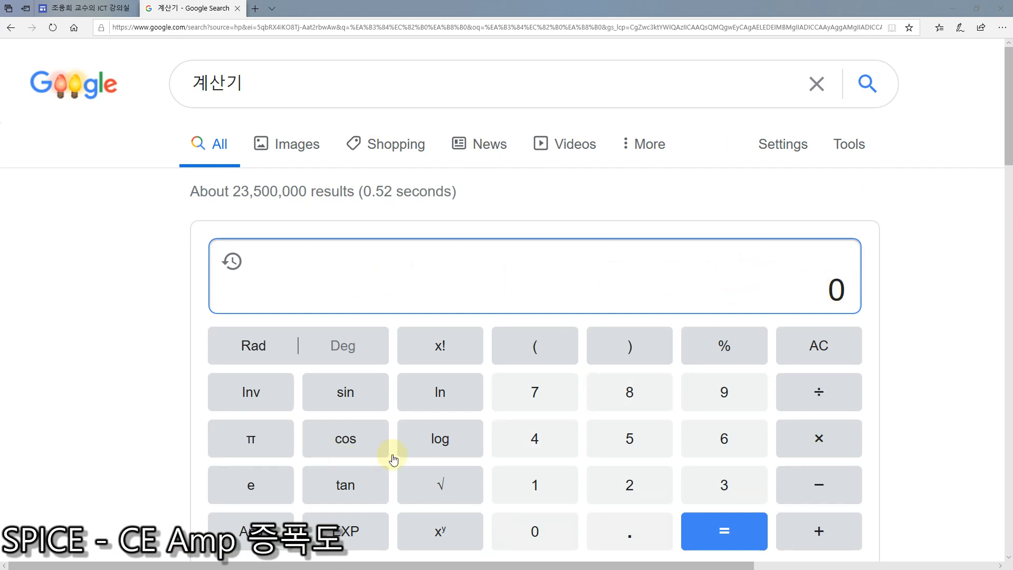
pyautogui.click(724, 483)
pyautogui.click(630, 483)
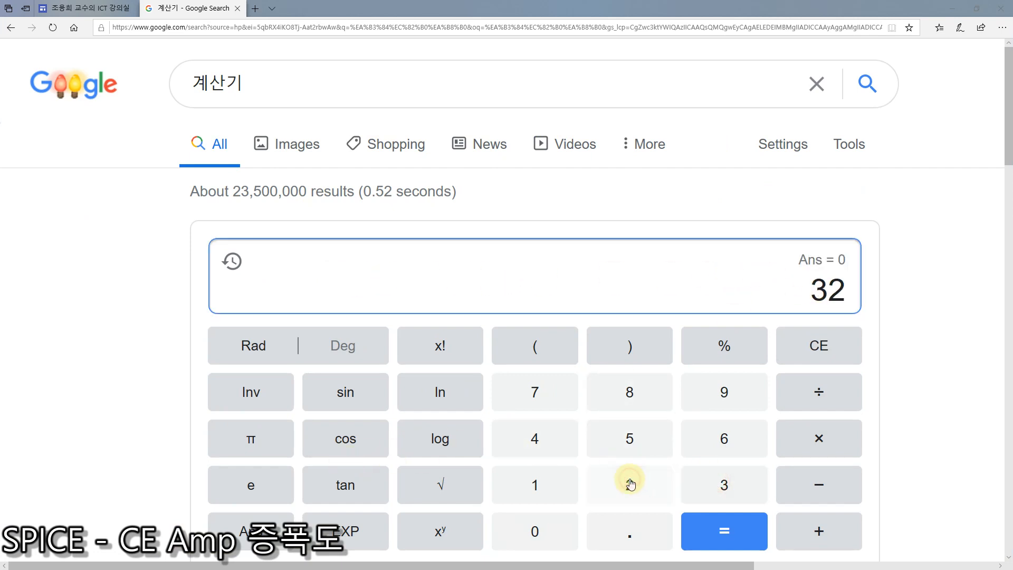
pyautogui.click(831, 440)
pyautogui.click(533, 484)
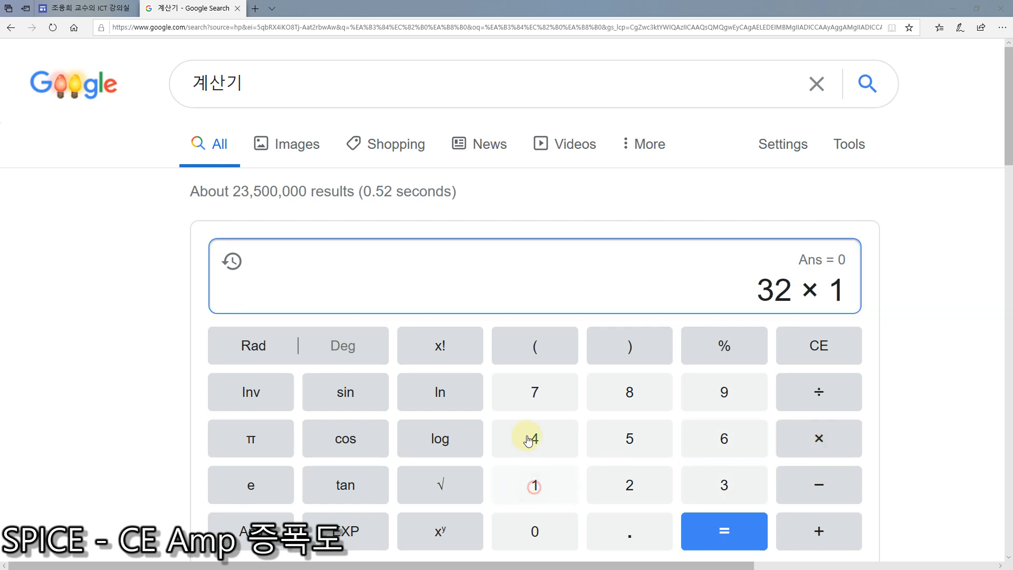
pyautogui.click(531, 388)
pyautogui.click(535, 534)
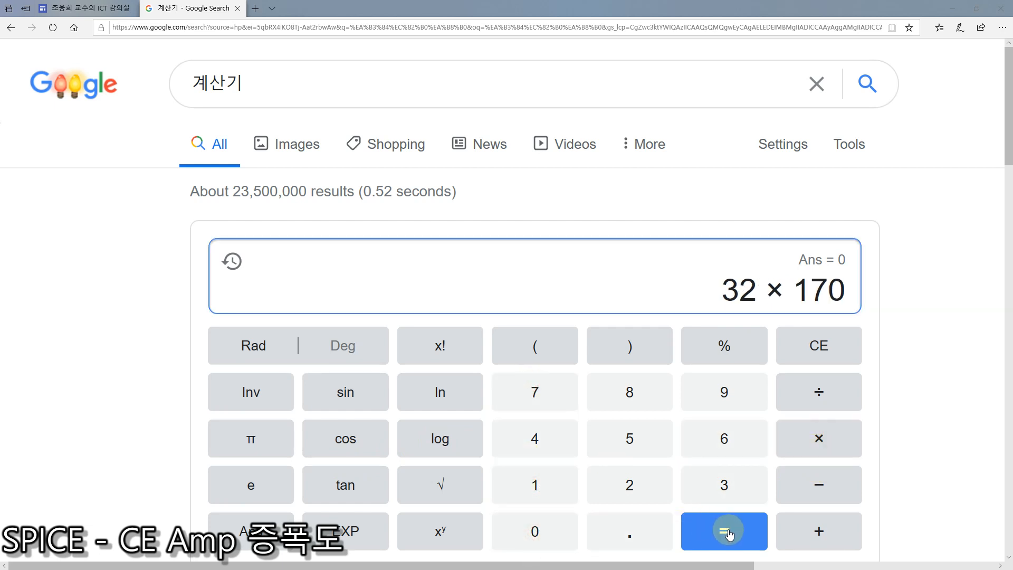
pyautogui.click(715, 528)
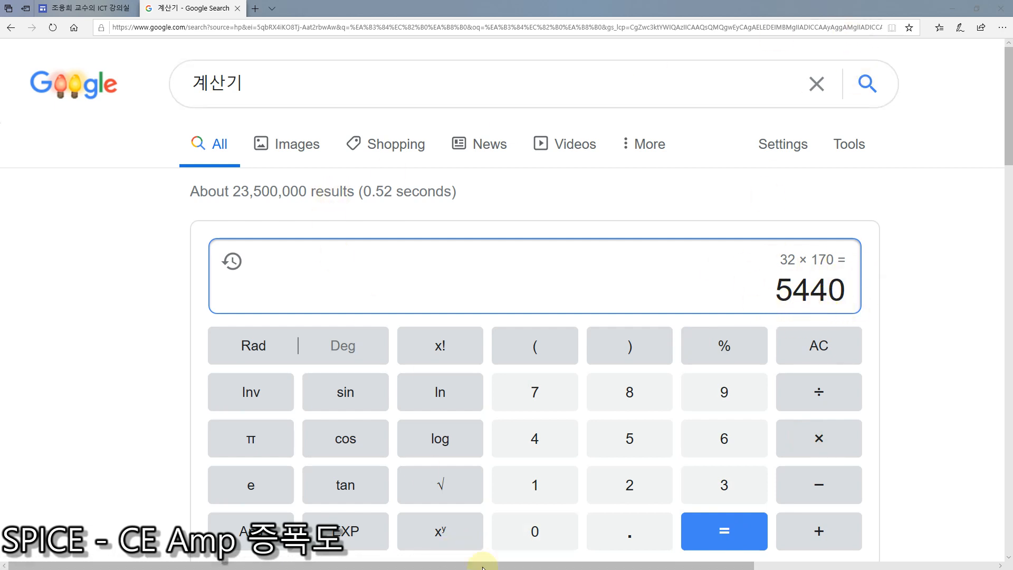
# Step: Switch to QucsStudio and delete the transistor connected between the Cb probe, the Cc probe and resistor R3
pyautogui.click(459, 569)
pyautogui.press('super')
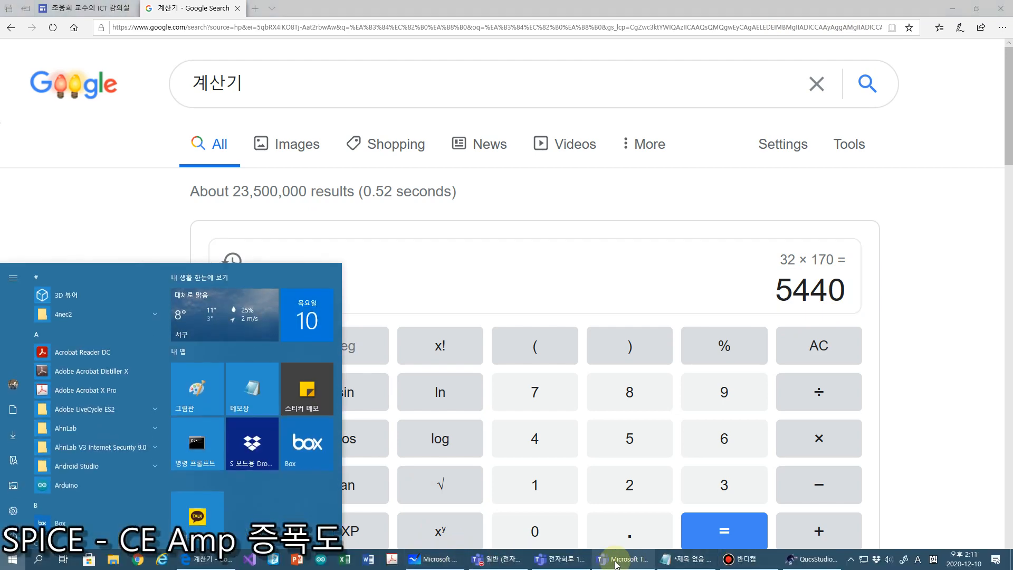
pyautogui.click(807, 559)
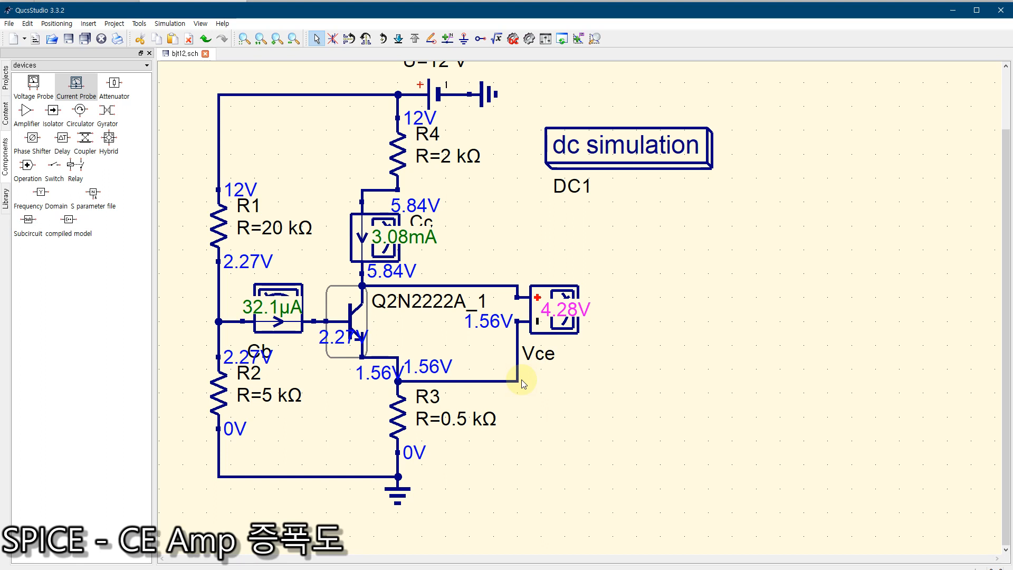
pyautogui.press('Delete')
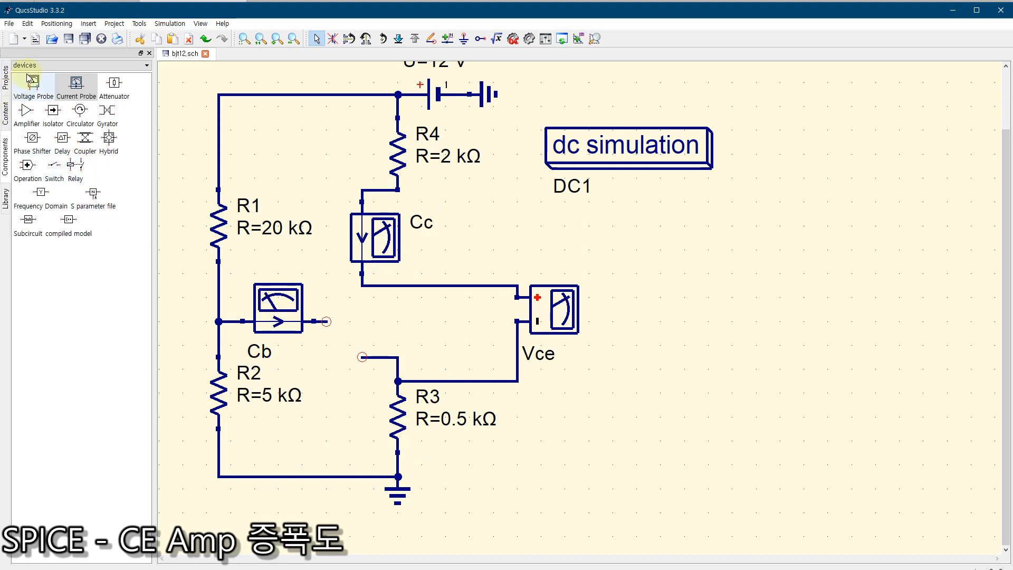
# Step: Place the library transistor 2N2222A onto the open base, collector and emitter connections and rerun the DC bias simulation
pyautogui.click(5, 199)
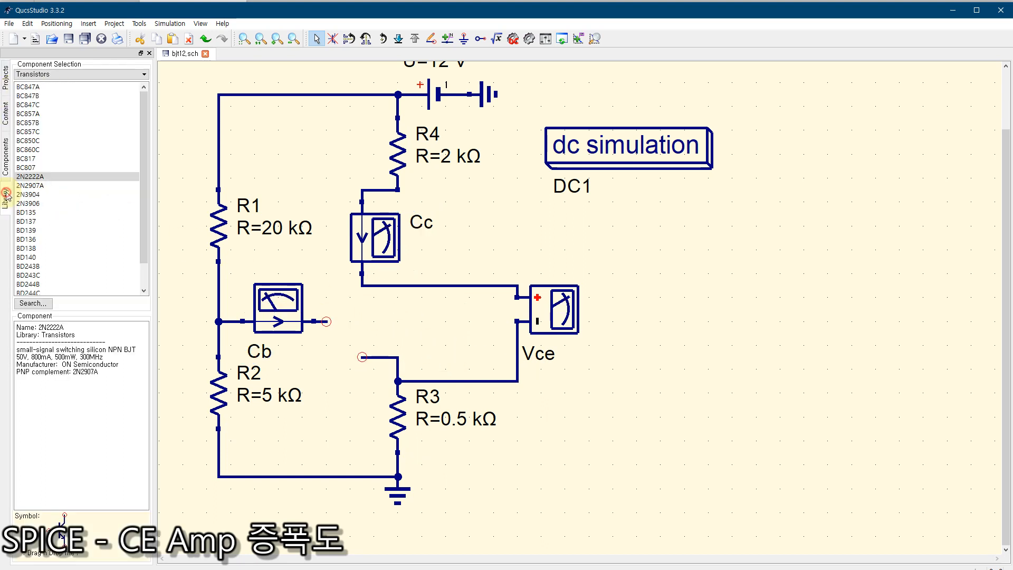
pyautogui.click(37, 180)
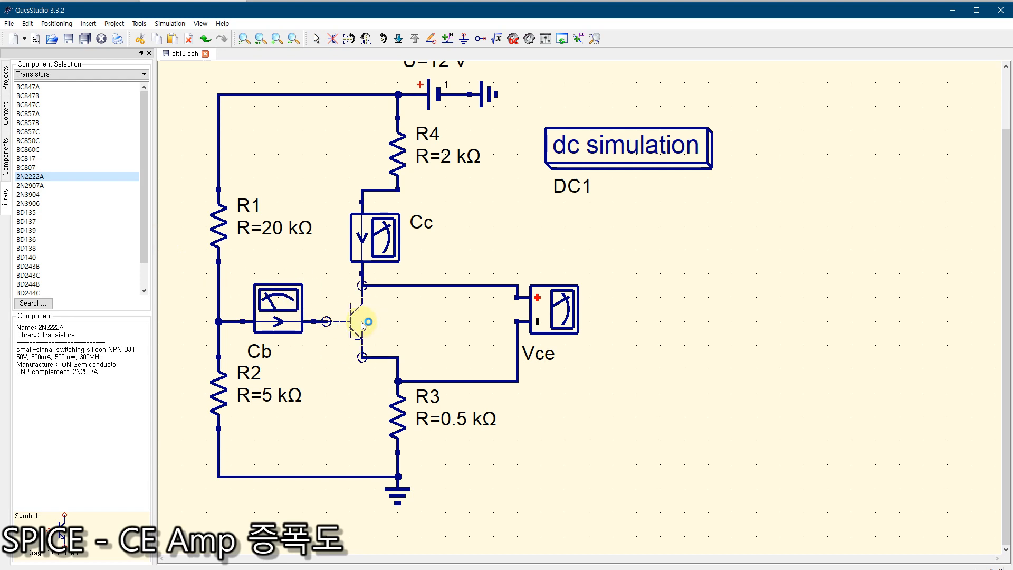
pyautogui.click(363, 323)
pyautogui.press('Escape')
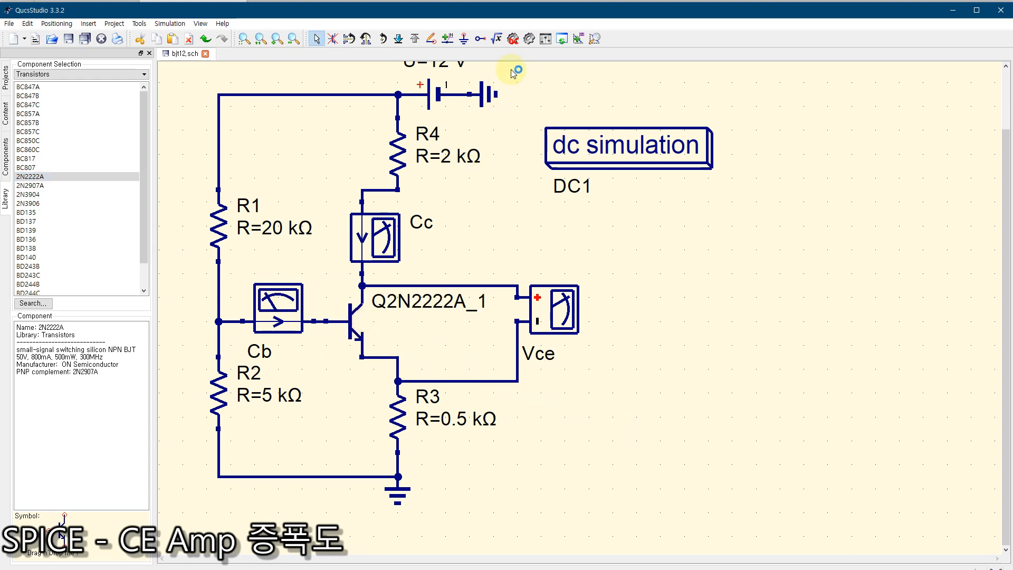
pyautogui.click(513, 39)
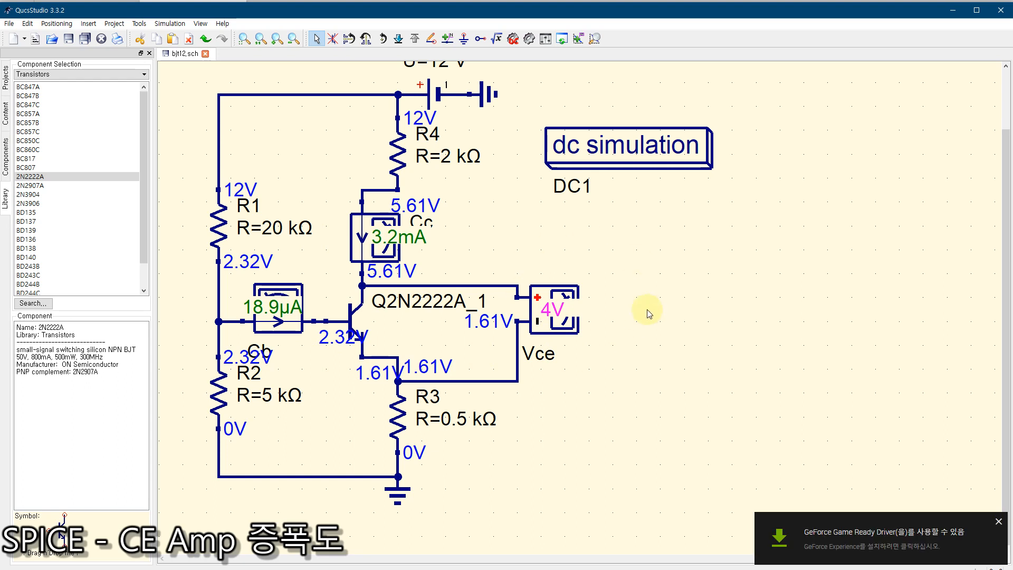
pyautogui.click(998, 521)
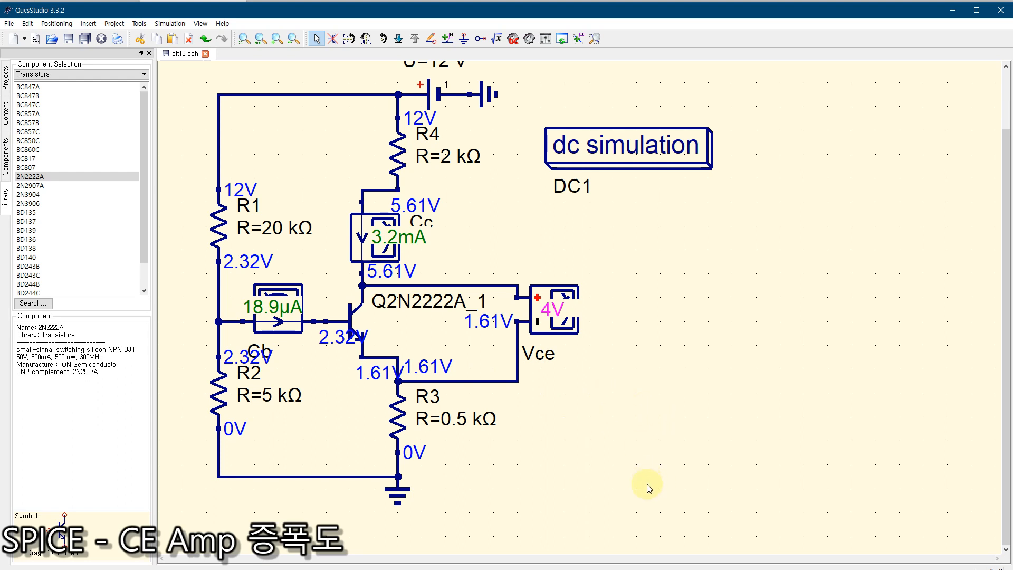
# Step: Switch to Microsoft Whiteboard and examine the handwritten IB and IC results for comparison with the simulated probe currents
pyautogui.press('super')
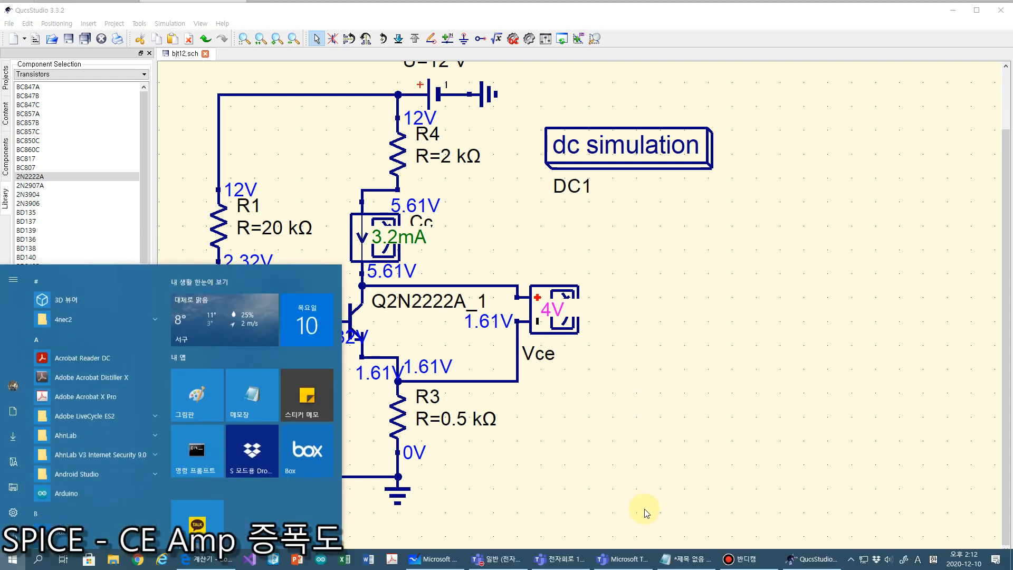
pyautogui.click(440, 564)
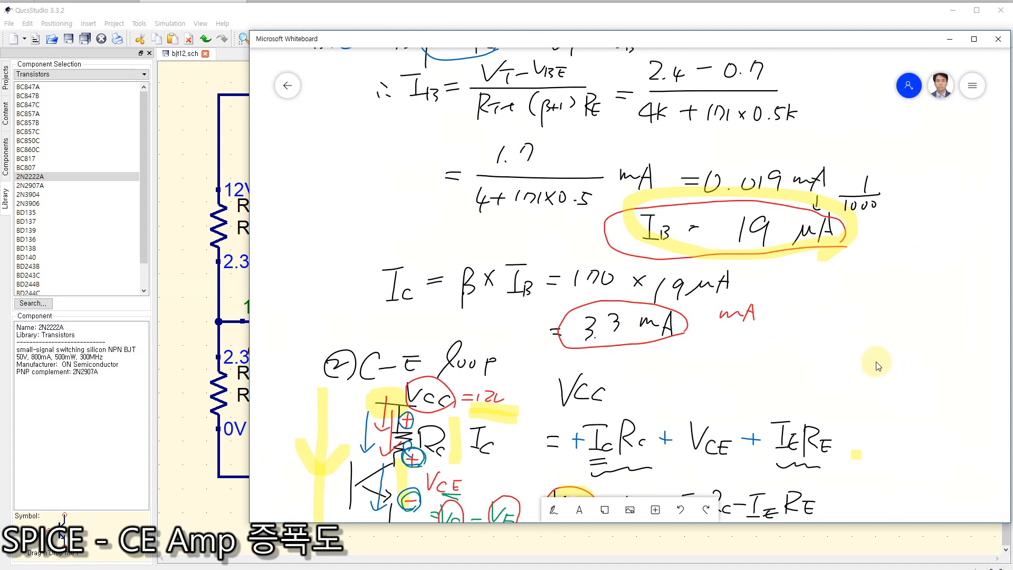
pyautogui.moveTo(432, 44); pyautogui.dragTo(387, 36)
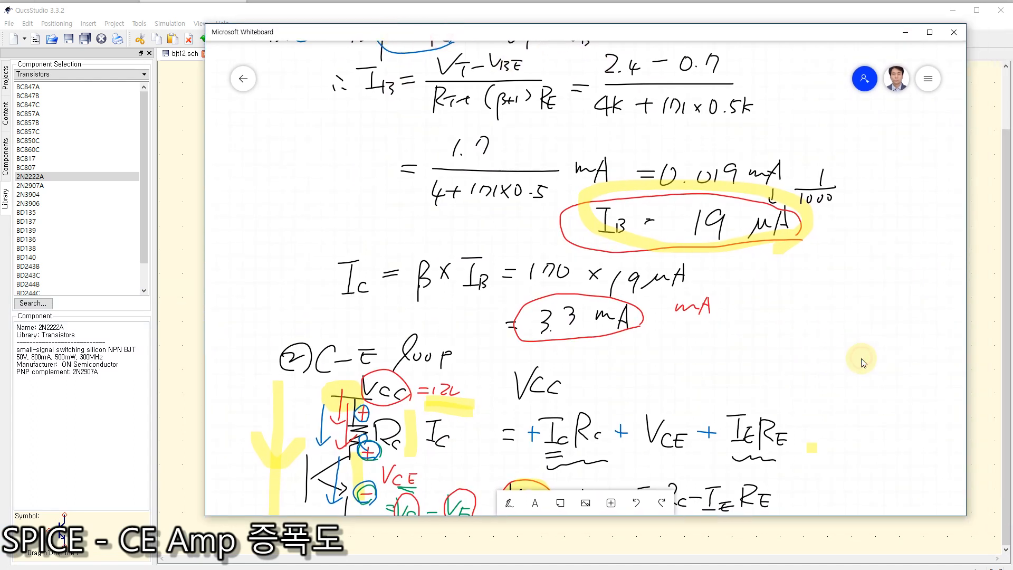
pyautogui.scroll(-2, 861, 360)
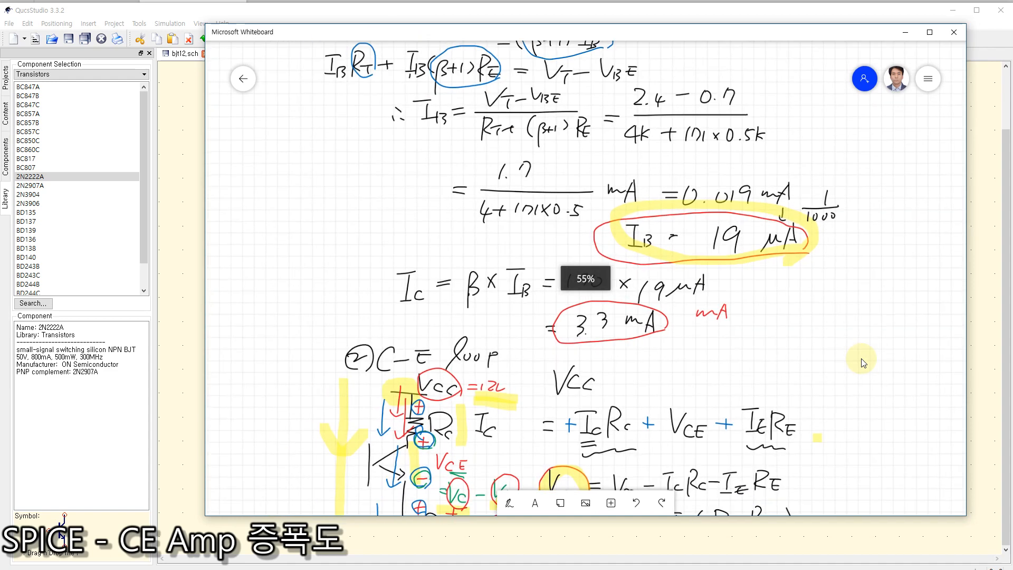
pyautogui.scroll(2, 792, 303)
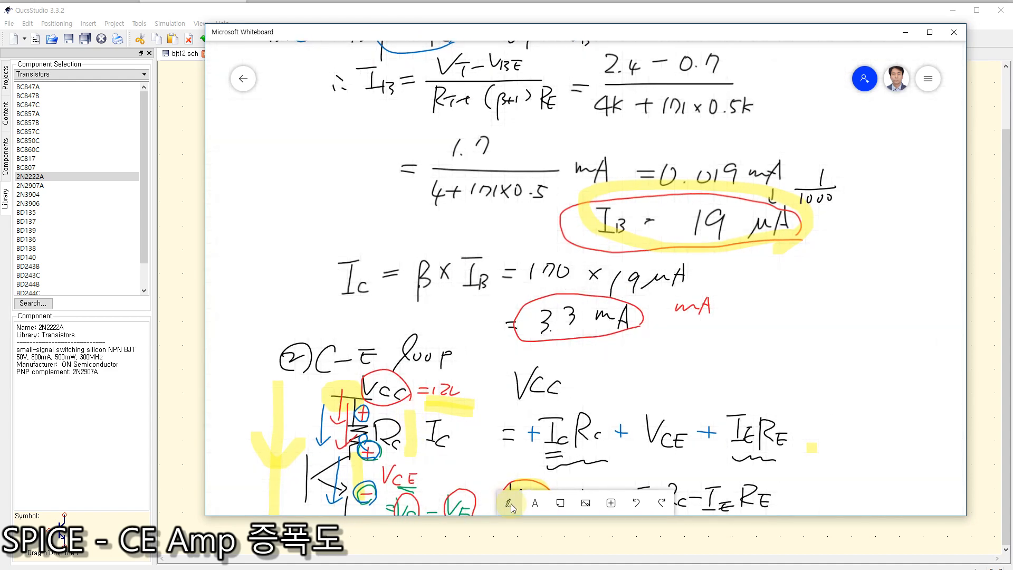
# Step: Erase the circled result of the handwritten VCE calculation and write 3.75 there with the black pen
pyautogui.moveTo(891, 418); pyautogui.dragTo(832, 286)
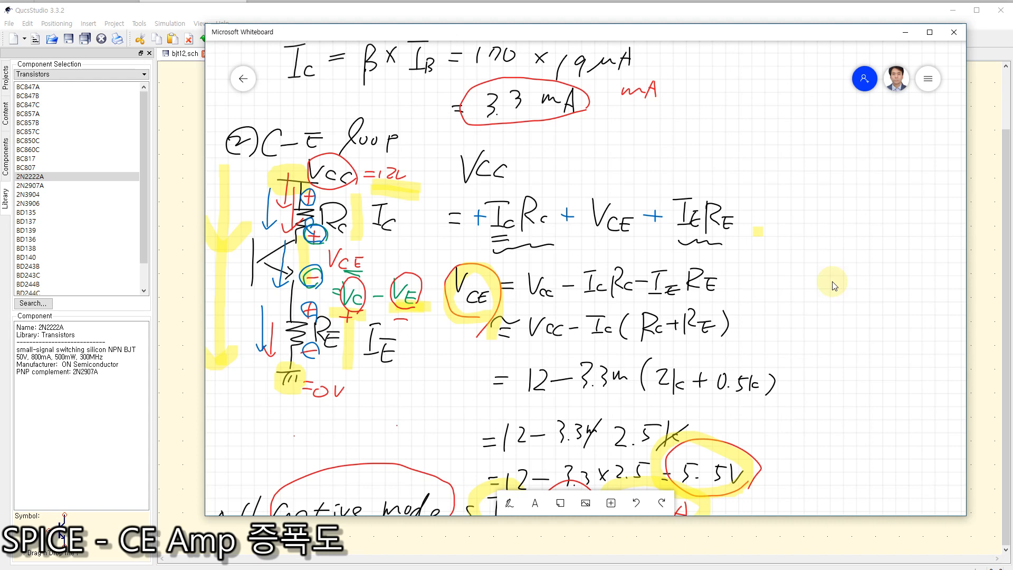
pyautogui.moveTo(832, 285); pyautogui.dragTo(826, 276)
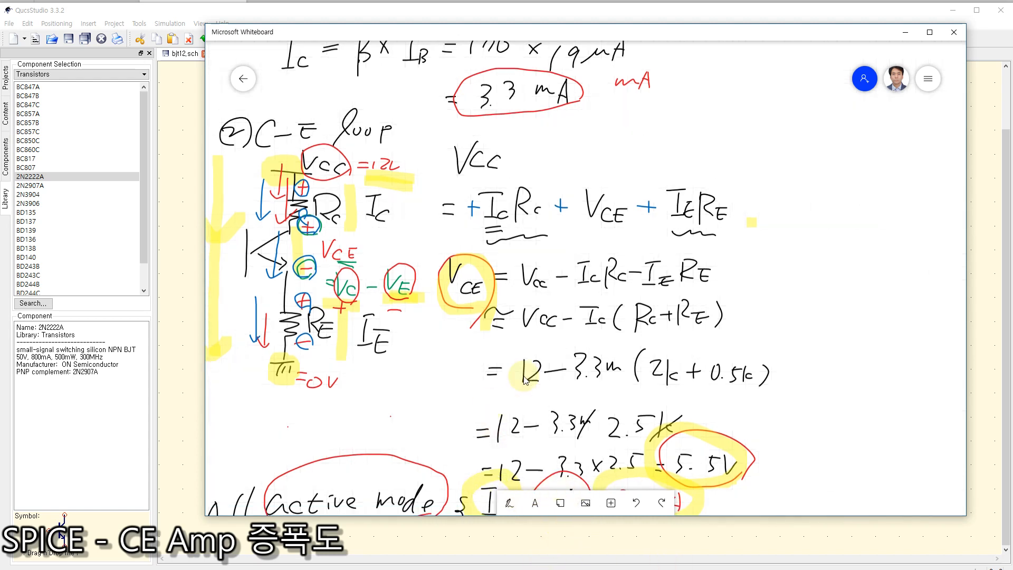
pyautogui.moveTo(830, 413); pyautogui.dragTo(809, 346)
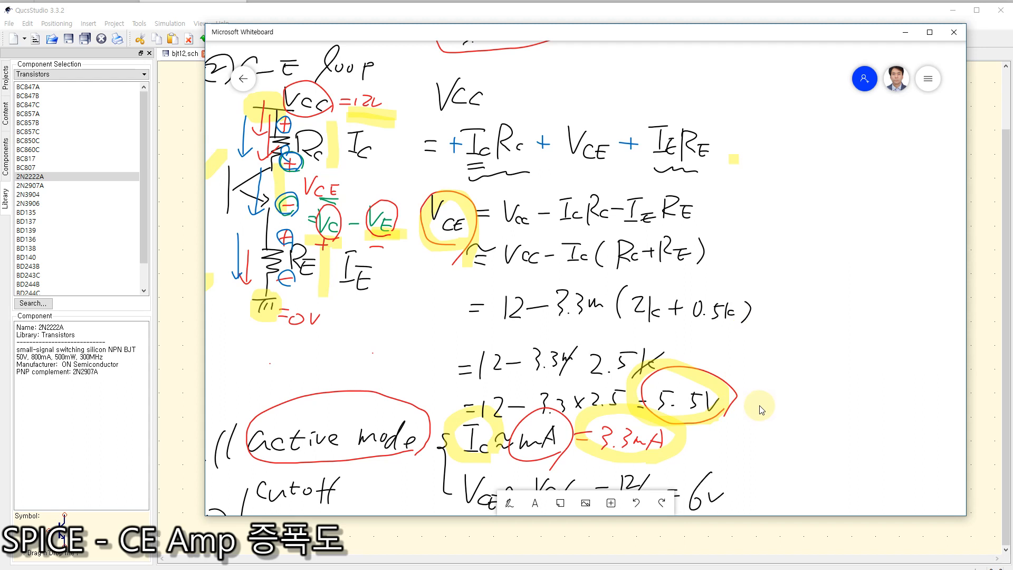
pyautogui.click(512, 503)
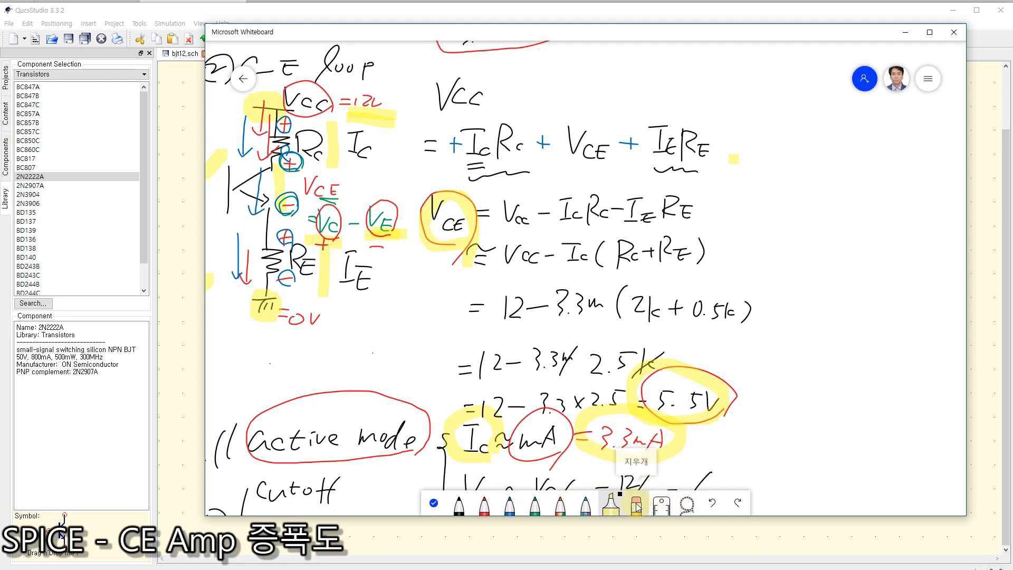
pyautogui.click(637, 507)
pyautogui.moveTo(664, 402)
pyautogui.mouseDown()
pyautogui.moveTo(727, 396)
pyautogui.moveTo(712, 406)
pyautogui.moveTo(709, 395)
pyautogui.moveTo(664, 399)
pyautogui.mouseUp()
pyautogui.click(459, 505)
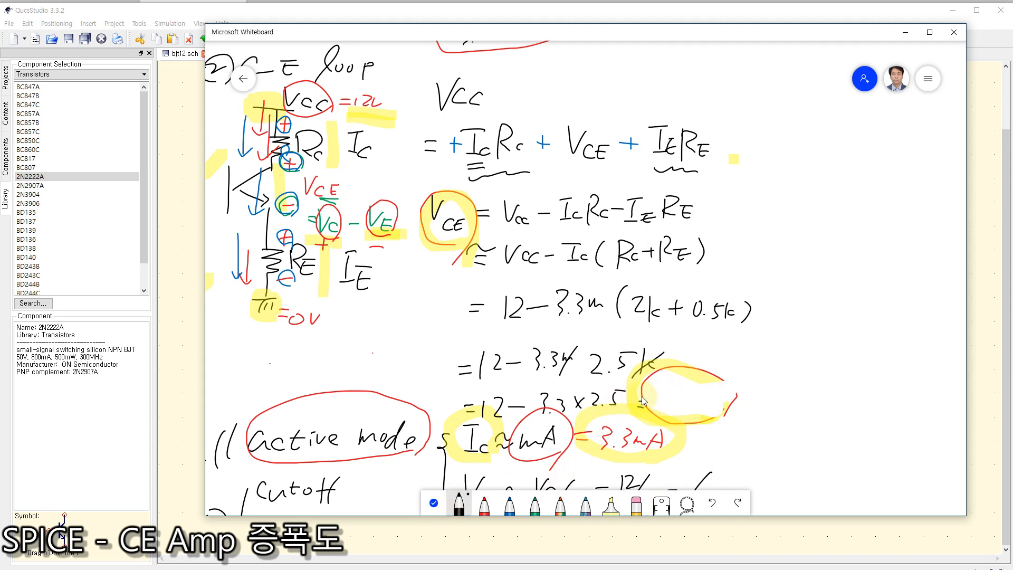
pyautogui.moveTo(662, 387)
pyautogui.mouseDown()
pyautogui.moveTo(674, 393)
pyautogui.moveTo(666, 405)
pyautogui.moveTo(713, 409)
pyautogui.moveTo(732, 392)
pyautogui.mouseUp()
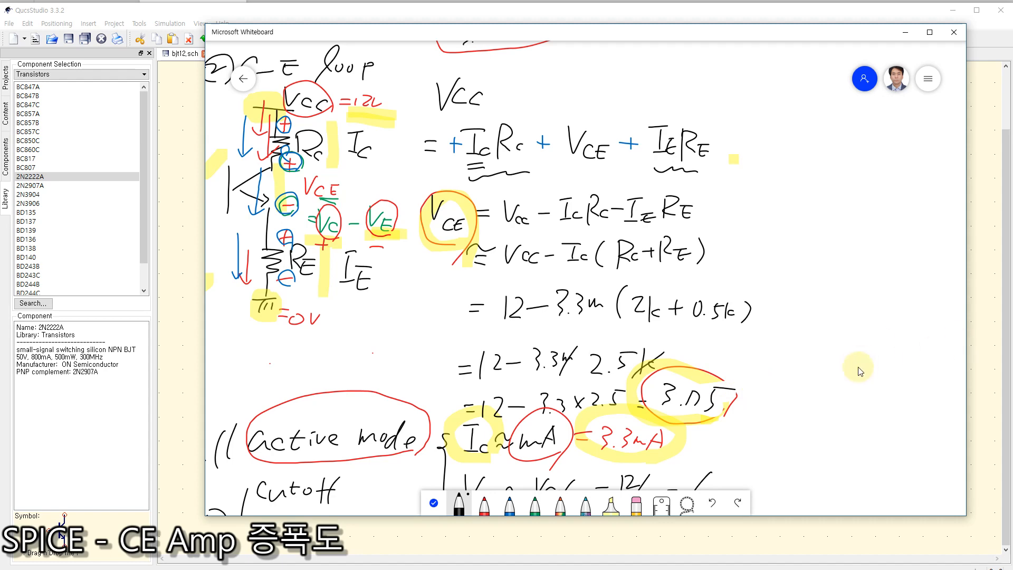
pyautogui.click(434, 502)
# Step: Erase the red VCE value below the VCC/2 estimate and write = 3.75 V there with the red pen
pyautogui.scroll(-3, 815, 459)
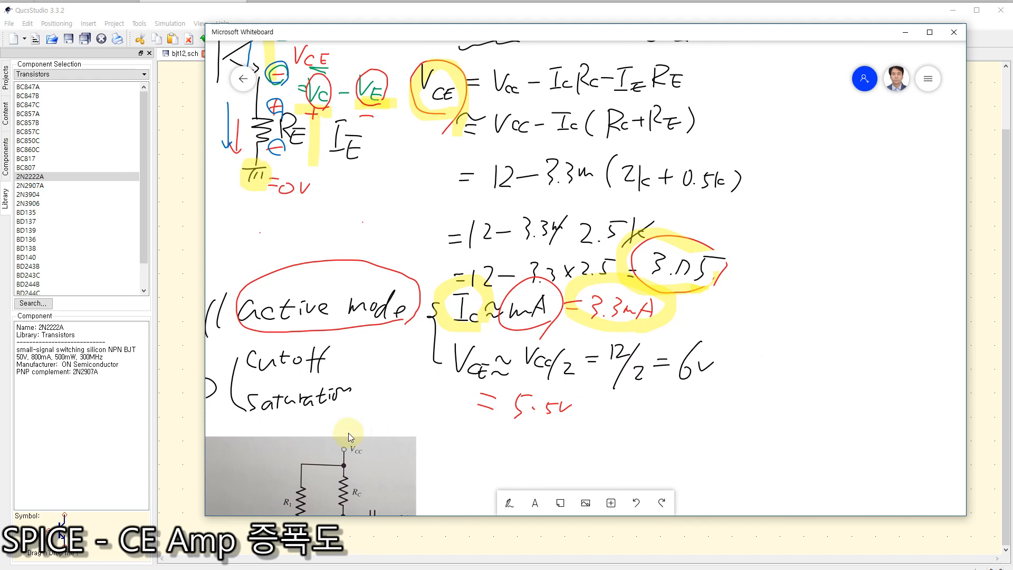
pyautogui.click(509, 503)
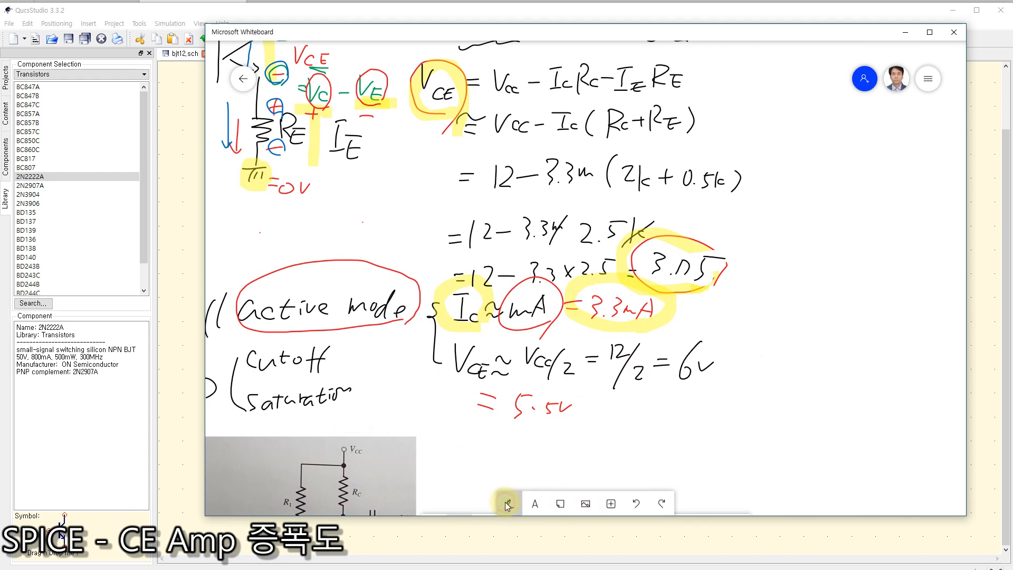
pyautogui.click(636, 504)
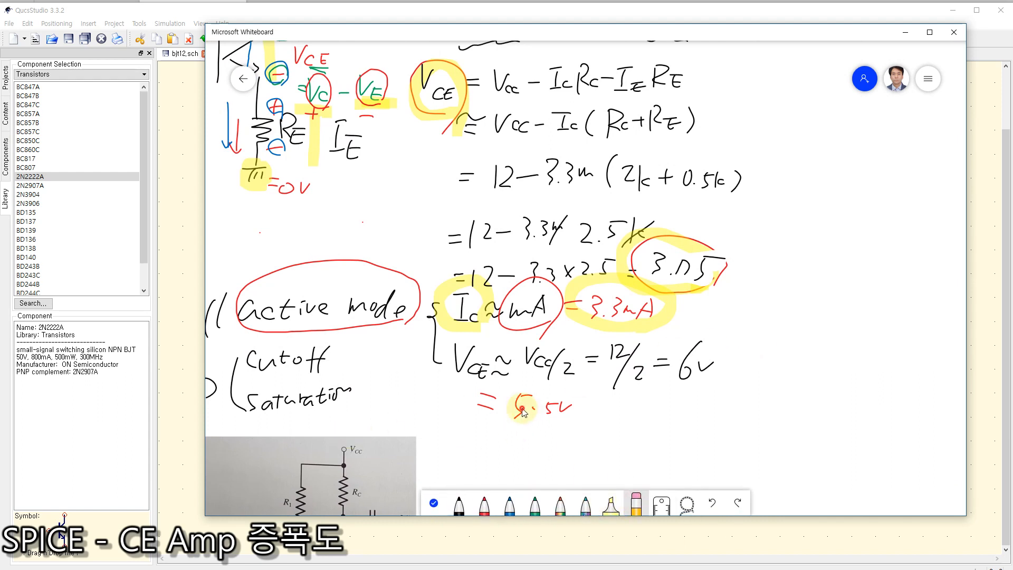
pyautogui.moveTo(515, 411)
pyautogui.mouseDown()
pyautogui.moveTo(549, 401)
pyautogui.moveTo(559, 414)
pyautogui.moveTo(509, 413)
pyautogui.moveTo(531, 413)
pyautogui.moveTo(522, 433)
pyautogui.mouseUp()
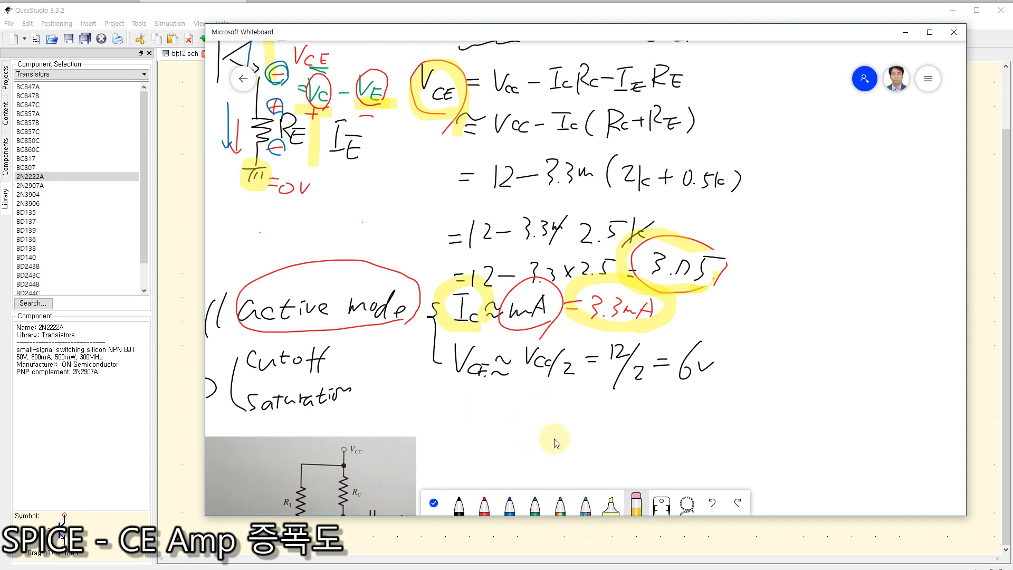
pyautogui.click(485, 506)
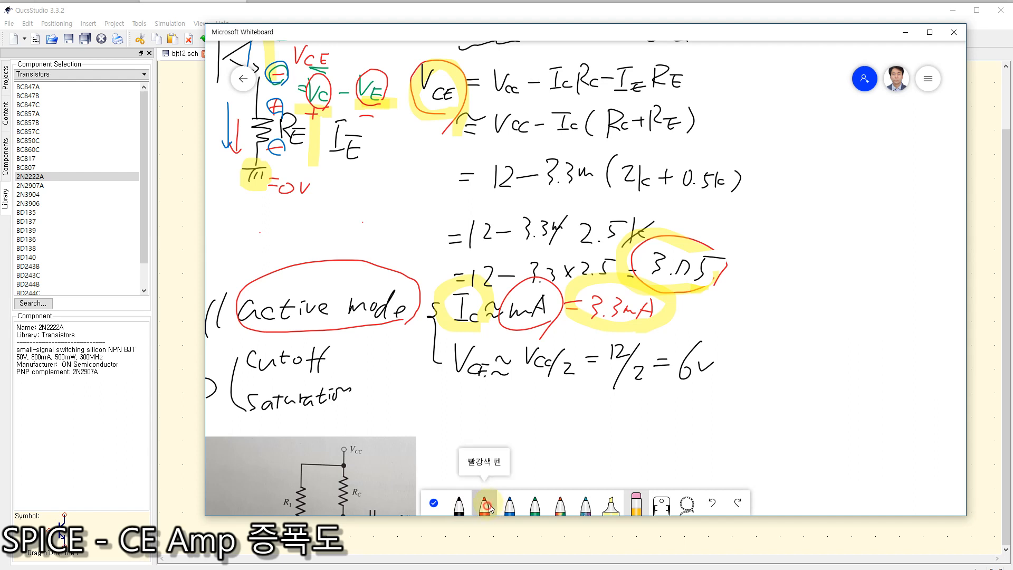
pyautogui.moveTo(496, 404)
pyautogui.mouseDown()
pyautogui.moveTo(515, 403)
pyautogui.moveTo(511, 412)
pyautogui.mouseUp()
pyautogui.moveTo(533, 400)
pyautogui.mouseDown()
pyautogui.moveTo(548, 420)
pyautogui.moveTo(564, 421)
pyautogui.moveTo(601, 398)
pyautogui.mouseUp()
pyautogui.click(548, 421)
pyautogui.moveTo(610, 402); pyautogui.dragTo(637, 394)
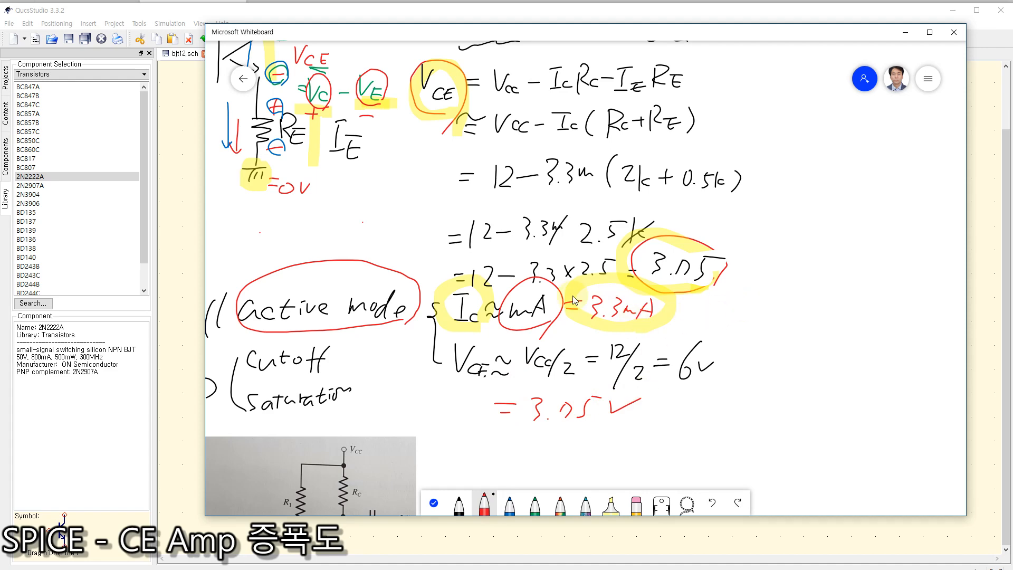
# Step: Move the whiteboard aside to compare VCE with the simulated schematic, then bring it back maximized and leave inking mode
pyautogui.moveTo(328, 35); pyautogui.dragTo(979, 42)
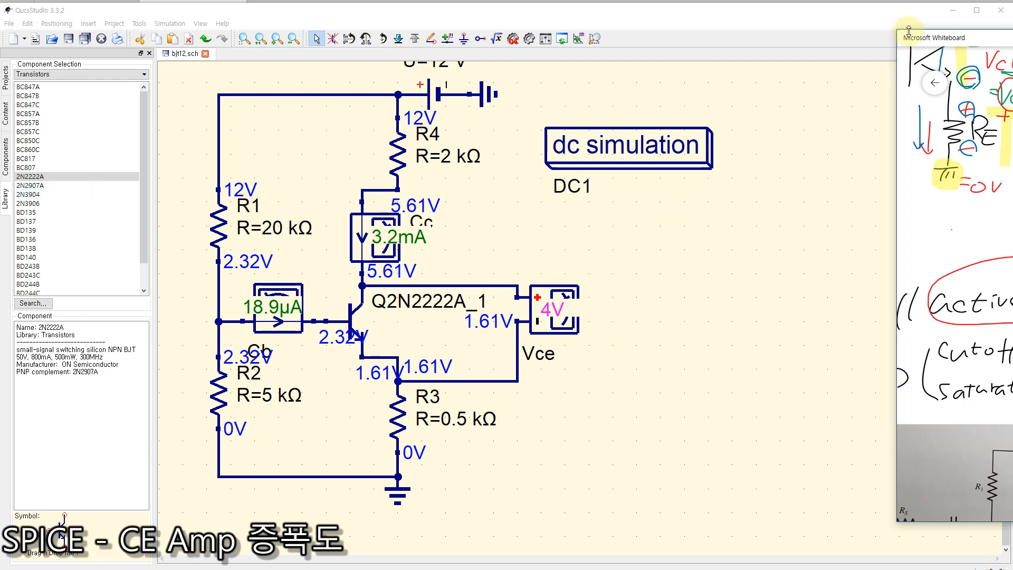
pyautogui.moveTo(976, 39); pyautogui.dragTo(250, 42)
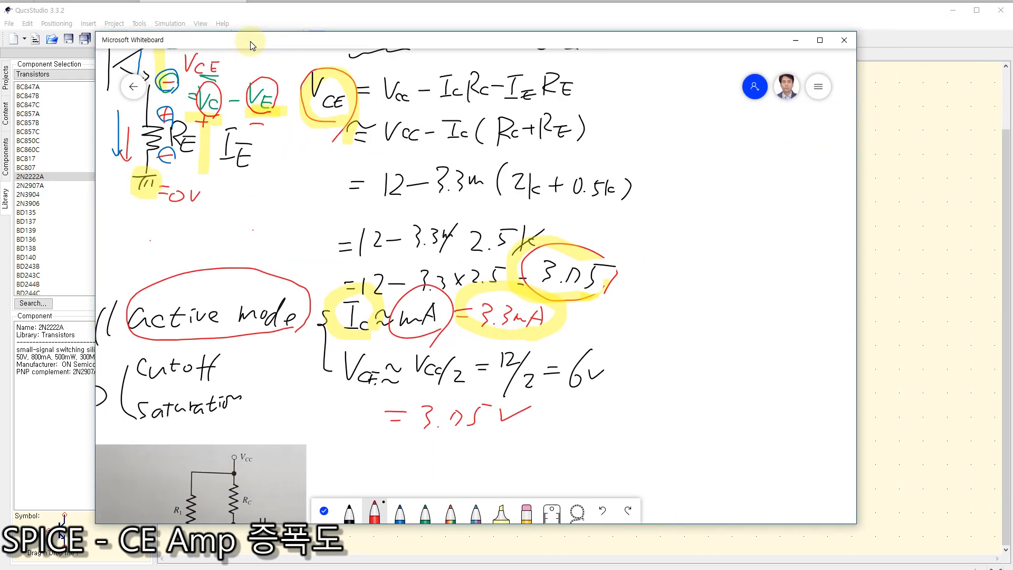
pyautogui.click(820, 41)
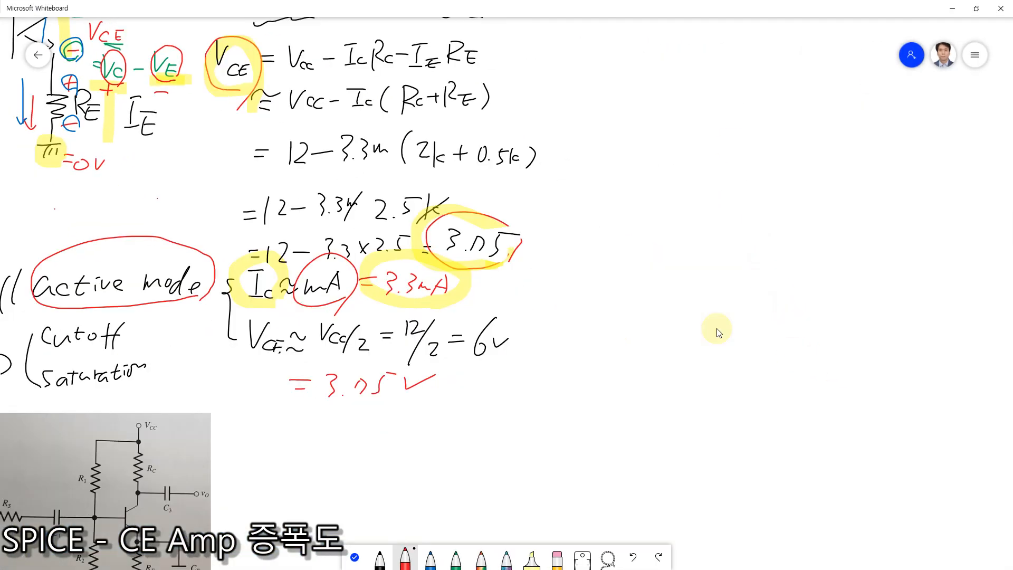
pyautogui.click(354, 554)
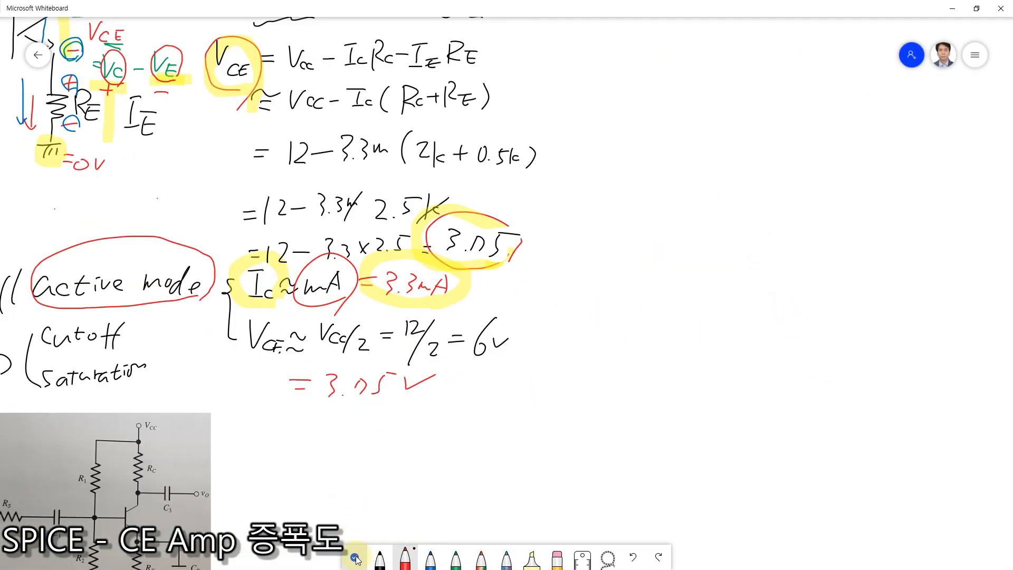
# Step: Write Capacitor = short with AC beneath it in black beside the amplifier circuit picture, and circle the word short
pyautogui.scroll(-6, 396, 373)
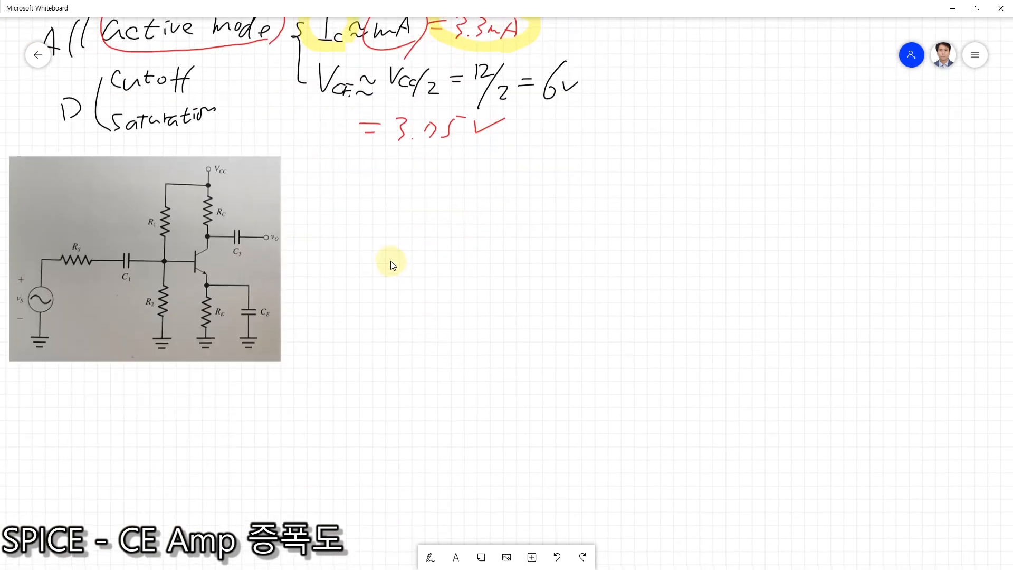
pyautogui.moveTo(401, 259); pyautogui.dragTo(442, 238)
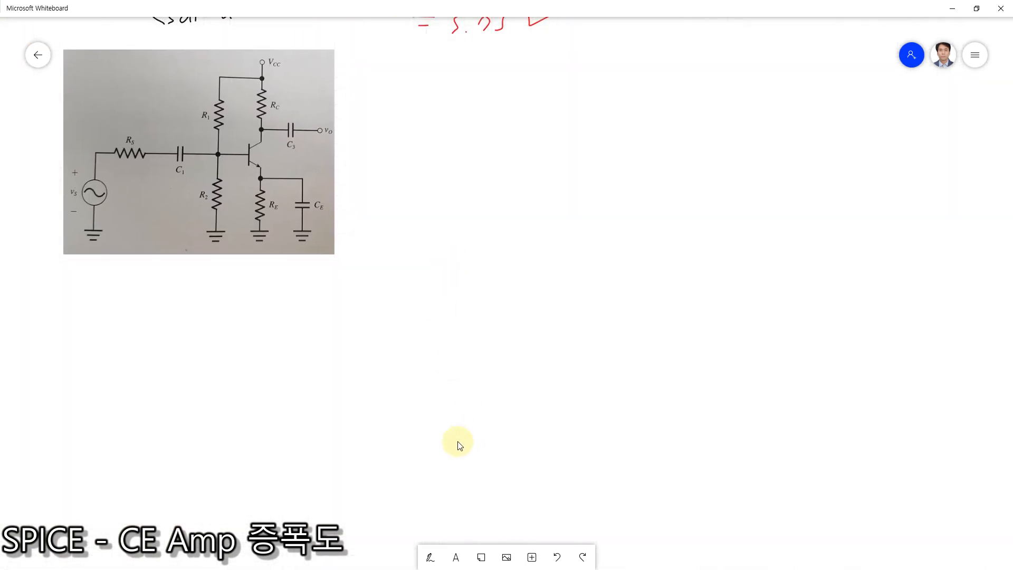
pyautogui.click(429, 555)
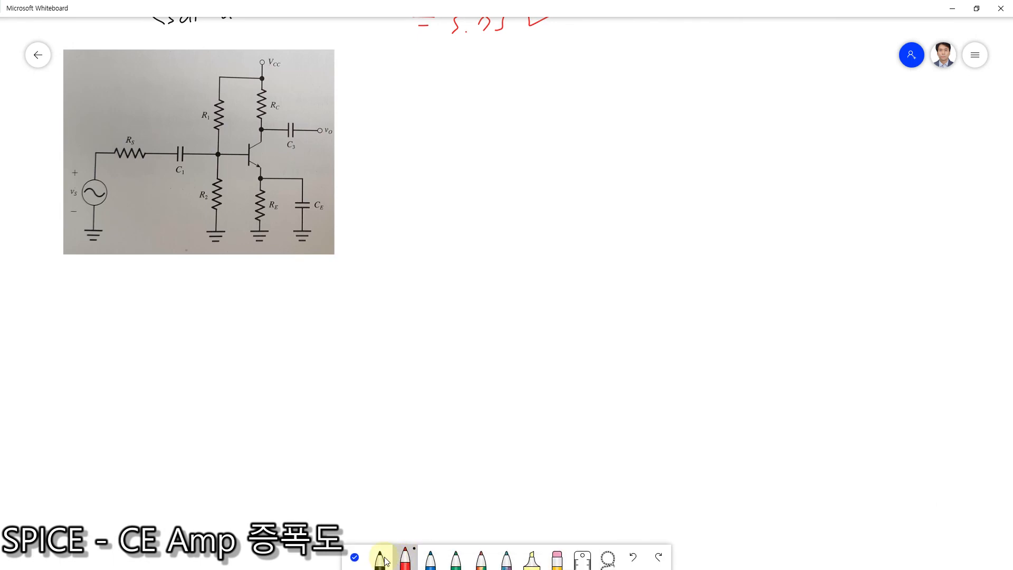
pyautogui.click(382, 559)
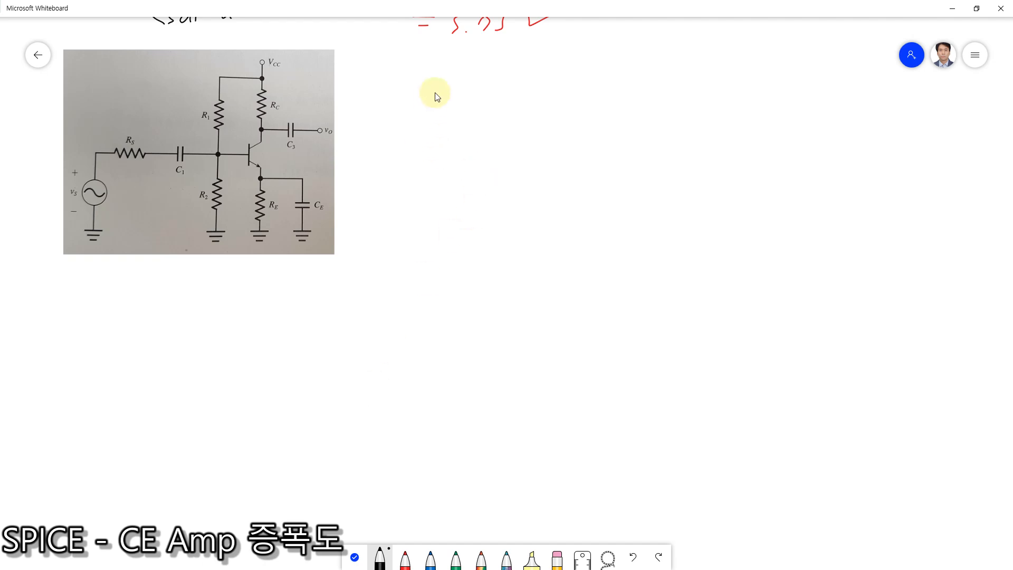
pyautogui.moveTo(419, 60)
pyautogui.mouseDown()
pyautogui.moveTo(426, 78)
pyautogui.moveTo(465, 67)
pyautogui.moveTo(496, 78)
pyautogui.moveTo(543, 61)
pyautogui.moveTo(549, 74)
pyautogui.moveTo(640, 75)
pyautogui.mouseUp()
pyautogui.moveTo(617, 79); pyautogui.dragTo(651, 87)
pyautogui.moveTo(687, 61)
pyautogui.mouseDown()
pyautogui.moveTo(676, 78)
pyautogui.moveTo(690, 84)
pyautogui.mouseUp()
pyautogui.moveTo(697, 78)
pyautogui.mouseDown()
pyautogui.moveTo(737, 68)
pyautogui.moveTo(760, 79)
pyautogui.mouseUp()
pyautogui.moveTo(664, 113); pyautogui.dragTo(674, 122)
pyautogui.moveTo(673, 106)
pyautogui.mouseDown()
pyautogui.moveTo(670, 136)
pyautogui.moveTo(693, 135)
pyautogui.mouseUp()
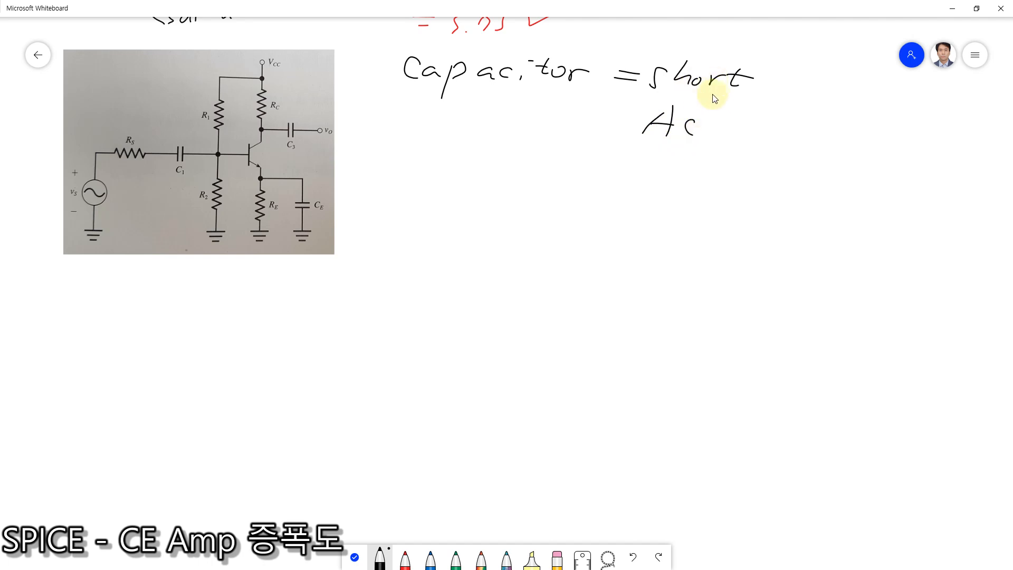
pyautogui.moveTo(740, 100)
pyautogui.mouseDown()
pyautogui.moveTo(642, 81)
pyautogui.moveTo(759, 81)
pyautogui.moveTo(716, 104)
pyautogui.mouseUp()
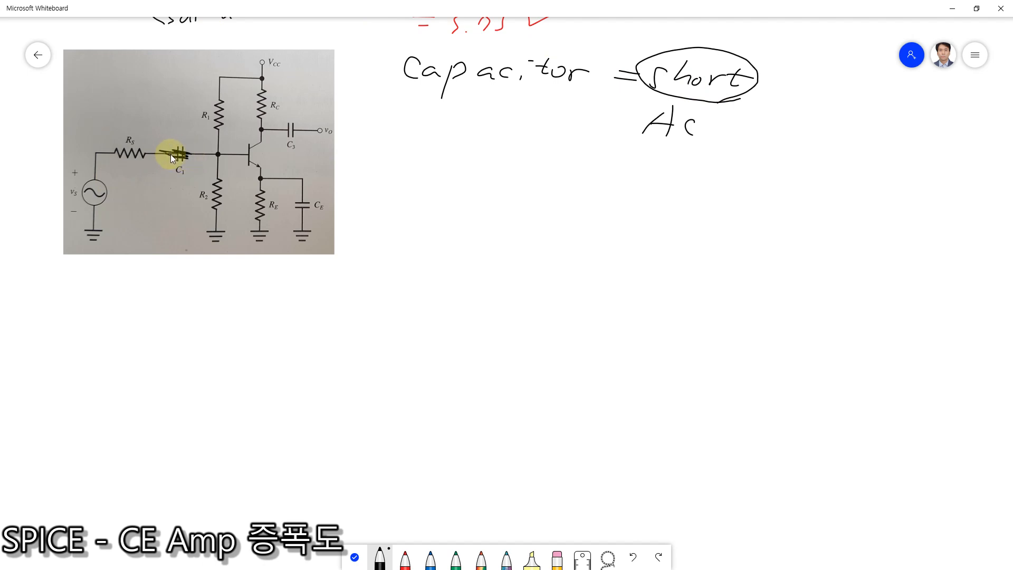
# Step: Annotate the circuit picture for AC: strike out the three capacitors, label vS 20 mV and RS 0.5 kΩ, and mark VCC as grounded in red
pyautogui.moveTo(278, 129); pyautogui.dragTo(307, 138)
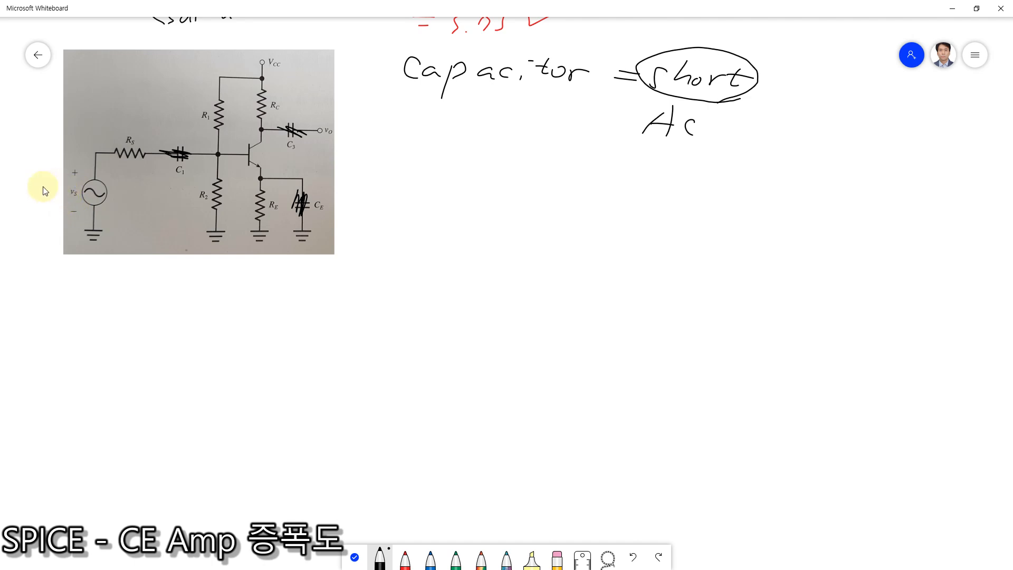
pyautogui.moveTo(20, 203)
pyautogui.mouseDown()
pyautogui.moveTo(34, 217)
pyautogui.moveTo(44, 204)
pyautogui.moveTo(29, 244)
pyautogui.moveTo(48, 234)
pyautogui.mouseUp()
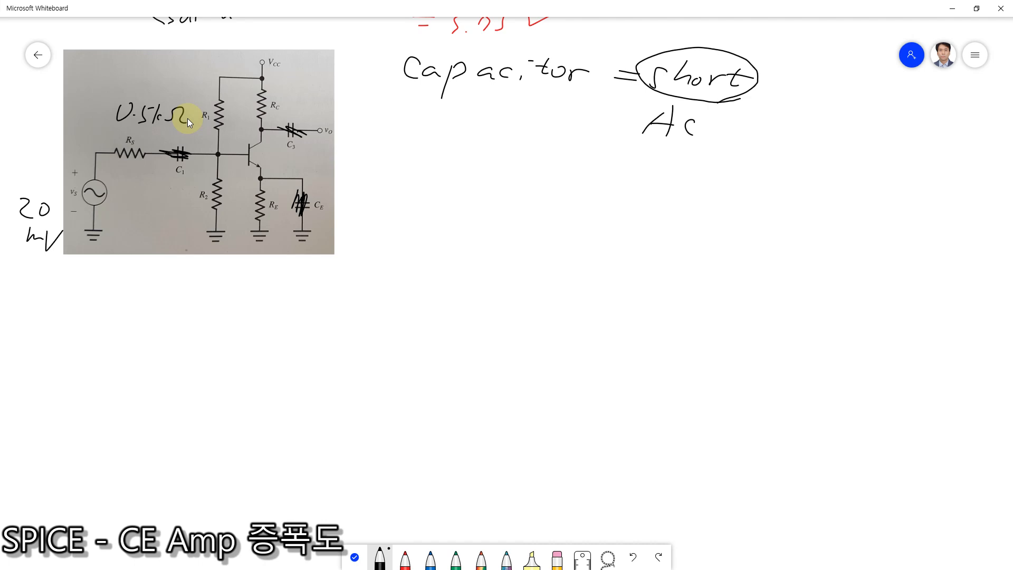
pyautogui.click(406, 549)
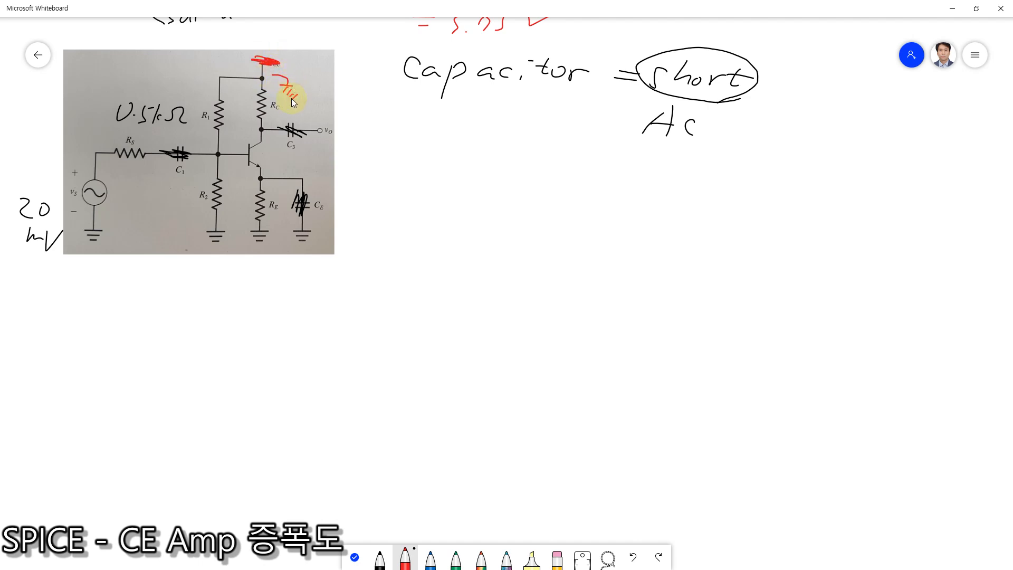
# Step: Start the voltage gain formula in black beneath the capacitor note by writing vo/vs ≈ −
pyautogui.click(380, 558)
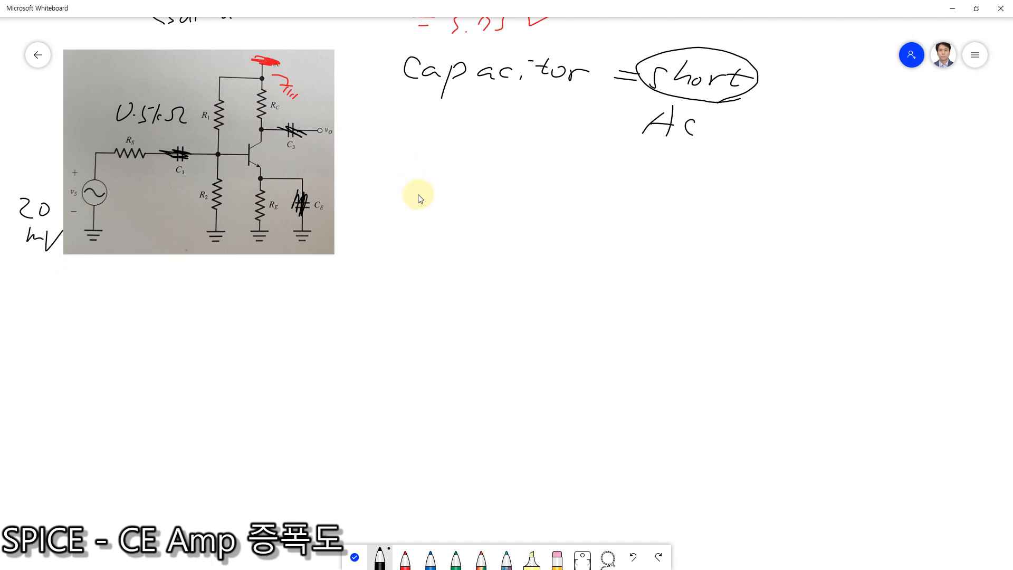
pyautogui.moveTo(405, 191)
pyautogui.mouseDown()
pyautogui.moveTo(412, 202)
pyautogui.moveTo(427, 187)
pyautogui.moveTo(428, 216)
pyautogui.mouseUp()
pyautogui.moveTo(408, 171); pyautogui.dragTo(447, 179)
pyautogui.moveTo(410, 124)
pyautogui.mouseDown()
pyautogui.moveTo(431, 125)
pyautogui.moveTo(440, 148)
pyautogui.mouseUp()
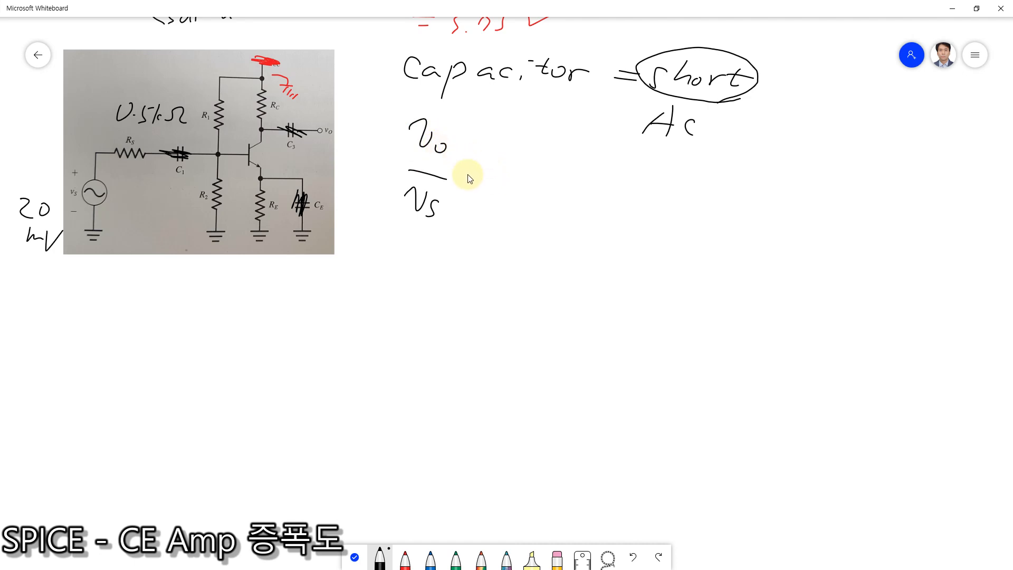
pyautogui.moveTo(466, 177); pyautogui.dragTo(550, 181)
# Step: Circle RS, R1, R2 and the transistor's base-emitter junction in red on the circuit, labelling the junction rπ
pyautogui.click(405, 558)
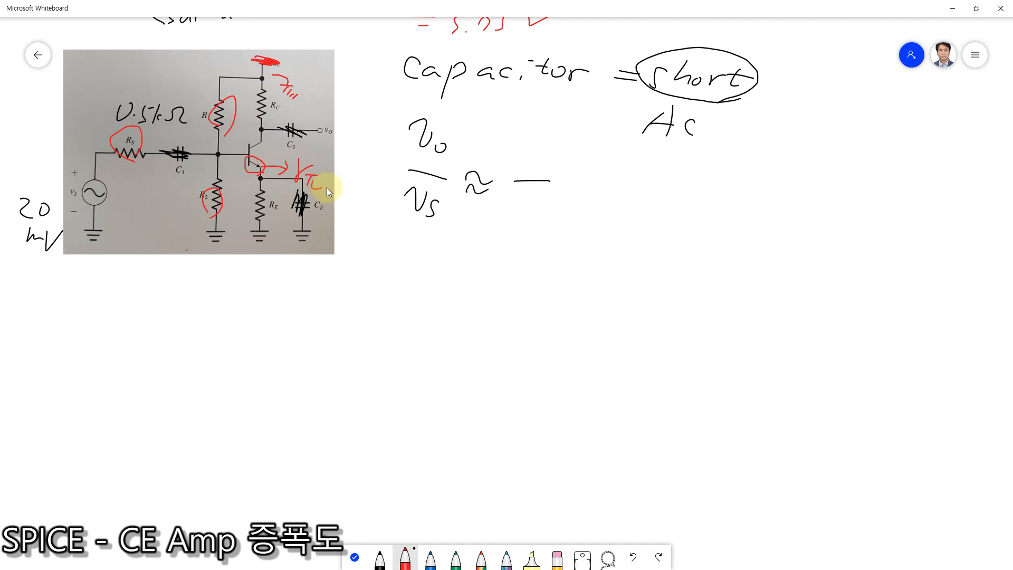
pyautogui.moveTo(583, 186); pyautogui.dragTo(690, 200)
pyautogui.hotkey('ctrl', 'z')
# Step: Write the gain formula's fraction in black with RC//RL over RS + rπ
pyautogui.click(380, 558)
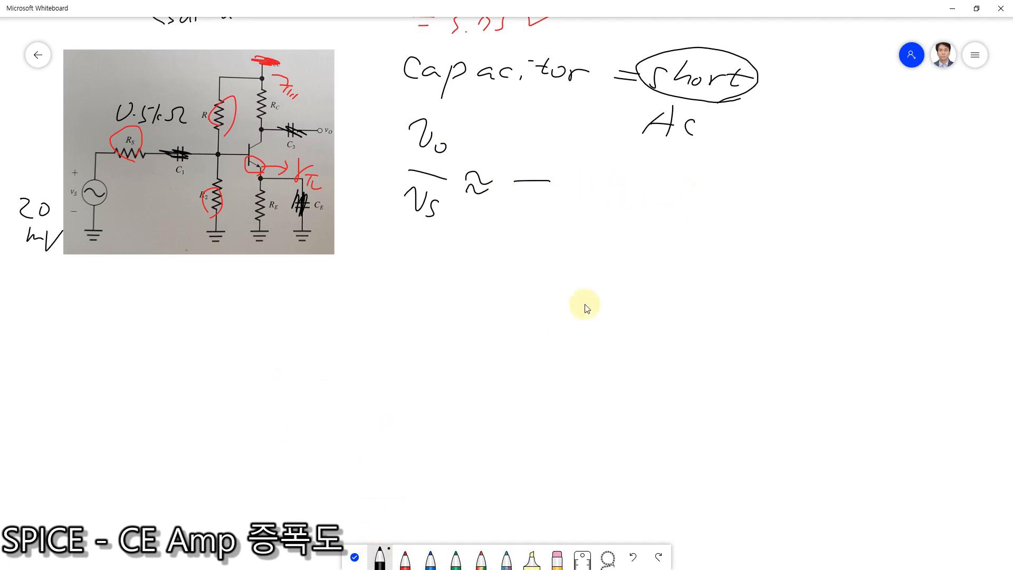
pyautogui.moveTo(576, 181); pyautogui.dragTo(683, 185)
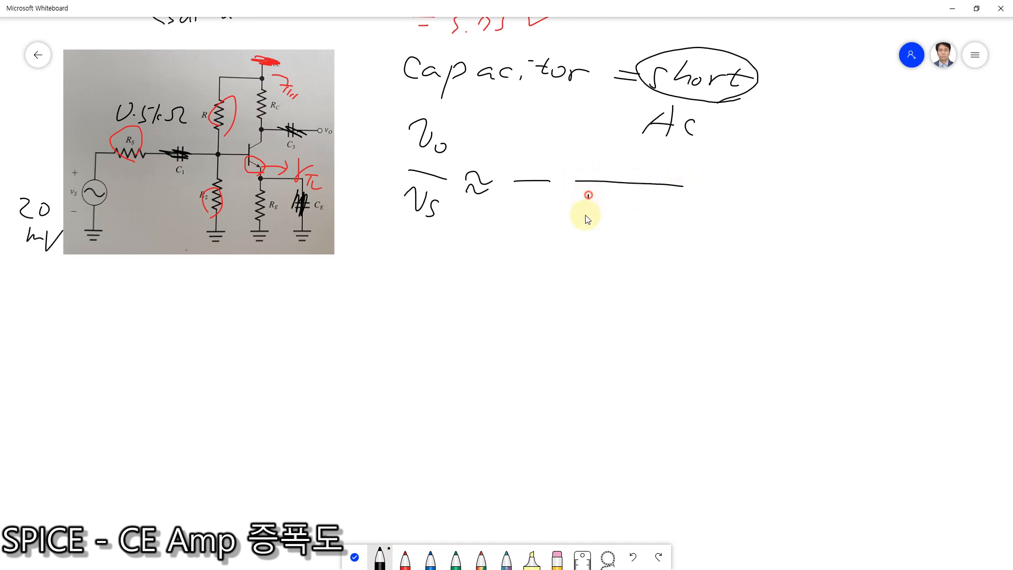
pyautogui.moveTo(592, 186)
pyautogui.mouseDown()
pyautogui.moveTo(601, 211)
pyautogui.moveTo(627, 211)
pyautogui.mouseUp()
pyautogui.moveTo(620, 205)
pyautogui.mouseDown()
pyautogui.moveTo(620, 218)
pyautogui.moveTo(670, 212)
pyautogui.mouseUp()
pyautogui.moveTo(654, 215)
pyautogui.mouseDown()
pyautogui.moveTo(652, 224)
pyautogui.moveTo(669, 224)
pyautogui.mouseUp()
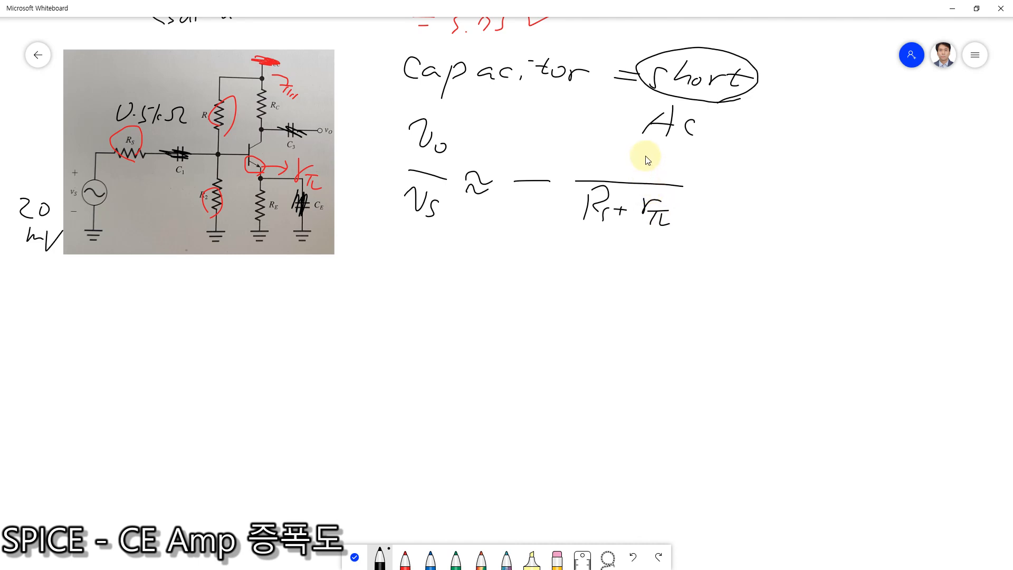
pyautogui.moveTo(605, 138)
pyautogui.mouseDown()
pyautogui.moveTo(599, 164)
pyautogui.moveTo(634, 161)
pyautogui.moveTo(660, 175)
pyautogui.mouseUp()
pyautogui.moveTo(663, 145); pyautogui.dragTo(683, 170)
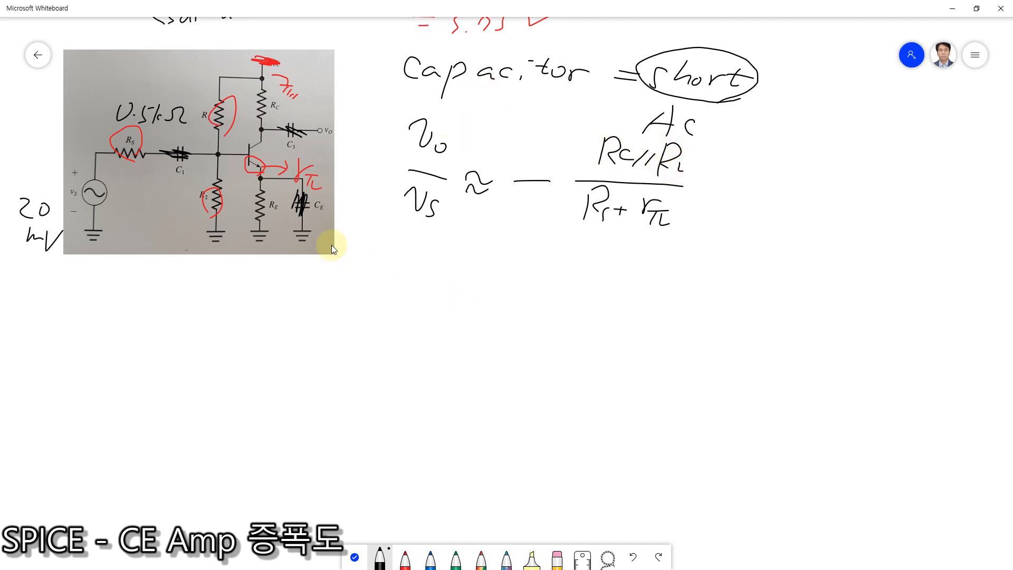
pyautogui.moveTo(326, 127)
pyautogui.mouseDown()
pyautogui.moveTo(357, 154)
pyautogui.moveTo(346, 169)
pyautogui.moveTo(346, 200)
pyautogui.moveTo(357, 203)
pyautogui.mouseUp()
pyautogui.moveTo(352, 211)
pyautogui.mouseDown()
pyautogui.moveTo(343, 217)
pyautogui.moveTo(351, 219)
pyautogui.mouseUp()
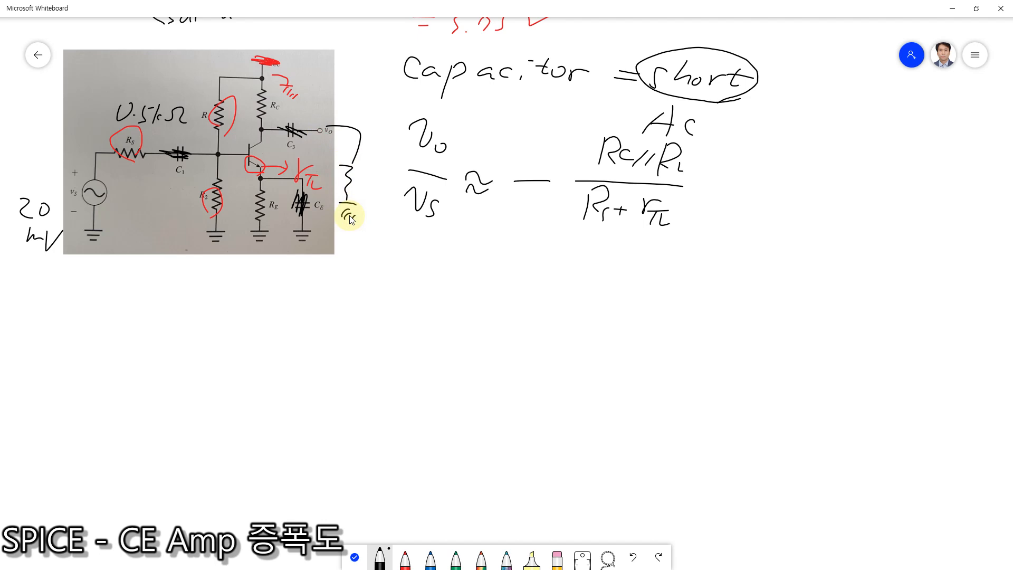
pyautogui.hotkey('ctrl', 'z')
pyautogui.hotkey('ctrl', 'z')
pyautogui.hotkey('ctrl', 'z')
pyautogui.hotkey('ctrl', 'z')
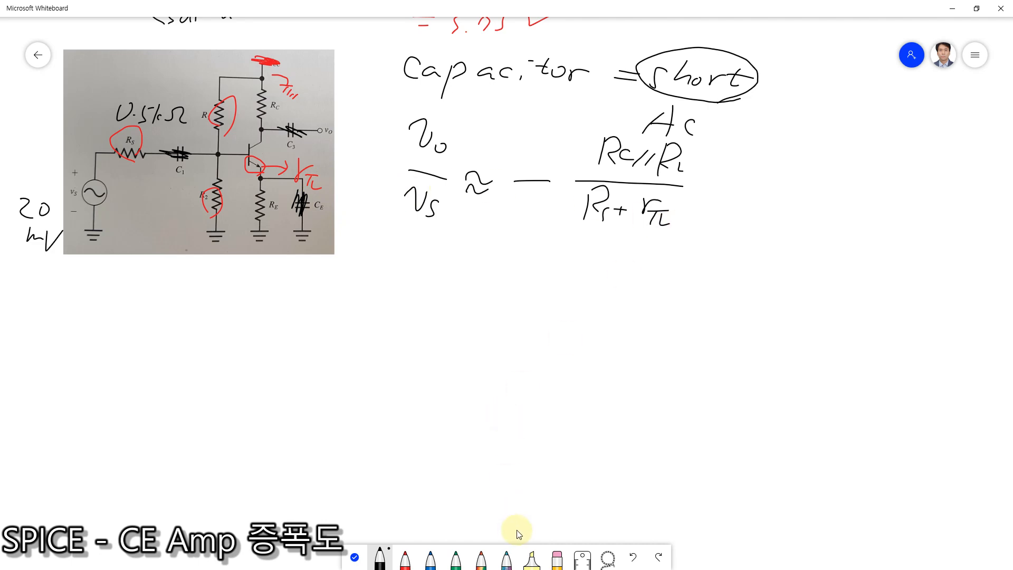
# Step: Erase //RL from the gain numerator and annotate the denominator with (base) and the numerator with (collector) in black
pyautogui.click(557, 559)
pyautogui.moveTo(657, 149)
pyautogui.mouseDown()
pyautogui.moveTo(682, 170)
pyautogui.moveTo(656, 158)
pyautogui.moveTo(644, 165)
pyautogui.moveTo(669, 160)
pyautogui.mouseUp()
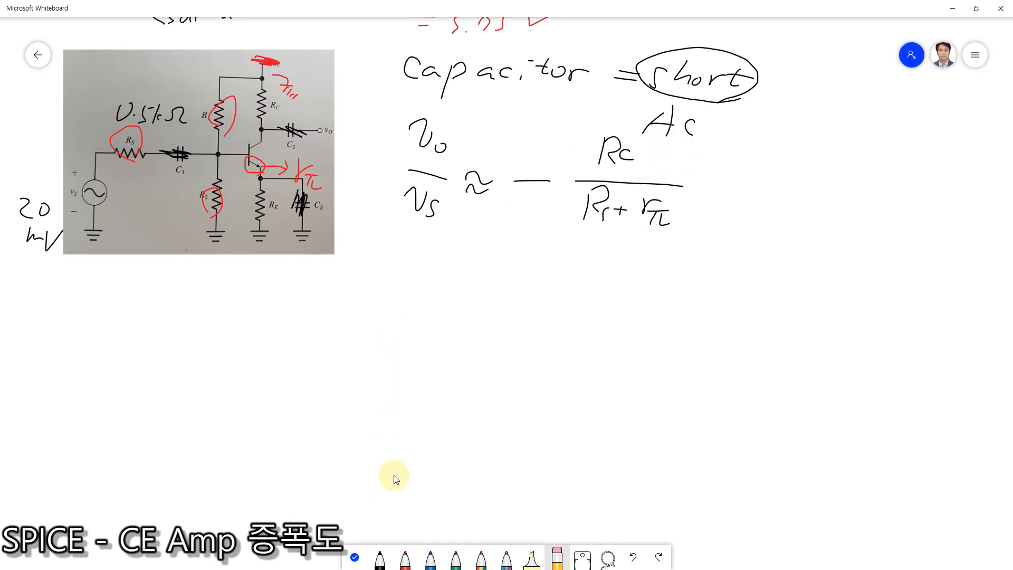
pyautogui.click(380, 558)
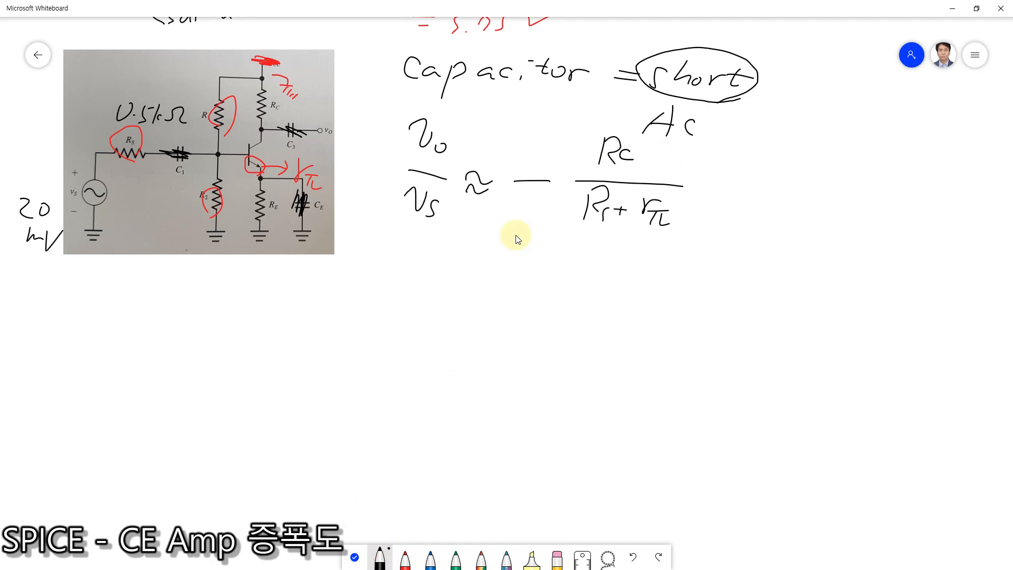
pyautogui.moveTo(702, 207)
pyautogui.mouseDown()
pyautogui.moveTo(695, 224)
pyautogui.moveTo(738, 232)
pyautogui.mouseUp()
pyautogui.moveTo(746, 225); pyautogui.dragTo(764, 232)
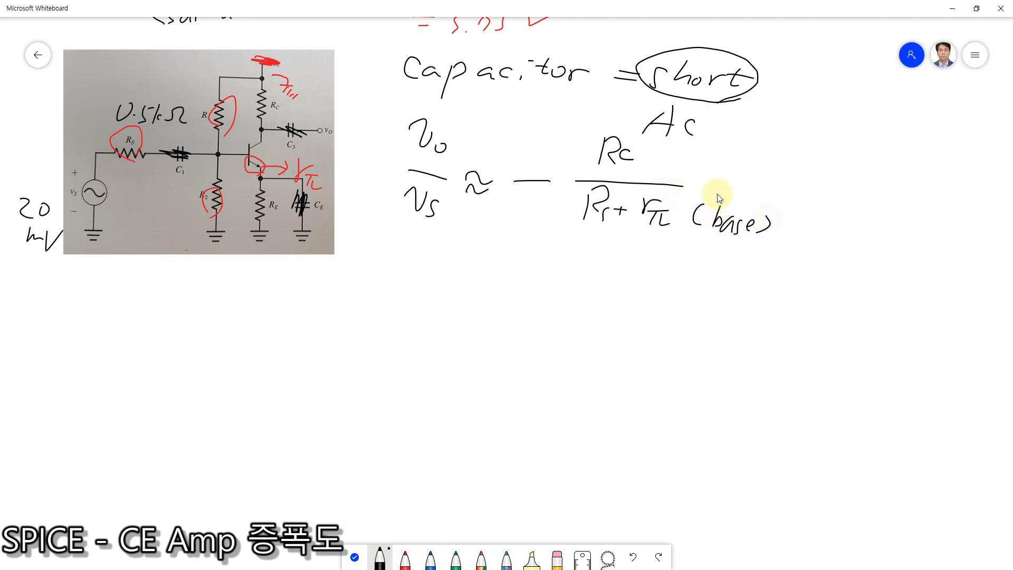
pyautogui.moveTo(696, 147)
pyautogui.mouseDown()
pyautogui.moveTo(693, 165)
pyautogui.moveTo(730, 156)
pyautogui.moveTo(777, 166)
pyautogui.mouseUp()
pyautogui.moveTo(785, 158); pyautogui.dragTo(782, 168)
pyautogui.moveTo(794, 152)
pyautogui.mouseDown()
pyautogui.moveTo(794, 174)
pyautogui.moveTo(835, 170)
pyautogui.mouseUp()
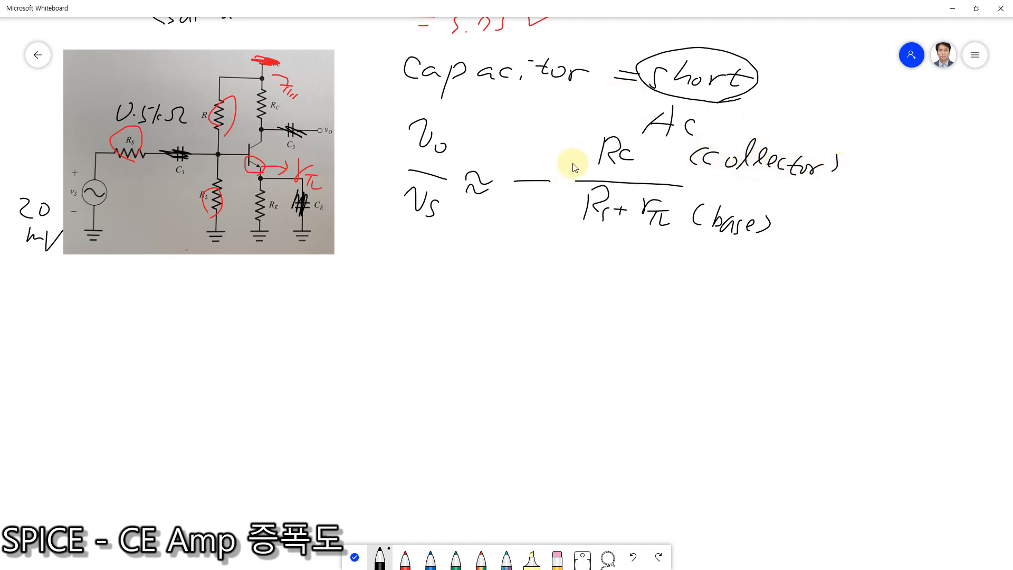
# Step: Add β in front of RC in the numerator and start the substitution line below with = − and 0.5k in its denominator
pyautogui.moveTo(575, 168)
pyautogui.mouseDown()
pyautogui.moveTo(573, 180)
pyautogui.moveTo(587, 132)
pyautogui.moveTo(581, 145)
pyautogui.mouseUp()
pyautogui.moveTo(461, 277); pyautogui.dragTo(487, 280)
pyautogui.moveTo(466, 291)
pyautogui.mouseDown()
pyautogui.moveTo(555, 285)
pyautogui.moveTo(580, 321)
pyautogui.moveTo(586, 312)
pyautogui.moveTo(608, 334)
pyautogui.moveTo(619, 314)
pyautogui.mouseUp()
pyautogui.click(597, 330)
pyautogui.moveTo(623, 311)
pyautogui.mouseDown()
pyautogui.moveTo(623, 333)
pyautogui.moveTo(651, 326)
pyautogui.mouseUp()
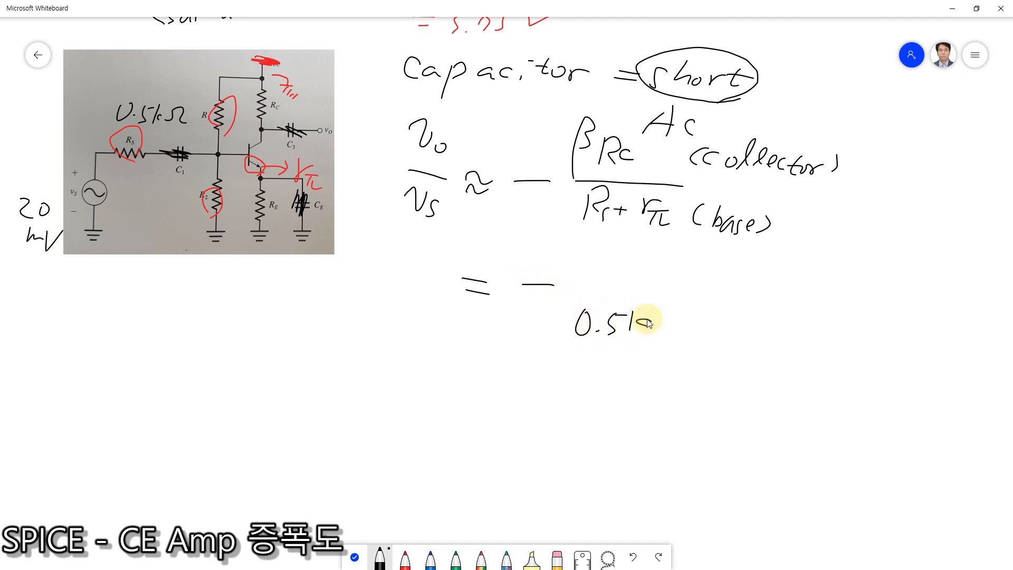
# Step: Write the formula rπ = VT/IB in black below the circuit picture
pyautogui.moveTo(94, 310); pyautogui.dragTo(94, 334)
pyautogui.moveTo(95, 323); pyautogui.dragTo(126, 316)
pyautogui.moveTo(111, 319)
pyautogui.mouseDown()
pyautogui.moveTo(110, 333)
pyautogui.moveTo(130, 333)
pyautogui.mouseUp()
pyautogui.moveTo(140, 316); pyautogui.dragTo(153, 316)
pyautogui.moveTo(141, 324); pyautogui.dragTo(156, 326)
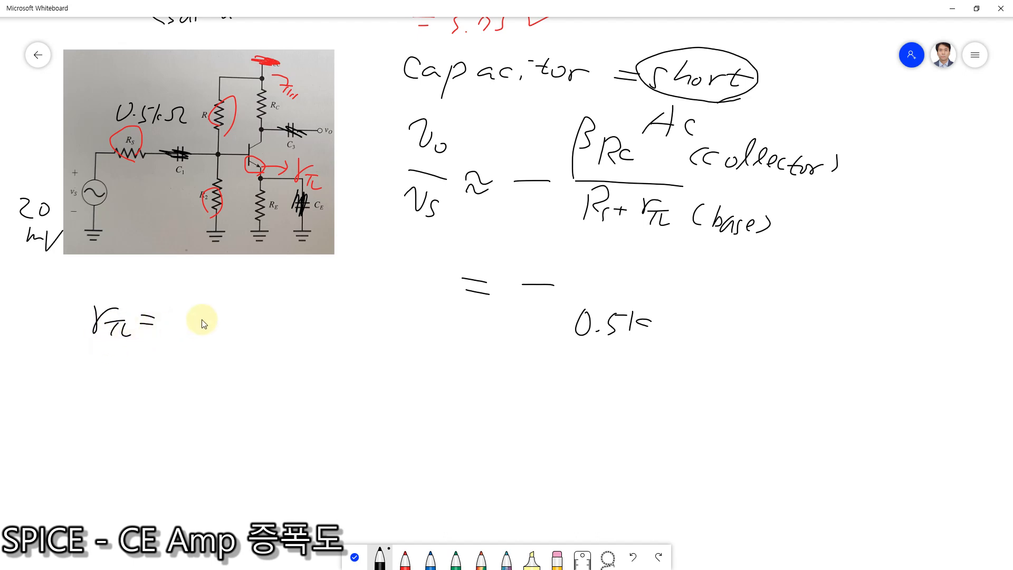
pyautogui.moveTo(195, 271)
pyautogui.mouseDown()
pyautogui.moveTo(190, 319)
pyautogui.moveTo(217, 294)
pyautogui.moveTo(226, 300)
pyautogui.mouseUp()
pyautogui.moveTo(217, 302)
pyautogui.mouseDown()
pyautogui.moveTo(216, 313)
pyautogui.moveTo(242, 324)
pyautogui.mouseUp()
pyautogui.moveTo(187, 340); pyautogui.dragTo(211, 339)
pyautogui.moveTo(199, 340)
pyautogui.mouseDown()
pyautogui.moveTo(197, 363)
pyautogui.moveTo(224, 372)
pyautogui.moveTo(210, 372)
pyautogui.mouseUp()
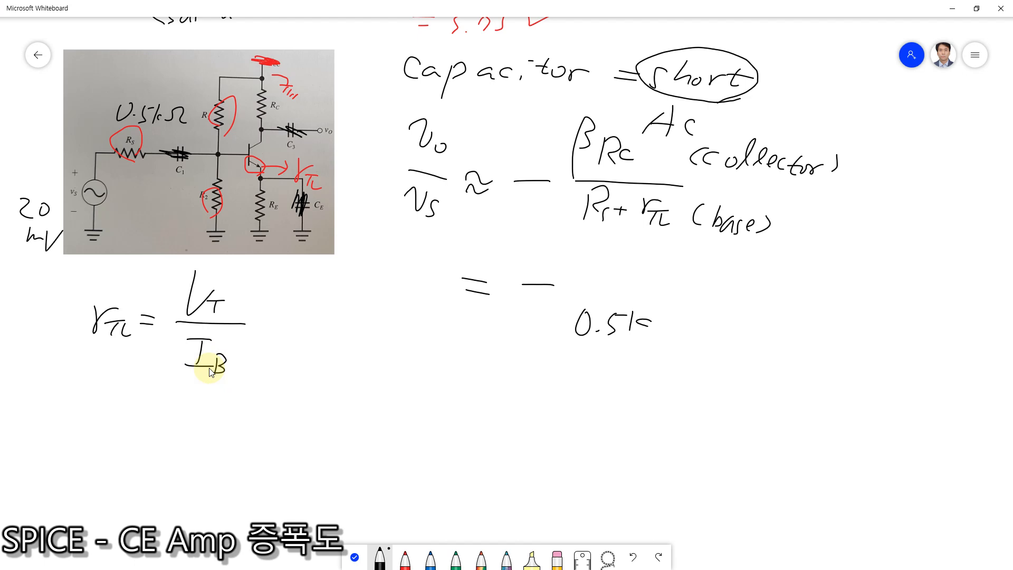
# Step: Continue the rπ formula with an equals sign and 26 mV above a fraction line
pyautogui.moveTo(270, 318); pyautogui.dragTo(295, 318)
pyautogui.moveTo(269, 325); pyautogui.dragTo(296, 325)
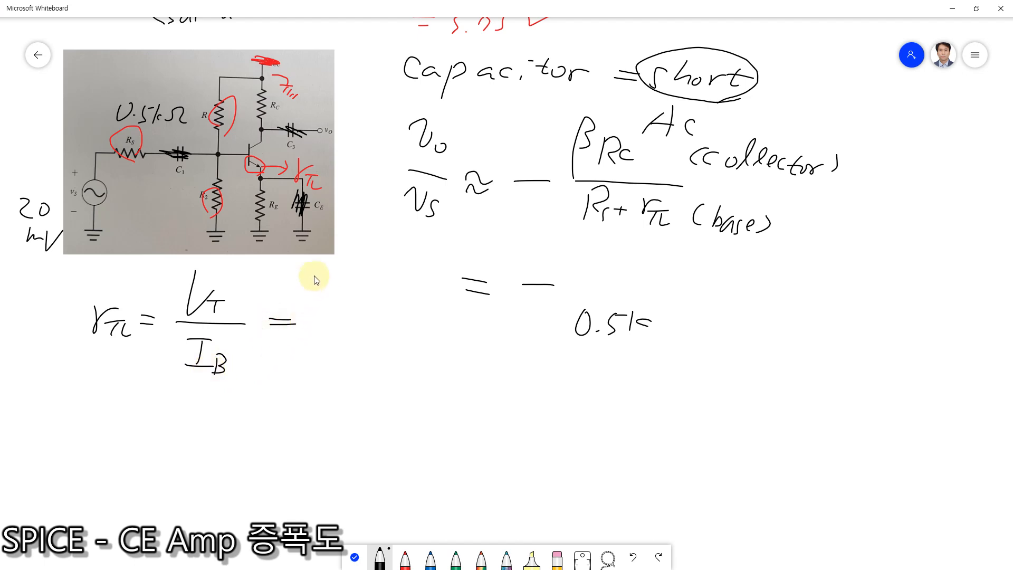
pyautogui.moveTo(315, 284)
pyautogui.mouseDown()
pyautogui.moveTo(337, 301)
pyautogui.moveTo(379, 302)
pyautogui.moveTo(403, 282)
pyautogui.mouseUp()
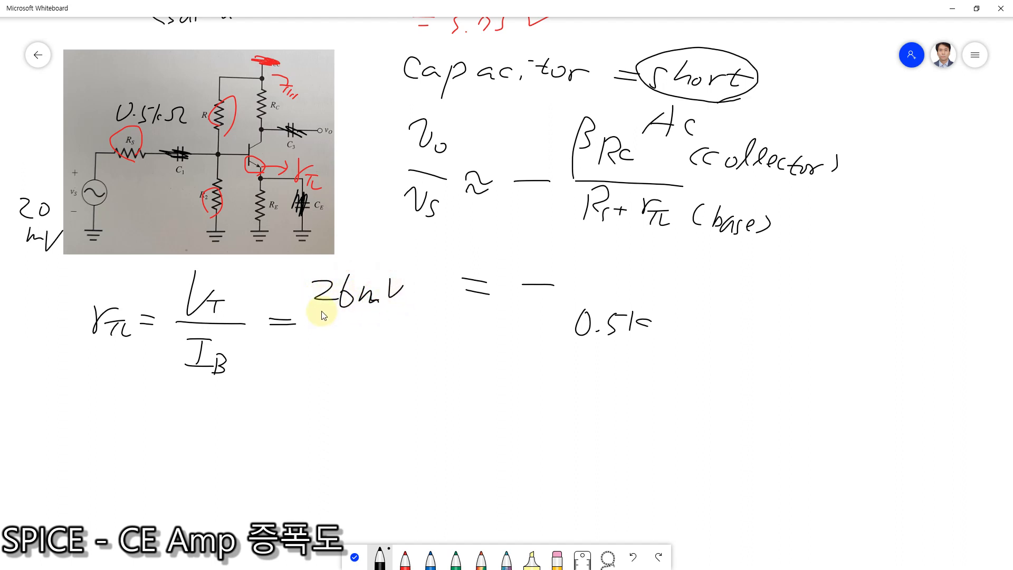
pyautogui.moveTo(315, 315); pyautogui.dragTo(375, 318)
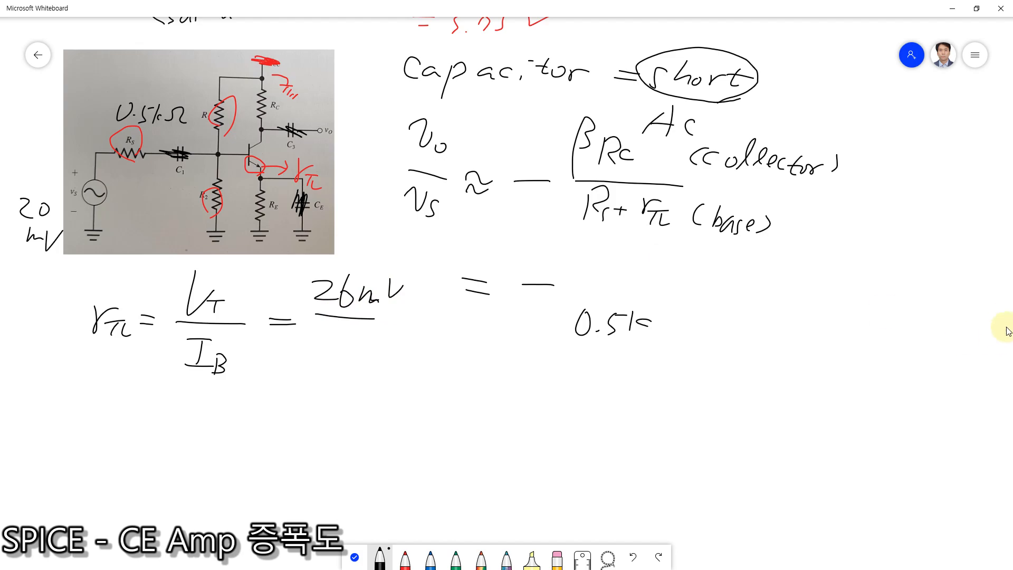
# Step: Look up IB in the earlier bias calculation and write 19 µA in black as the denominator under 26 mV
pyautogui.click(358, 555)
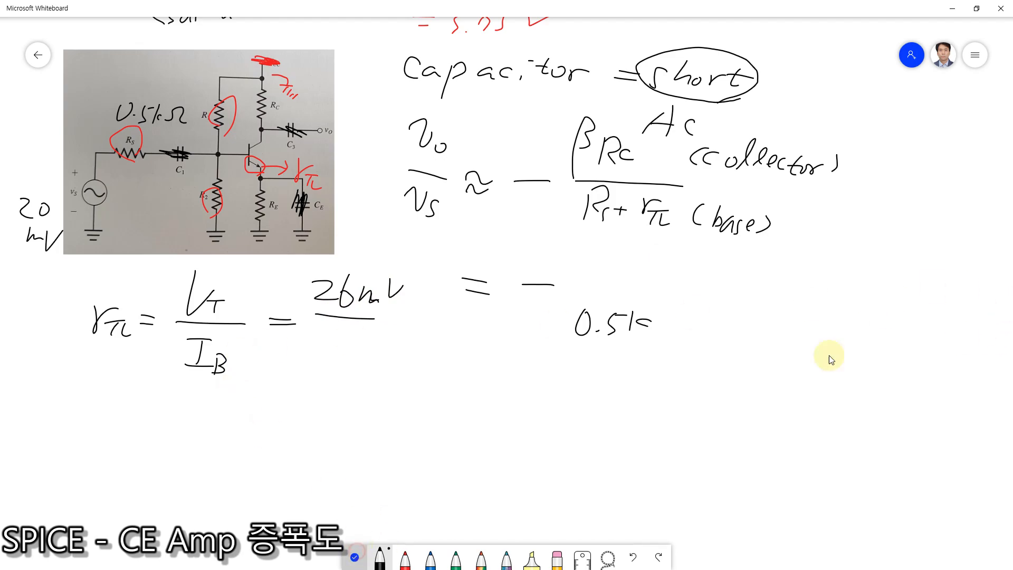
pyautogui.scroll(10, 857, 169)
pyautogui.scroll(5, 855, 406)
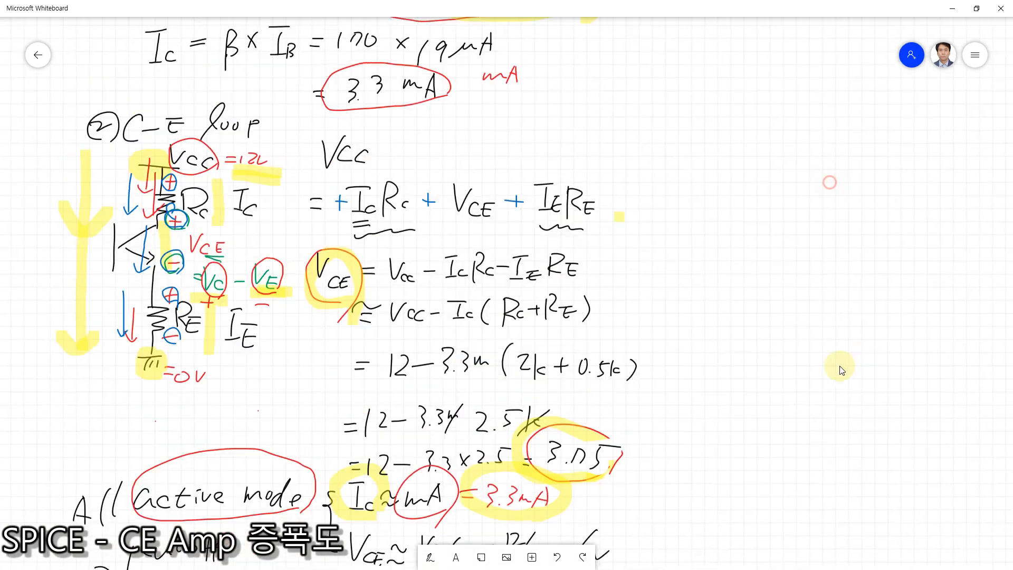
pyautogui.scroll(-2, 775, 447)
pyautogui.scroll(-15, 775, 448)
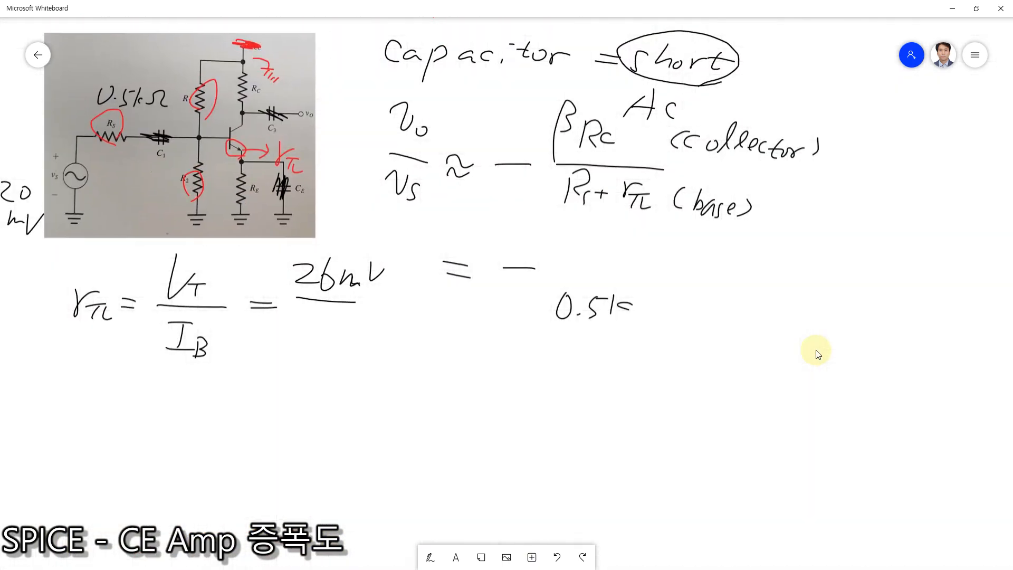
pyautogui.click(430, 557)
pyautogui.click(380, 560)
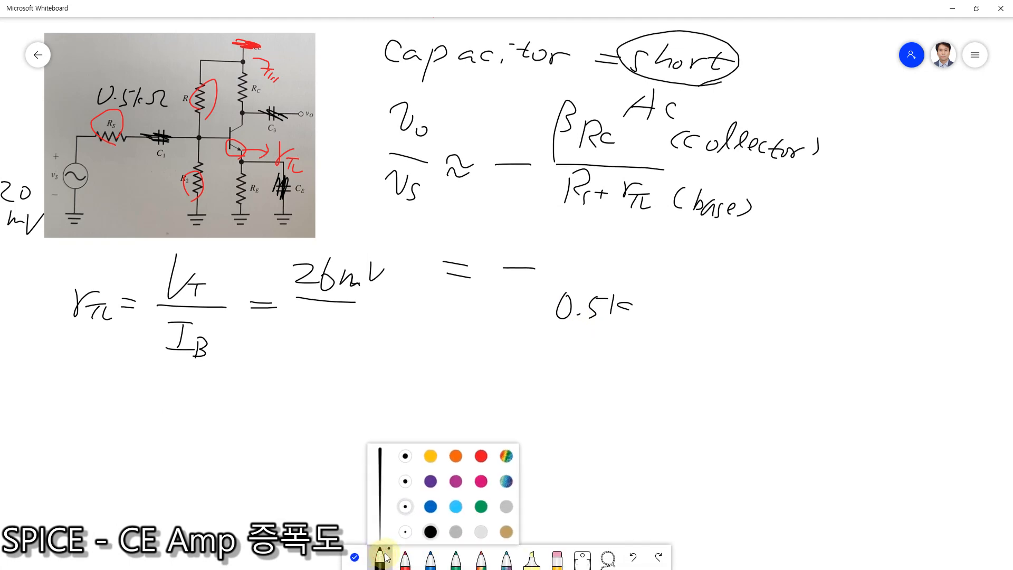
pyautogui.click(384, 556)
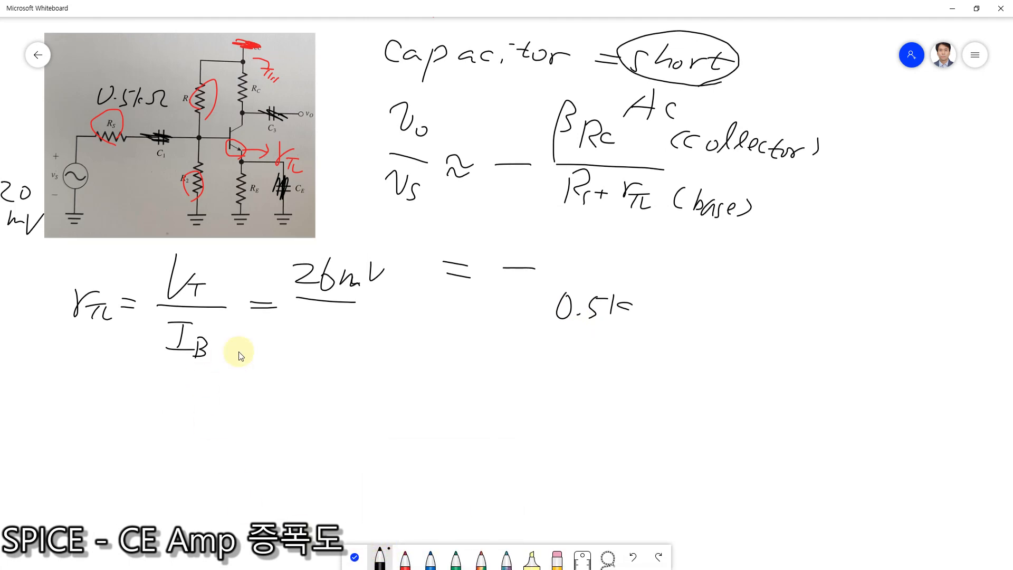
pyautogui.moveTo(309, 320)
pyautogui.mouseDown()
pyautogui.moveTo(325, 337)
pyautogui.moveTo(380, 316)
pyautogui.moveTo(376, 337)
pyautogui.moveTo(324, 348)
pyautogui.mouseUp()
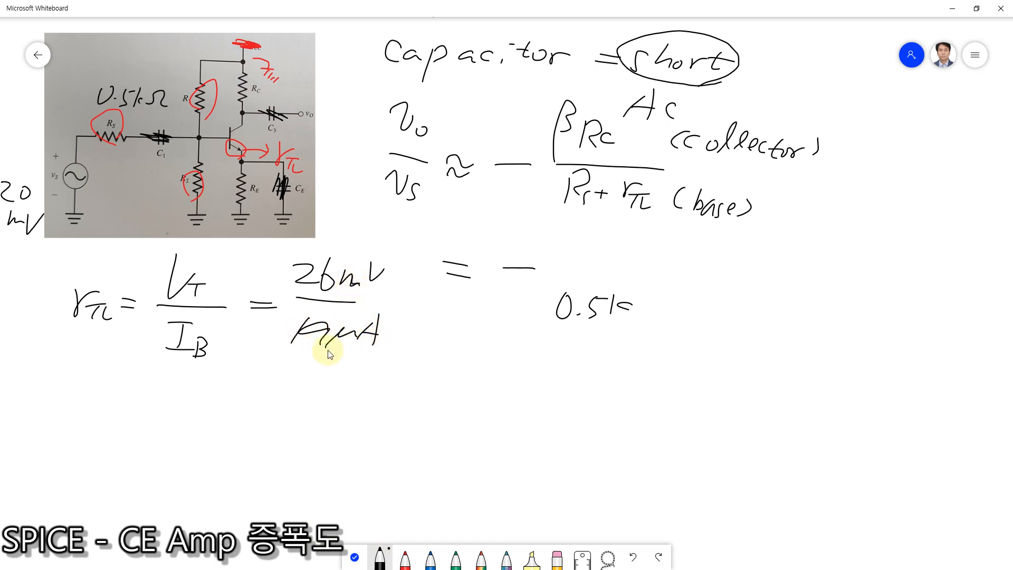
# Step: Strike out the mV and µA units in the rπ fraction and write kΩ beside it
pyautogui.moveTo(365, 272)
pyautogui.mouseDown()
pyautogui.moveTo(334, 296)
pyautogui.moveTo(332, 345)
pyautogui.moveTo(347, 284)
pyautogui.moveTo(387, 322)
pyautogui.mouseUp()
pyautogui.moveTo(404, 308)
pyautogui.mouseDown()
pyautogui.moveTo(393, 311)
pyautogui.moveTo(404, 318)
pyautogui.mouseUp()
pyautogui.moveTo(408, 322)
pyautogui.mouseDown()
pyautogui.moveTo(420, 305)
pyautogui.moveTo(428, 328)
pyautogui.mouseUp()
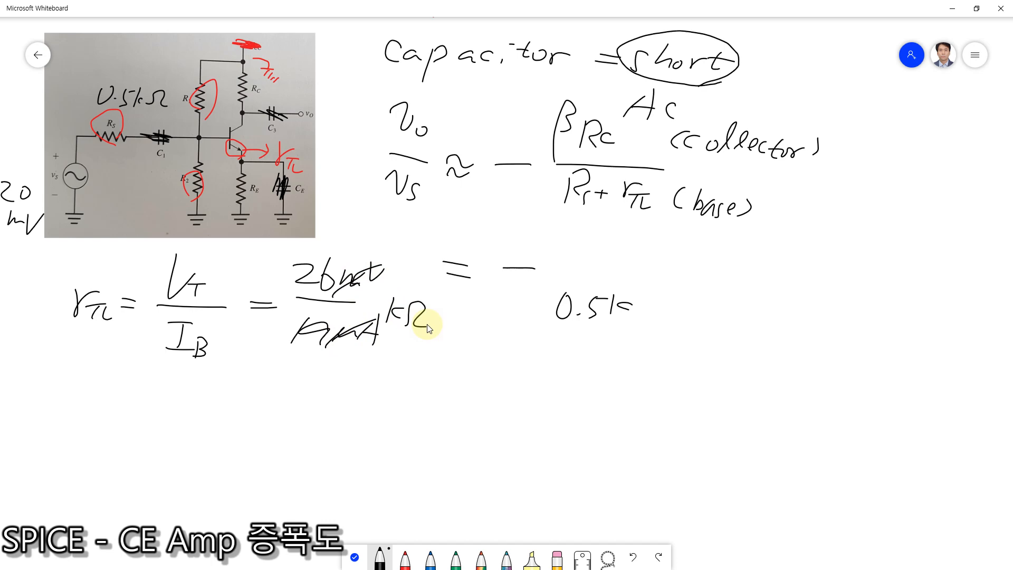
# Step: Switch to the Google calculator in the browser, clear the old entry and compute 26 ÷ 19
pyautogui.doubleClick(632, 13)
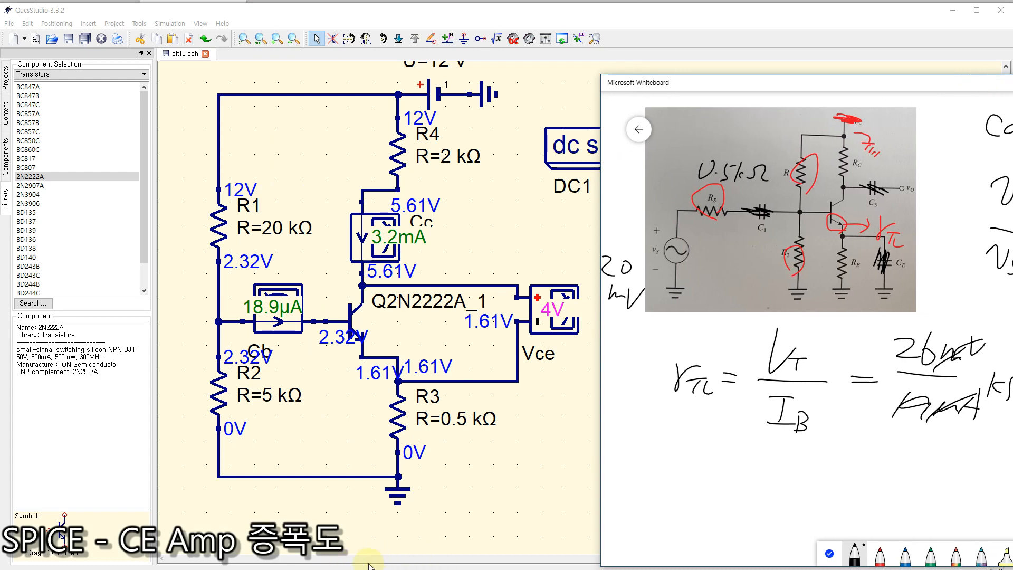
pyautogui.press('super')
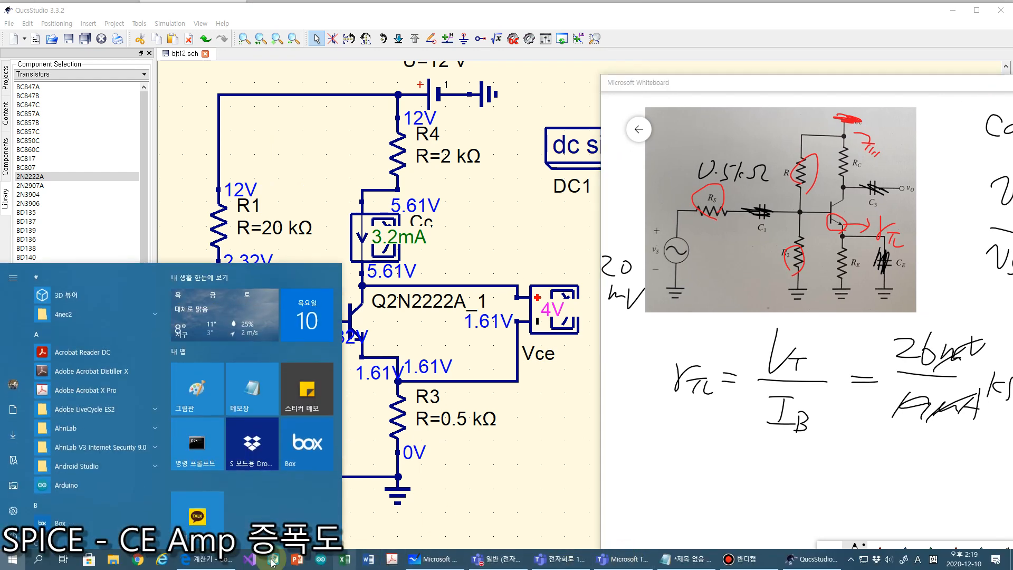
pyautogui.click(205, 559)
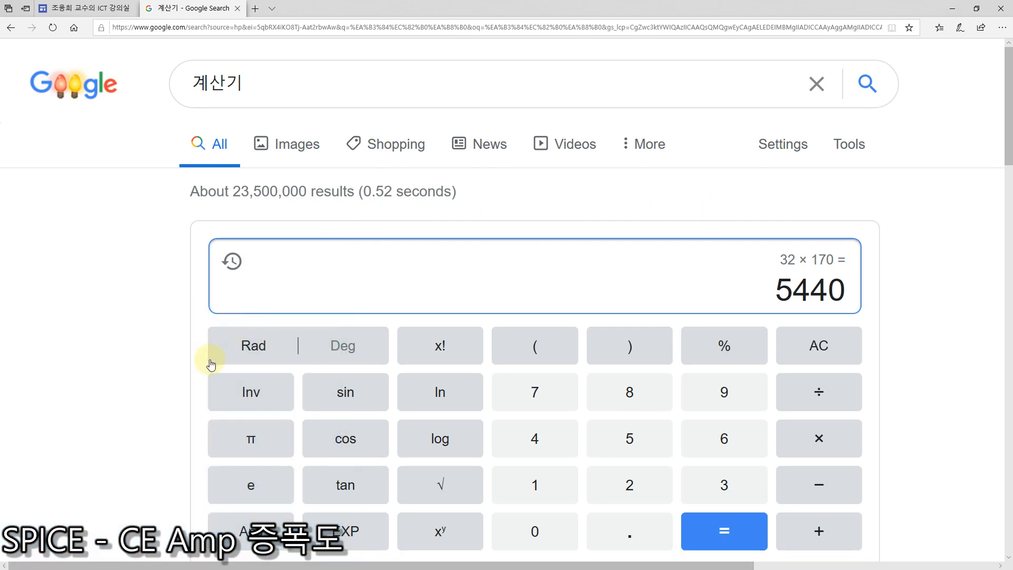
pyautogui.click(819, 344)
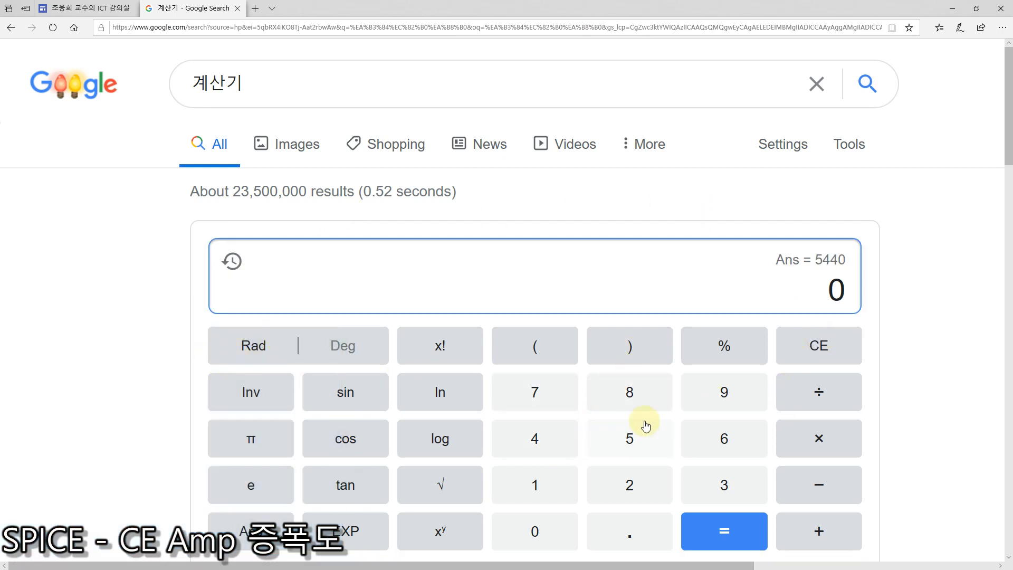
pyautogui.click(631, 483)
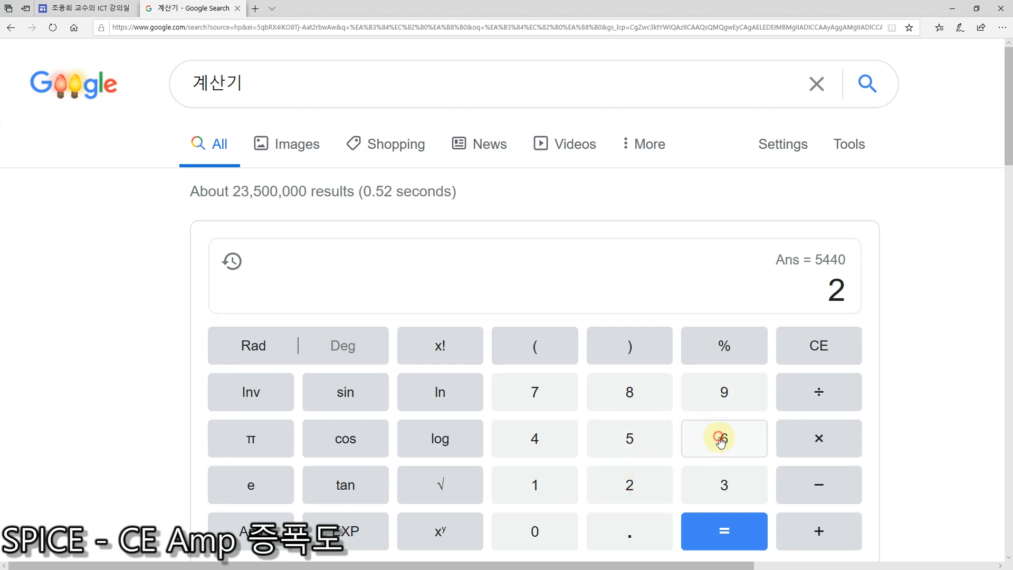
pyautogui.click(719, 436)
pyautogui.click(816, 390)
pyautogui.click(522, 492)
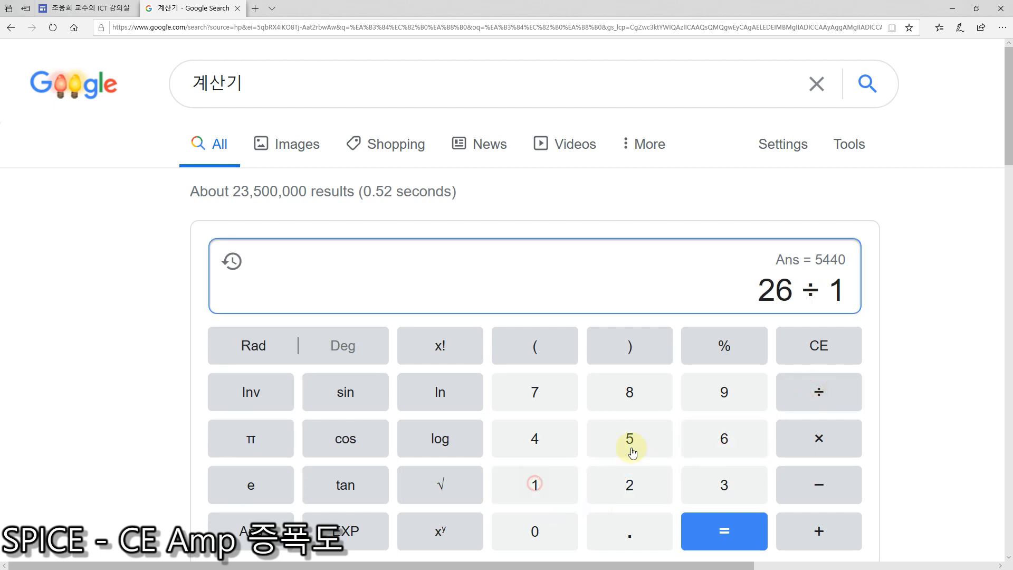
pyautogui.click(719, 389)
pyautogui.click(736, 538)
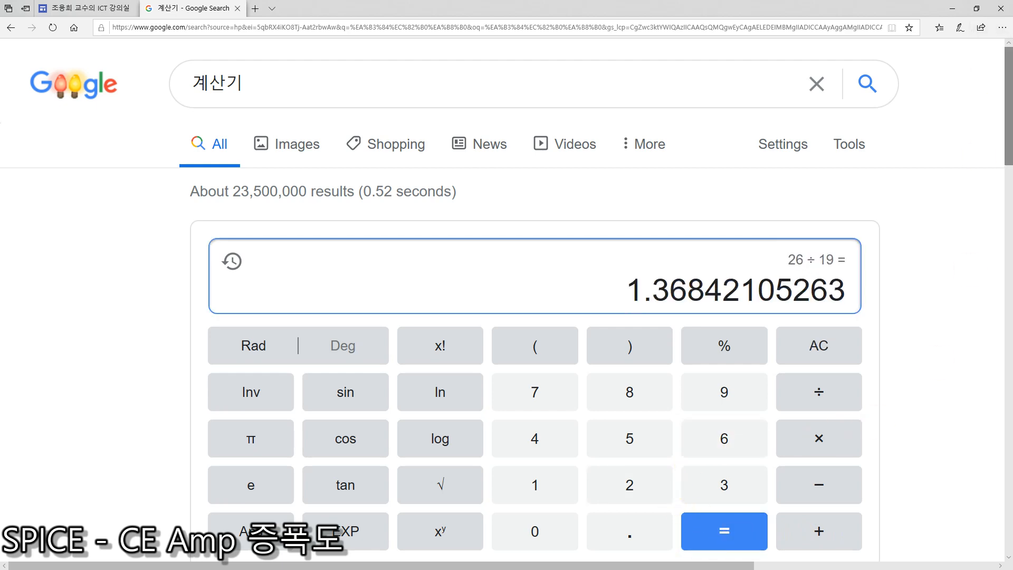
# Step: Return to the full-size Whiteboard and write = 1.37 kΩ in black below the rπ formula
pyautogui.moveTo(1012, 52); pyautogui.dragTo(553, 115)
pyautogui.click(791, 112)
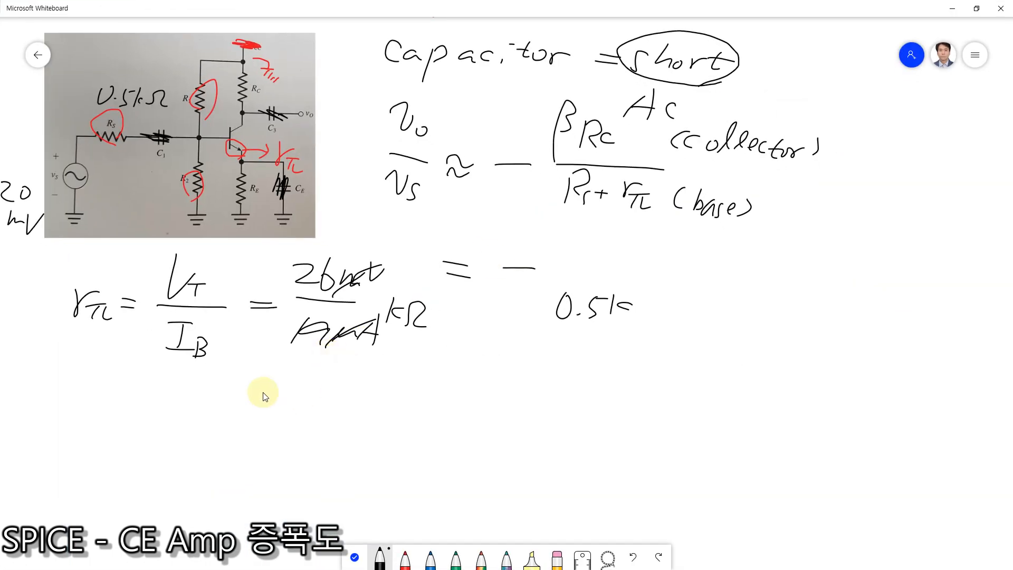
pyautogui.moveTo(124, 417)
pyautogui.mouseDown()
pyautogui.moveTo(143, 417)
pyautogui.moveTo(149, 443)
pyautogui.mouseUp()
pyautogui.click(166, 433)
pyautogui.moveTo(188, 396)
pyautogui.mouseDown()
pyautogui.moveTo(186, 425)
pyautogui.moveTo(243, 432)
pyautogui.mouseUp()
pyautogui.moveTo(258, 411)
pyautogui.mouseDown()
pyautogui.moveTo(263, 431)
pyautogui.moveTo(303, 420)
pyautogui.mouseUp()
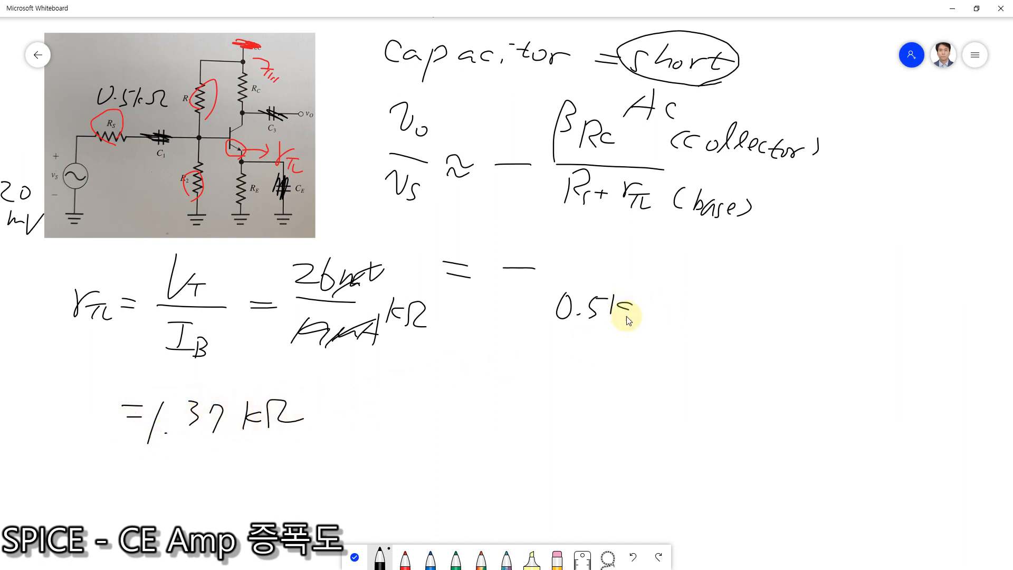
# Step: Complete the gain fraction by adding + 1.37k after 0.5k, a fraction line, and 170 × 2k as the numerator
pyautogui.moveTo(657, 299)
pyautogui.mouseDown()
pyautogui.moveTo(658, 322)
pyautogui.moveTo(670, 307)
pyautogui.moveTo(668, 329)
pyautogui.moveTo(726, 331)
pyautogui.mouseUp()
pyautogui.click(686, 322)
pyautogui.moveTo(742, 314); pyautogui.dragTo(746, 328)
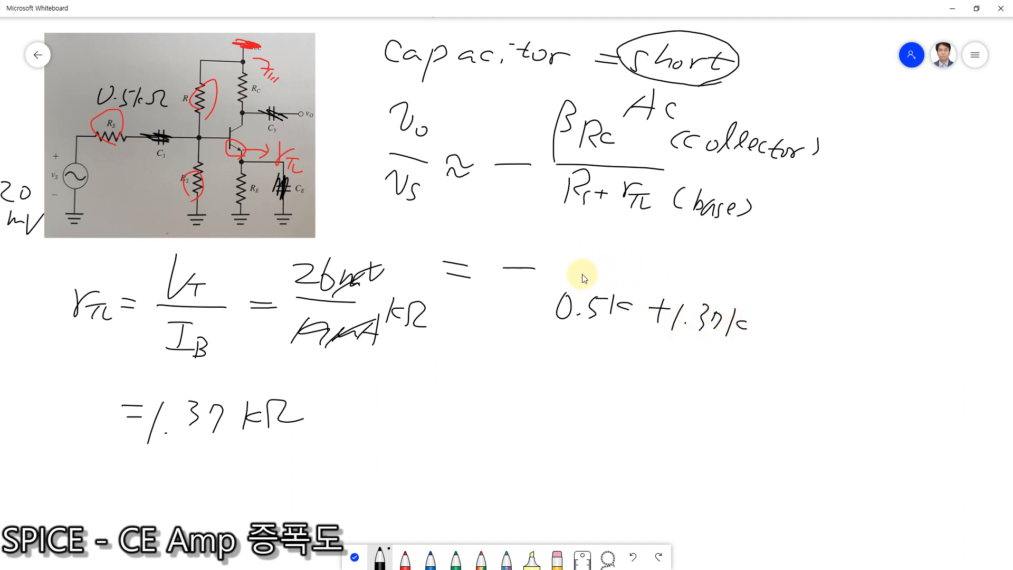
pyautogui.moveTo(585, 271); pyautogui.dragTo(712, 274)
pyautogui.moveTo(596, 233)
pyautogui.mouseDown()
pyautogui.moveTo(593, 251)
pyautogui.moveTo(630, 237)
pyautogui.mouseUp()
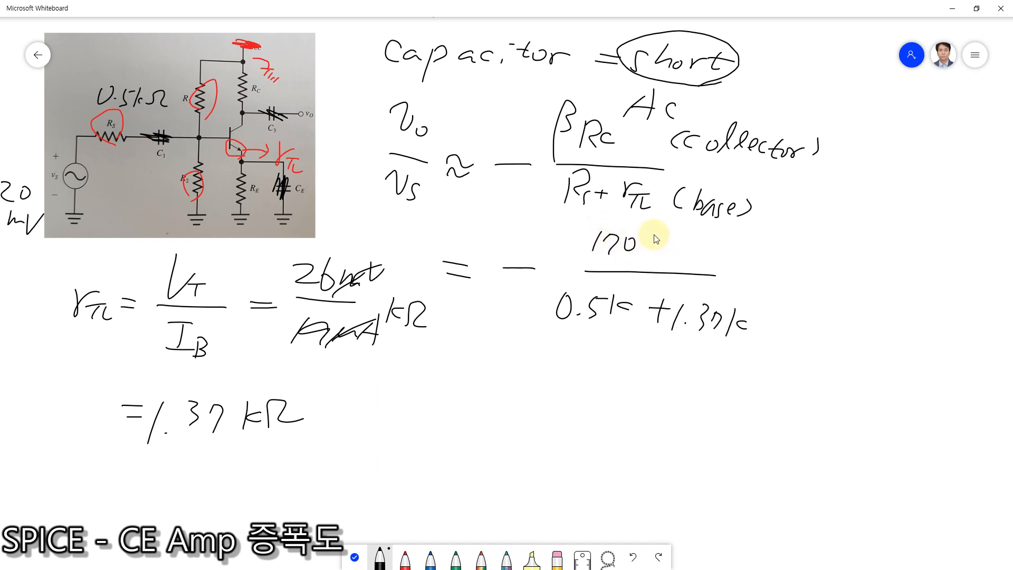
pyautogui.moveTo(655, 240)
pyautogui.mouseDown()
pyautogui.moveTo(668, 256)
pyautogui.moveTo(654, 256)
pyautogui.moveTo(709, 261)
pyautogui.mouseUp()
pyautogui.moveTo(724, 241); pyautogui.dragTo(721, 260)
# Step: Write the simplified gain expression = −(170×2)/1.87 below the gain fraction
pyautogui.moveTo(439, 410); pyautogui.dragTo(465, 418)
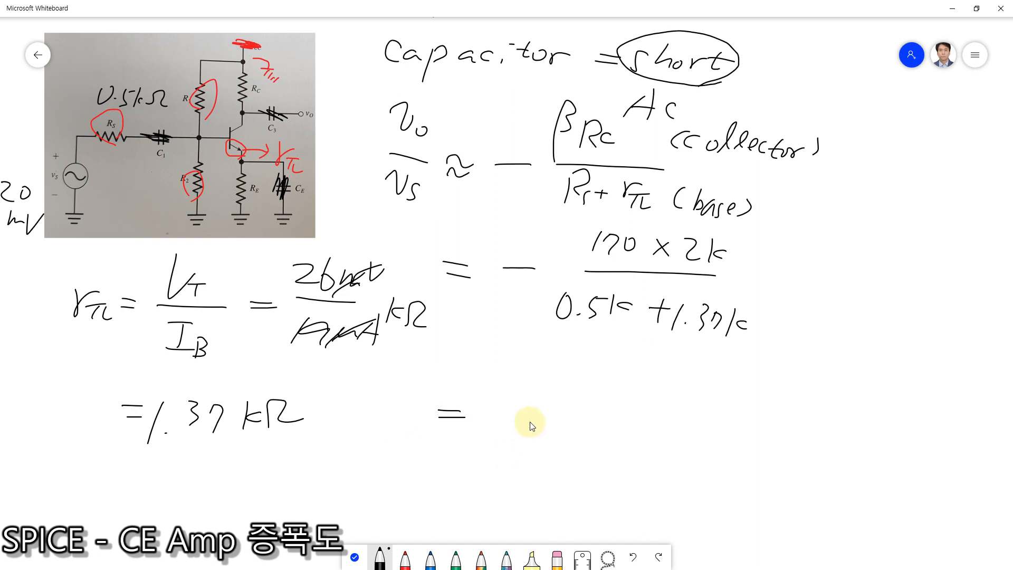
pyautogui.moveTo(532, 420); pyautogui.dragTo(518, 443)
pyautogui.click(535, 443)
pyautogui.moveTo(582, 424)
pyautogui.mouseDown()
pyautogui.moveTo(574, 429)
pyautogui.moveTo(582, 425)
pyautogui.moveTo(593, 450)
pyautogui.mouseUp()
pyautogui.moveTo(526, 402); pyautogui.dragTo(635, 401)
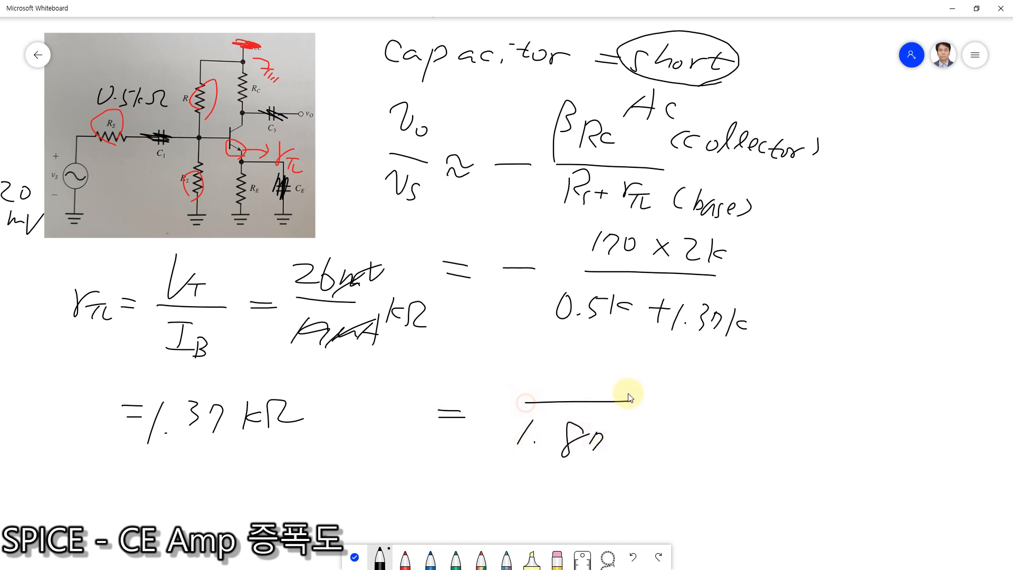
pyautogui.moveTo(544, 351)
pyautogui.mouseDown()
pyautogui.moveTo(538, 364)
pyautogui.moveTo(594, 365)
pyautogui.moveTo(610, 379)
pyautogui.mouseUp()
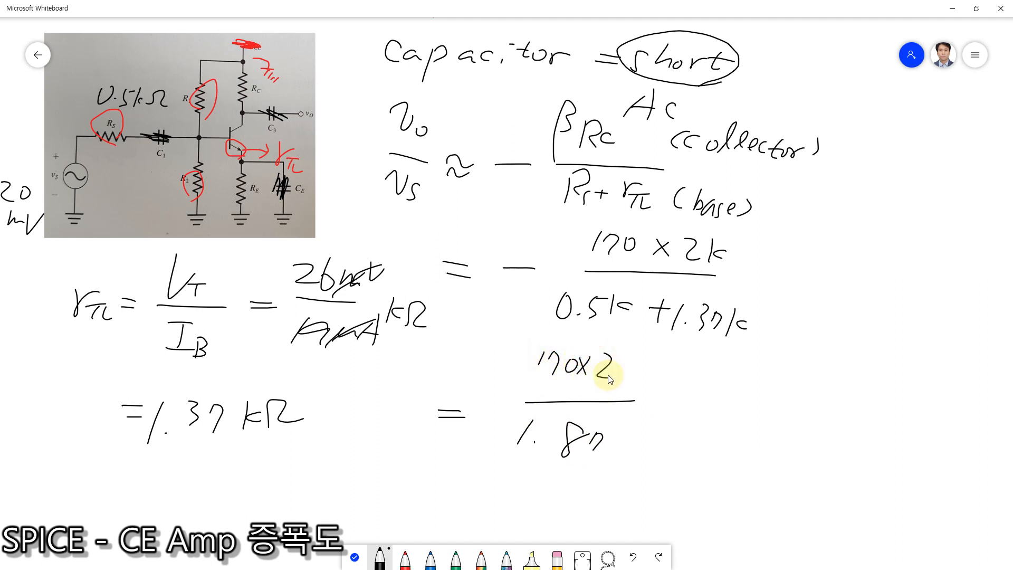
pyautogui.moveTo(477, 407); pyautogui.dragTo(504, 405)
# Step: Switch to the Google calculator in the browser, clear the last result and compute 340 ÷ 1.87
pyautogui.moveTo(122, 14); pyautogui.dragTo(881, 62)
pyautogui.click(401, 263)
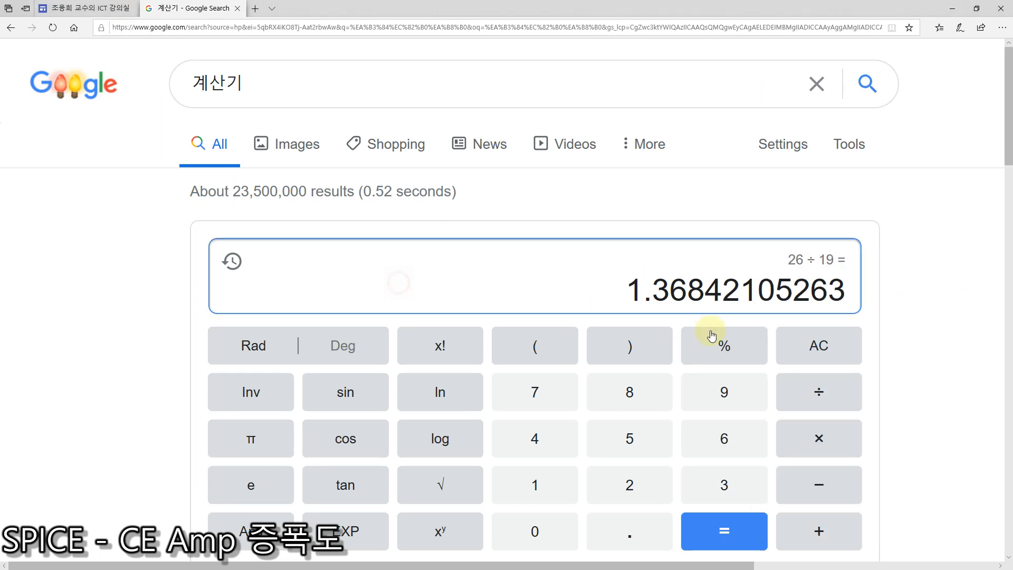
pyautogui.click(823, 343)
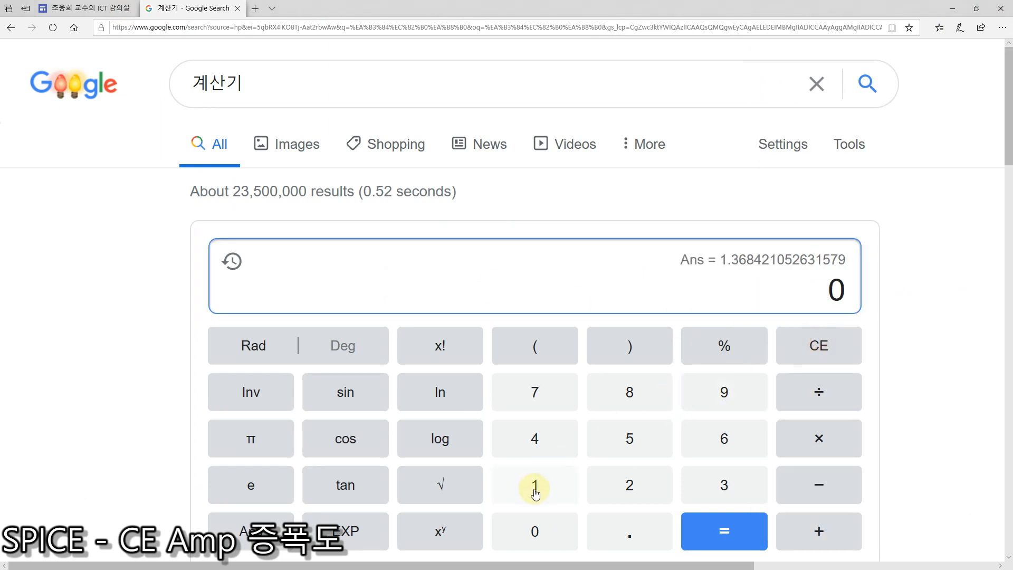
pyautogui.click(725, 484)
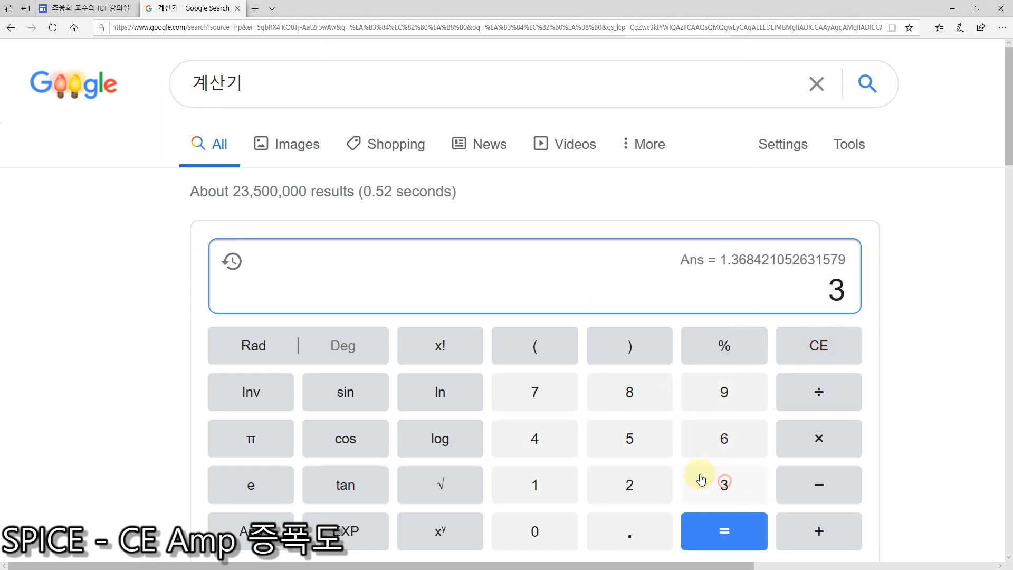
pyautogui.click(541, 443)
pyautogui.click(534, 533)
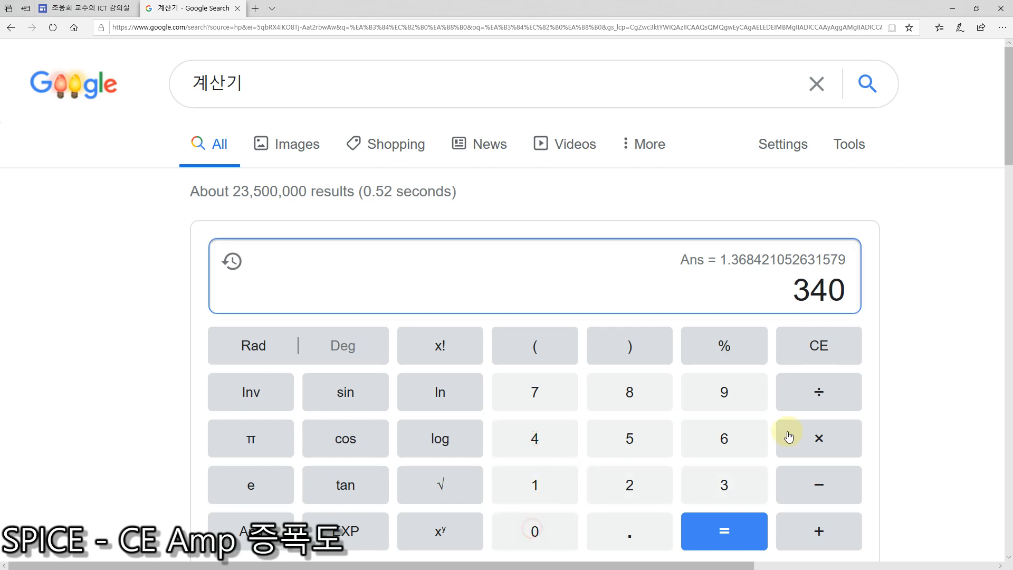
pyautogui.click(819, 395)
pyautogui.click(526, 489)
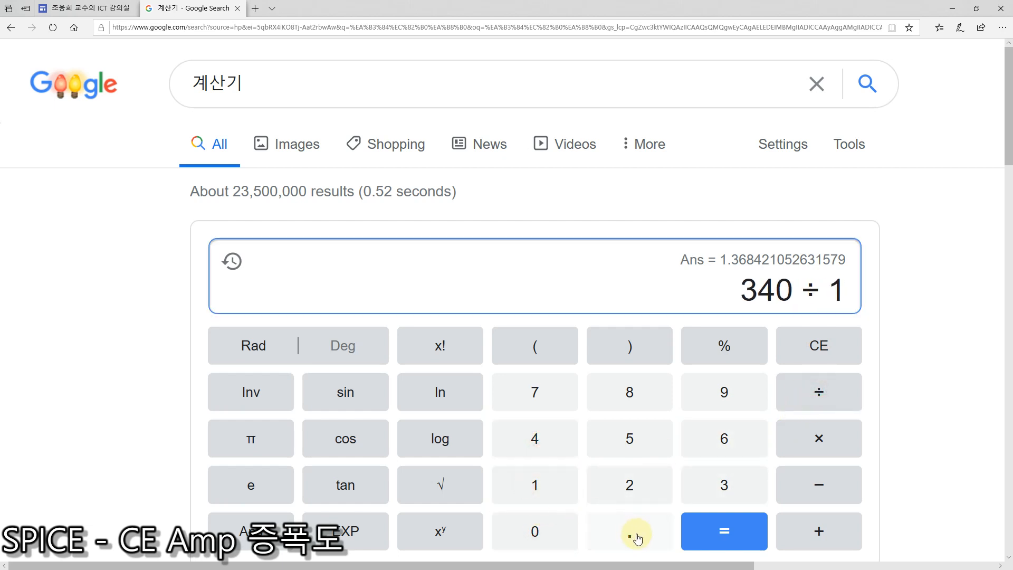
pyautogui.click(636, 533)
pyautogui.click(629, 394)
pyautogui.click(535, 394)
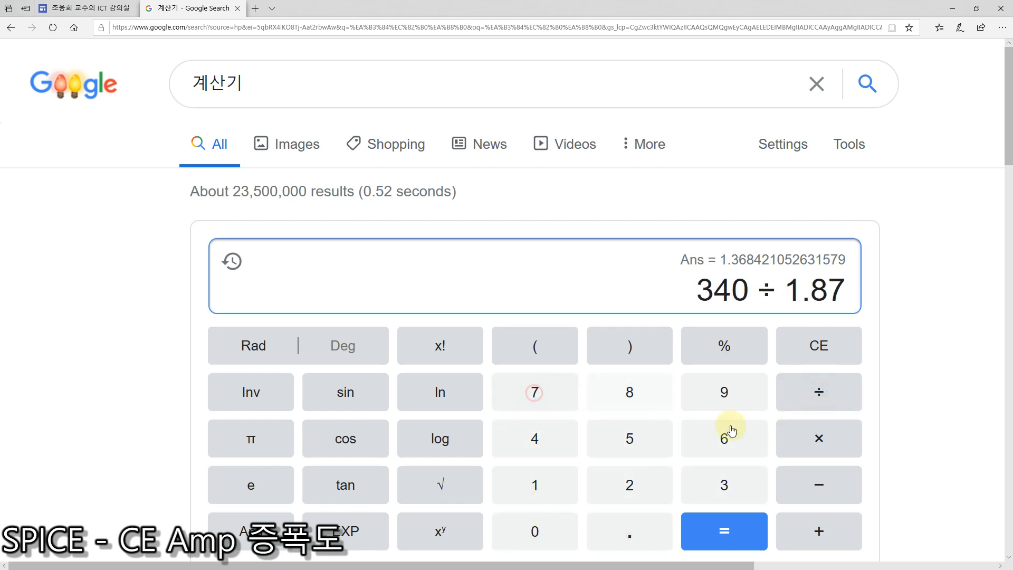
pyautogui.click(737, 537)
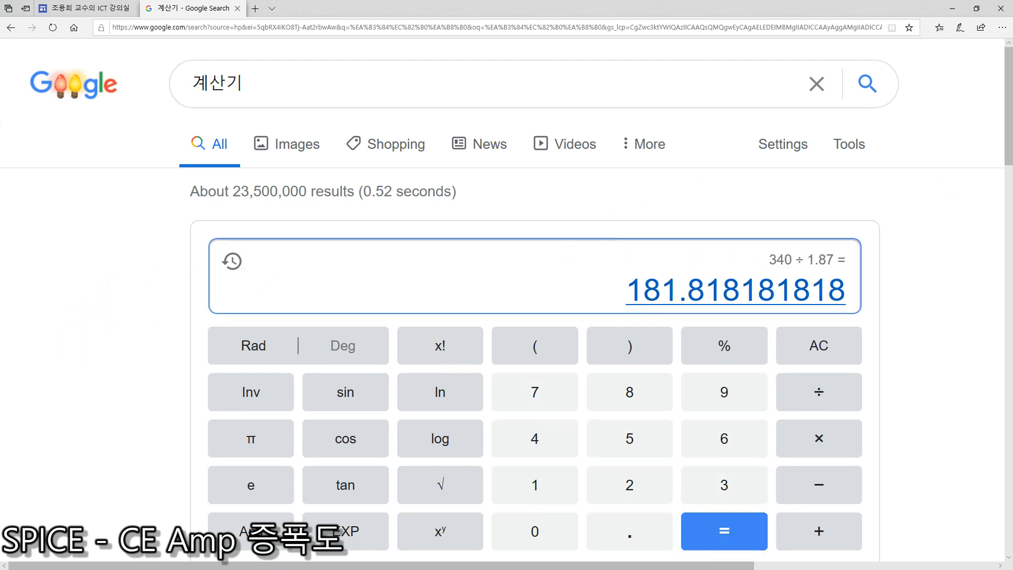
# Step: Return to the full-size Whiteboard and write = −182 after the simplified gain fraction
pyautogui.moveTo(1012, 53); pyautogui.dragTo(554, 46)
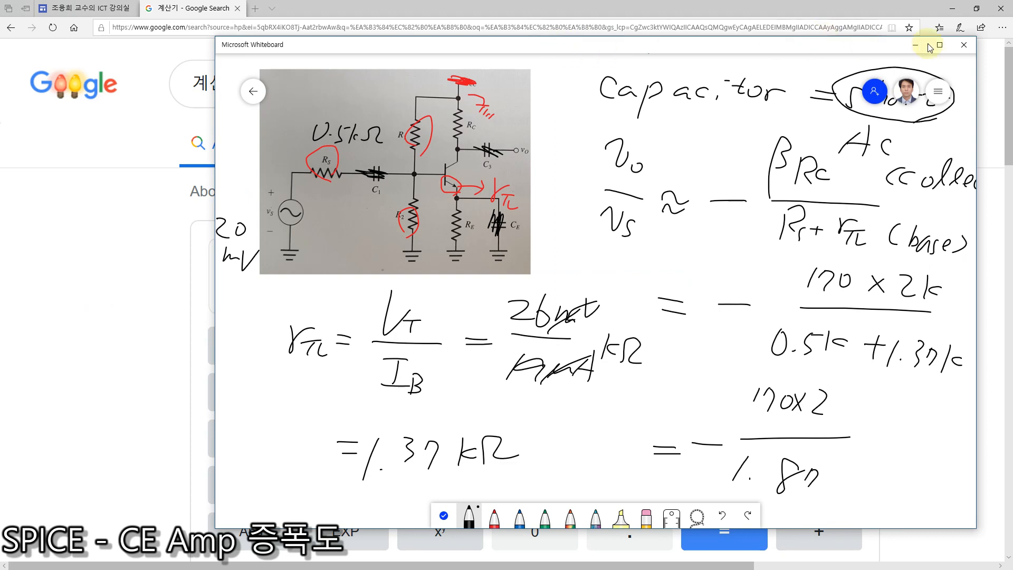
pyautogui.click(939, 47)
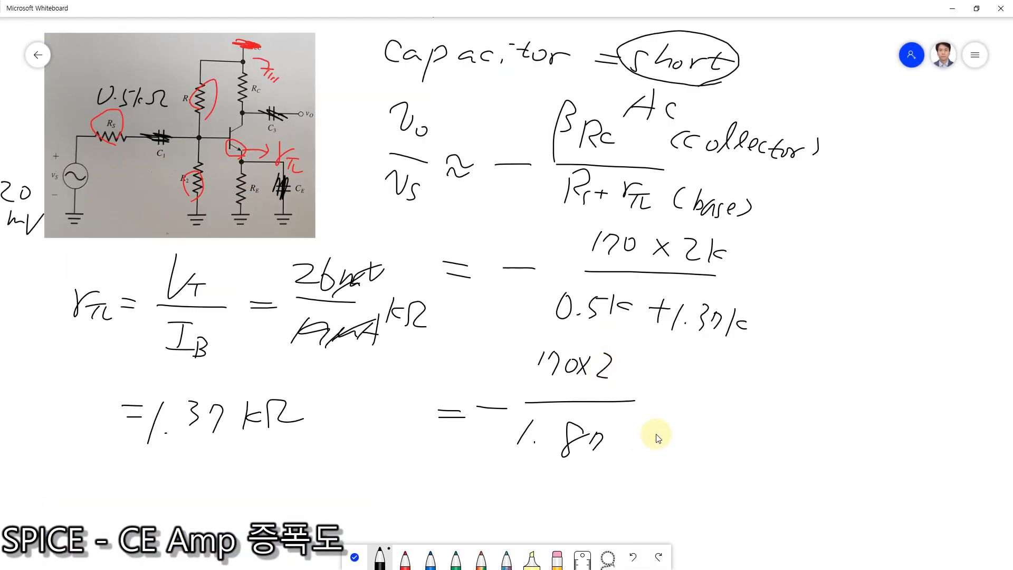
pyautogui.moveTo(661, 407)
pyautogui.mouseDown()
pyautogui.moveTo(685, 406)
pyautogui.moveTo(686, 416)
pyautogui.moveTo(743, 393)
pyautogui.moveTo(739, 420)
pyautogui.mouseUp()
pyautogui.moveTo(773, 390)
pyautogui.mouseDown()
pyautogui.moveTo(765, 397)
pyautogui.moveTo(791, 418)
pyautogui.mouseUp()
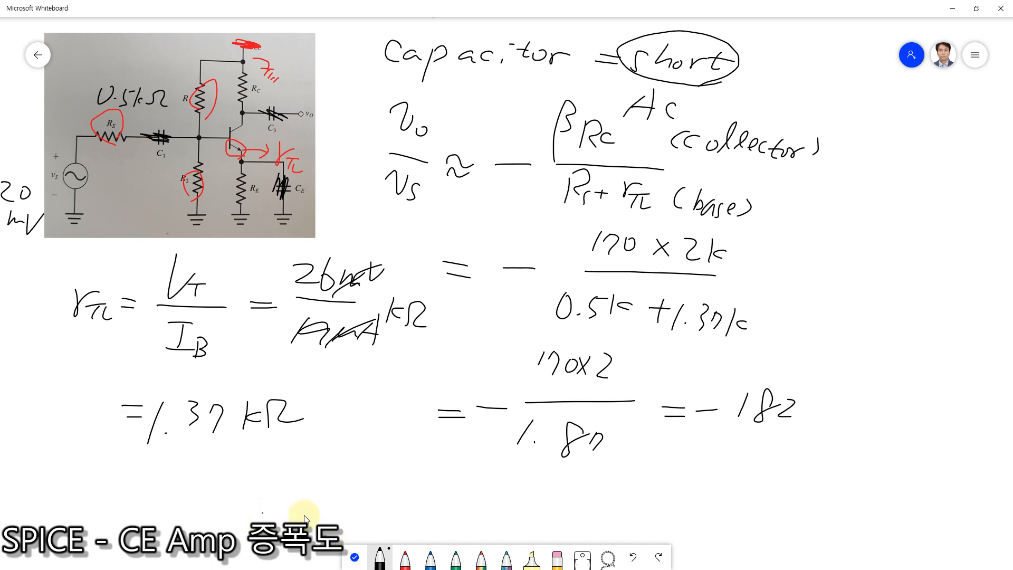
# Step: Write 증폭도 with a parenthesised note and a double-underlined dB in black on the blank area below the rπ result
pyautogui.click(353, 558)
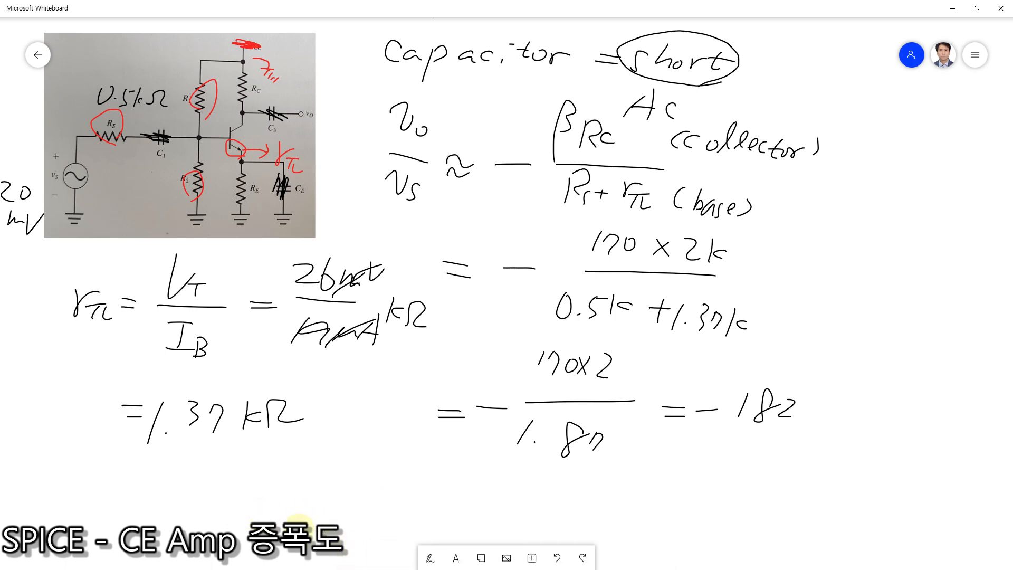
pyautogui.scroll(-5, 294, 441)
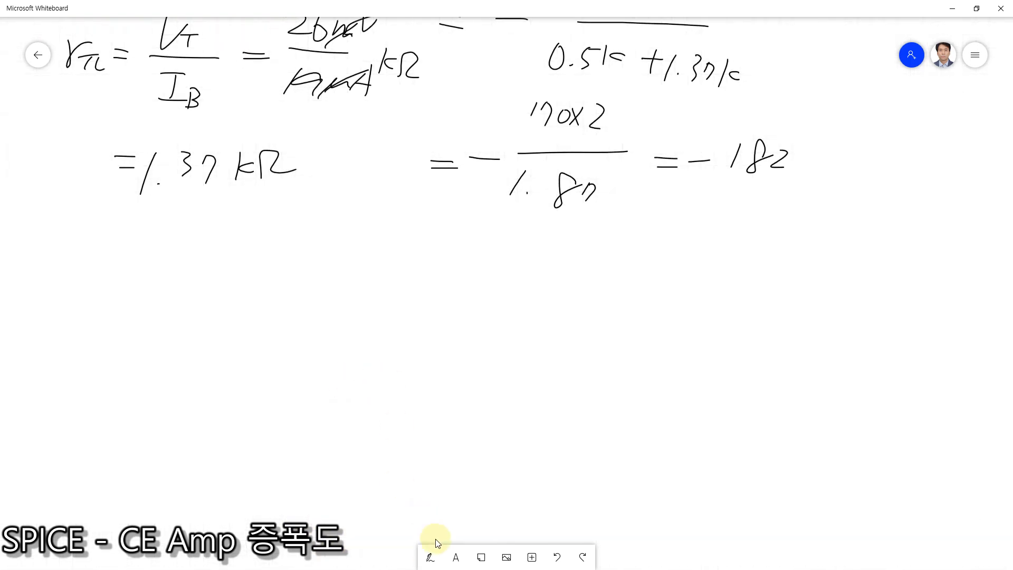
pyautogui.click(430, 557)
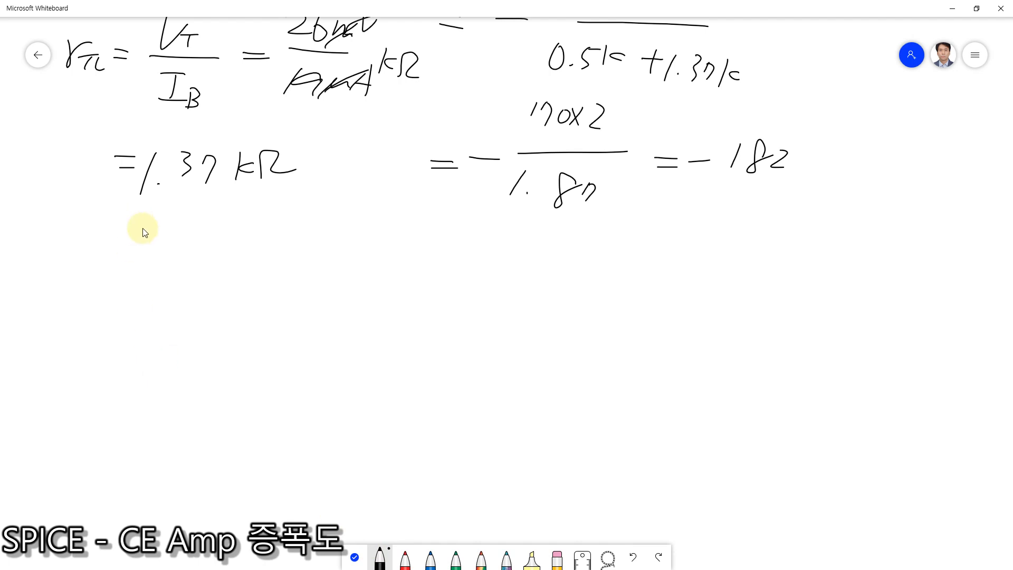
pyautogui.moveTo(117, 233); pyautogui.dragTo(121, 254)
pyautogui.moveTo(132, 242)
pyautogui.mouseDown()
pyautogui.moveTo(147, 259)
pyautogui.moveTo(177, 233)
pyautogui.moveTo(169, 247)
pyautogui.mouseUp()
pyautogui.moveTo(162, 249)
pyautogui.mouseDown()
pyautogui.moveTo(183, 247)
pyautogui.moveTo(183, 277)
pyautogui.mouseUp()
pyautogui.moveTo(196, 244); pyautogui.dragTo(212, 241)
pyautogui.moveTo(197, 244)
pyautogui.mouseDown()
pyautogui.moveTo(218, 263)
pyautogui.moveTo(204, 269)
pyautogui.mouseUp()
pyautogui.moveTo(190, 272); pyautogui.dragTo(283, 264)
pyautogui.moveTo(284, 253); pyautogui.dragTo(300, 264)
pyautogui.moveTo(302, 259); pyautogui.dragTo(312, 258)
pyautogui.moveTo(316, 251); pyautogui.dragTo(314, 269)
pyautogui.moveTo(327, 248)
pyautogui.mouseDown()
pyautogui.moveTo(325, 271)
pyautogui.moveTo(381, 264)
pyautogui.moveTo(413, 281)
pyautogui.mouseUp()
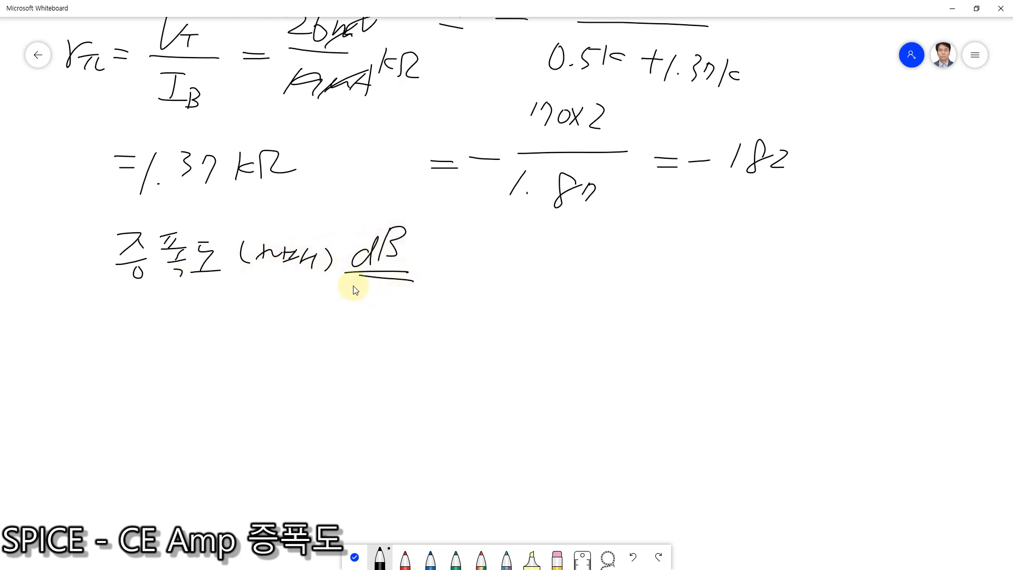
# Step: Write the Korean reading 데시벨 directly below the underlined dB
pyautogui.moveTo(348, 290); pyautogui.dragTo(342, 308)
pyautogui.moveTo(348, 289)
pyautogui.mouseDown()
pyautogui.moveTo(363, 289)
pyautogui.moveTo(366, 300)
pyautogui.mouseUp()
pyautogui.moveTo(376, 293); pyautogui.dragTo(377, 313)
pyautogui.moveTo(384, 295)
pyautogui.mouseDown()
pyautogui.moveTo(382, 313)
pyautogui.moveTo(393, 313)
pyautogui.mouseUp()
pyautogui.moveTo(408, 290)
pyautogui.mouseDown()
pyautogui.moveTo(395, 315)
pyautogui.moveTo(427, 299)
pyautogui.mouseUp()
pyautogui.moveTo(429, 296); pyautogui.dragTo(429, 305)
pyautogui.moveTo(446, 289)
pyautogui.mouseDown()
pyautogui.moveTo(429, 310)
pyautogui.moveTo(436, 316)
pyautogui.mouseUp()
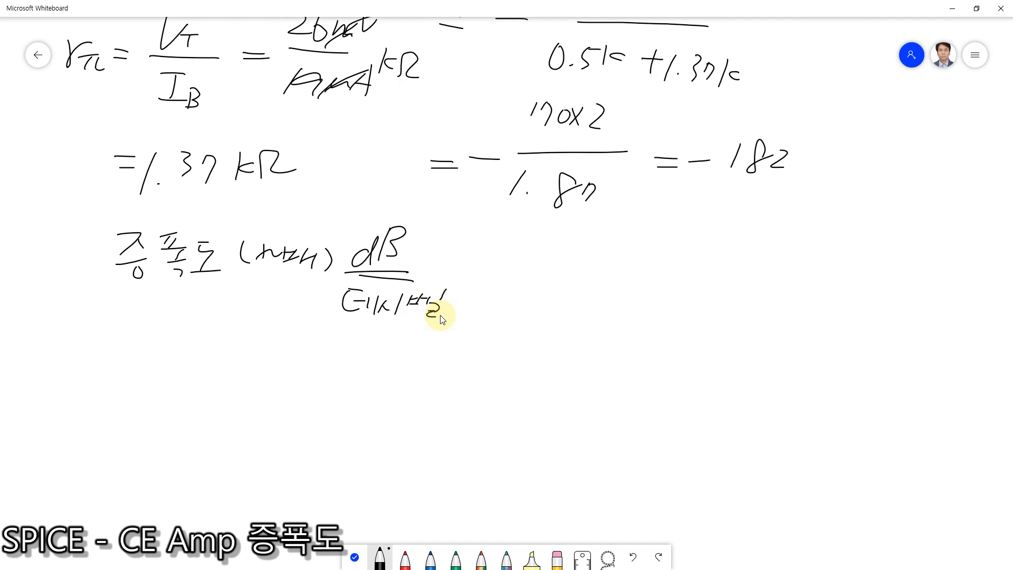
# Step: Add the note 전력비율 in parentheses under 데시벨
pyautogui.moveTo(328, 328)
pyautogui.mouseDown()
pyautogui.moveTo(330, 367)
pyautogui.moveTo(336, 351)
pyautogui.mouseUp()
pyautogui.moveTo(346, 338)
pyautogui.mouseDown()
pyautogui.moveTo(347, 348)
pyautogui.moveTo(365, 342)
pyautogui.mouseUp()
pyautogui.moveTo(369, 335); pyautogui.dragTo(368, 362)
pyautogui.moveTo(372, 336)
pyautogui.mouseDown()
pyautogui.moveTo(374, 351)
pyautogui.moveTo(425, 360)
pyautogui.mouseUp()
pyautogui.moveTo(453, 322); pyautogui.dragTo(456, 342)
pyautogui.moveTo(448, 343); pyautogui.dragTo(460, 361)
pyautogui.moveTo(476, 331)
pyautogui.mouseDown()
pyautogui.moveTo(480, 351)
pyautogui.moveTo(464, 376)
pyautogui.mouseUp()
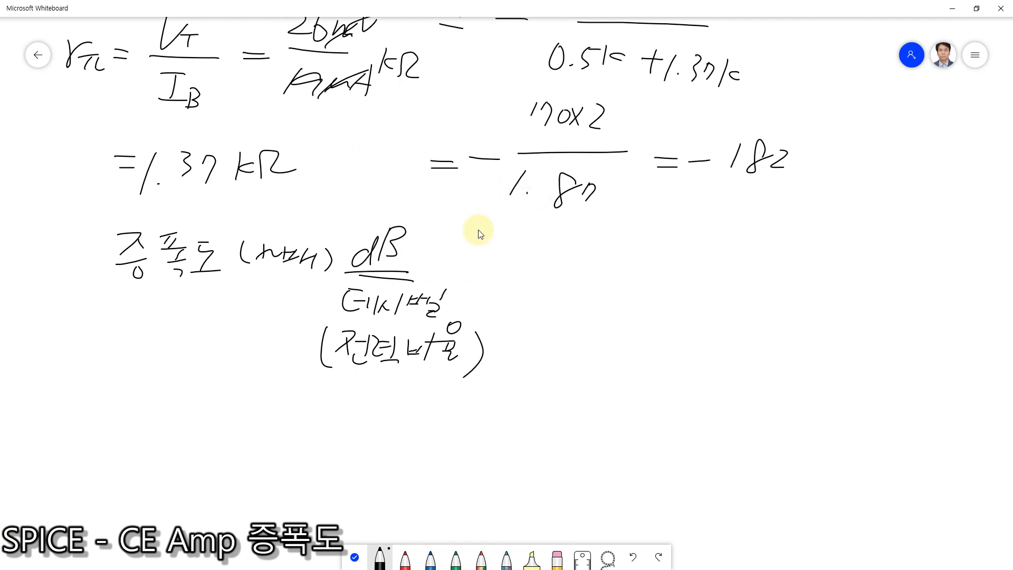
# Step: Write a circled 1 followed by the heading 전력: beside the dB note
pyautogui.moveTo(524, 236)
pyautogui.mouseDown()
pyautogui.moveTo(525, 266)
pyautogui.moveTo(537, 277)
pyautogui.mouseUp()
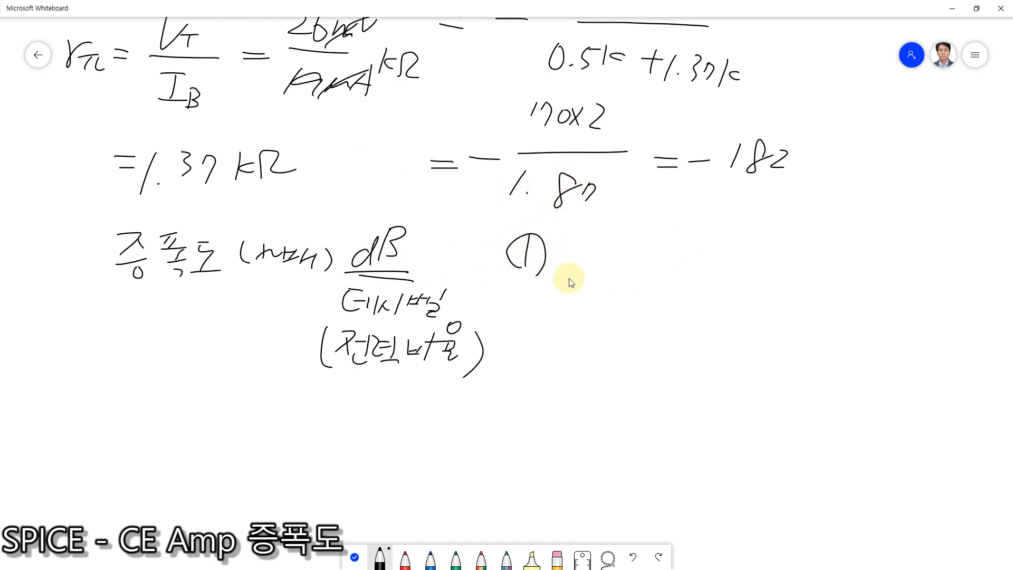
pyautogui.moveTo(557, 232)
pyautogui.mouseDown()
pyautogui.moveTo(597, 262)
pyautogui.moveTo(620, 254)
pyautogui.moveTo(622, 263)
pyautogui.mouseUp()
pyautogui.moveTo(612, 266); pyautogui.dragTo(623, 268)
pyautogui.click(638, 241)
pyautogui.click(639, 257)
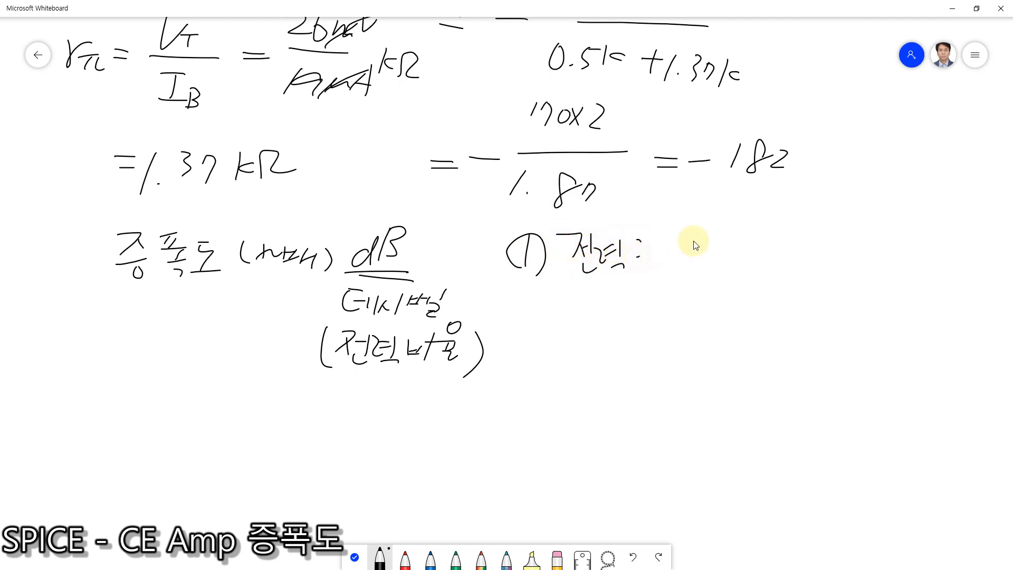
# Step: Write log10 (Po/Pi) after the 전력: heading, leaving space for a factor before log10
pyautogui.moveTo(699, 264); pyautogui.dragTo(725, 249)
pyautogui.moveTo(738, 247); pyautogui.dragTo(746, 260)
pyautogui.moveTo(760, 240); pyautogui.dragTo(758, 242)
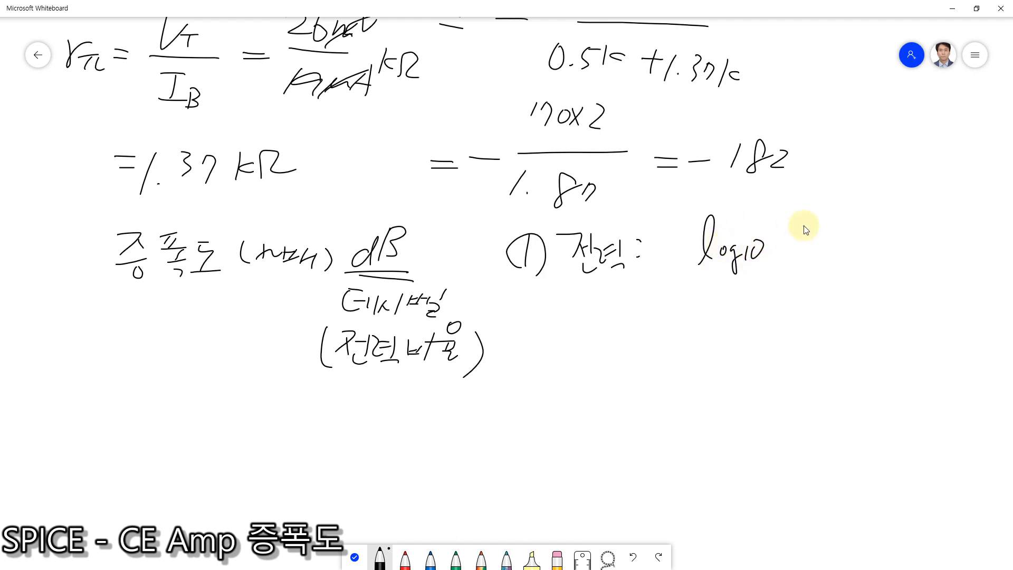
pyautogui.moveTo(795, 206)
pyautogui.mouseDown()
pyautogui.moveTo(805, 263)
pyautogui.moveTo(841, 256)
pyautogui.mouseUp()
pyautogui.moveTo(853, 224); pyautogui.dragTo(858, 224)
pyautogui.moveTo(817, 189); pyautogui.dragTo(818, 217)
pyautogui.moveTo(819, 182)
pyautogui.mouseDown()
pyautogui.moveTo(835, 182)
pyautogui.moveTo(828, 199)
pyautogui.mouseUp()
pyautogui.moveTo(843, 194); pyautogui.dragTo(878, 257)
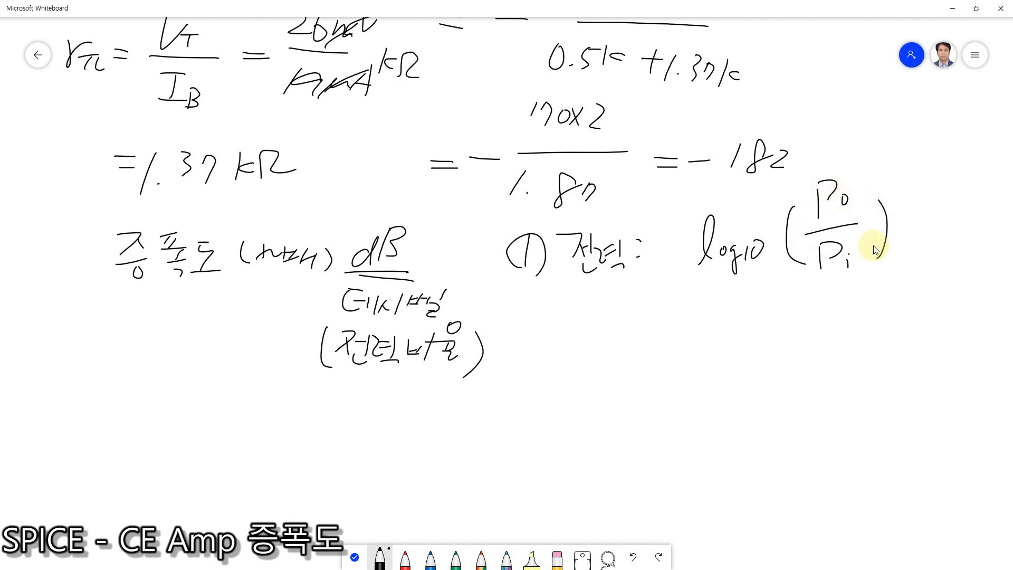
# Step: Insert 10× before log10, mark the 10 with a brace, and write ten with an arrow down to deci beneath it
pyautogui.moveTo(681, 248); pyautogui.dragTo(689, 257)
pyautogui.moveTo(689, 248)
pyautogui.mouseDown()
pyautogui.moveTo(652, 267)
pyautogui.moveTo(669, 238)
pyautogui.mouseUp()
pyautogui.moveTo(640, 282)
pyautogui.mouseDown()
pyautogui.moveTo(678, 273)
pyautogui.moveTo(646, 327)
pyautogui.moveTo(659, 316)
pyautogui.mouseUp()
pyautogui.moveTo(662, 319); pyautogui.dragTo(698, 317)
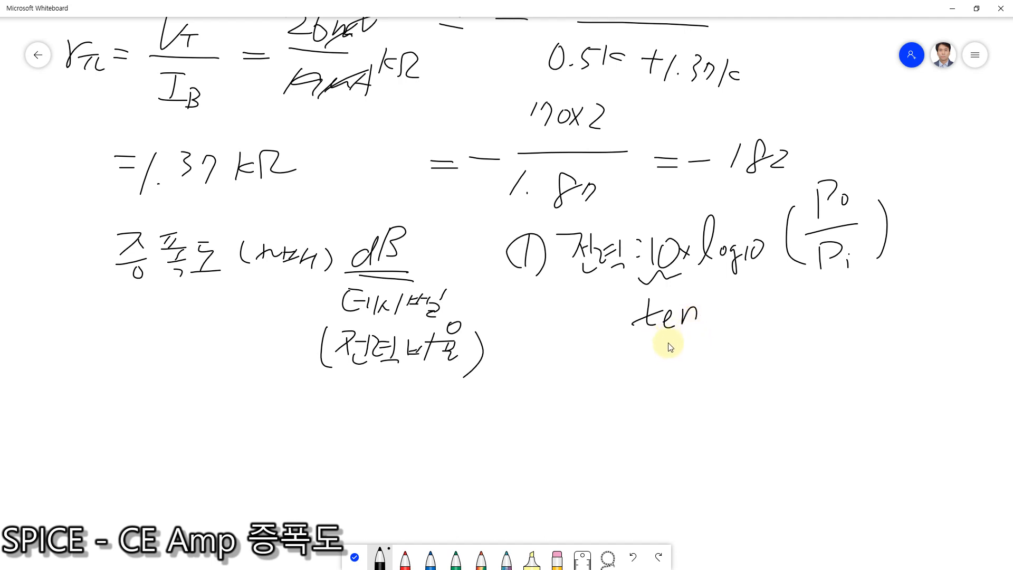
pyautogui.moveTo(671, 343); pyautogui.dragTo(670, 359)
pyautogui.moveTo(661, 351)
pyautogui.mouseDown()
pyautogui.moveTo(675, 353)
pyautogui.moveTo(655, 370)
pyautogui.moveTo(677, 389)
pyautogui.mouseUp()
pyautogui.moveTo(692, 387); pyautogui.dragTo(692, 371)
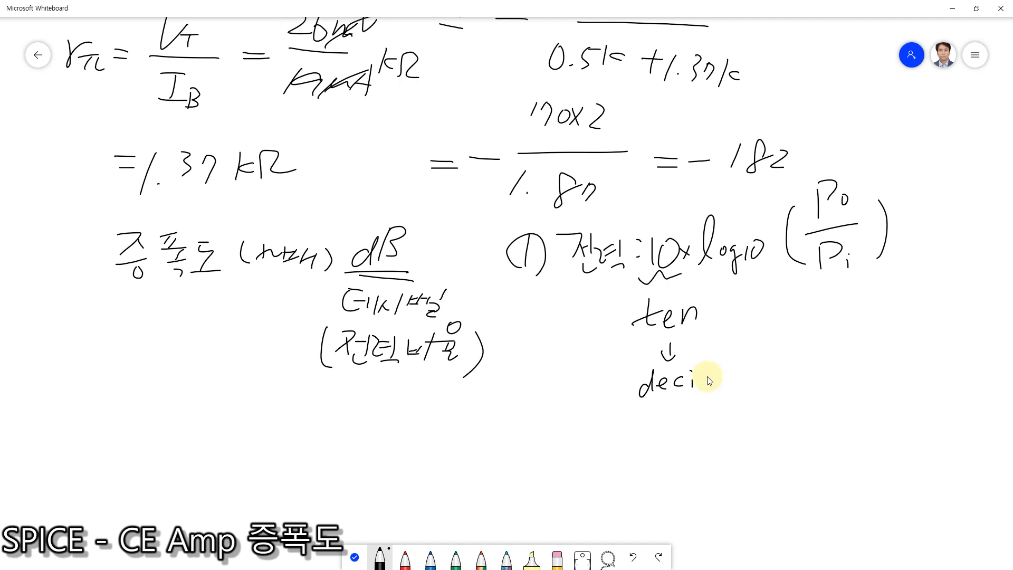
# Step: Write (10) after deci and start a second item below with a circled 2 and the heading 전압
pyautogui.moveTo(727, 363); pyautogui.dragTo(722, 388)
pyautogui.moveTo(741, 359)
pyautogui.mouseDown()
pyautogui.moveTo(738, 389)
pyautogui.moveTo(762, 365)
pyautogui.moveTo(766, 379)
pyautogui.mouseUp()
pyautogui.moveTo(502, 441); pyautogui.dragTo(523, 459)
pyautogui.moveTo(545, 425)
pyautogui.mouseDown()
pyautogui.moveTo(569, 437)
pyautogui.moveTo(612, 437)
pyautogui.mouseUp()
pyautogui.moveTo(603, 444); pyautogui.dragTo(611, 444)
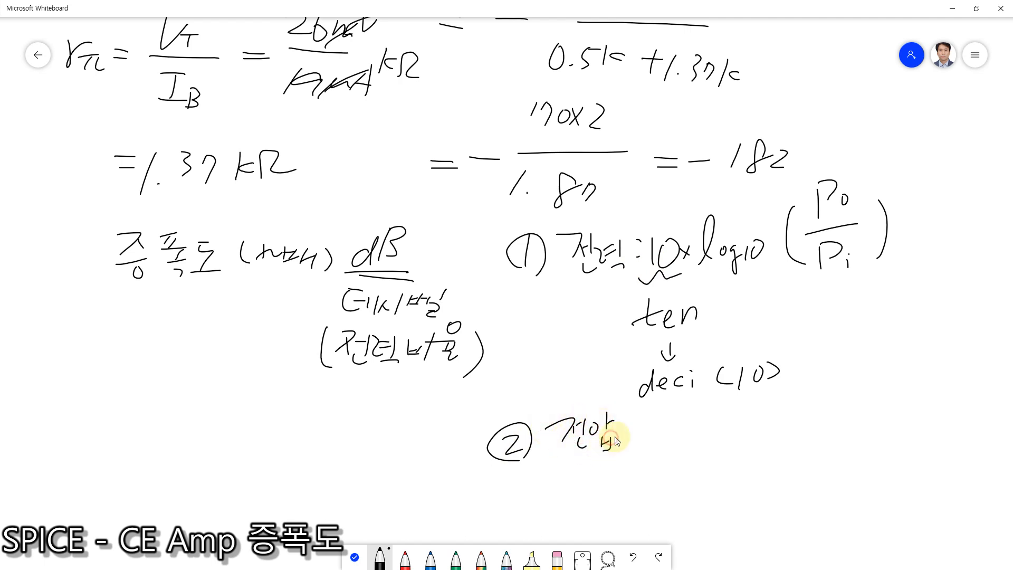
# Step: Write the voltage formula : 20 × log10 (Vo/Vi) after the 전압 heading
pyautogui.moveTo(644, 415); pyautogui.dragTo(649, 430)
pyautogui.moveTo(672, 418)
pyautogui.mouseDown()
pyautogui.moveTo(697, 437)
pyautogui.moveTo(703, 423)
pyautogui.moveTo(744, 434)
pyautogui.mouseUp()
pyautogui.moveTo(741, 417); pyautogui.dragTo(731, 438)
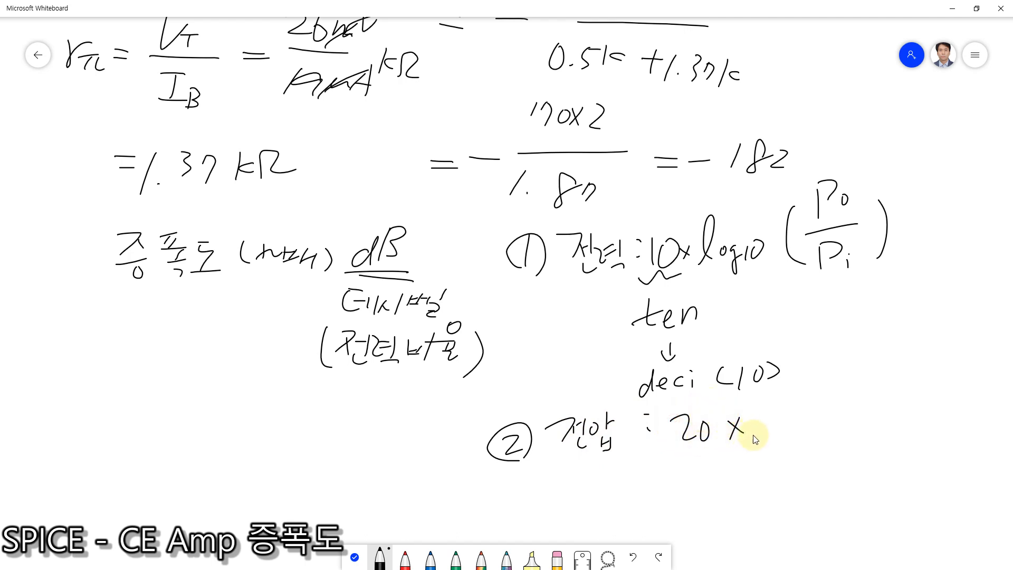
pyautogui.moveTo(766, 406)
pyautogui.mouseDown()
pyautogui.moveTo(753, 438)
pyautogui.moveTo(775, 428)
pyautogui.moveTo(787, 456)
pyautogui.moveTo(803, 441)
pyautogui.mouseUp()
pyautogui.moveTo(813, 426); pyautogui.dragTo(812, 427)
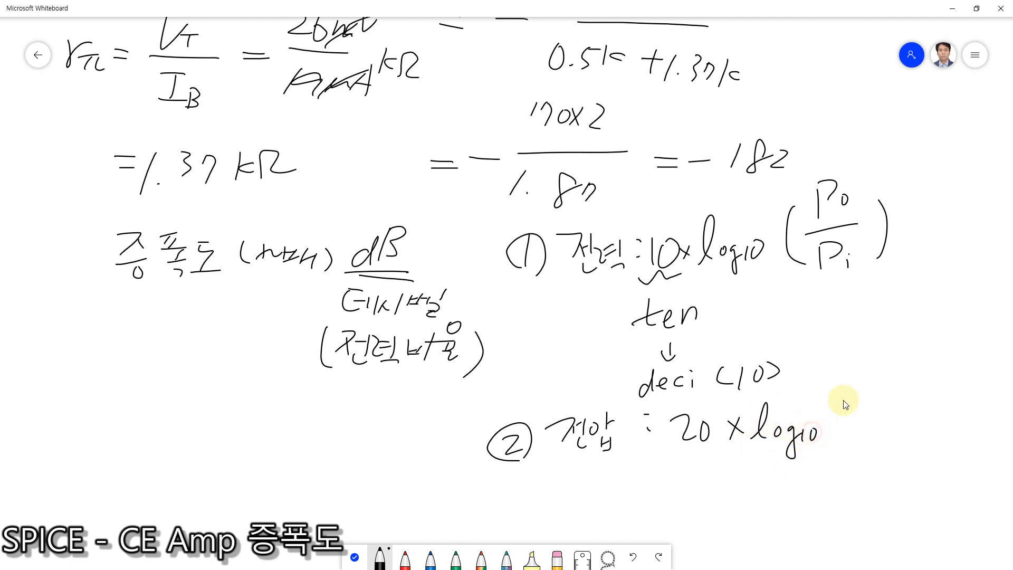
pyautogui.moveTo(845, 396)
pyautogui.mouseDown()
pyautogui.moveTo(836, 444)
pyautogui.moveTo(874, 428)
pyautogui.moveTo(879, 449)
pyautogui.moveTo(885, 418)
pyautogui.moveTo(873, 384)
pyautogui.moveTo(902, 431)
pyautogui.mouseUp()
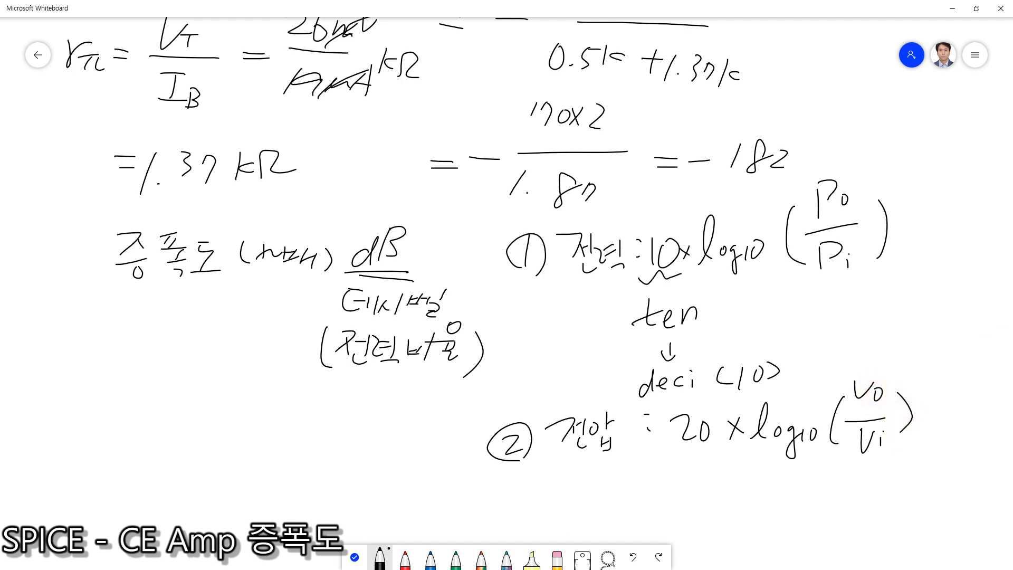
# Step: Write dB = 20 × log10 (182) in black below the 전압 formula
pyautogui.hotkey('alt', 'Tab')
pyautogui.click(355, 557)
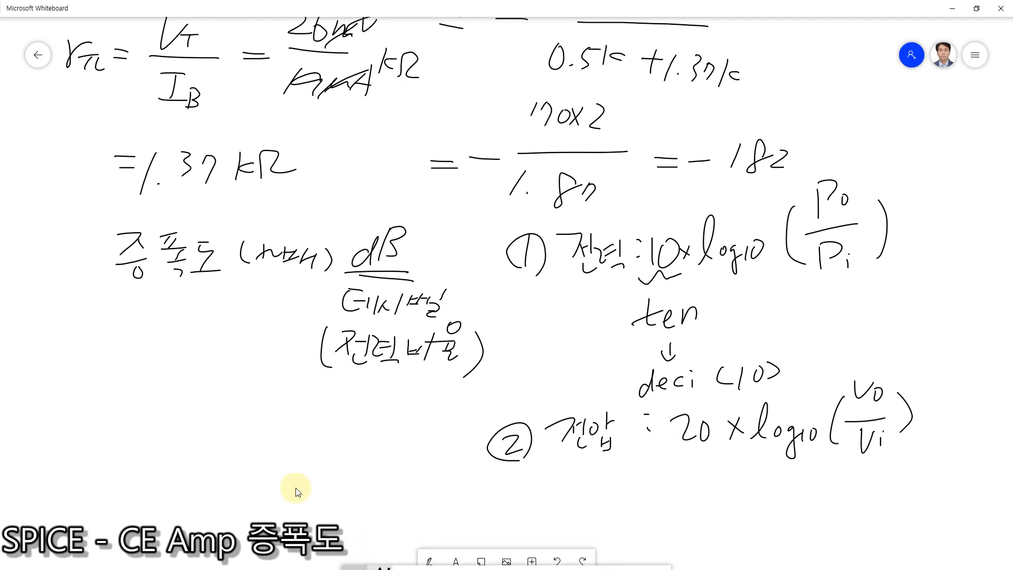
pyautogui.moveTo(297, 490); pyautogui.dragTo(262, 355)
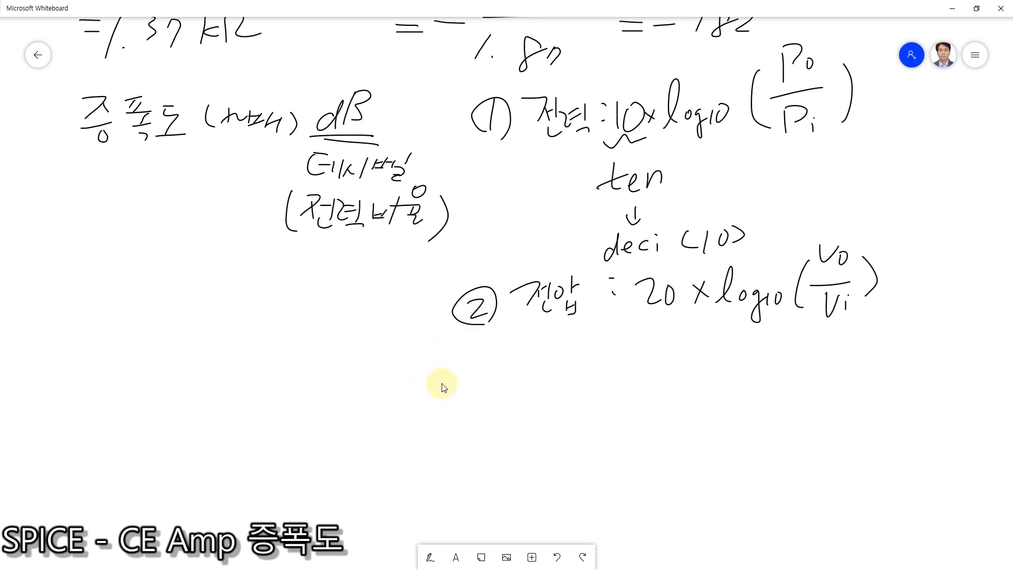
pyautogui.click(431, 556)
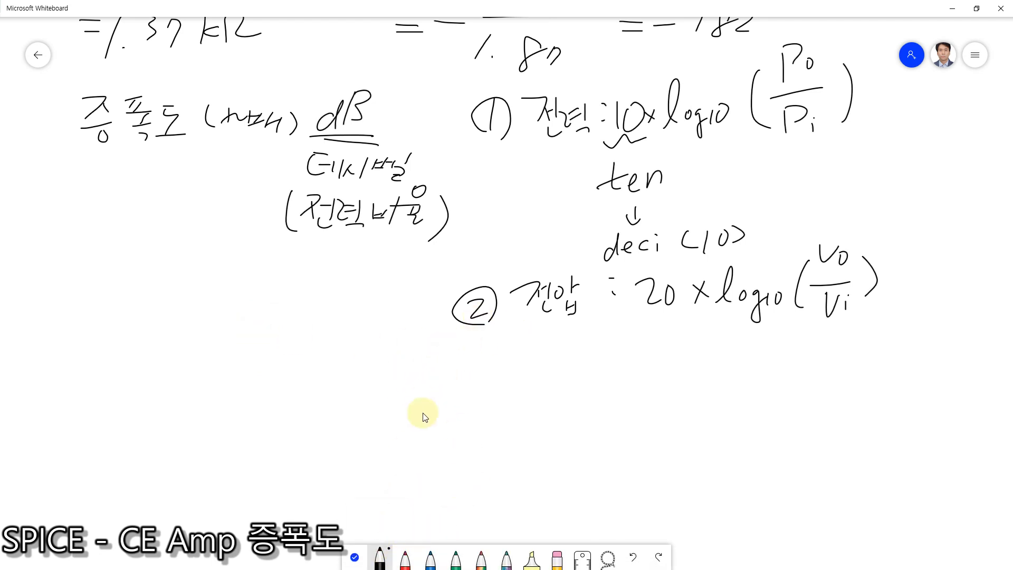
pyautogui.moveTo(446, 382)
pyautogui.mouseDown()
pyautogui.moveTo(463, 351)
pyautogui.moveTo(486, 369)
pyautogui.moveTo(571, 361)
pyautogui.moveTo(640, 380)
pyautogui.moveTo(667, 373)
pyautogui.moveTo(669, 406)
pyautogui.moveTo(735, 335)
pyautogui.moveTo(744, 397)
pyautogui.mouseUp()
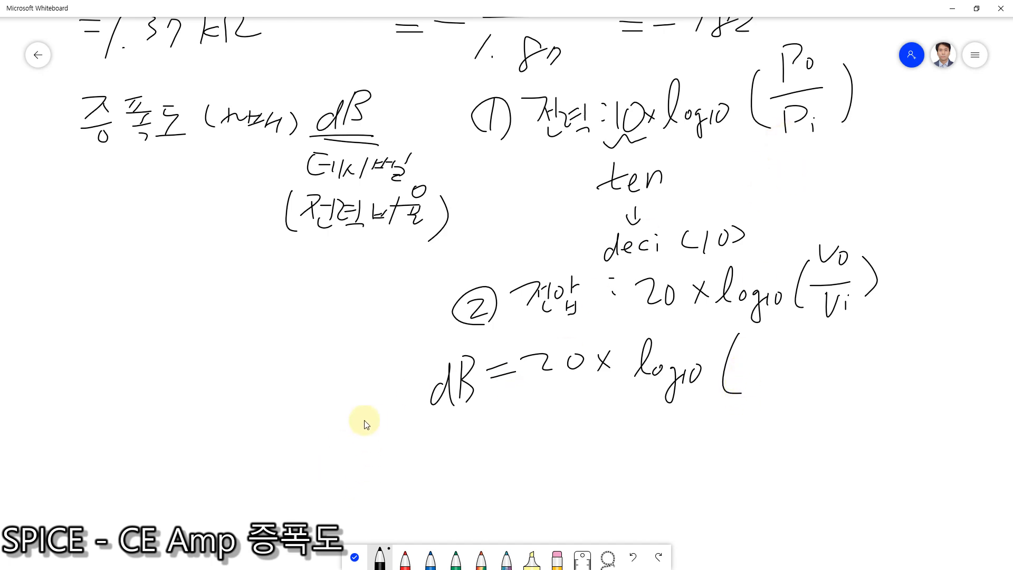
pyautogui.scroll(-4, 367, 425)
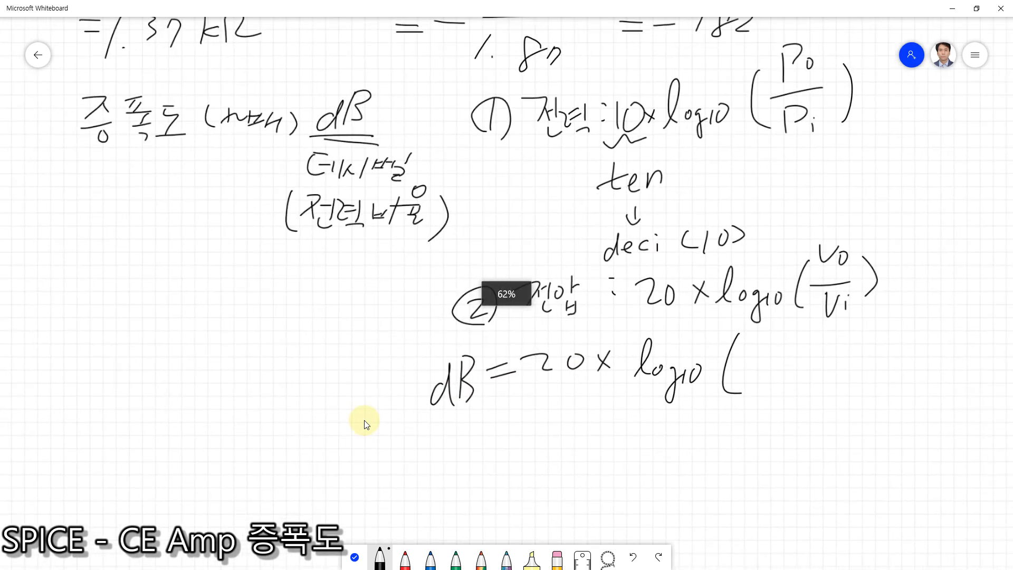
pyautogui.scroll(-3, 366, 425)
pyautogui.scroll(3, 367, 424)
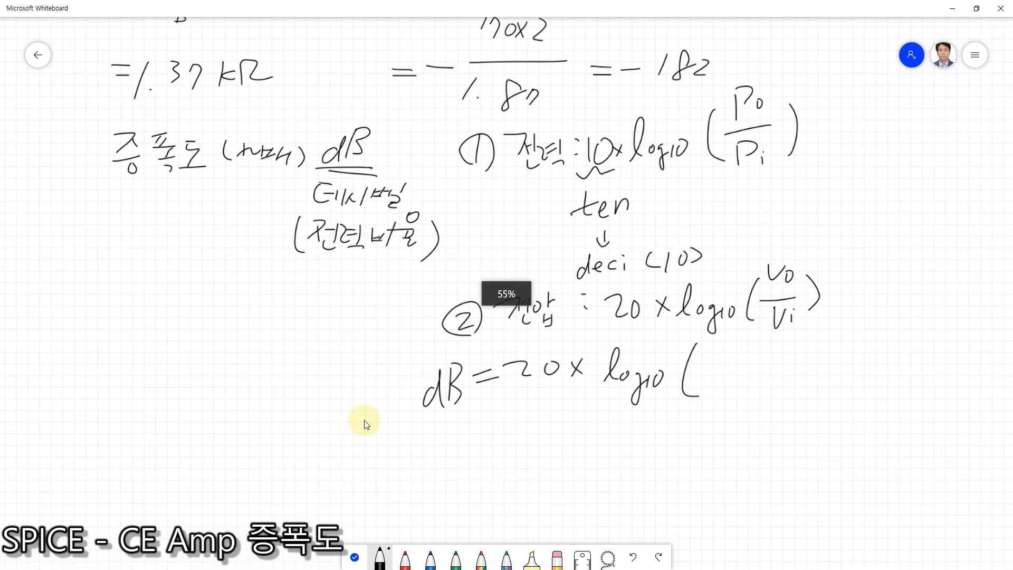
pyautogui.scroll(2, 366, 425)
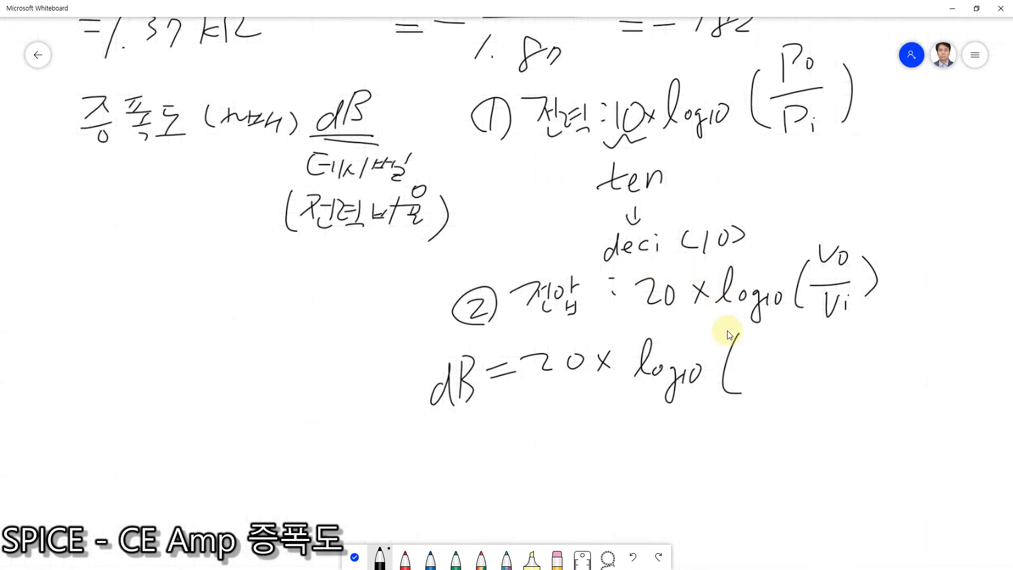
pyautogui.moveTo(761, 336); pyautogui.dragTo(756, 391)
pyautogui.moveTo(802, 352)
pyautogui.mouseDown()
pyautogui.moveTo(796, 370)
pyautogui.moveTo(831, 384)
pyautogui.mouseUp()
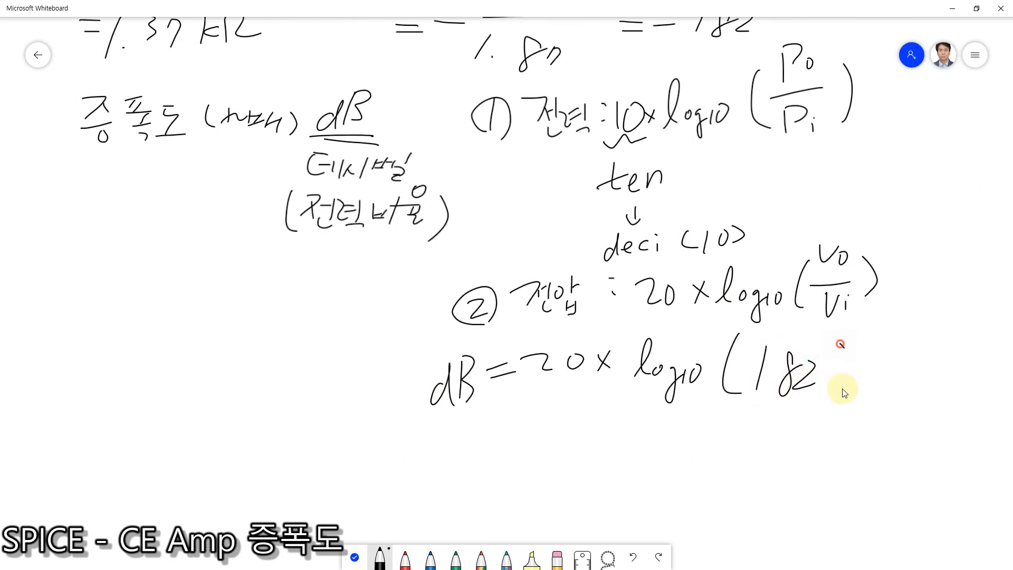
pyautogui.moveTo(840, 343); pyautogui.dragTo(836, 397)
# Step: Switch to the Google calculator in the browser and calculate 20 × log(182)
pyautogui.moveTo(131, 18); pyautogui.dragTo(996, 55)
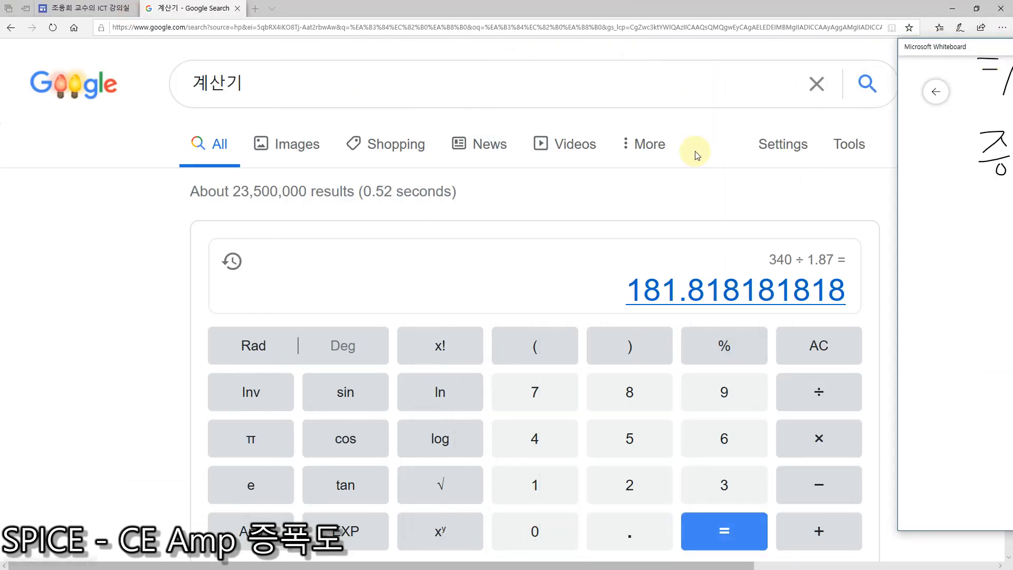
pyautogui.click(824, 342)
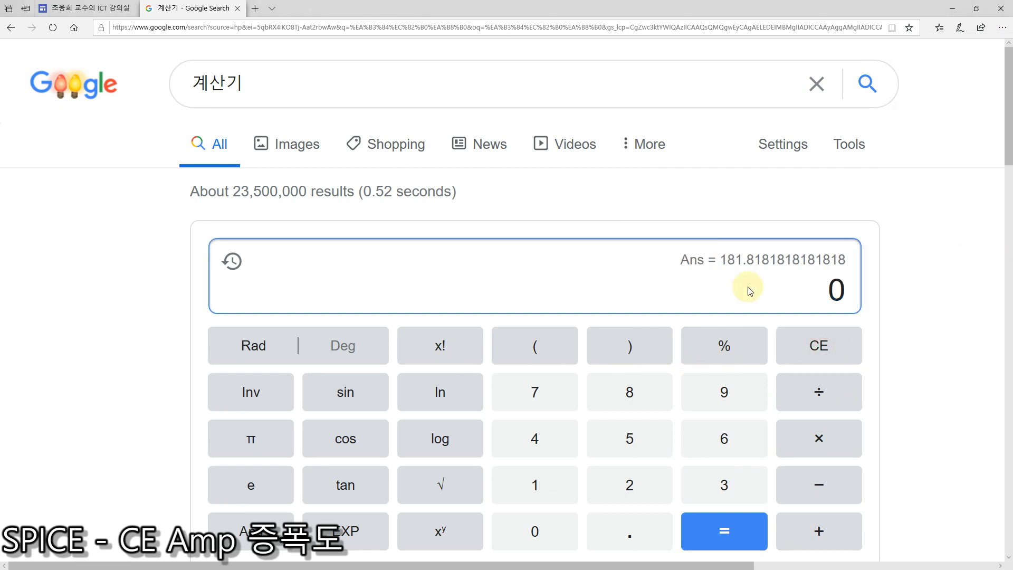
pyautogui.click(635, 499)
pyautogui.click(534, 528)
pyautogui.click(819, 437)
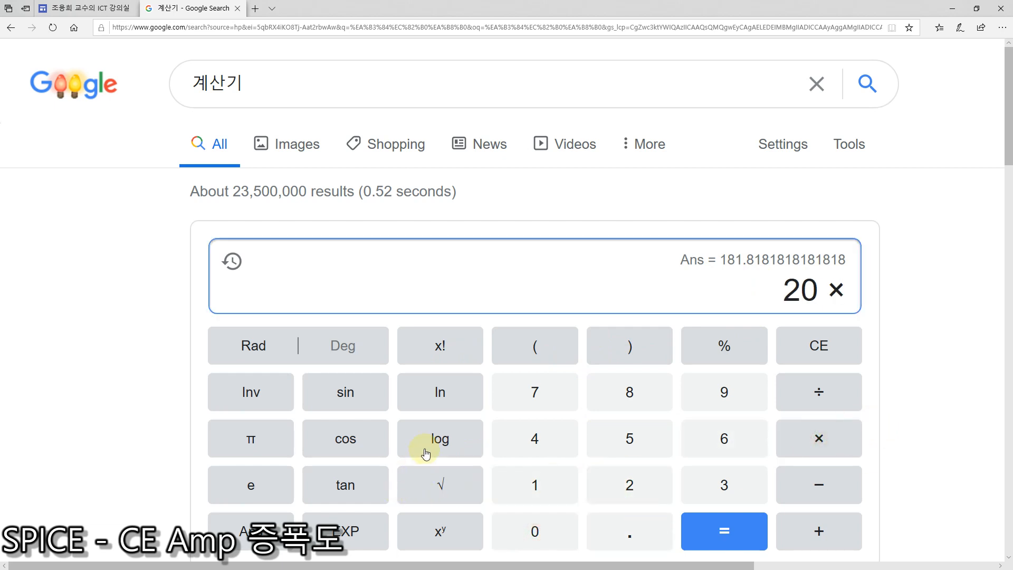
pyautogui.click(441, 443)
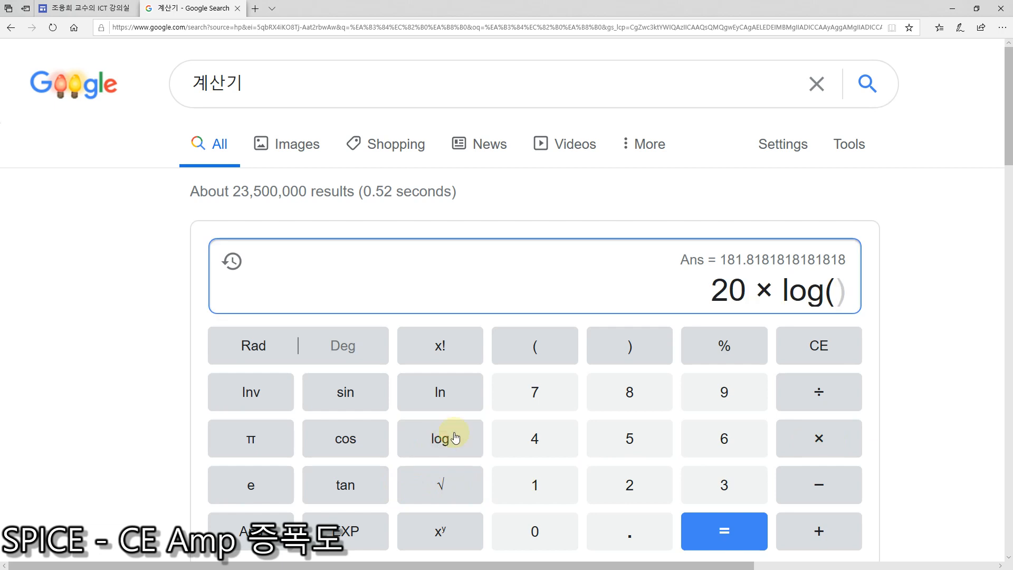
pyautogui.click(530, 483)
pyautogui.click(631, 389)
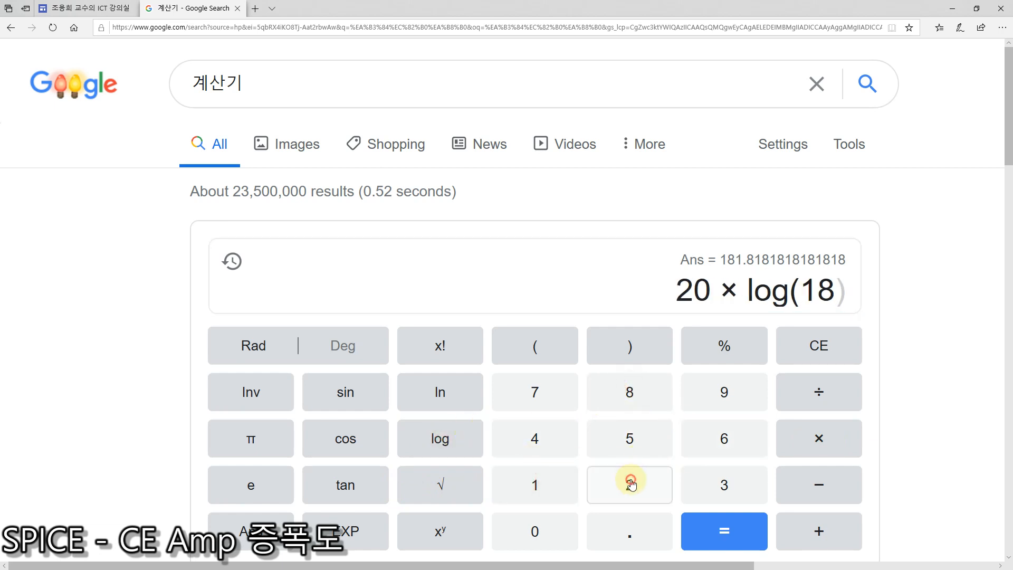
pyautogui.click(632, 481)
pyautogui.click(638, 350)
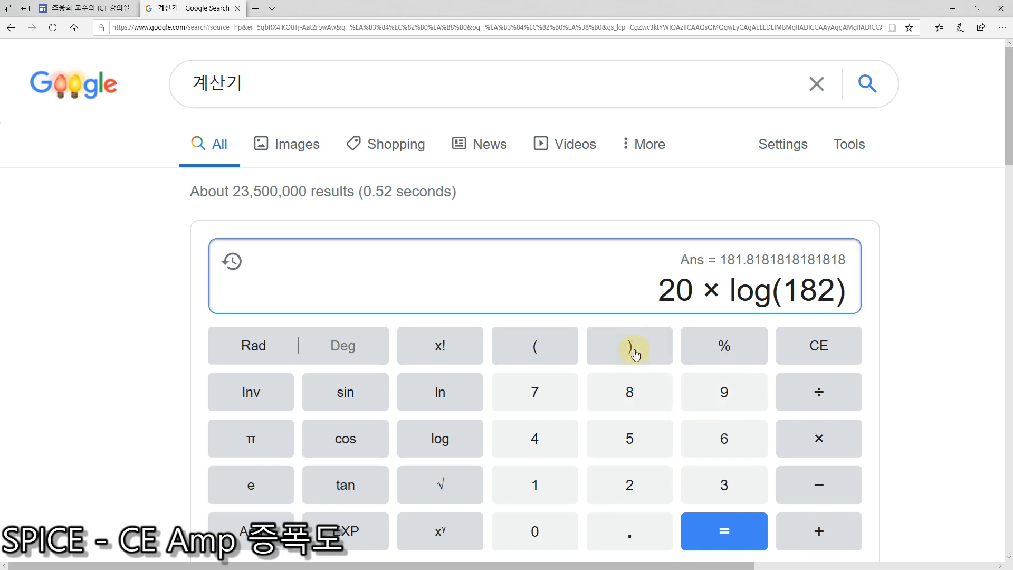
pyautogui.click(728, 532)
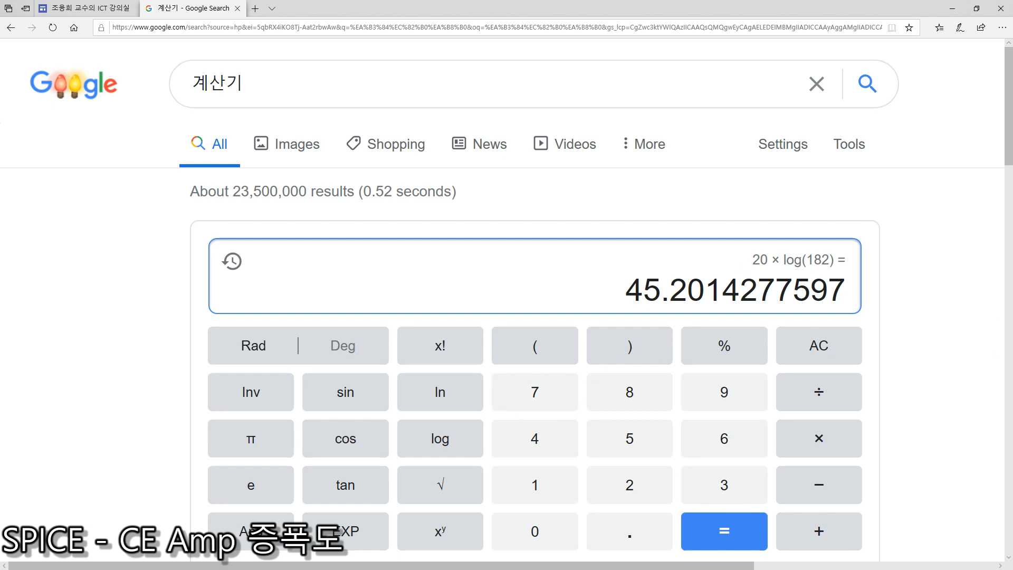
# Step: Return to Microsoft Whiteboard, write = 45.2dB under the dB equation, and maximize the whiteboard window
pyautogui.hotkey('alt', 'Tab')
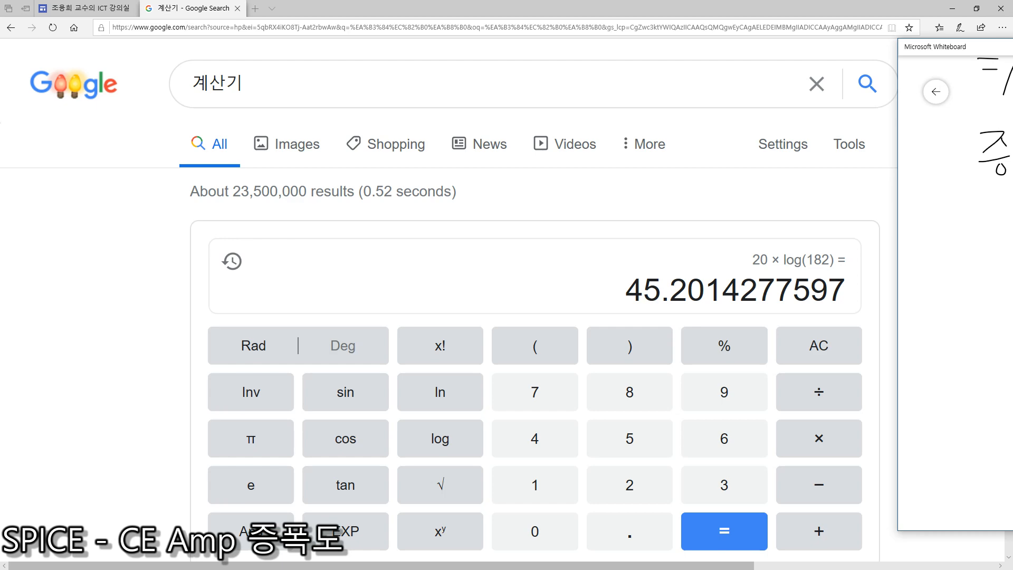
pyautogui.moveTo(1012, 47); pyautogui.dragTo(918, 69)
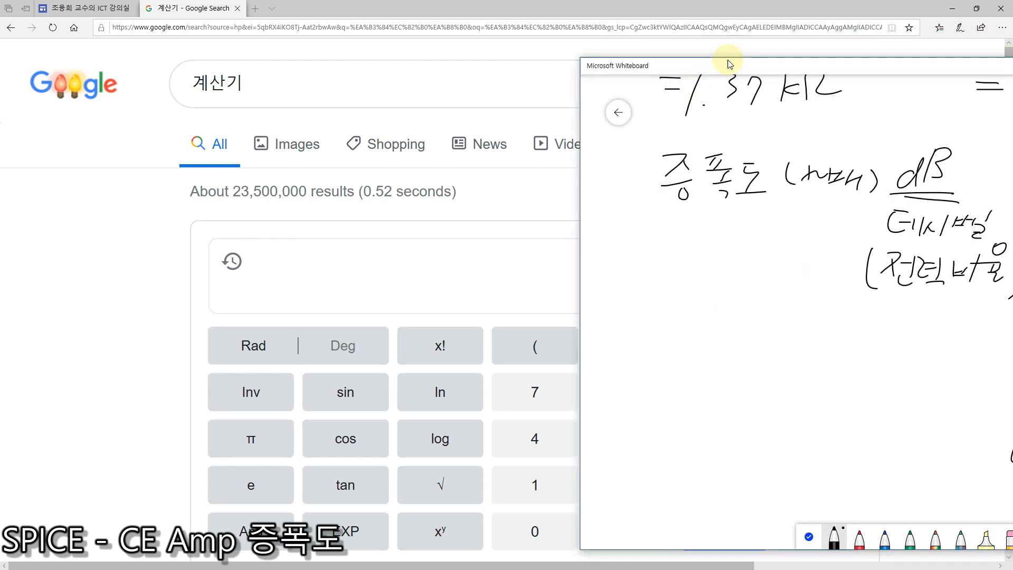
pyautogui.moveTo(722, 66); pyautogui.dragTo(358, 45)
pyautogui.moveTo(663, 43); pyautogui.dragTo(552, 77)
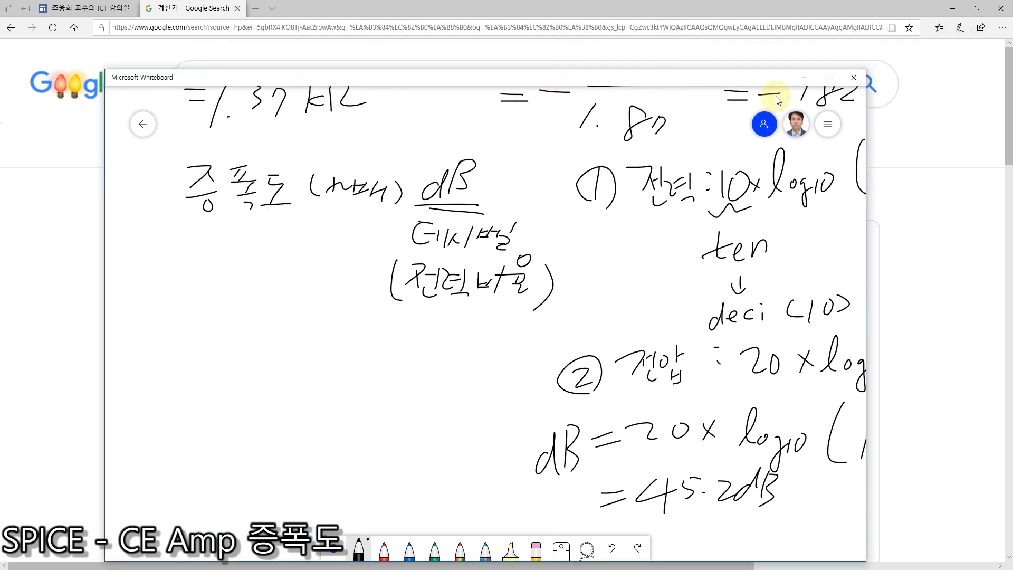
pyautogui.click(829, 77)
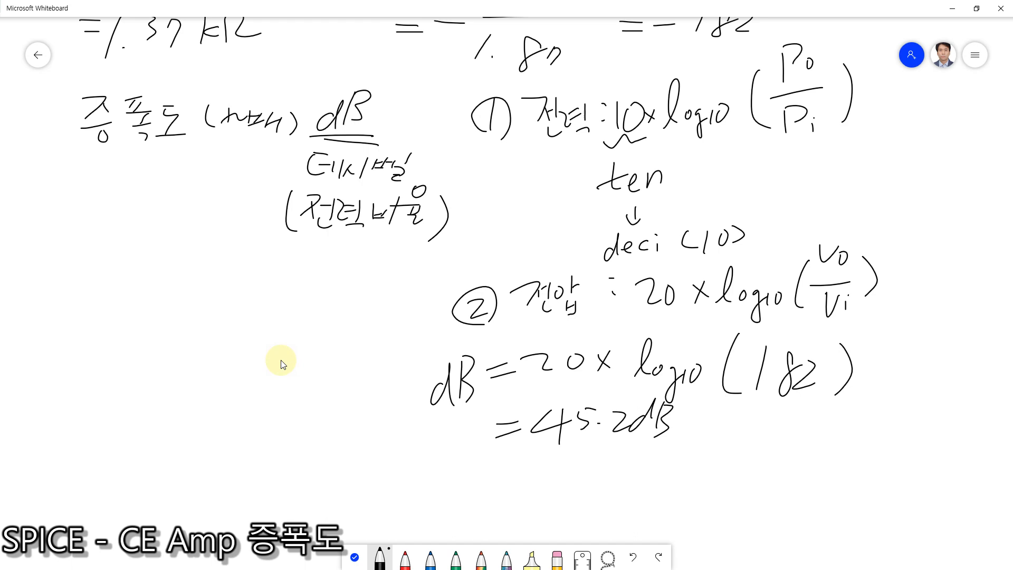
# Step: Circle the 45.2dB result and the 182 gain value in red
pyautogui.click(405, 558)
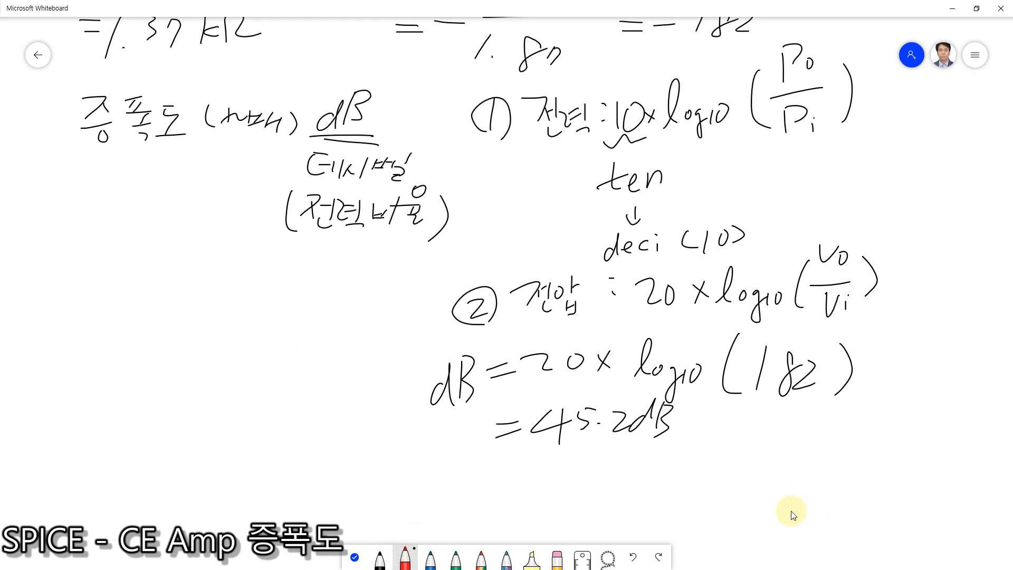
pyautogui.moveTo(670, 457)
pyautogui.mouseDown()
pyautogui.moveTo(582, 445)
pyautogui.moveTo(546, 389)
pyautogui.moveTo(730, 430)
pyautogui.moveTo(660, 467)
pyautogui.mouseUp()
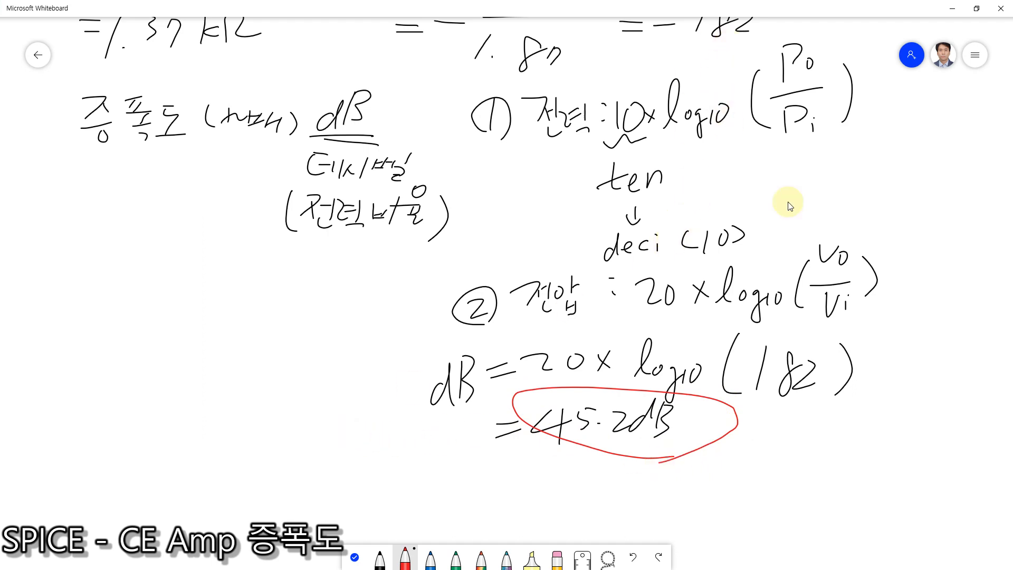
pyautogui.scroll(-2, 731, 288)
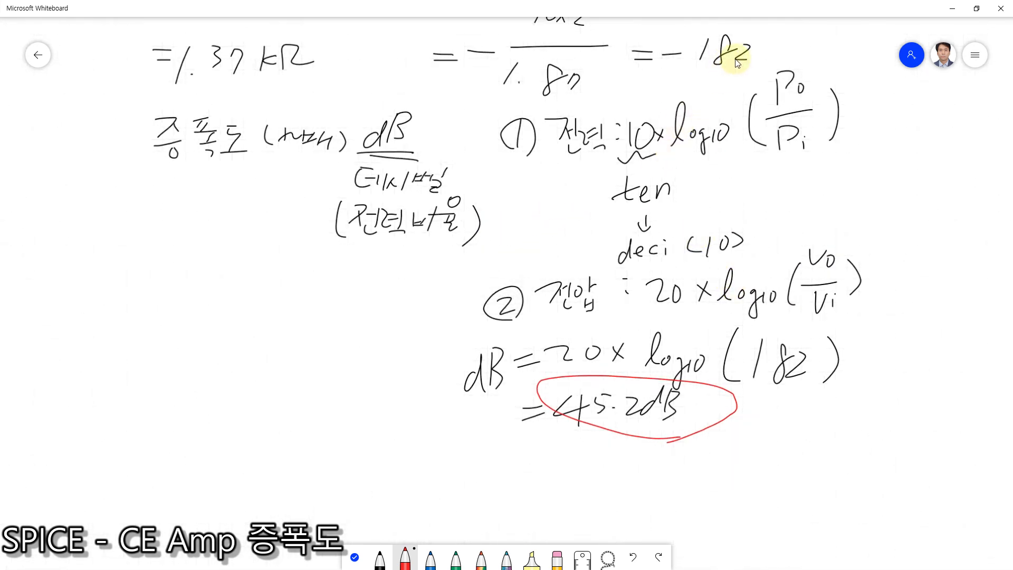
pyautogui.moveTo(758, 67)
pyautogui.mouseDown()
pyautogui.moveTo(671, 78)
pyautogui.moveTo(751, 65)
pyautogui.mouseUp()
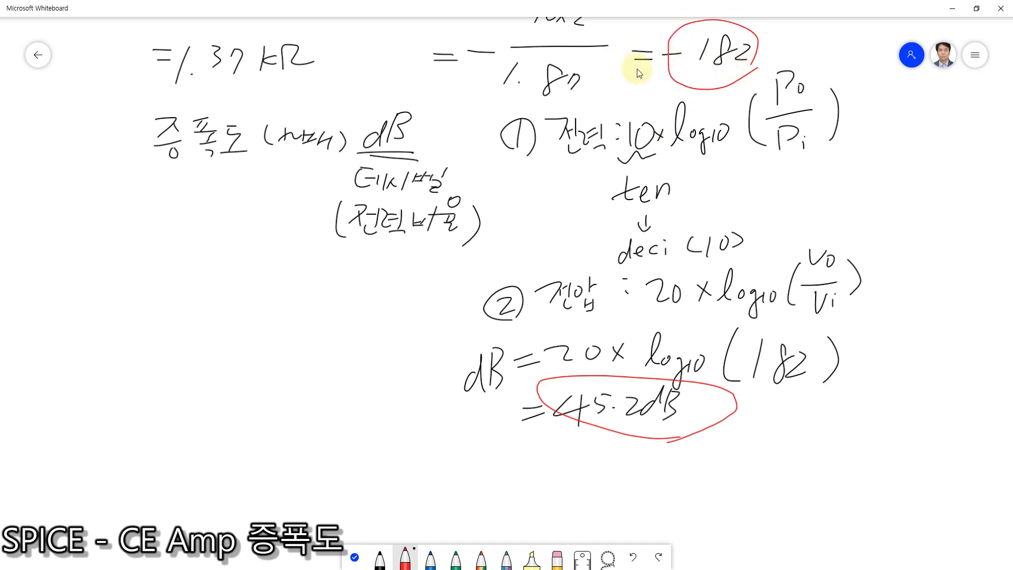
# Step: Circle the minus sign before 182 in red and draw an arrow from it to the red note 입력과 출력 위상 180°
pyautogui.moveTo(666, 66)
pyautogui.mouseDown()
pyautogui.moveTo(653, 66)
pyautogui.moveTo(669, 70)
pyautogui.mouseUp()
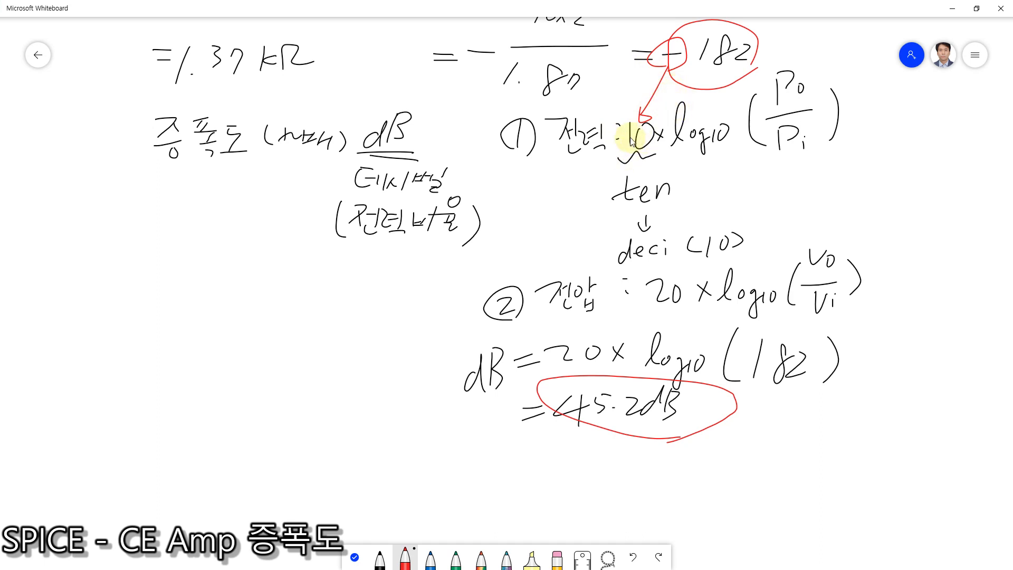
pyautogui.moveTo(643, 119); pyautogui.dragTo(579, 218)
pyautogui.moveTo(511, 220)
pyautogui.mouseDown()
pyautogui.moveTo(515, 251)
pyautogui.moveTo(522, 228)
pyautogui.moveTo(554, 232)
pyautogui.moveTo(583, 216)
pyautogui.moveTo(588, 232)
pyautogui.moveTo(602, 222)
pyautogui.moveTo(623, 248)
pyautogui.mouseUp()
pyautogui.click(517, 265)
pyautogui.moveTo(517, 264)
pyautogui.mouseDown()
pyautogui.moveTo(544, 259)
pyautogui.moveTo(564, 293)
pyautogui.moveTo(608, 246)
pyautogui.mouseUp()
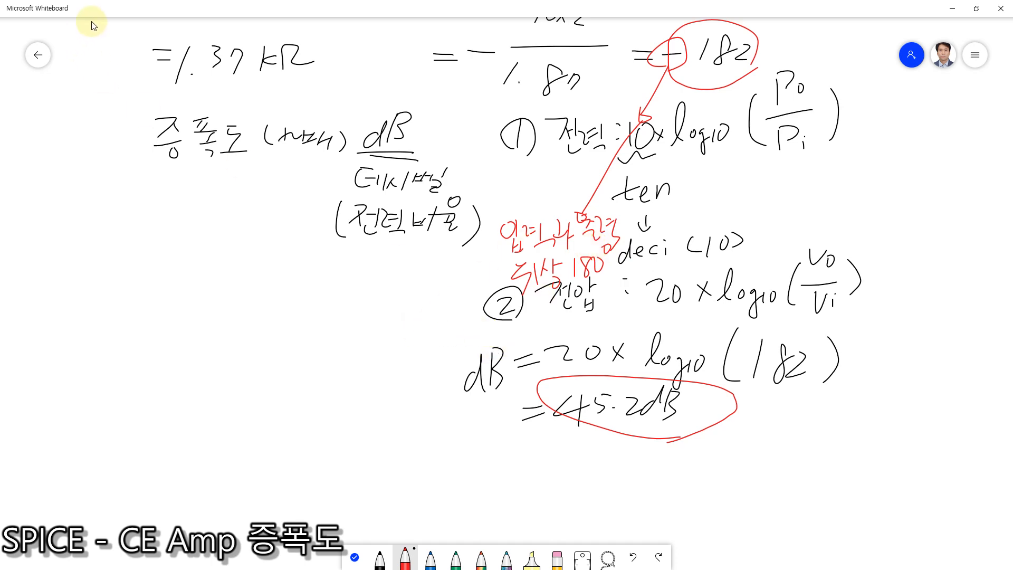
# Step: Switch to QucsStudio, clearing the whiteboard and browser out of the way, and fit the whole bjt12.sch schematic in view
pyautogui.moveTo(97, 10); pyautogui.dragTo(628, 117)
pyautogui.click(68, 272)
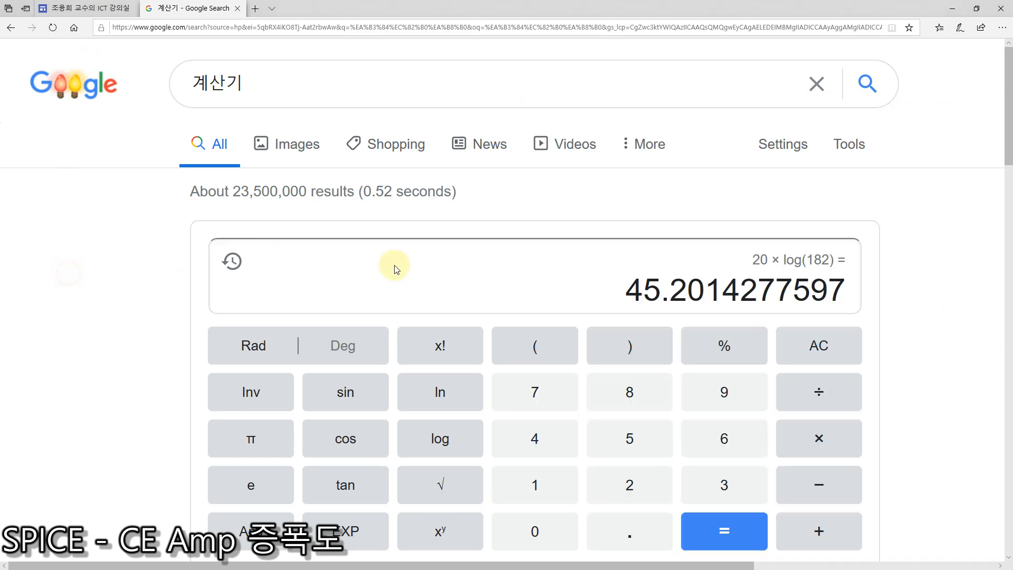
pyautogui.click(951, 9)
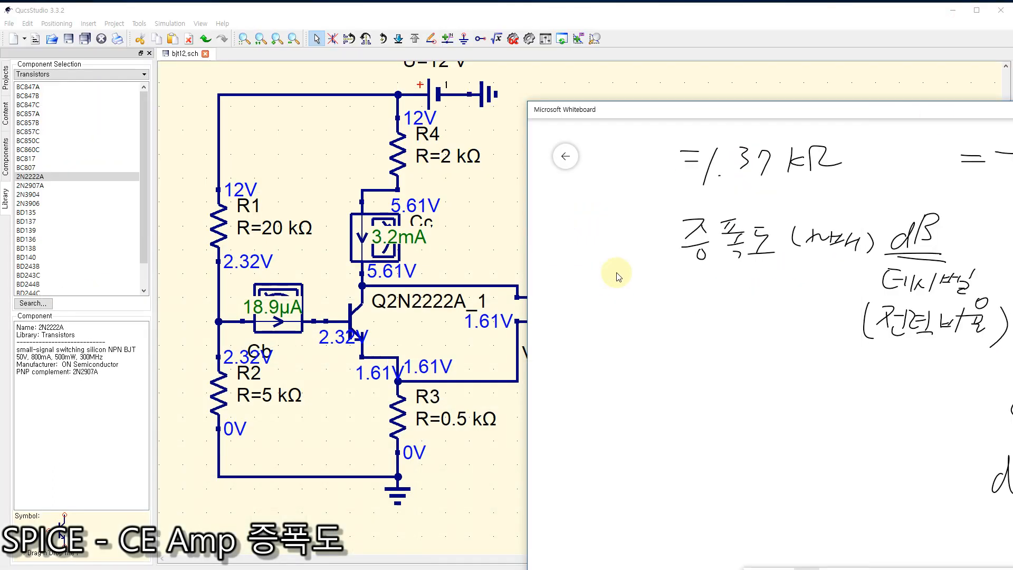
pyautogui.click(305, 83)
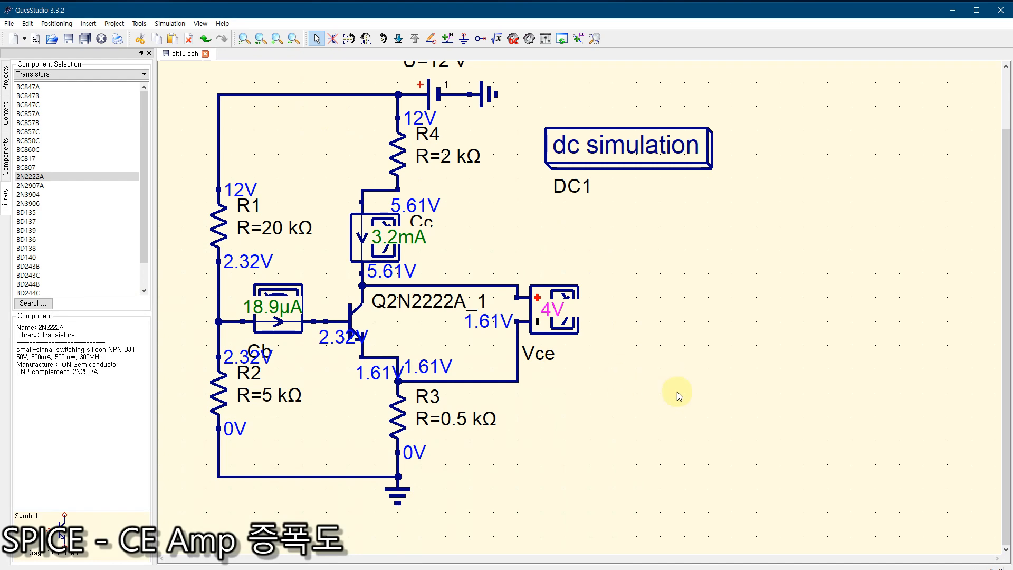
pyautogui.click(244, 39)
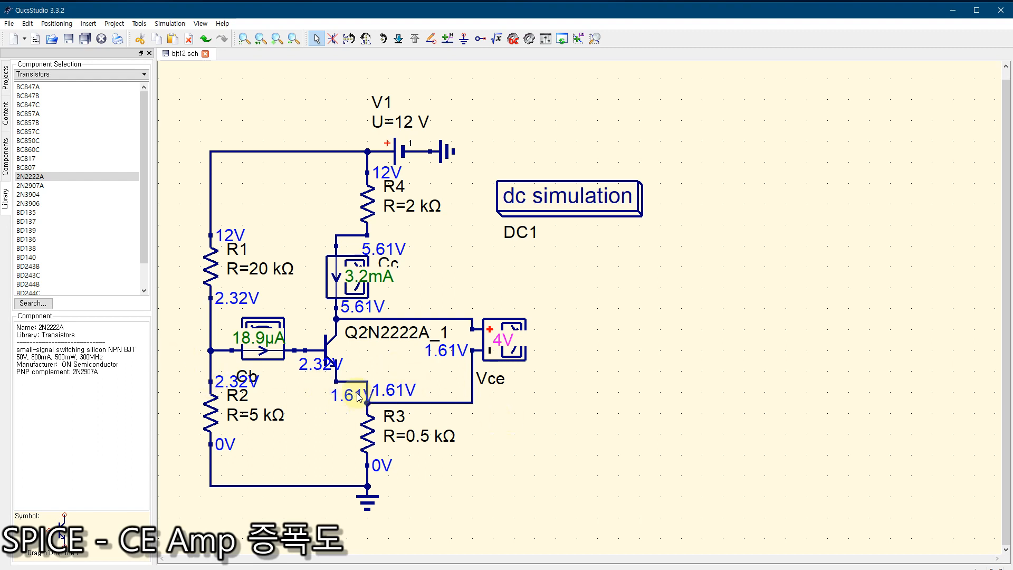
# Step: Place three capacitors: one with its inner end on the R1–R2 base node and two loose beside the circuit, above and below the Vce probe
pyautogui.click(5, 157)
pyautogui.click(34, 65)
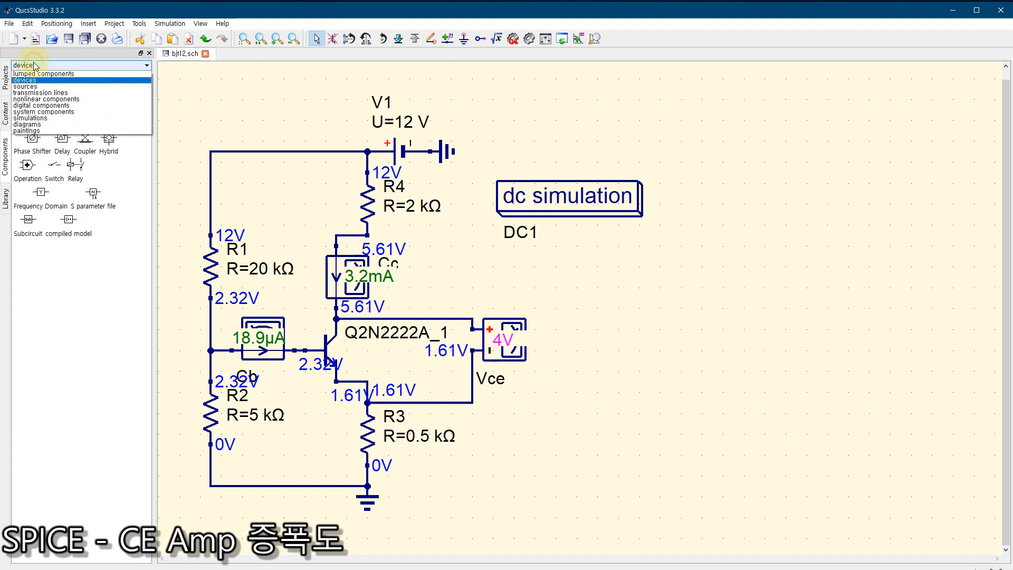
pyautogui.click(32, 75)
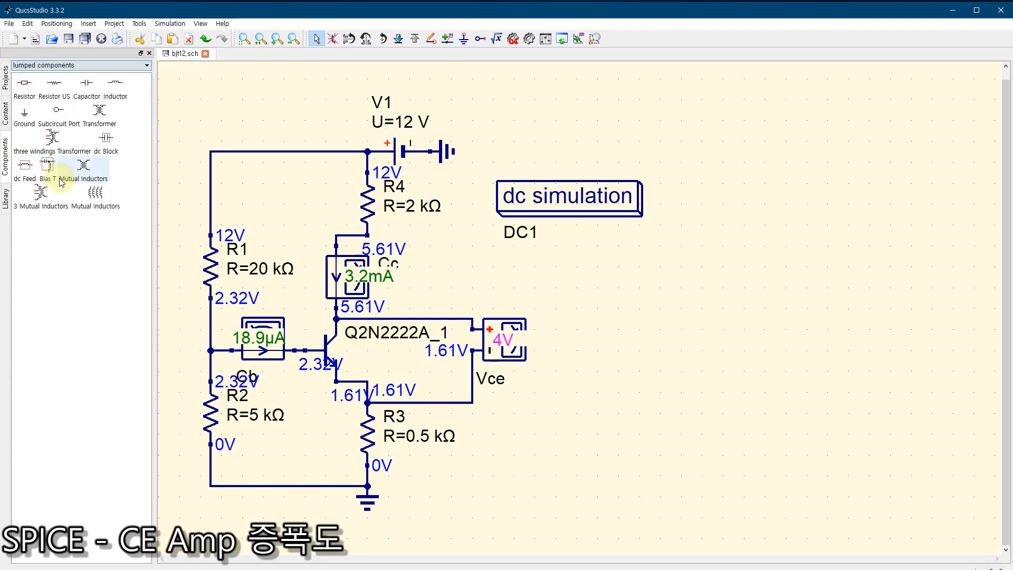
pyautogui.click(86, 84)
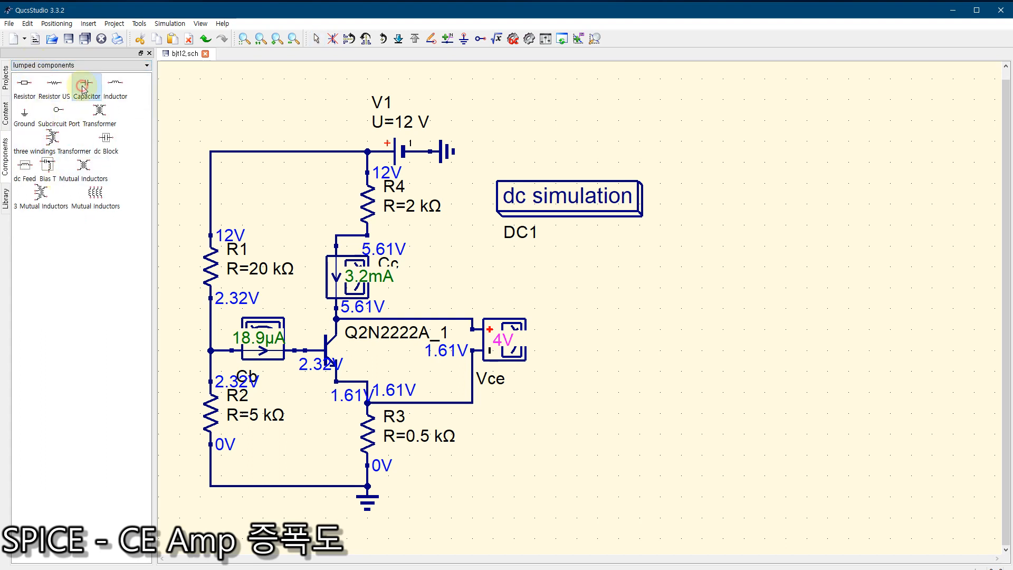
pyautogui.click(176, 351)
pyautogui.click(607, 454)
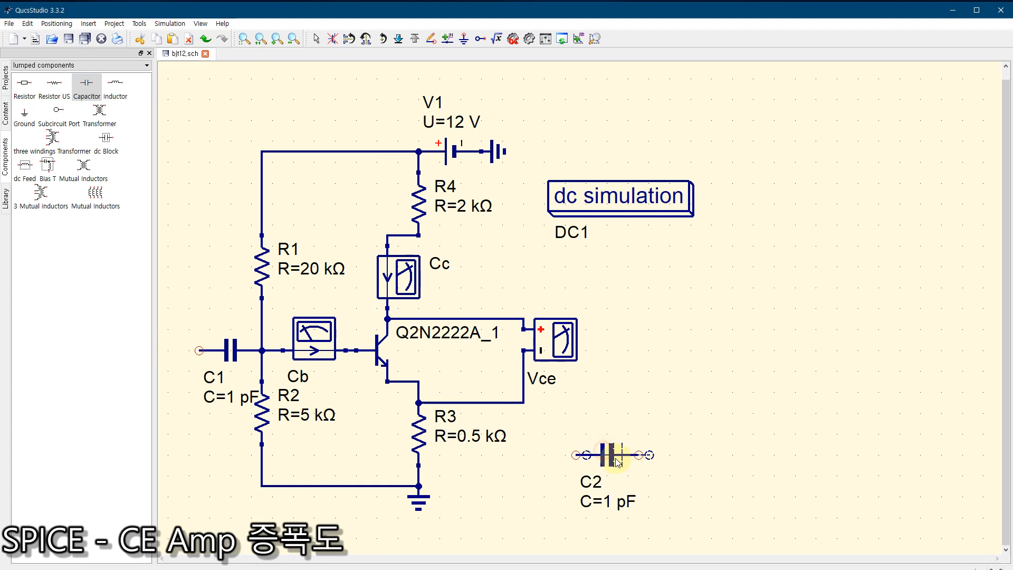
pyautogui.click(608, 283)
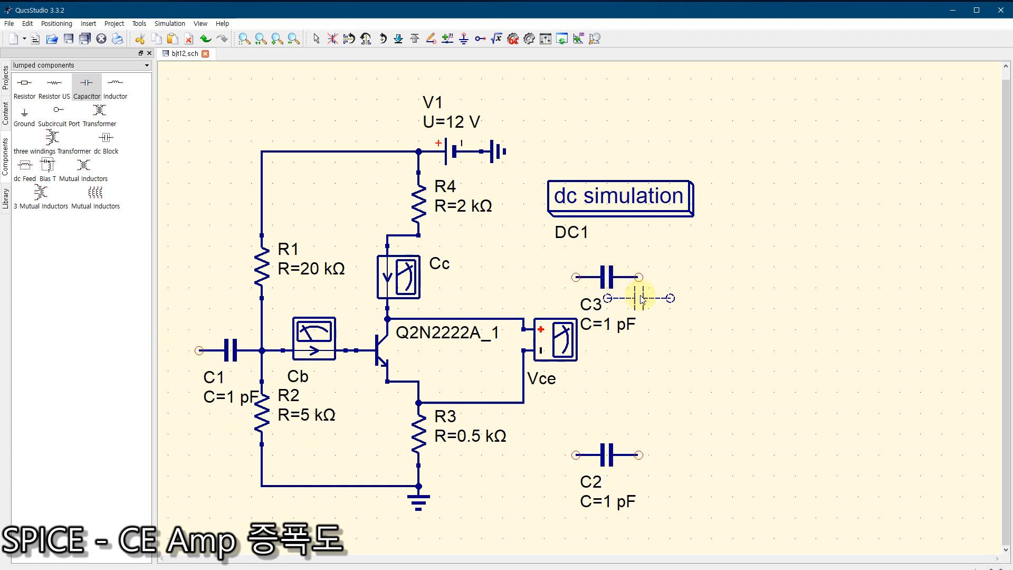
pyautogui.press('Escape')
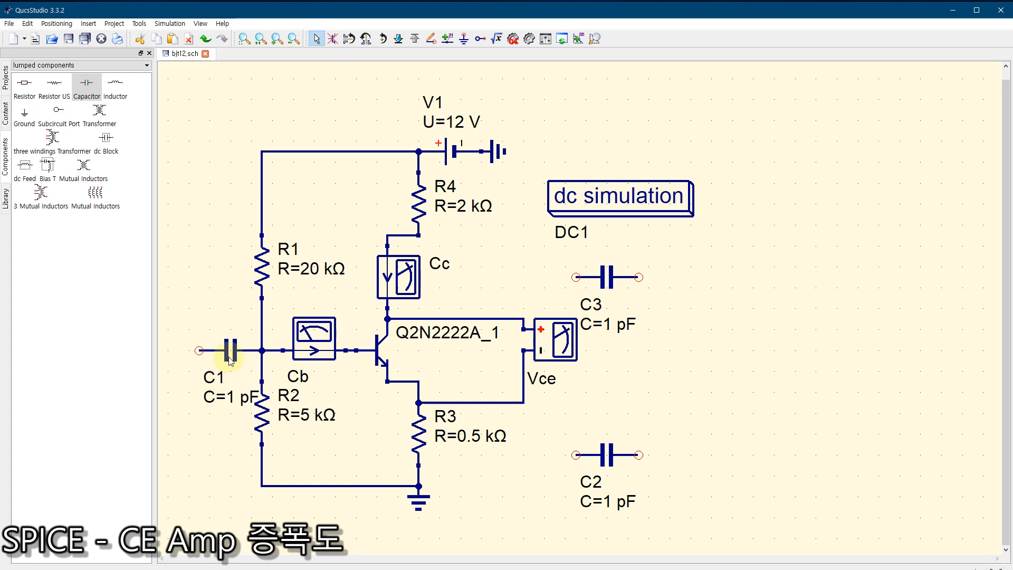
# Step: Rotate capacitor C2 to vertical and connect its upper end to the emitter line below the Vce probe
pyautogui.click(209, 350)
pyautogui.click(612, 277)
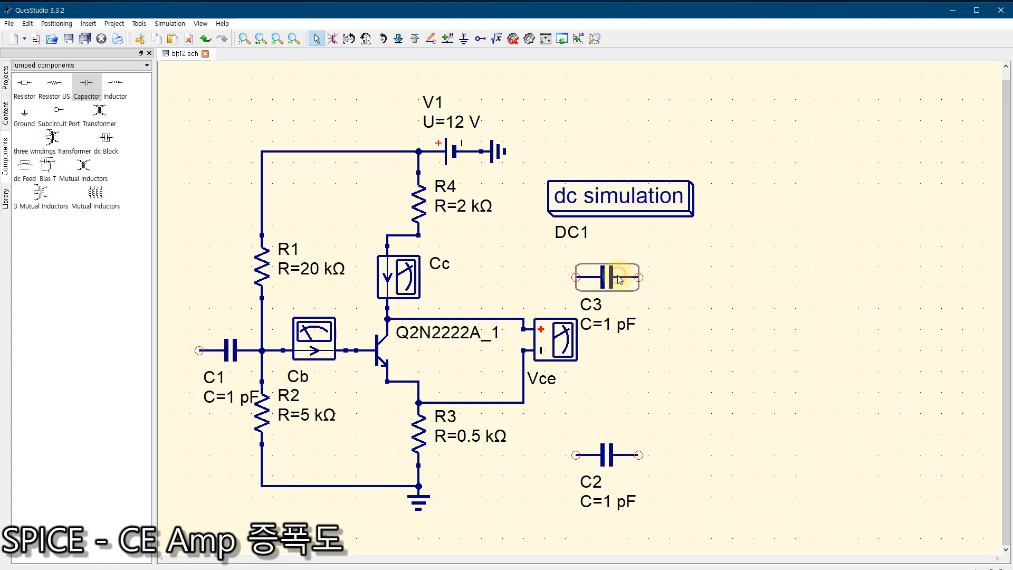
pyautogui.click(610, 457)
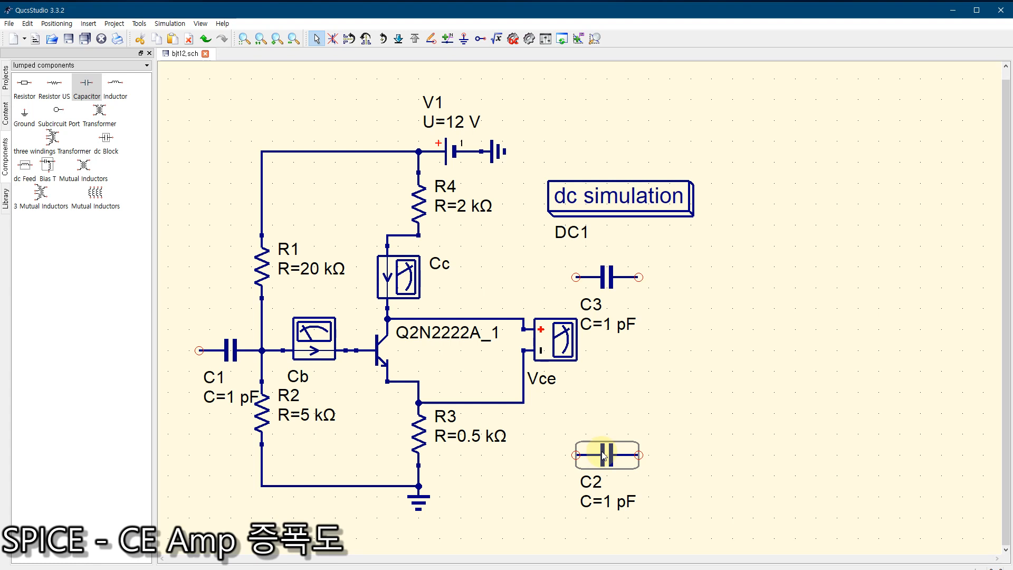
pyautogui.hotkey('ctrl', 'r')
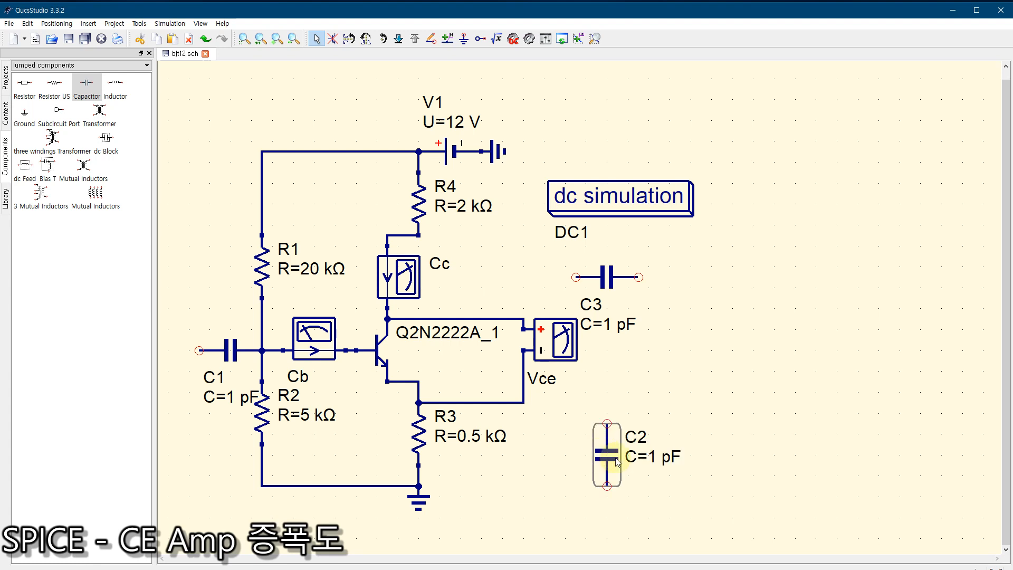
pyautogui.moveTo(604, 454); pyautogui.dragTo(524, 462)
pyautogui.click(372, 123)
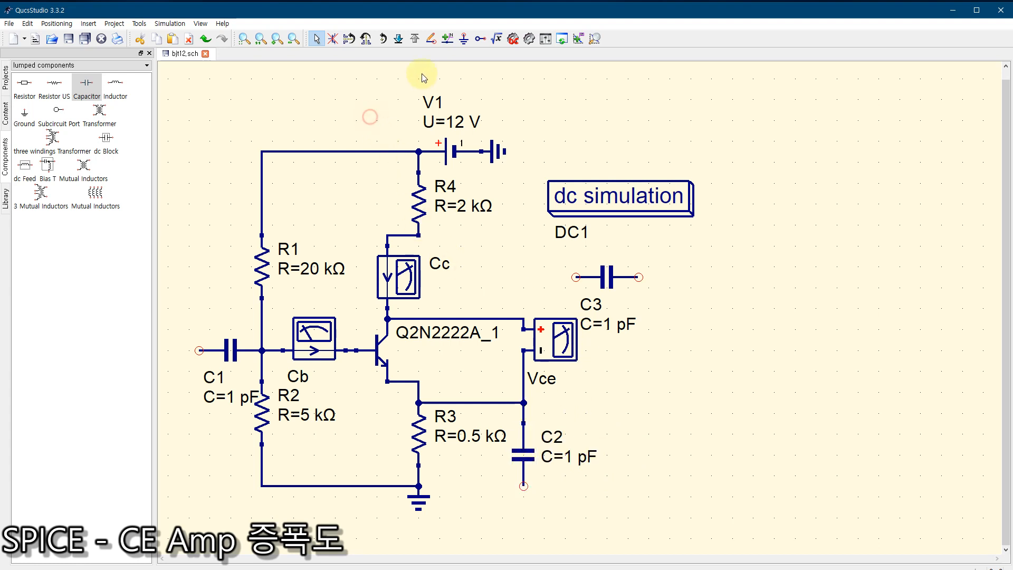
# Step: Add a ground symbol to the lower end of capacitor C2
pyautogui.click(464, 39)
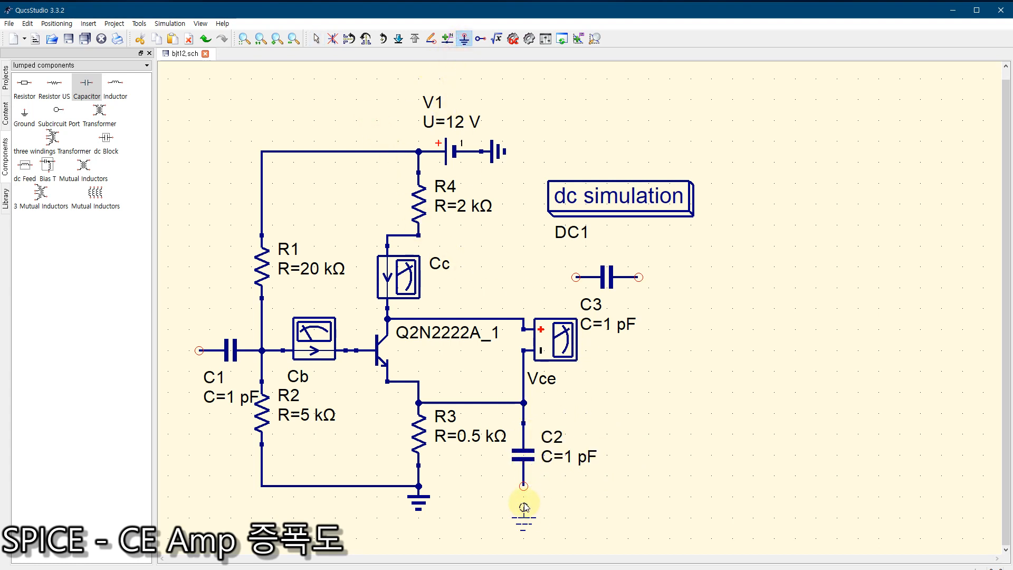
pyautogui.click(520, 482)
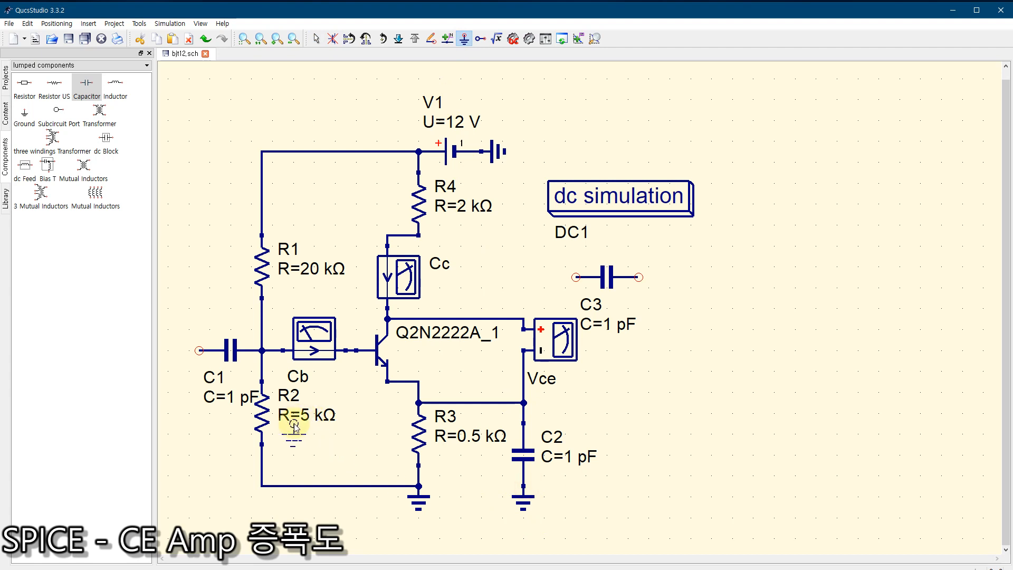
pyautogui.press('Escape')
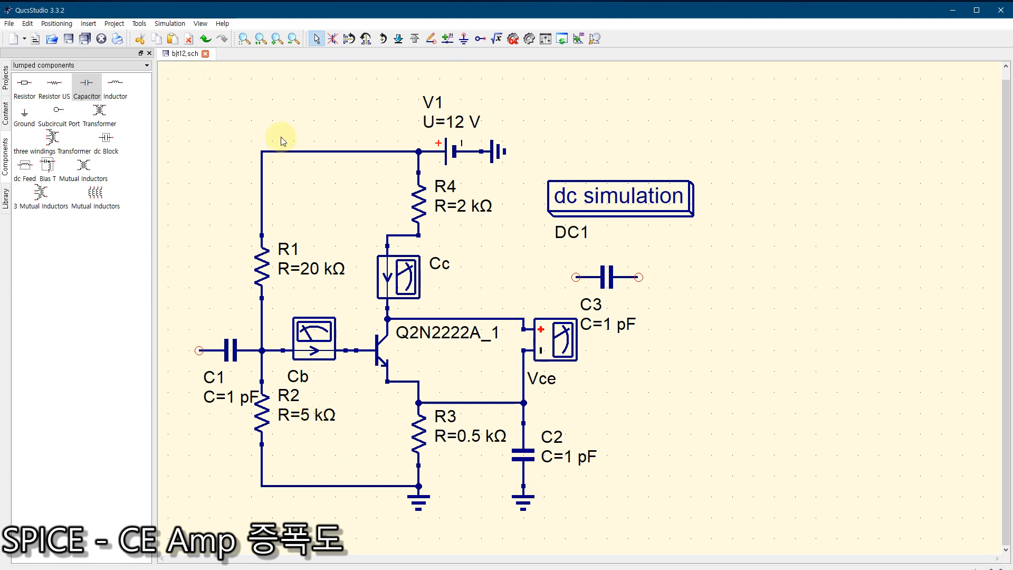
# Step: Set the capacitance of both C2 and C3 to 100 uF
pyautogui.doubleClick(524, 455)
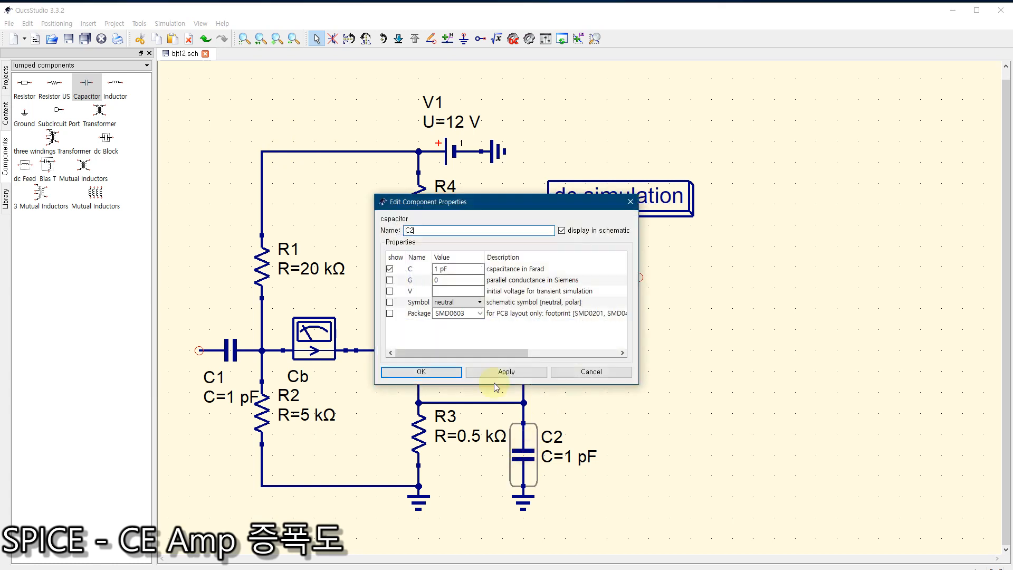
pyautogui.click(437, 268)
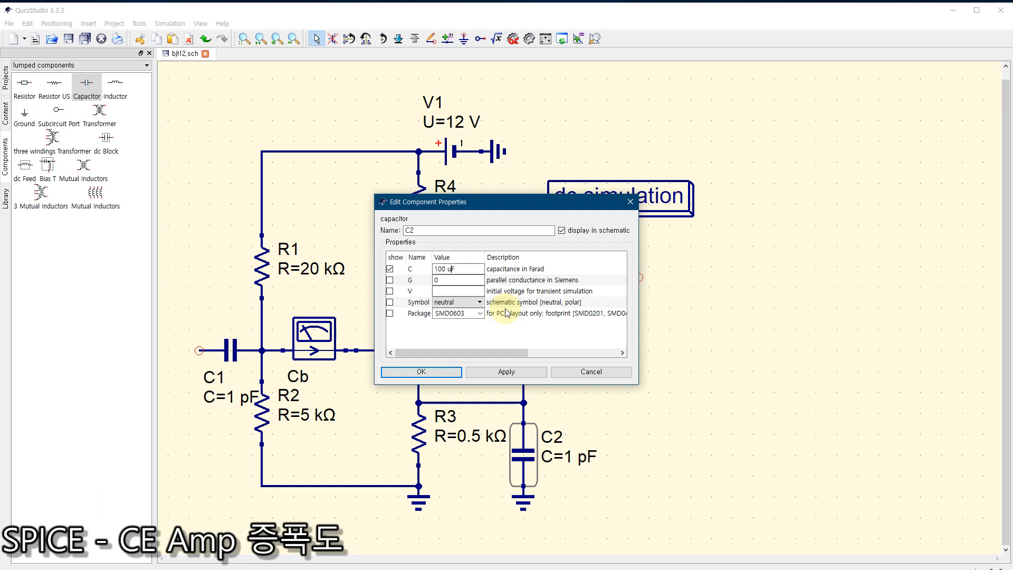
pyautogui.click(427, 371)
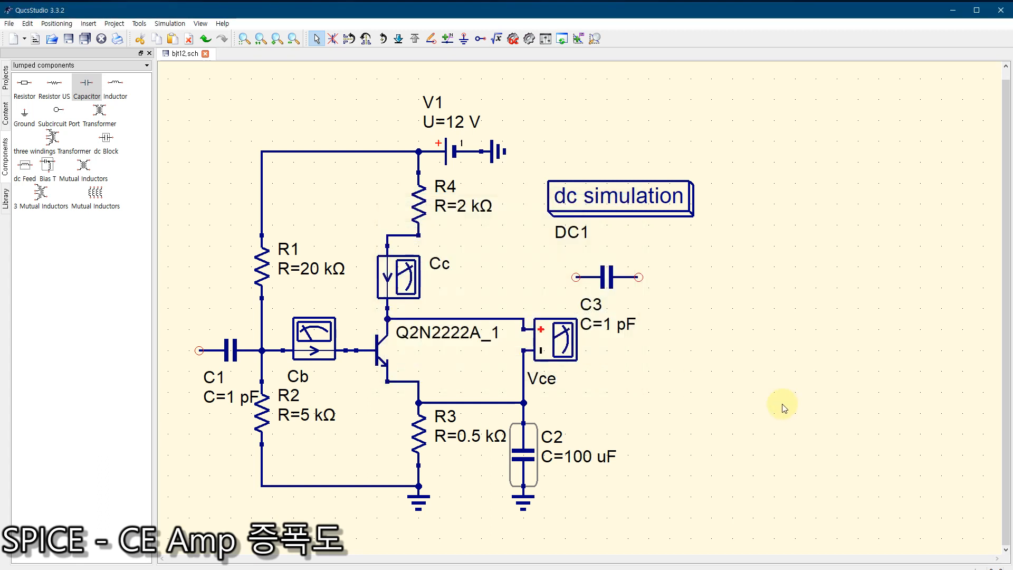
pyautogui.doubleClick(622, 277)
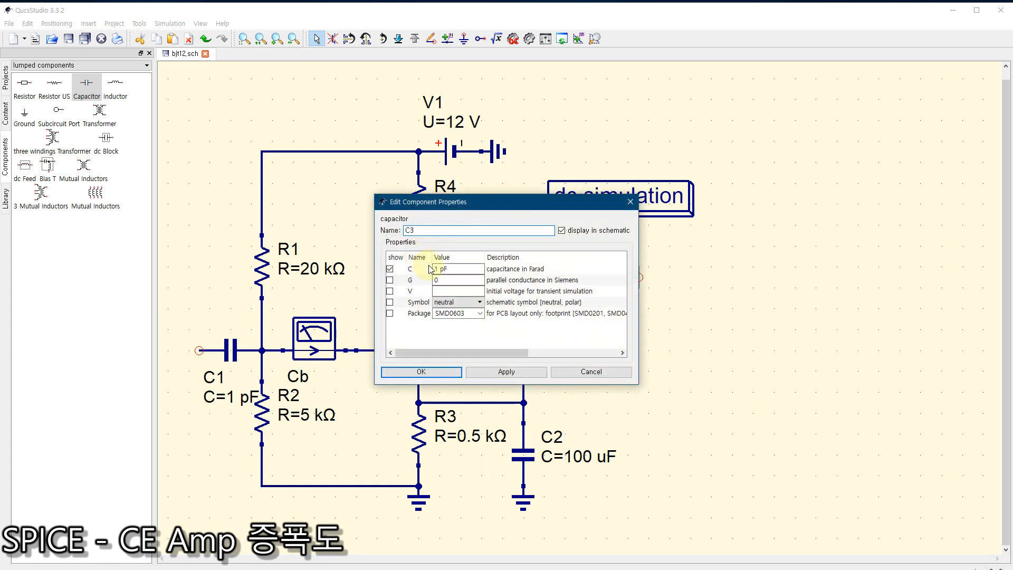
pyautogui.click(438, 270)
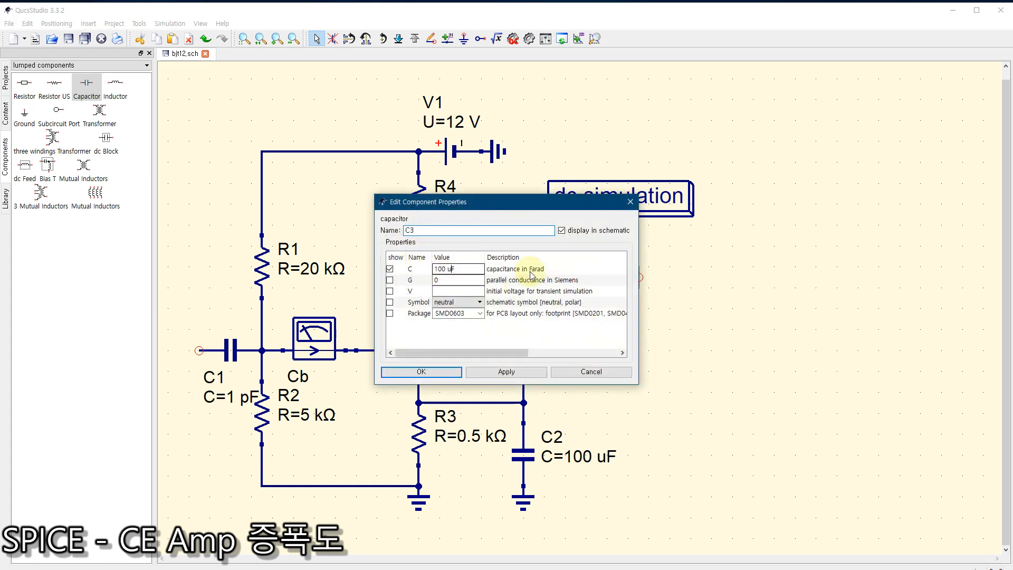
pyautogui.click(417, 371)
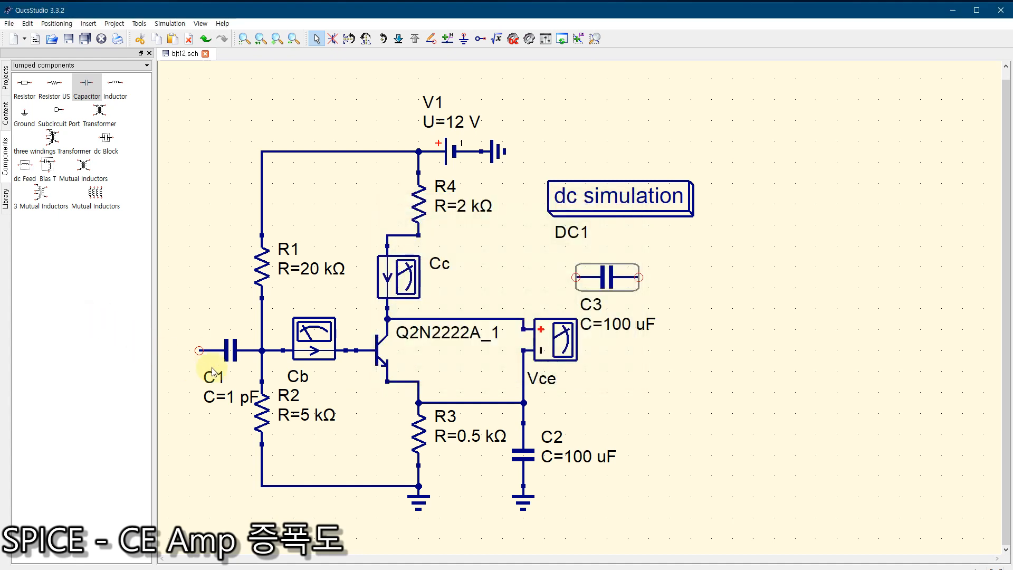
# Step: Set C1's capacitance to 100 uF and move its label clear of R2's text
pyautogui.click(231, 354)
pyautogui.doubleClick(230, 353)
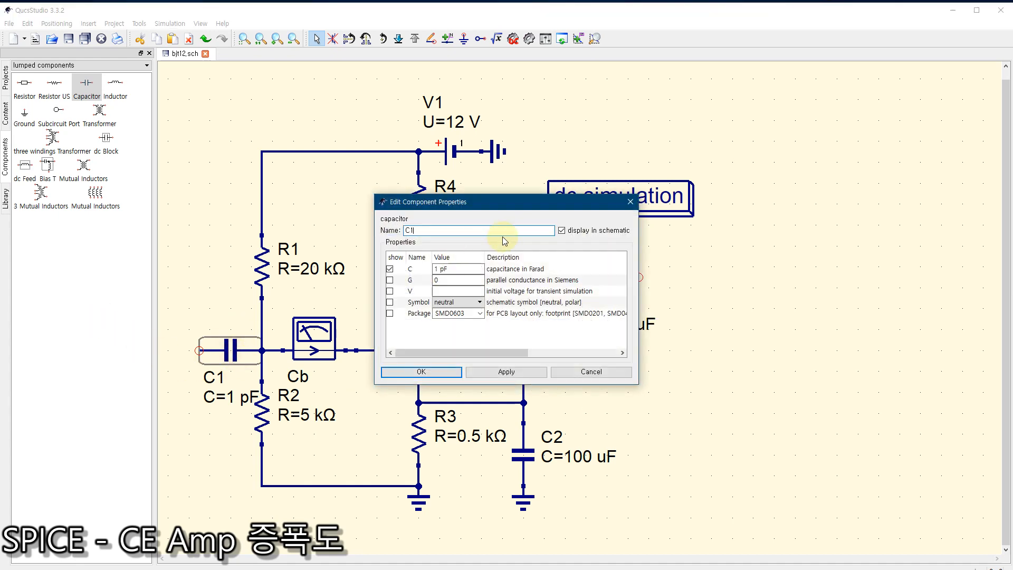
pyautogui.click(438, 269)
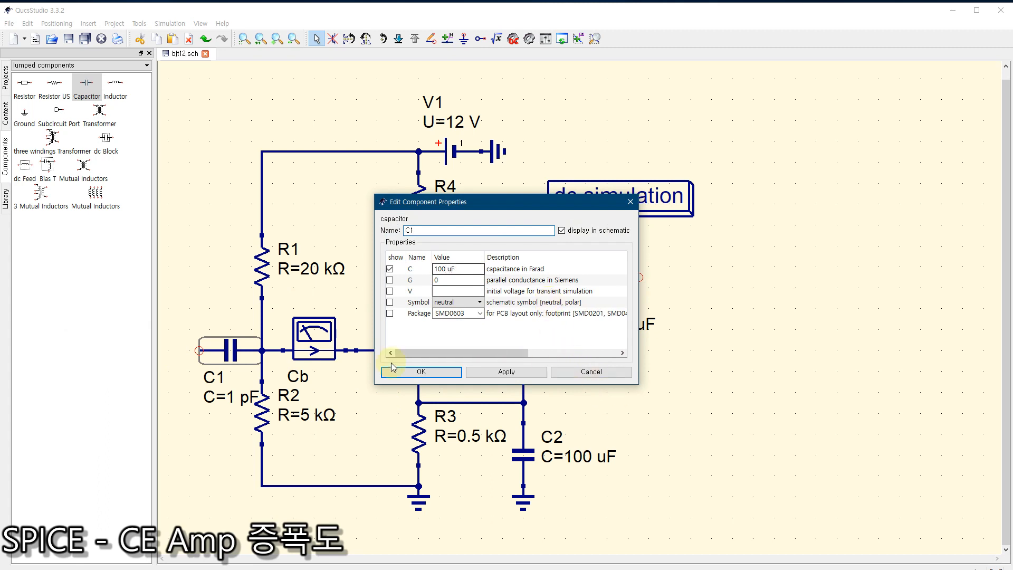
pyautogui.click(417, 371)
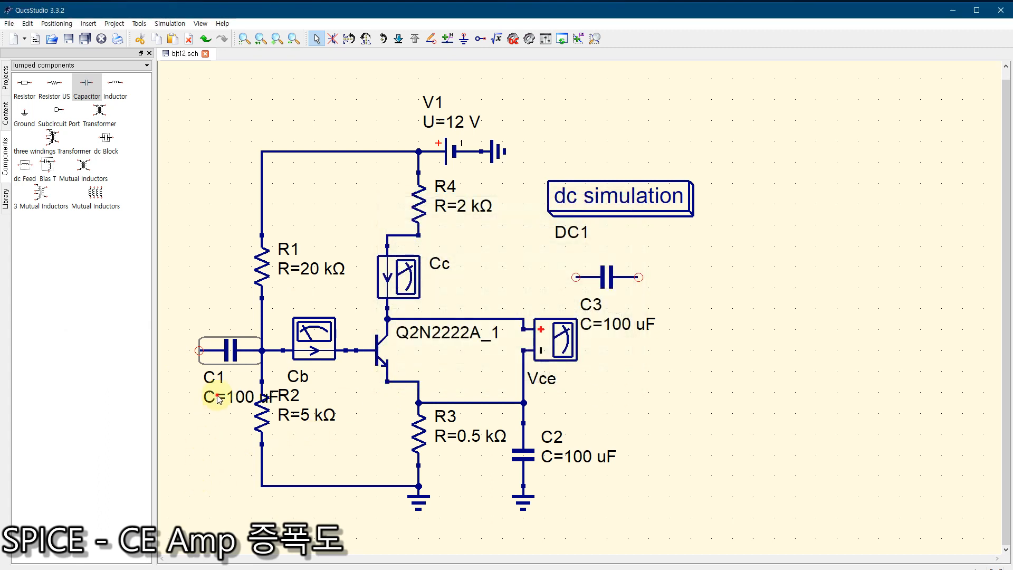
pyautogui.moveTo(185, 421); pyautogui.dragTo(191, 397)
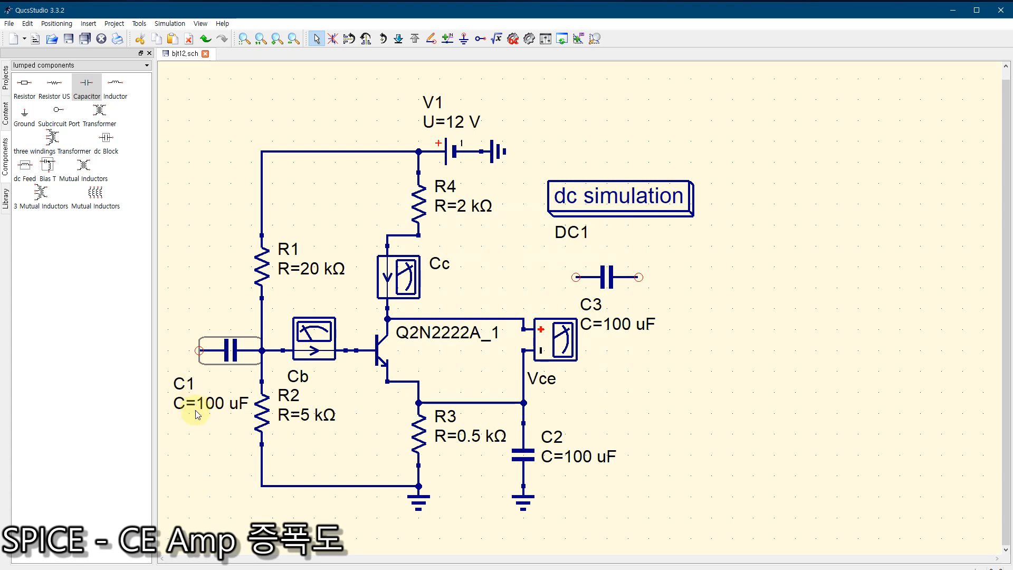
pyautogui.click(200, 457)
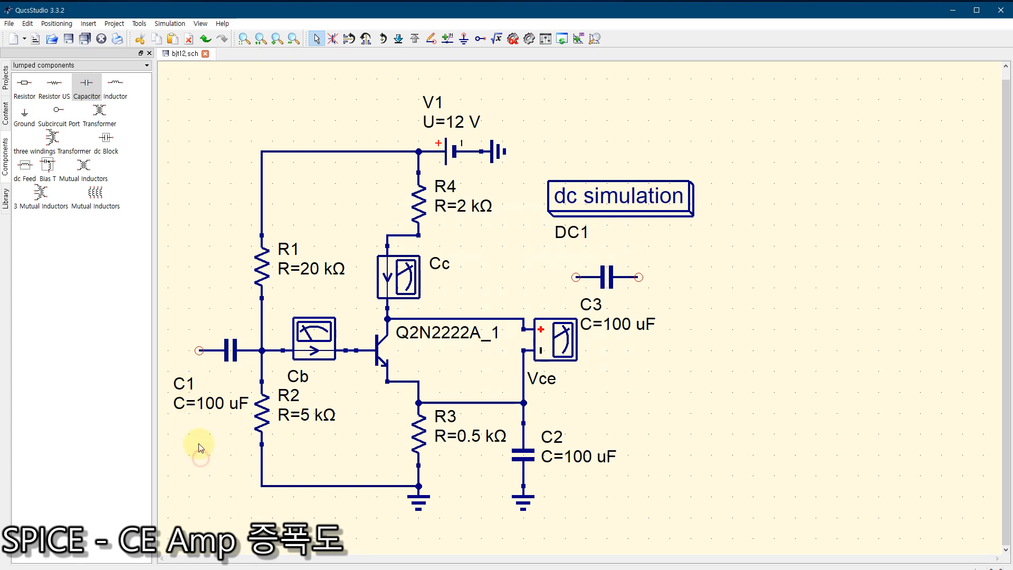
# Step: Place a US-style resistor in series with C1's free input end and move its label above the symbol
pyautogui.click(54, 85)
pyautogui.click(165, 352)
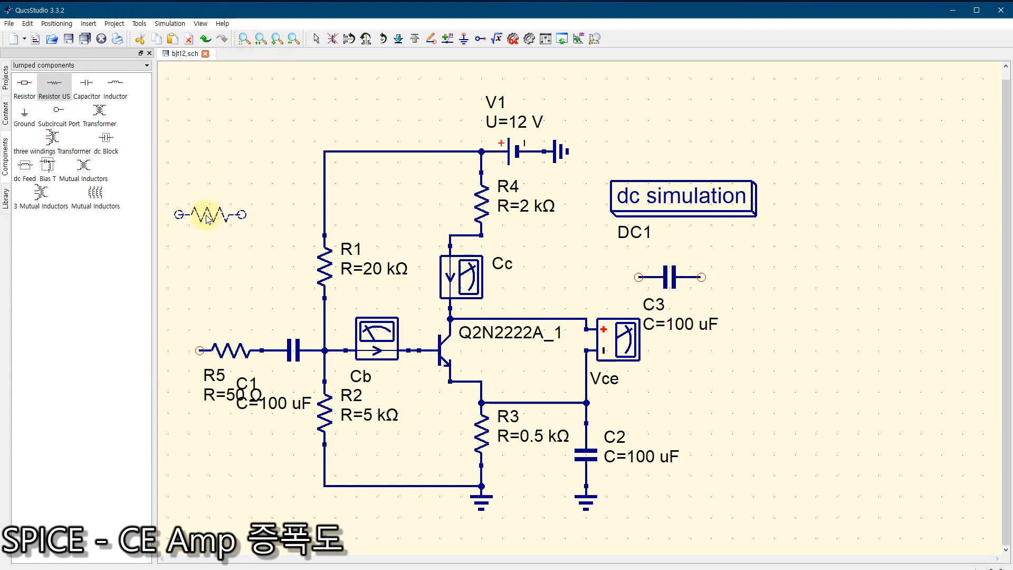
pyautogui.press('Escape')
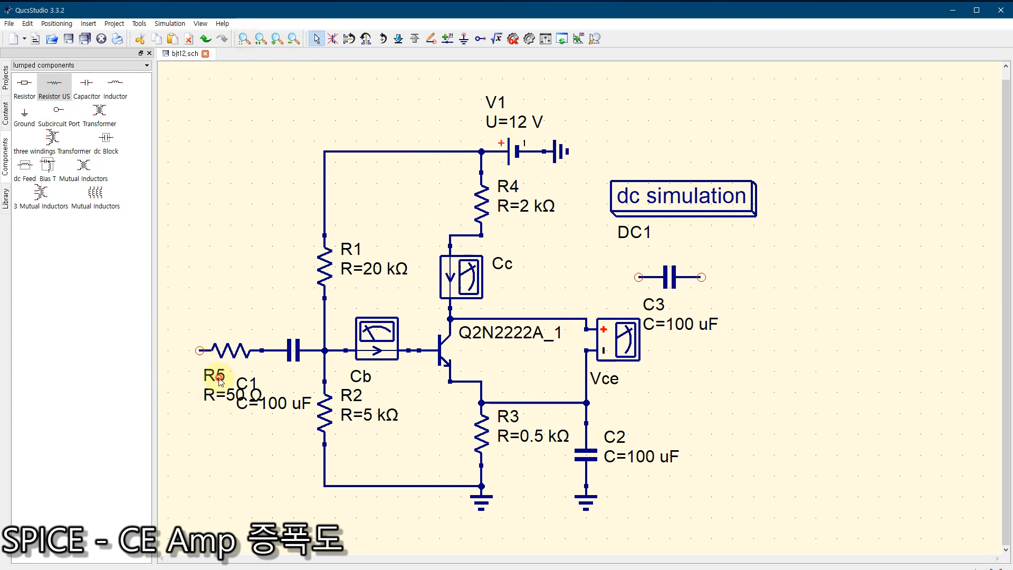
pyautogui.moveTo(270, 337); pyautogui.dragTo(230, 316)
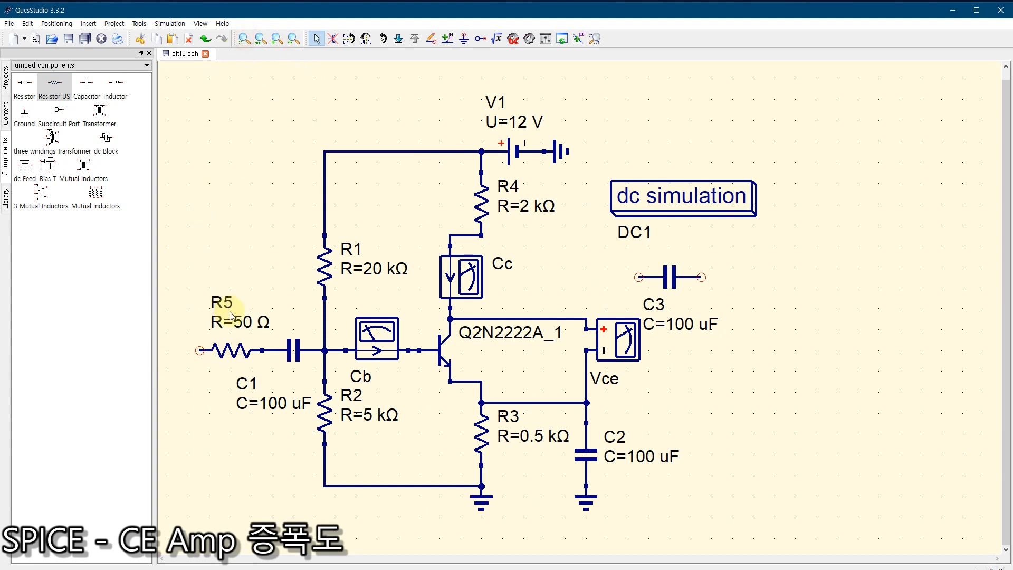
# Step: Set the resistance of input resistor R5 to 0.5 kΩ
pyautogui.doubleClick(230, 350)
pyautogui.click(442, 270)
pyautogui.doubleClick(442, 270)
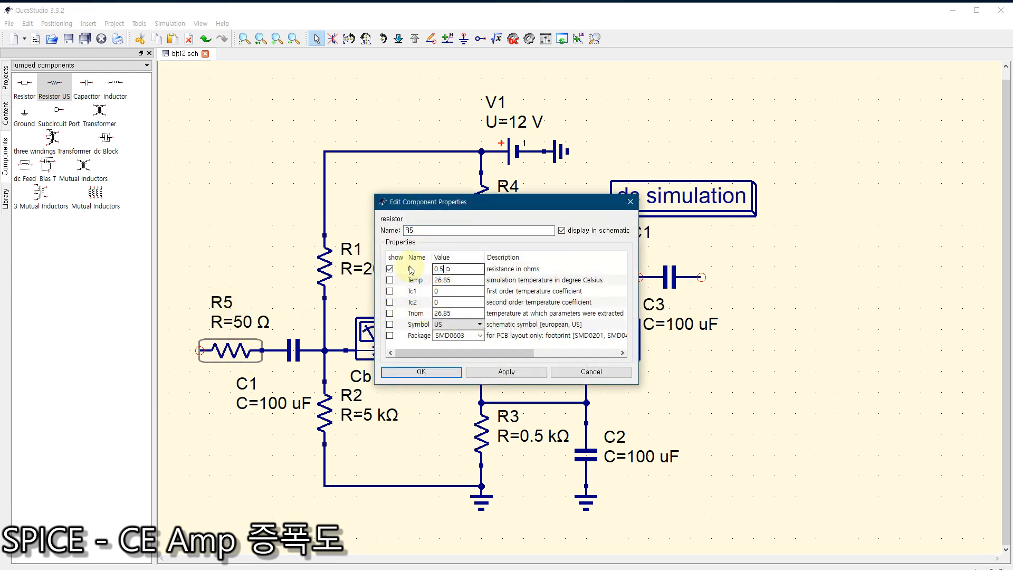
pyautogui.click(421, 372)
pyautogui.click(259, 451)
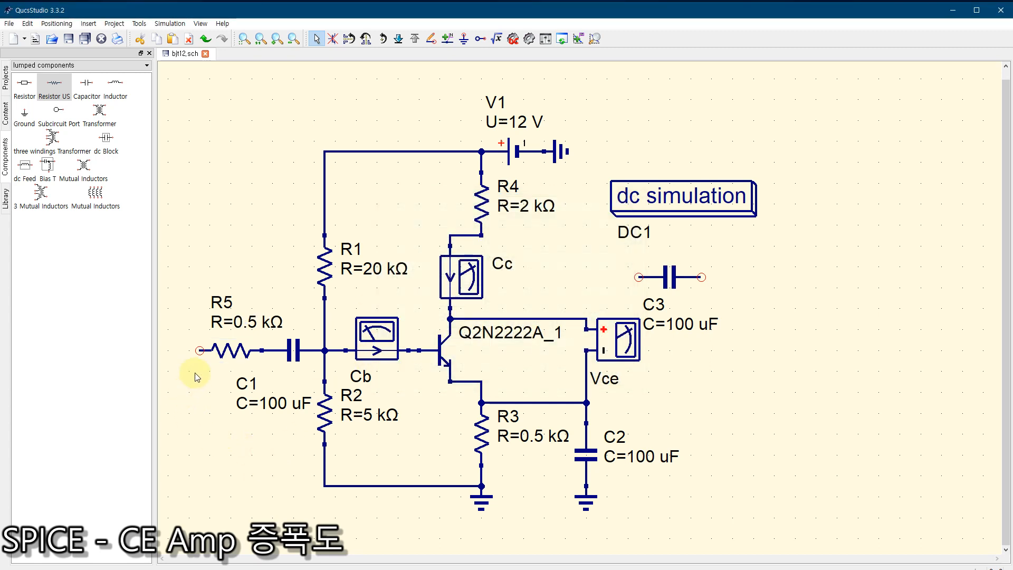
# Step: Place an ac voltage source with its positive terminal wired to R5's free end, spaced away from the C1 label
pyautogui.click(42, 65)
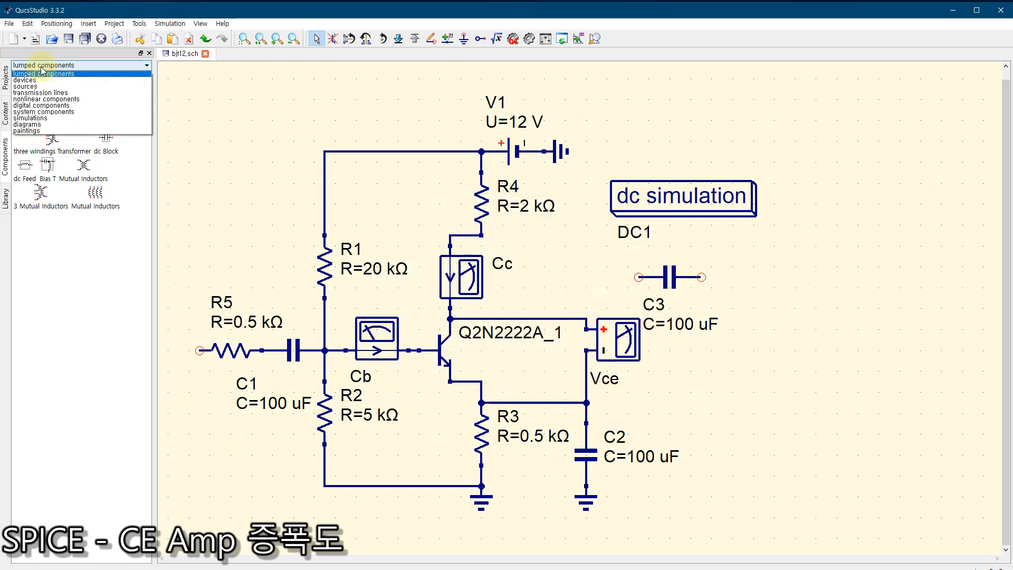
pyautogui.click(29, 86)
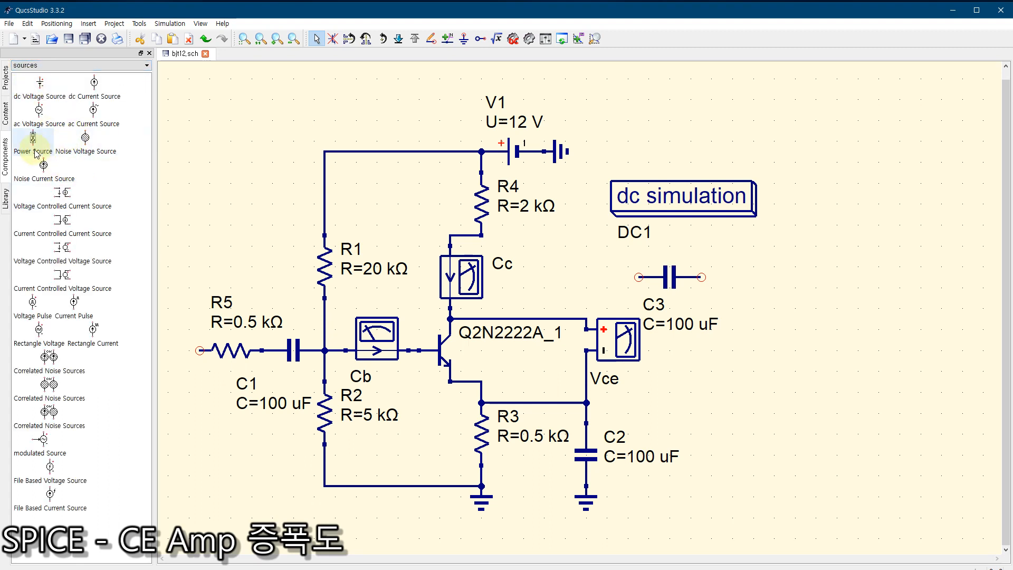
pyautogui.click(38, 123)
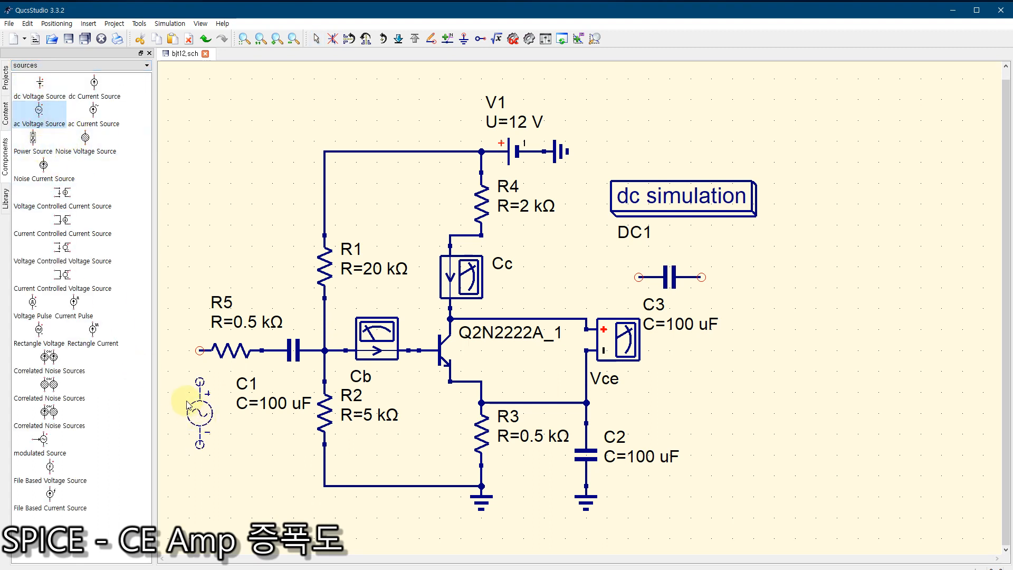
pyautogui.click(202, 388)
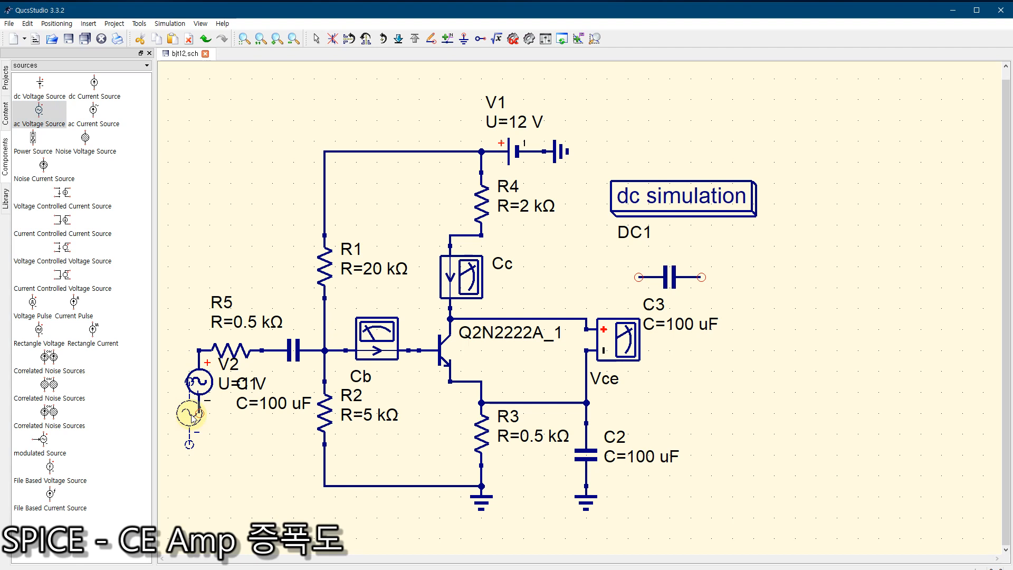
pyautogui.press('Escape')
pyautogui.moveTo(196, 381); pyautogui.dragTo(168, 381)
pyautogui.click(229, 428)
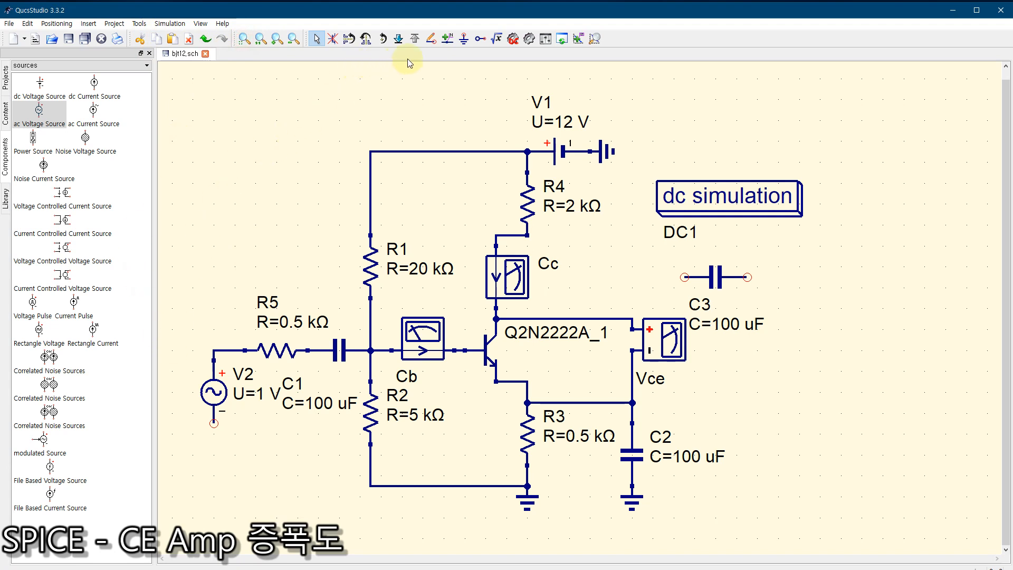
# Step: Place a ground symbol and attach it to the negative terminal of ac source V2
pyautogui.click(464, 38)
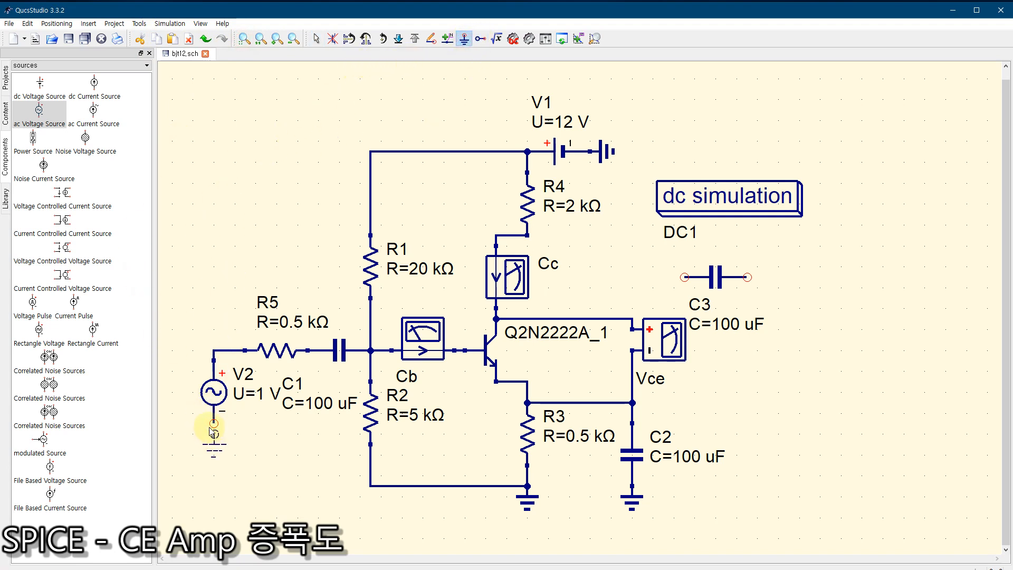
pyautogui.press('Escape')
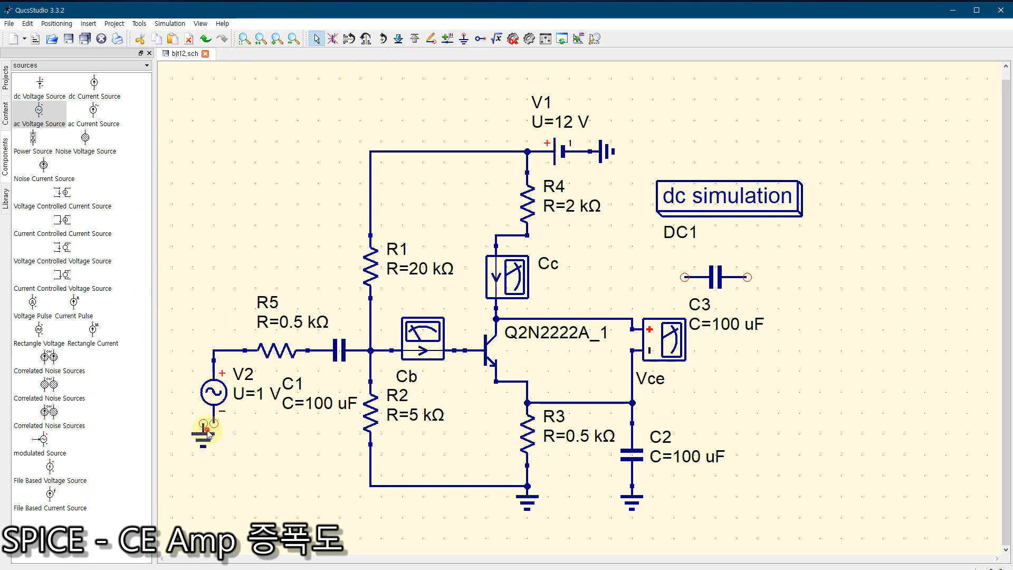
pyautogui.click(204, 424)
pyautogui.click(316, 39)
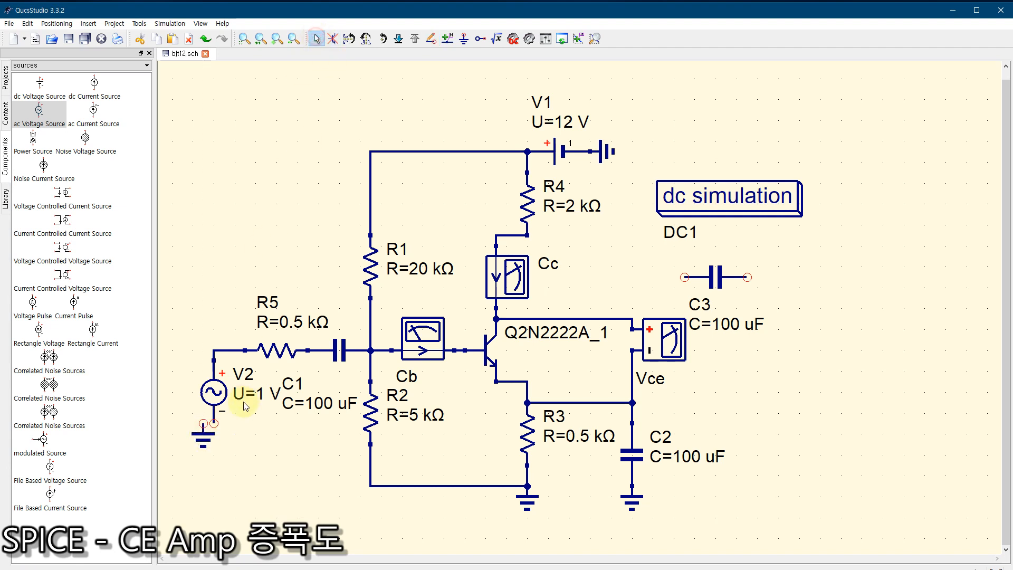
pyautogui.moveTo(193, 436); pyautogui.dragTo(201, 431)
pyautogui.click(288, 468)
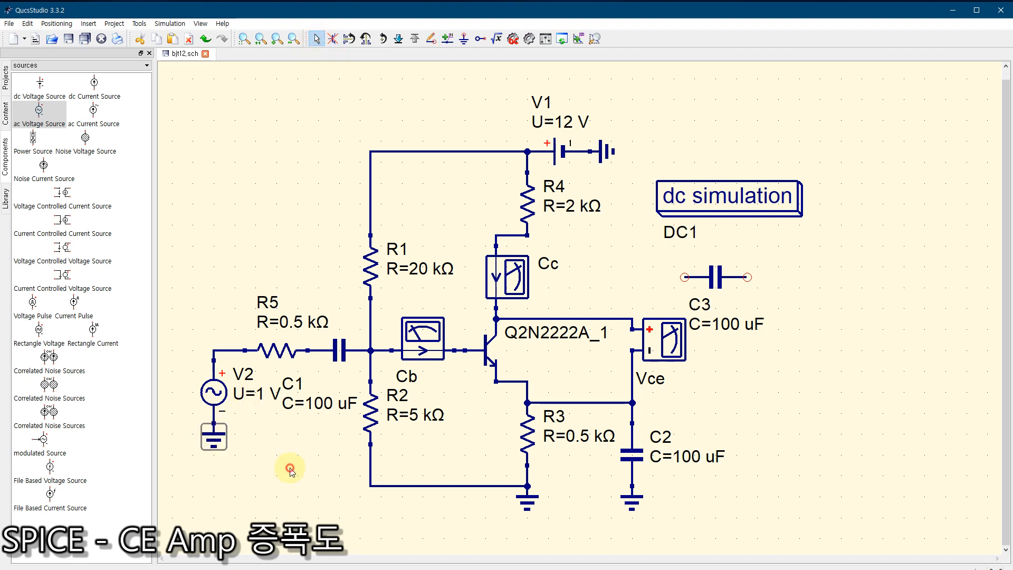
# Step: Set V2's peak voltage to 20 mV and frequency to 1 kHz, and display the frequency in the schematic
pyautogui.click(217, 389)
pyautogui.doubleClick(217, 391)
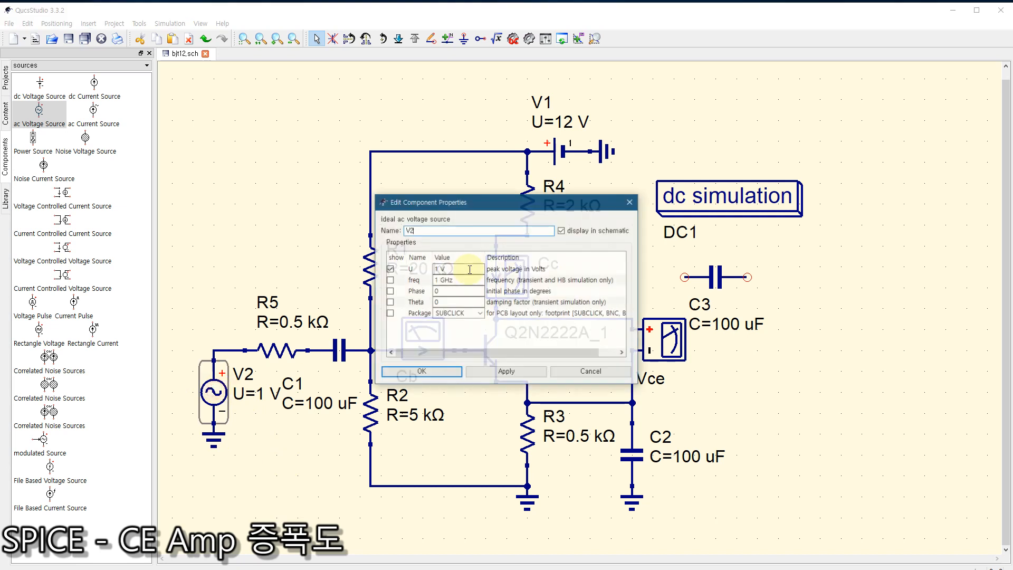
pyautogui.moveTo(439, 269); pyautogui.dragTo(424, 270)
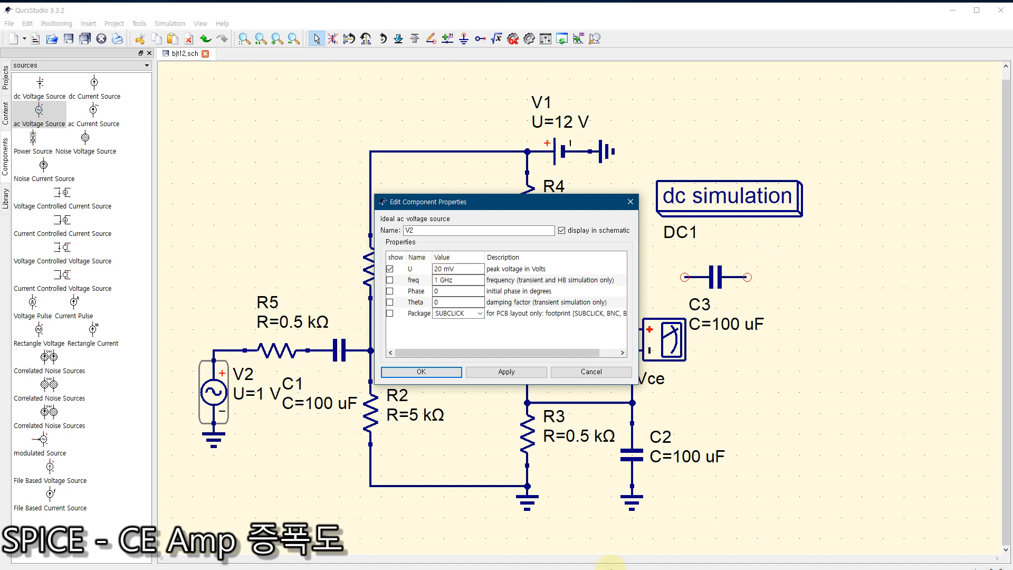
pyautogui.press('super')
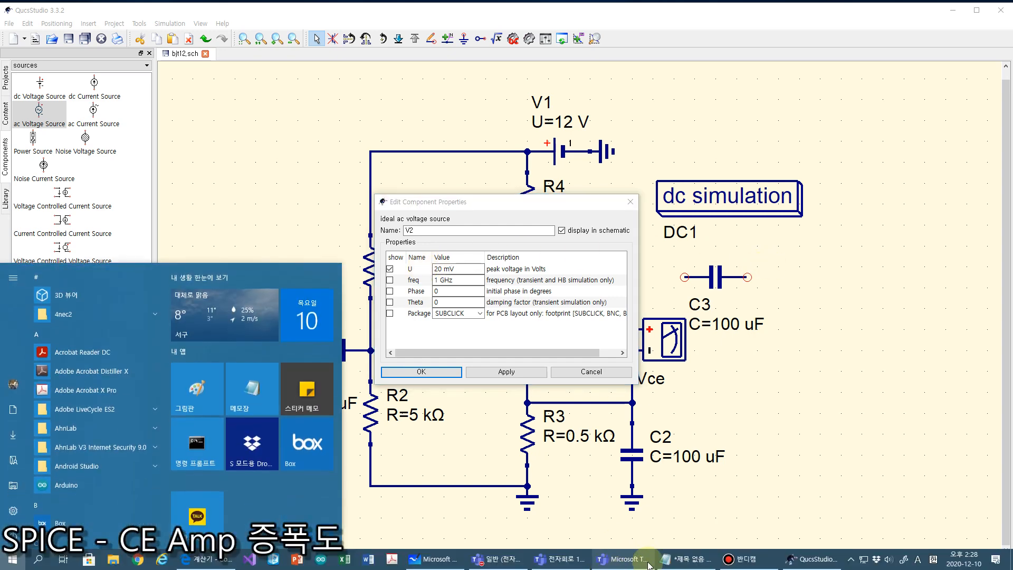
pyautogui.click(684, 562)
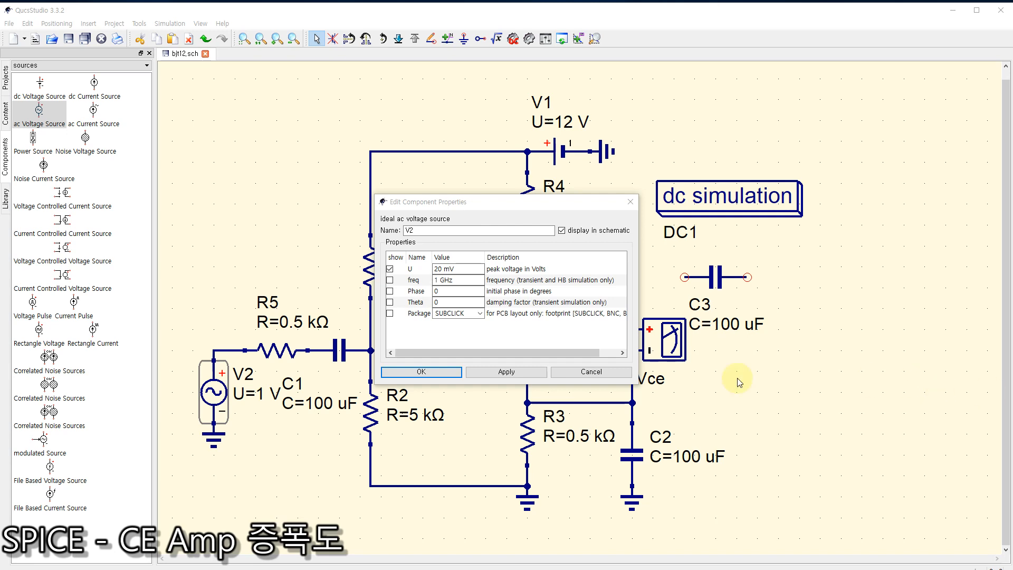
pyautogui.click(440, 279)
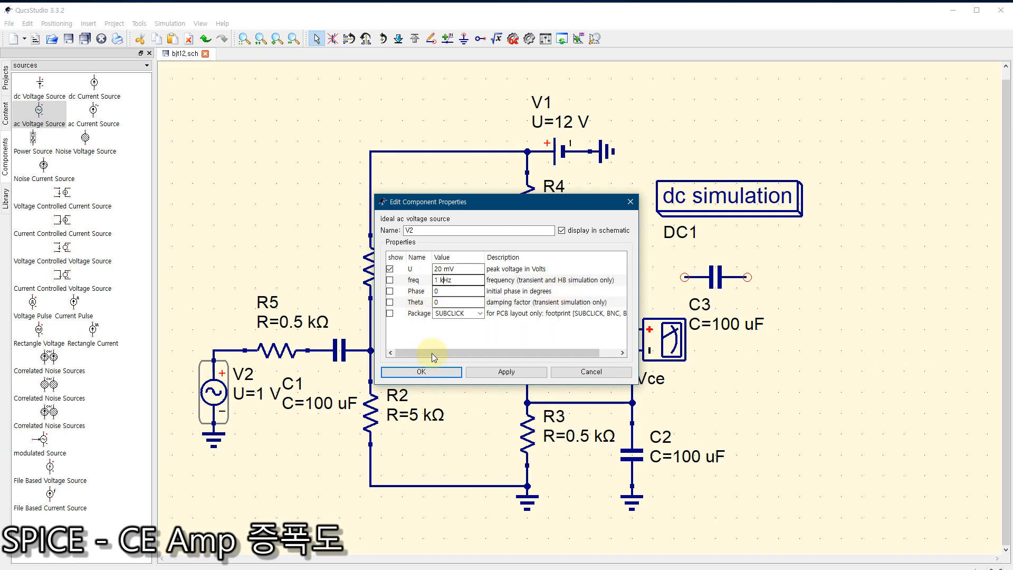
pyautogui.moveTo(419, 207); pyautogui.dragTo(446, 206)
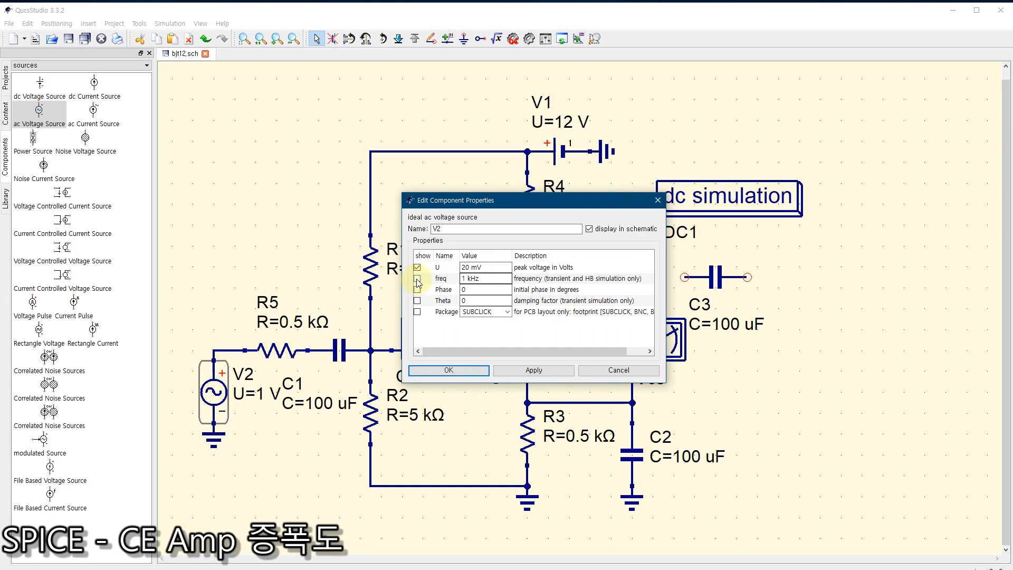
pyautogui.click(417, 279)
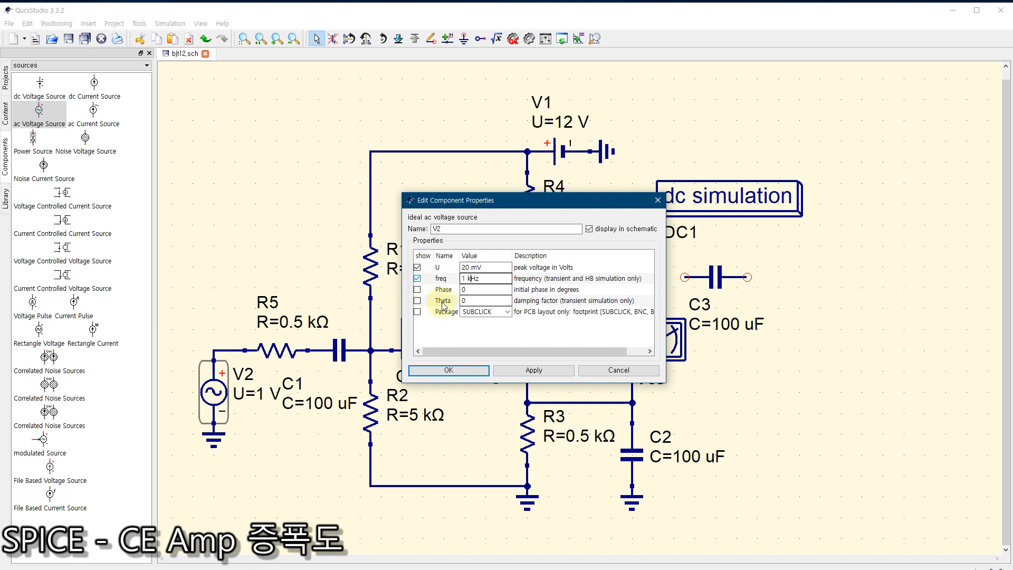
pyautogui.click(450, 369)
# Step: Move V2's label above its symbol, clear of the C1 label
pyautogui.click(257, 450)
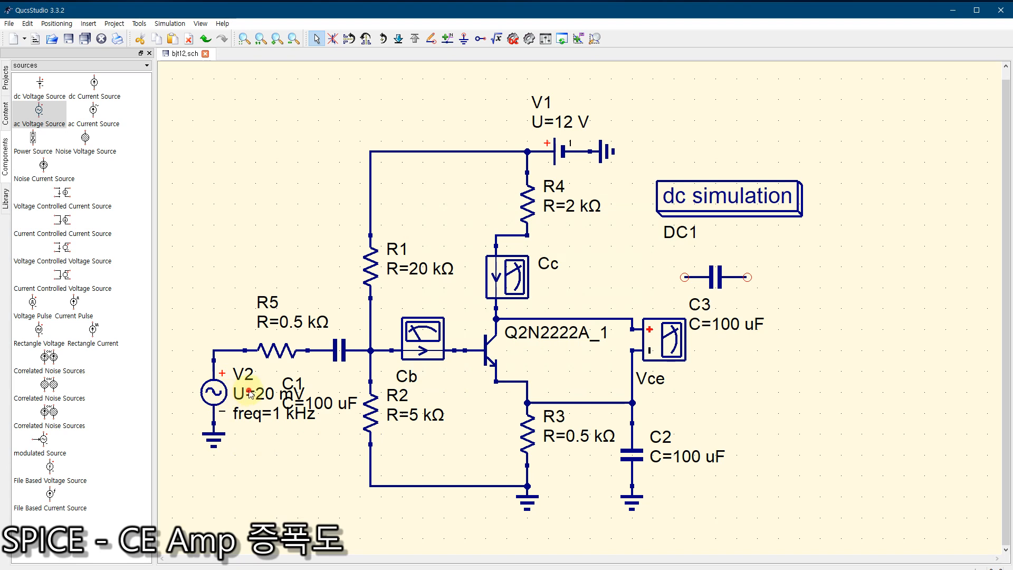
pyautogui.moveTo(246, 390); pyautogui.dragTo(186, 314)
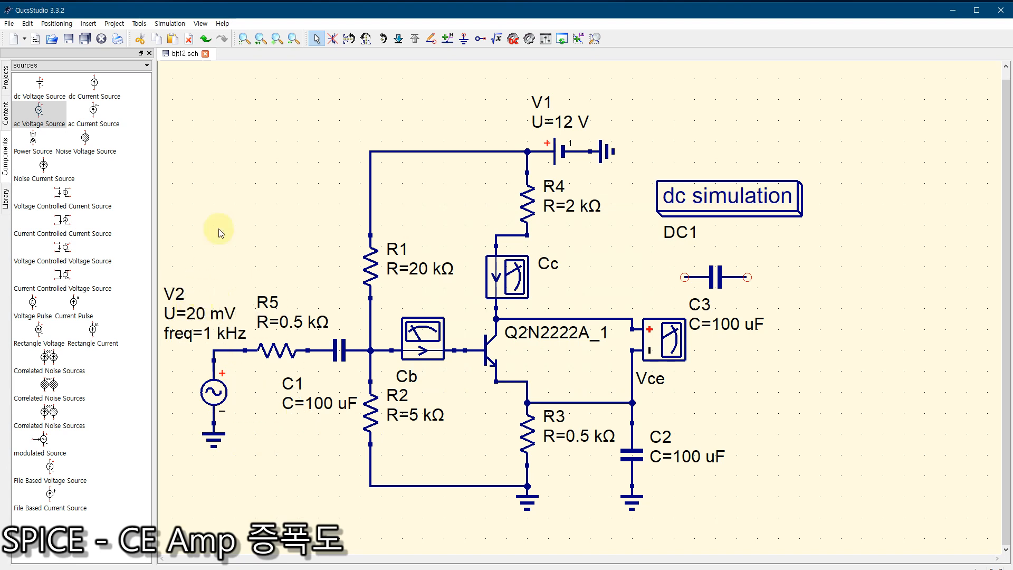
pyautogui.click(243, 41)
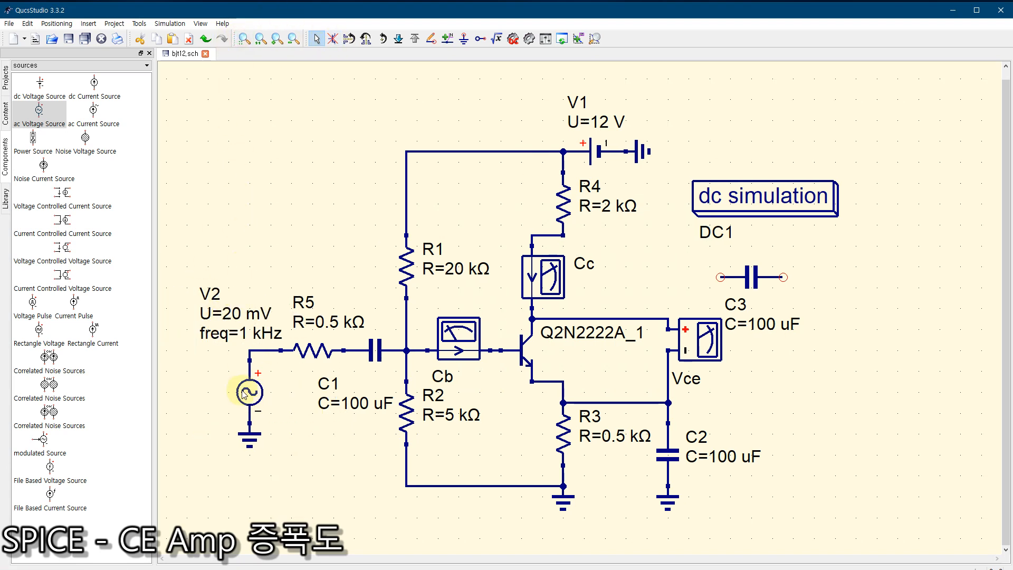
pyautogui.click(216, 420)
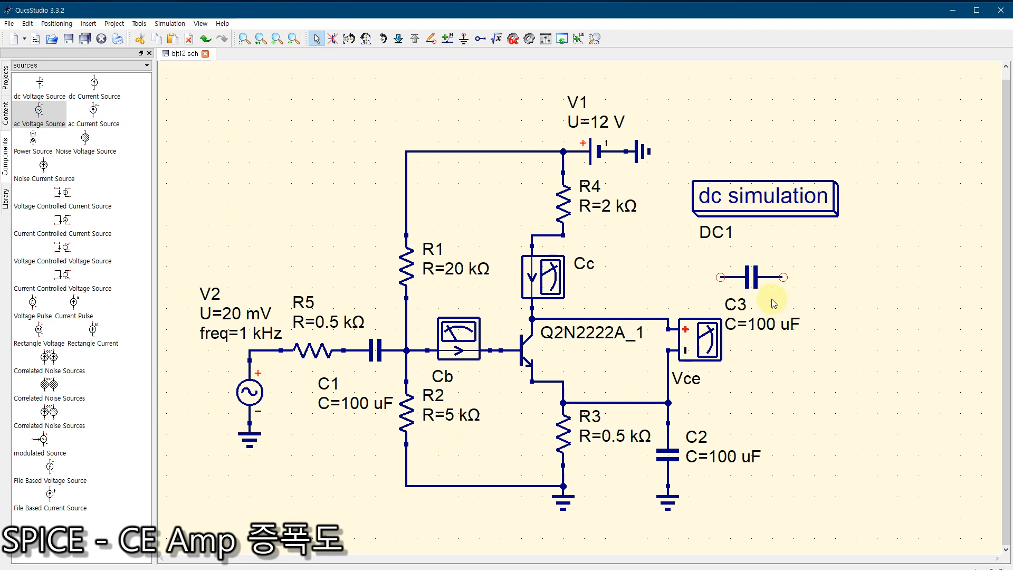
# Step: Shift C3 slightly toward the transistor and wire its nearer end down to the collector line feeding the Vce meter
pyautogui.moveTo(762, 282); pyautogui.dragTo(742, 278)
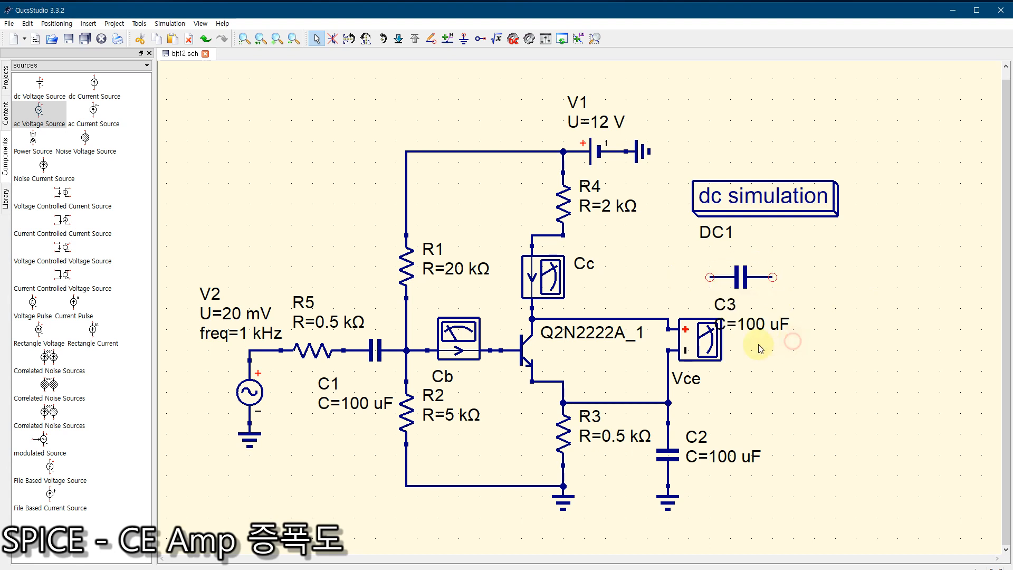
pyautogui.click(431, 38)
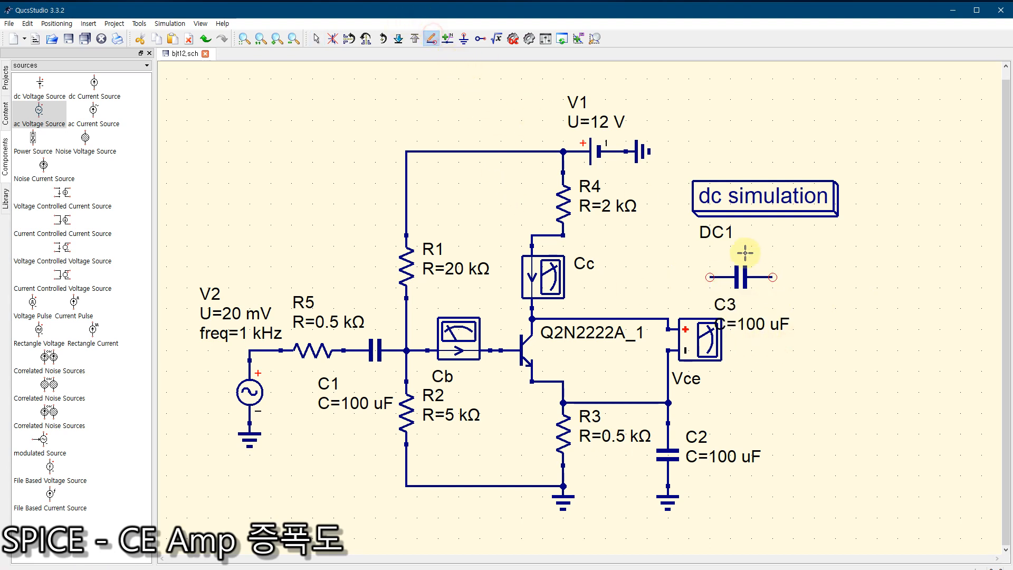
pyautogui.click(710, 277)
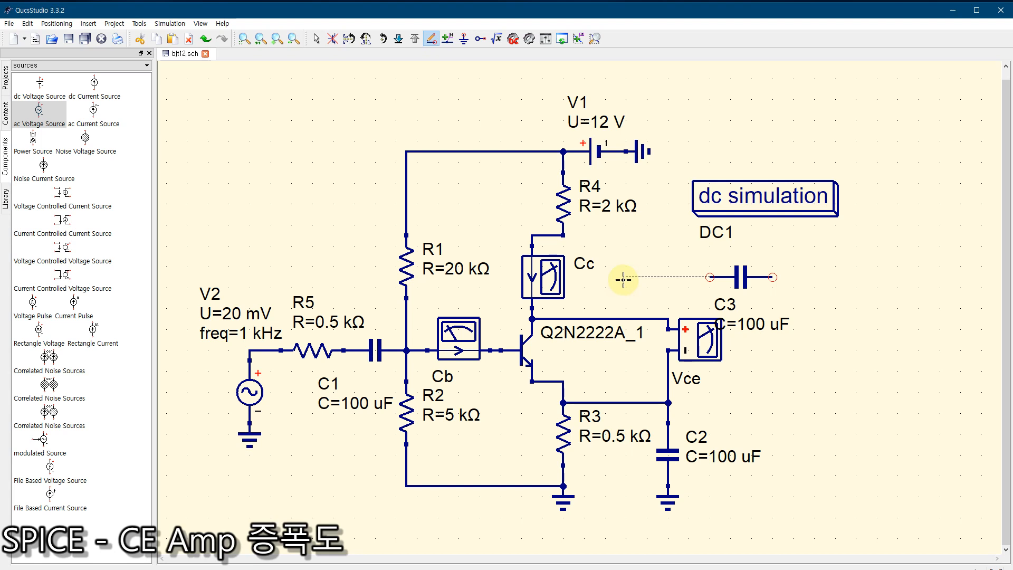
pyautogui.click(625, 278)
pyautogui.click(626, 319)
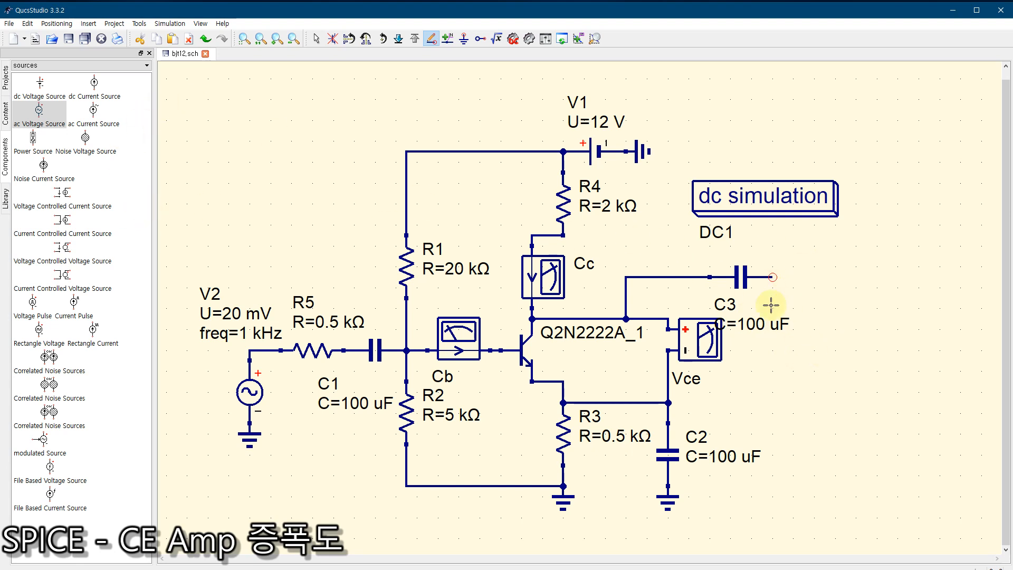
# Step: Place a US-style load resistor, rotate it vertical, and wire its upper end to C3's free output end
pyautogui.click(42, 66)
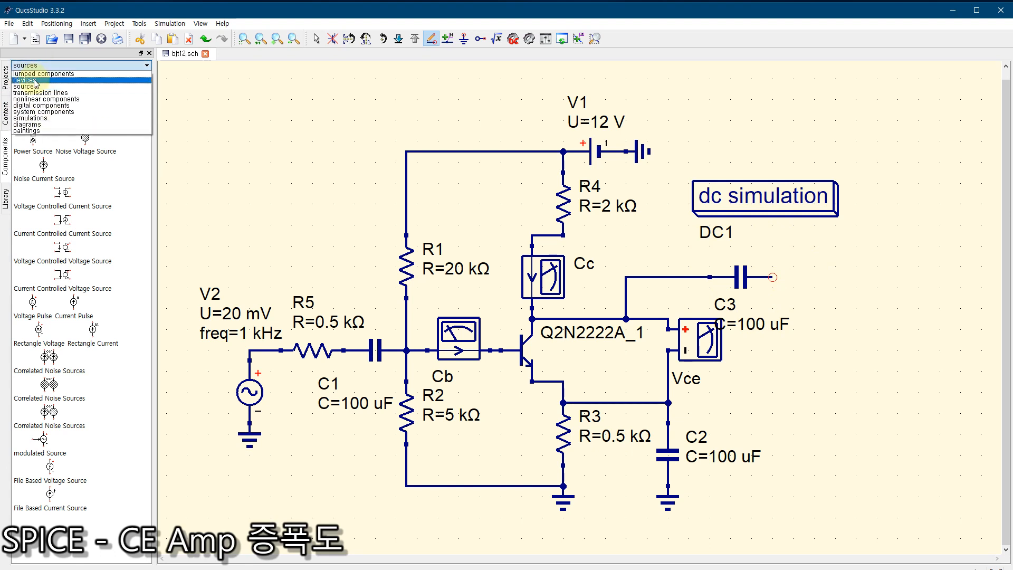
pyautogui.click(42, 74)
pyautogui.click(53, 84)
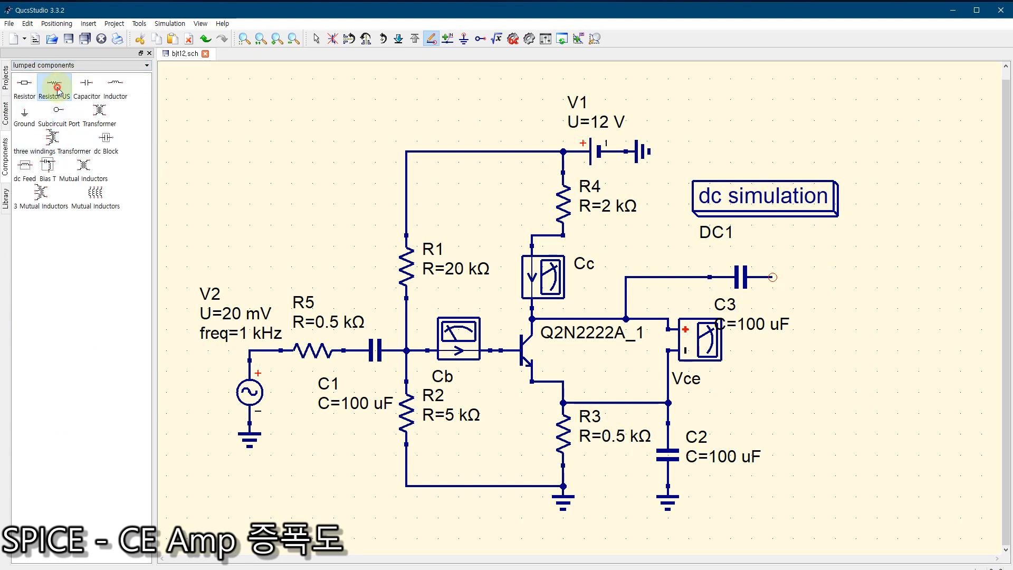
pyautogui.click(868, 392)
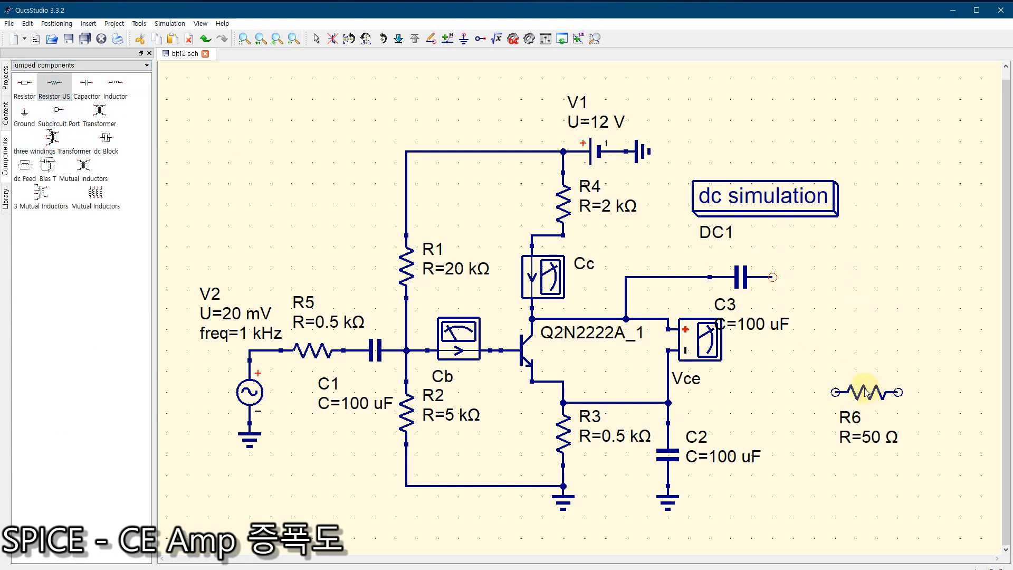
pyautogui.press('Escape')
pyautogui.click(855, 393)
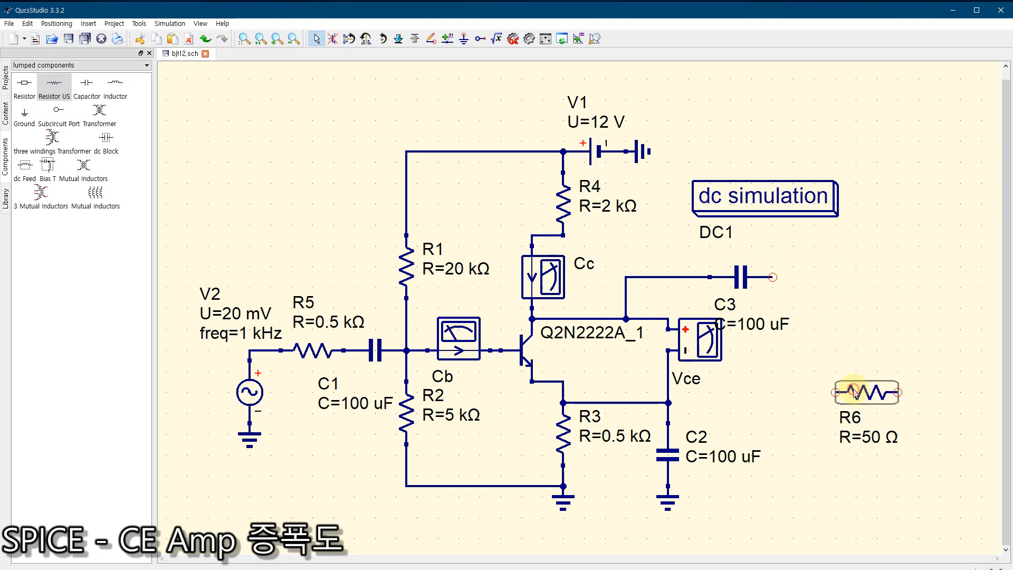
pyautogui.hotkey('ctrl', 'r')
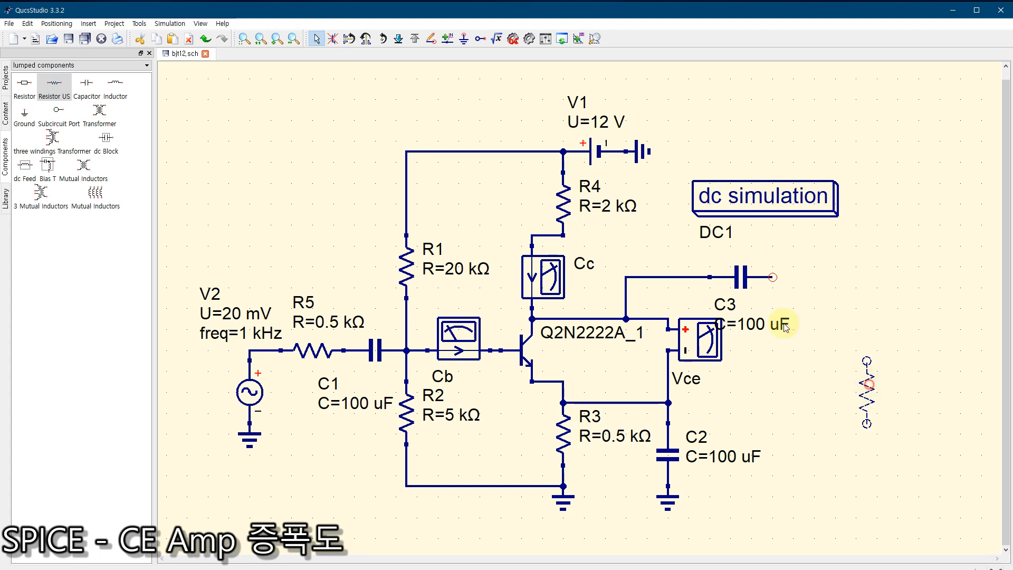
pyautogui.moveTo(784, 323); pyautogui.dragTo(846, 382)
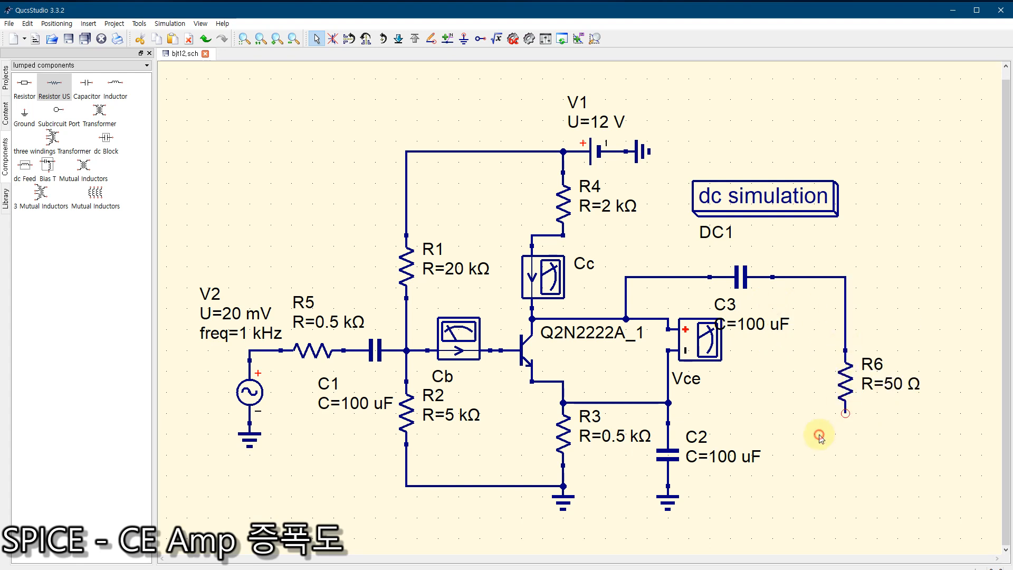
# Step: Ground the lower end of load resistor R6
pyautogui.click(463, 40)
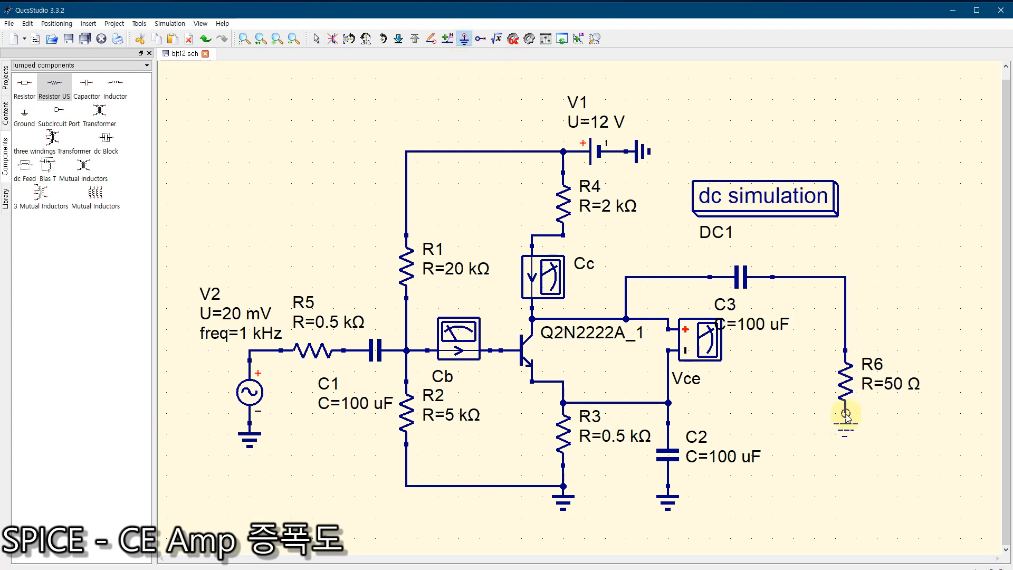
pyautogui.click(846, 415)
pyautogui.press('Escape')
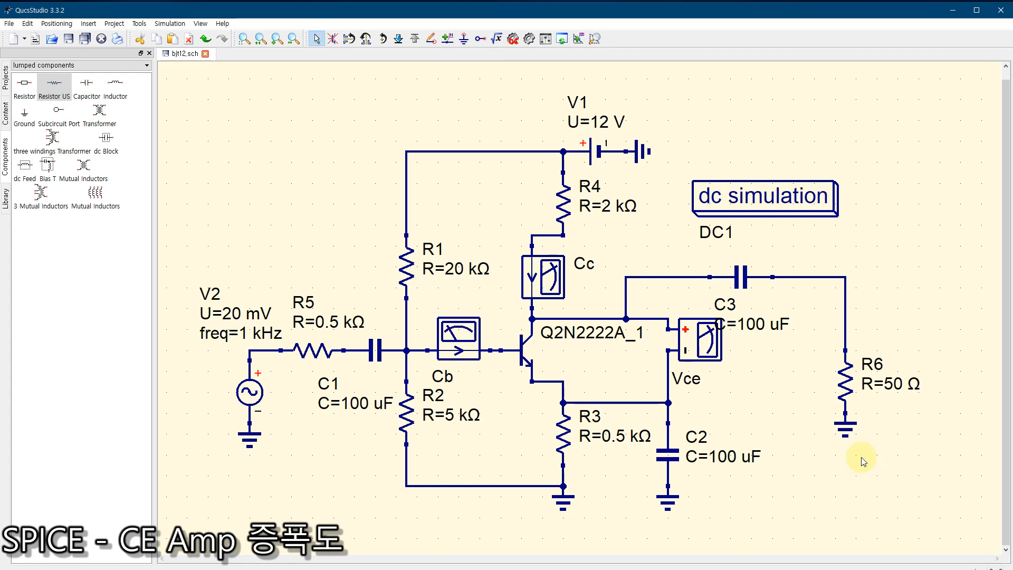
# Step: Set load resistor R6 to 1 MΩ and calculate the circuit's DC bias
pyautogui.doubleClick(844, 391)
pyautogui.moveTo(442, 268); pyautogui.dragTo(396, 267)
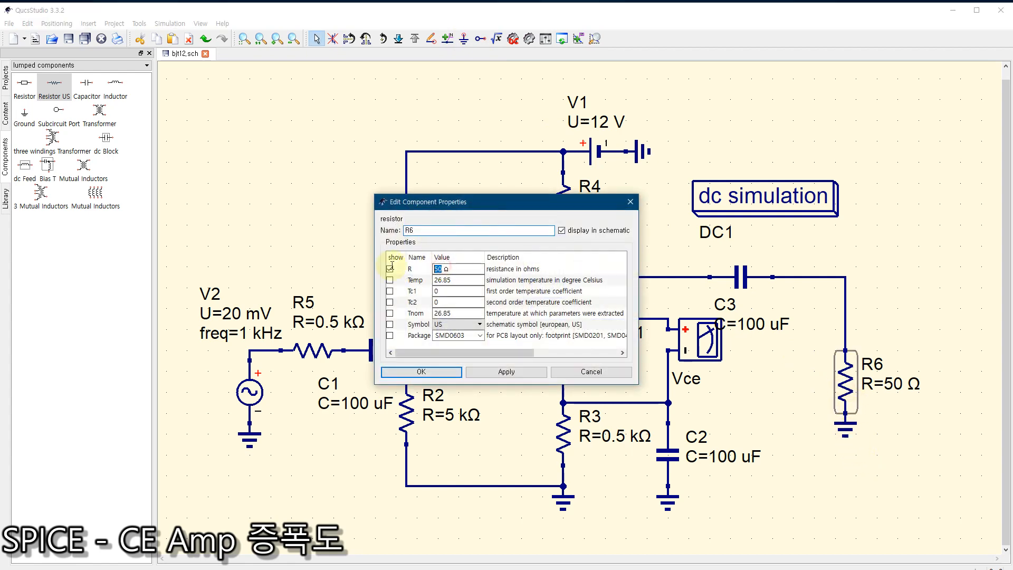
pyautogui.write('1 M')
pyautogui.click(420, 372)
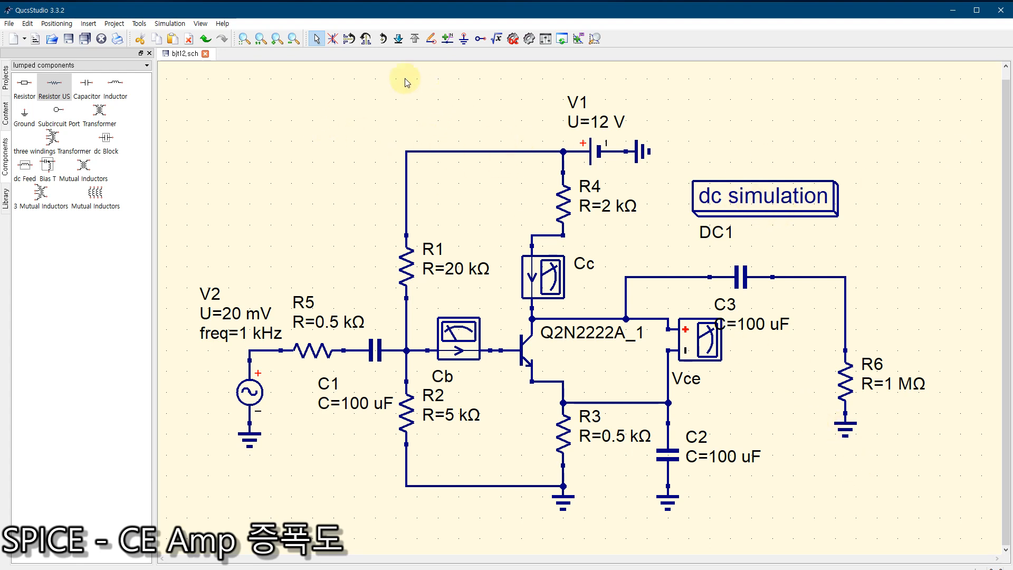
pyautogui.click(515, 40)
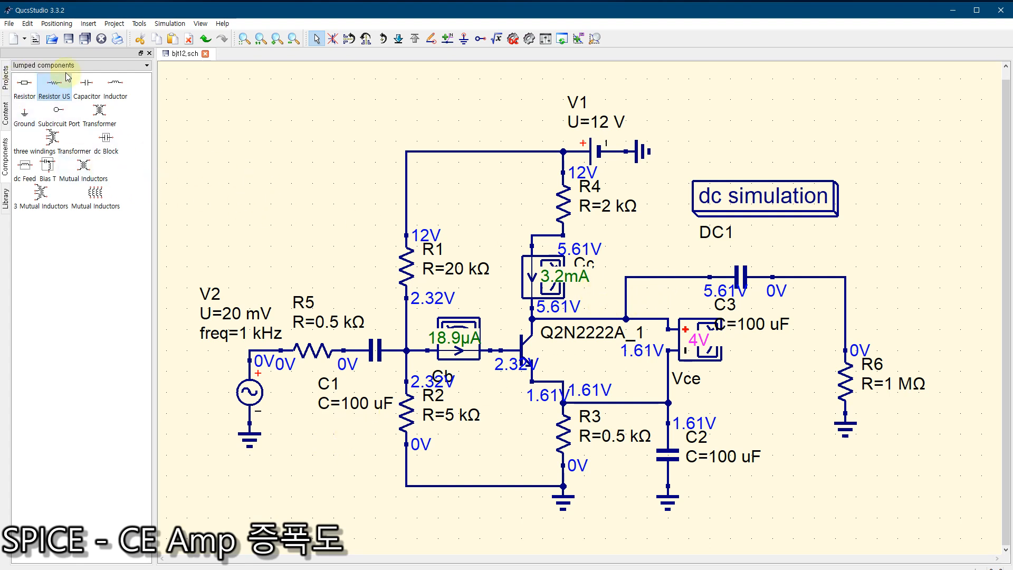
# Step: Add an ac simulation block above the dc simulation block
pyautogui.click(41, 64)
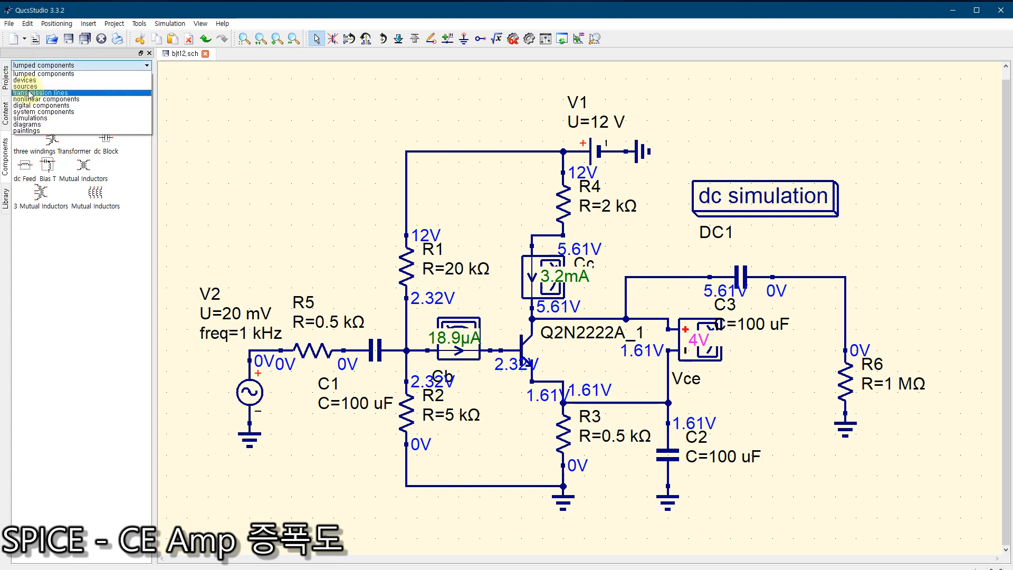
pyautogui.click(31, 117)
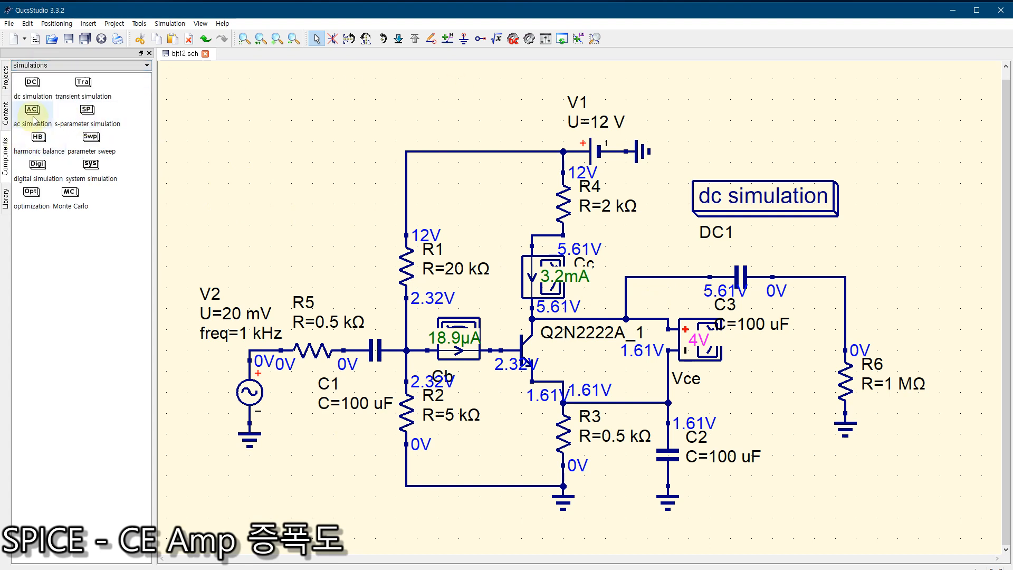
pyautogui.click(33, 119)
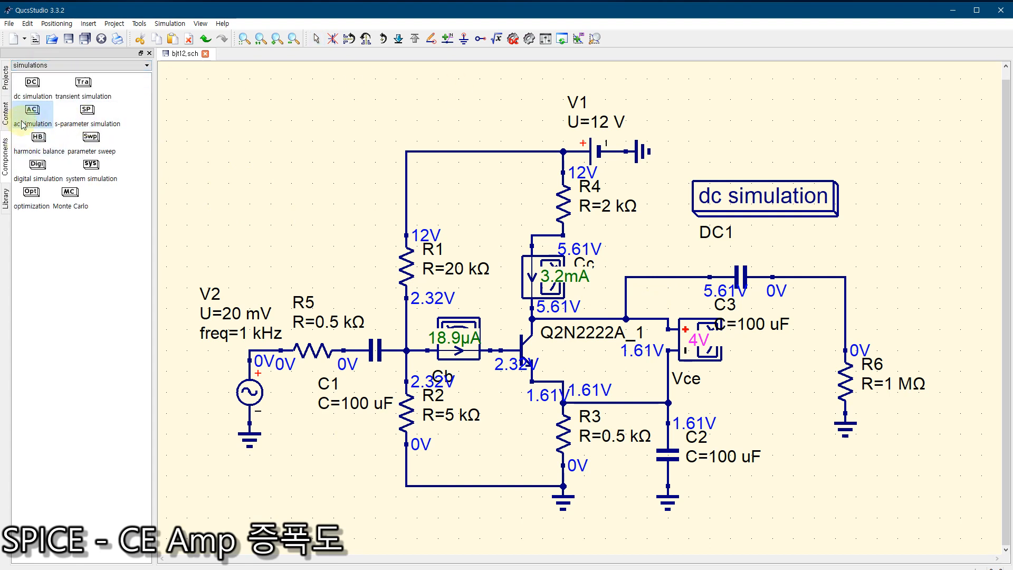
pyautogui.click(696, 90)
pyautogui.press('Escape')
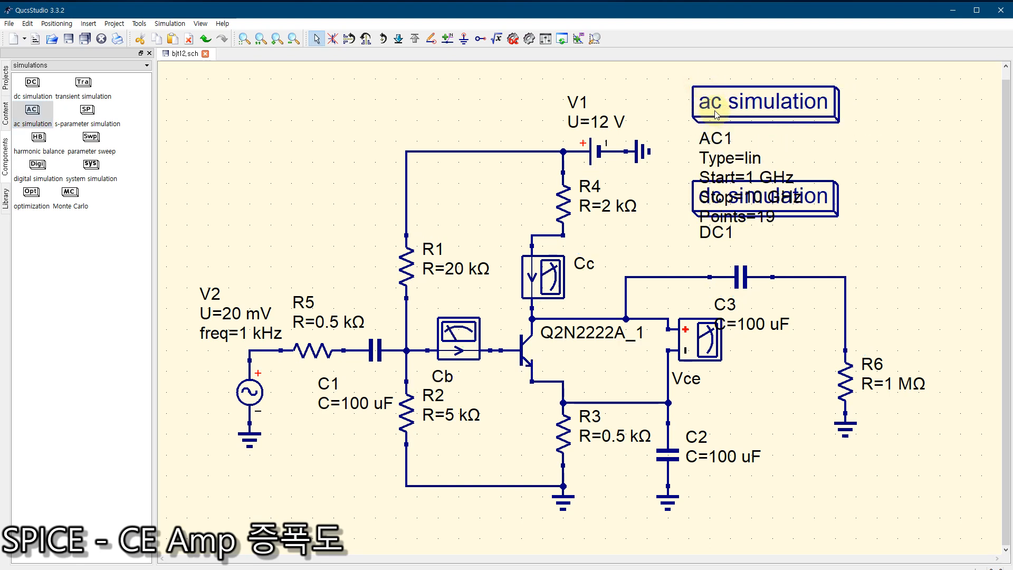
# Step: Move the dc simulation block above V2 and position the ac simulation block above C3 so their texts no longer overlap
pyautogui.moveTo(717, 115); pyautogui.dragTo(855, 113)
pyautogui.moveTo(706, 196); pyautogui.dragTo(250, 131)
pyautogui.moveTo(899, 111); pyautogui.dragTo(751, 122)
pyautogui.click(863, 200)
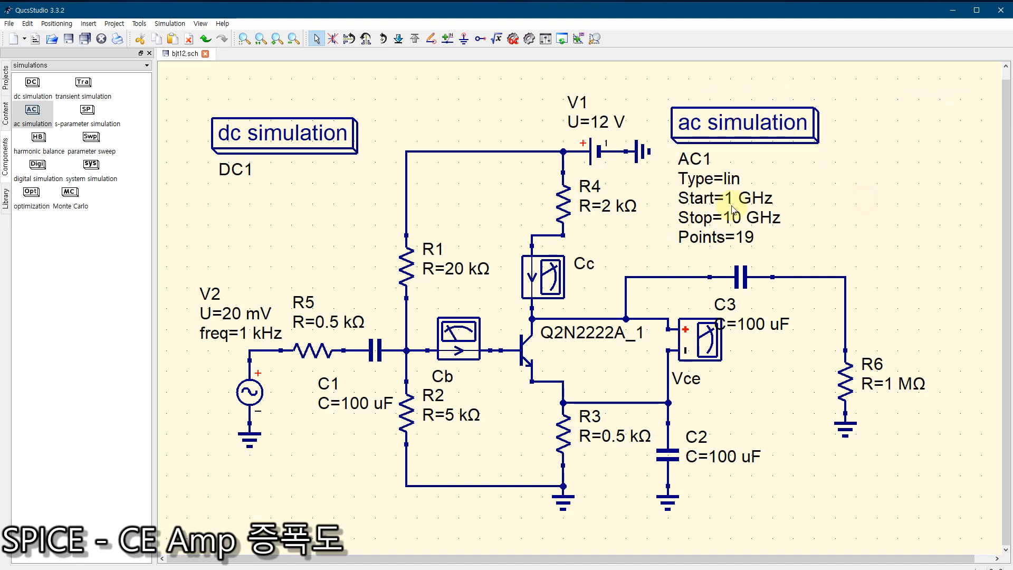
# Step: Deactivate the dc simulation block so that only the ac simulation block remains active
pyautogui.click(252, 136)
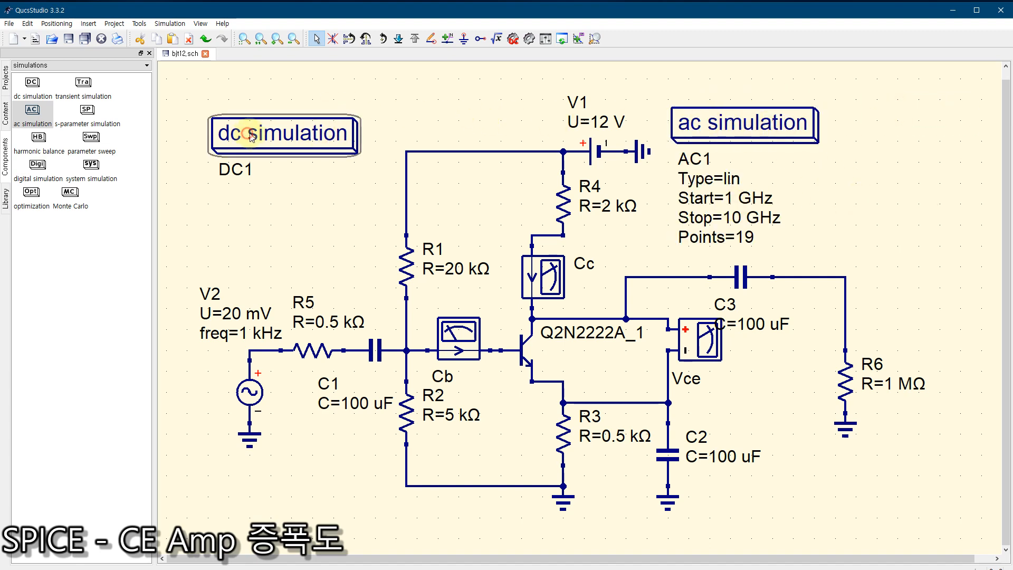
pyautogui.click(731, 130)
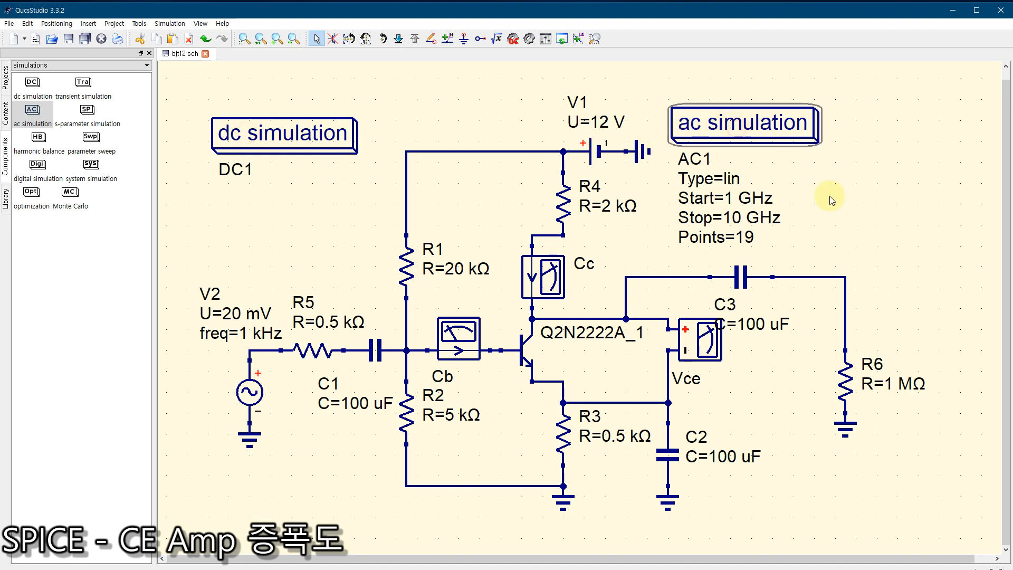
pyautogui.click(270, 233)
pyautogui.click(259, 138)
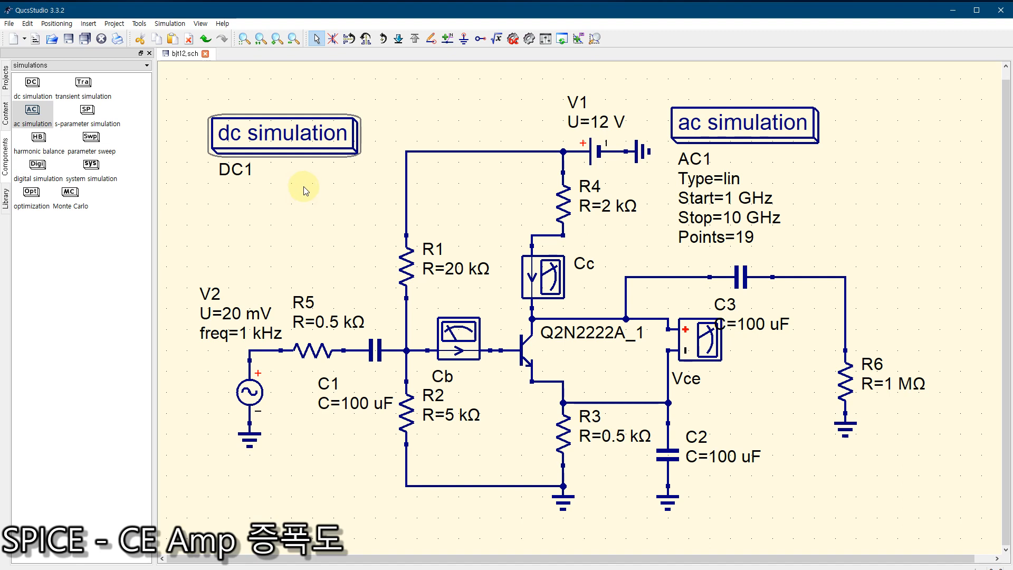
pyautogui.click(333, 40)
# Step: Set the ac simulation's linear frequency sweep to start at 0.5 kHz and stop at 1.5 kHz
pyautogui.click(738, 126)
pyautogui.moveTo(738, 126); pyautogui.dragTo(742, 123)
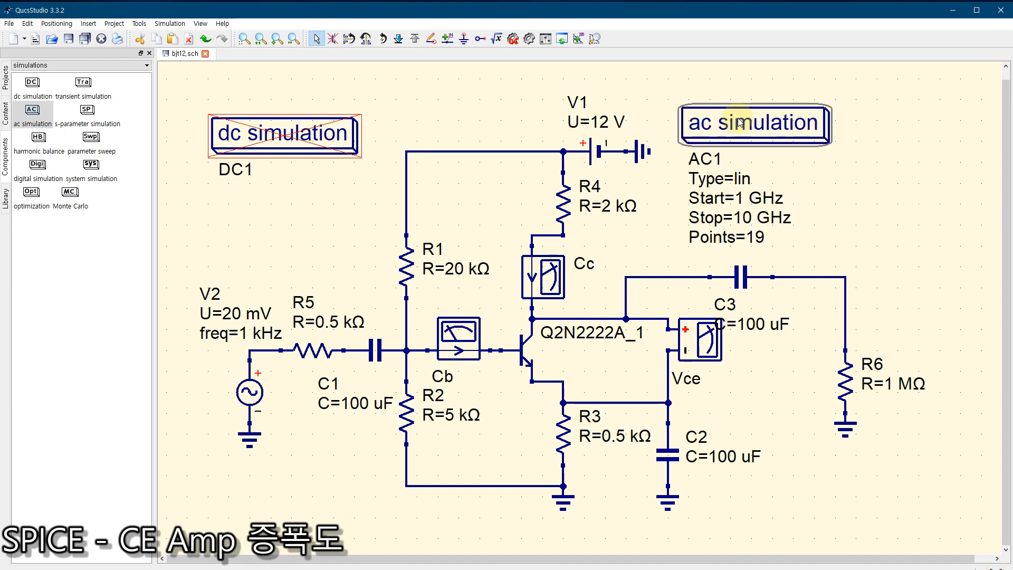
pyautogui.doubleClick(741, 123)
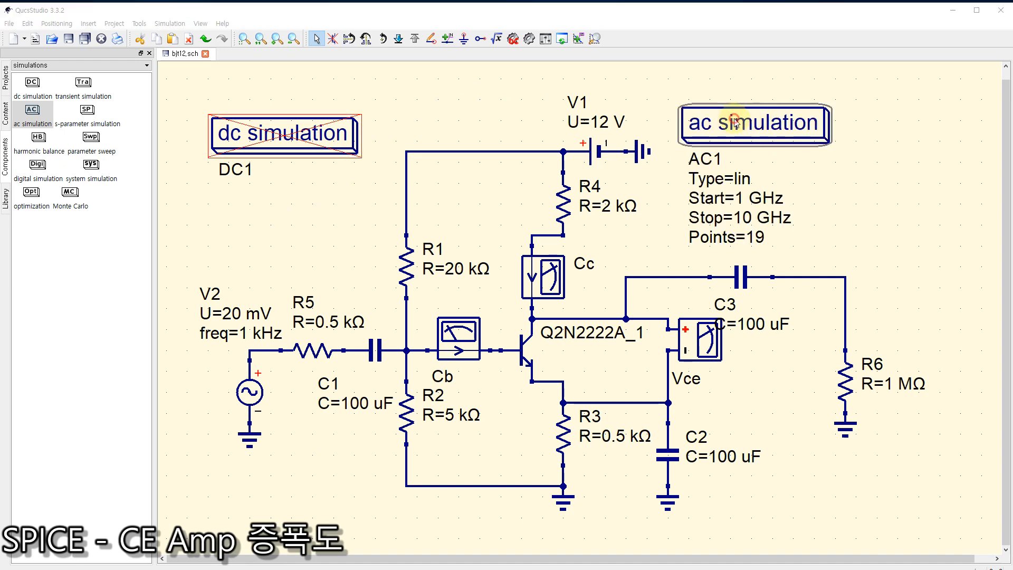
pyautogui.click(447, 281)
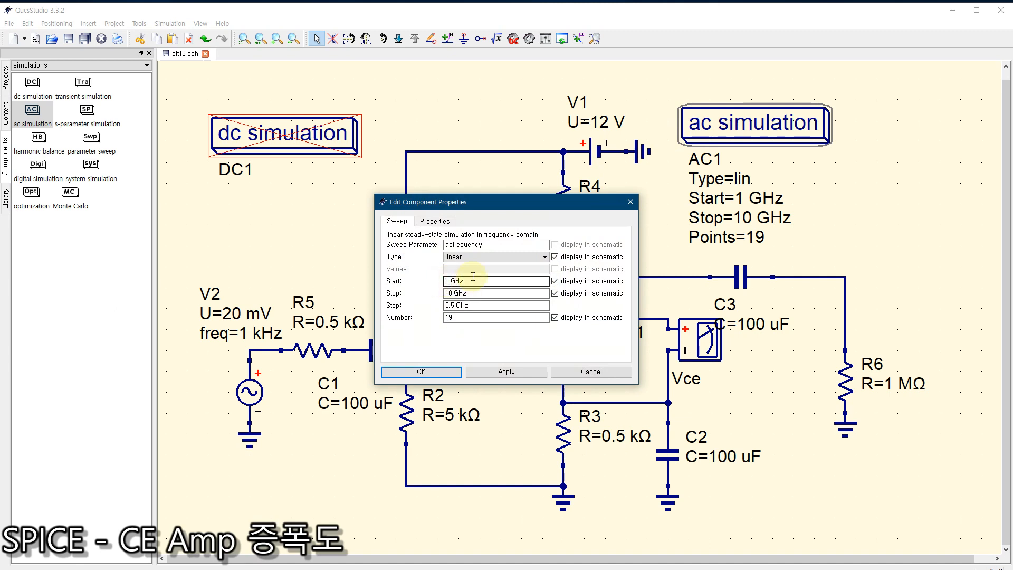
pyautogui.write('0,5 k')
pyautogui.moveTo(453, 293); pyautogui.dragTo(435, 293)
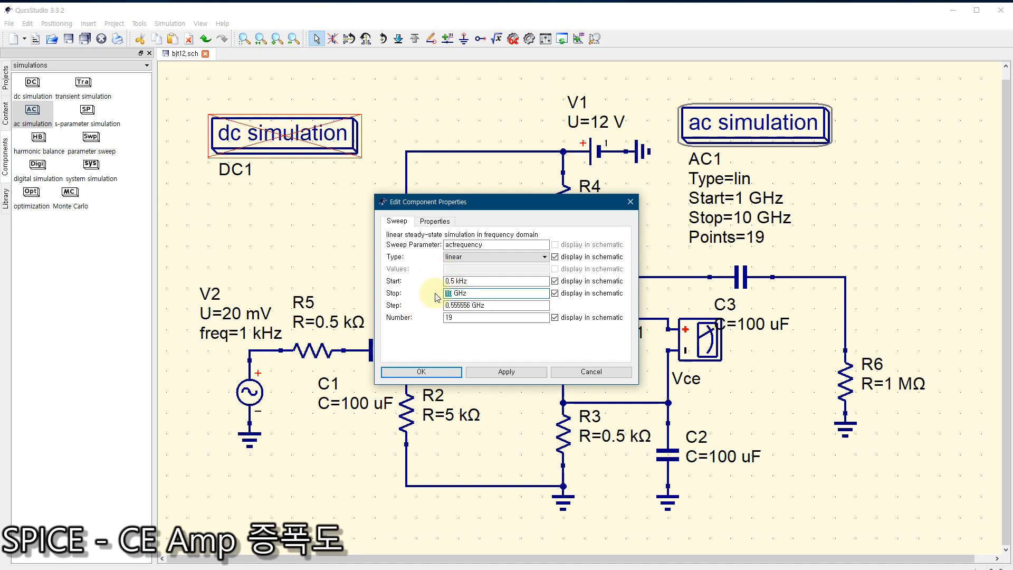
pyautogui.write('1,5 k')
# Step: Set the ac simulation's number of sweep points to 21 and accept the sweep settings
pyautogui.moveTo(452, 318); pyautogui.dragTo(428, 320)
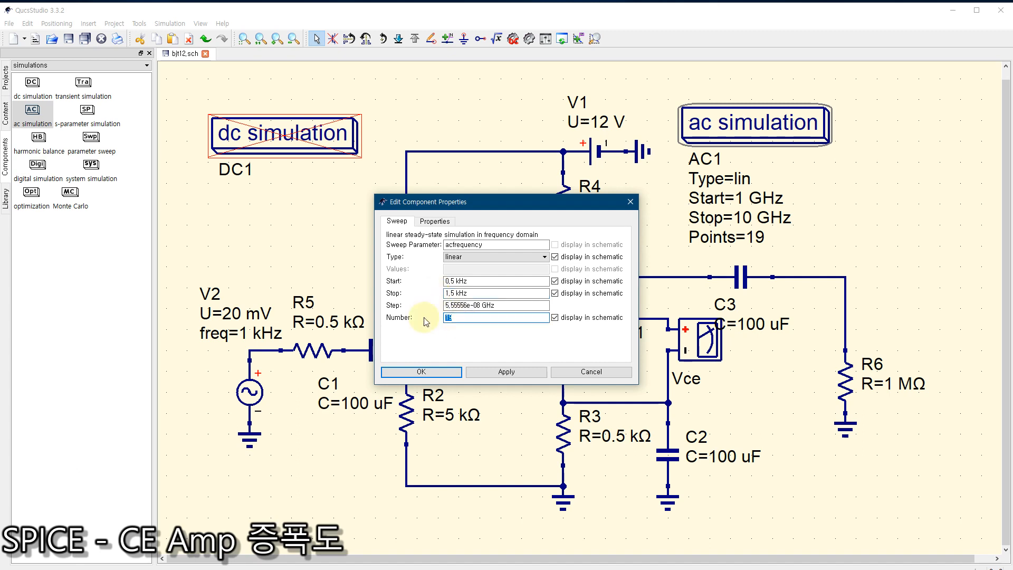
pyautogui.write('2')
pyautogui.click(465, 305)
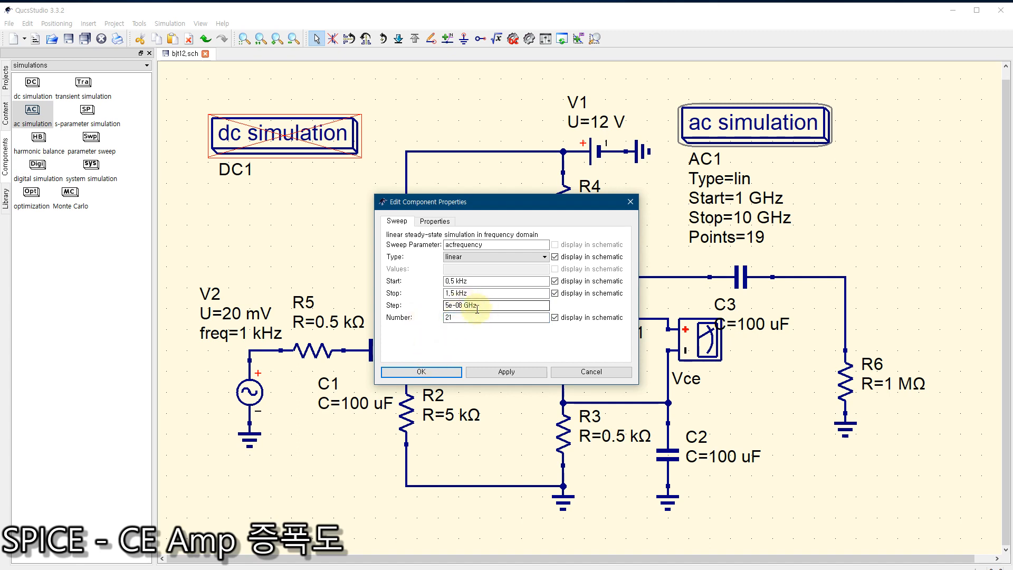
pyautogui.click(424, 372)
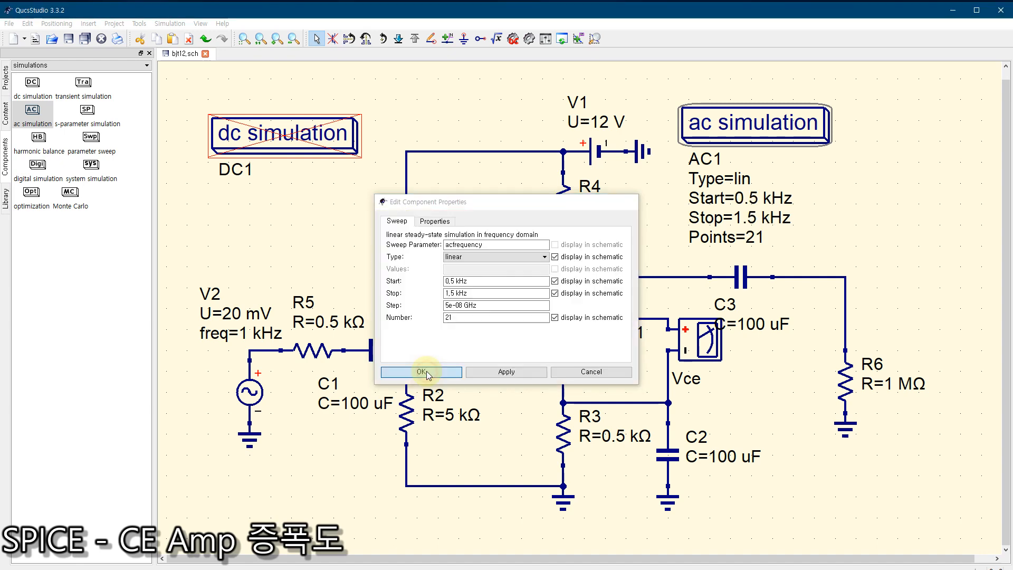
pyautogui.click(922, 191)
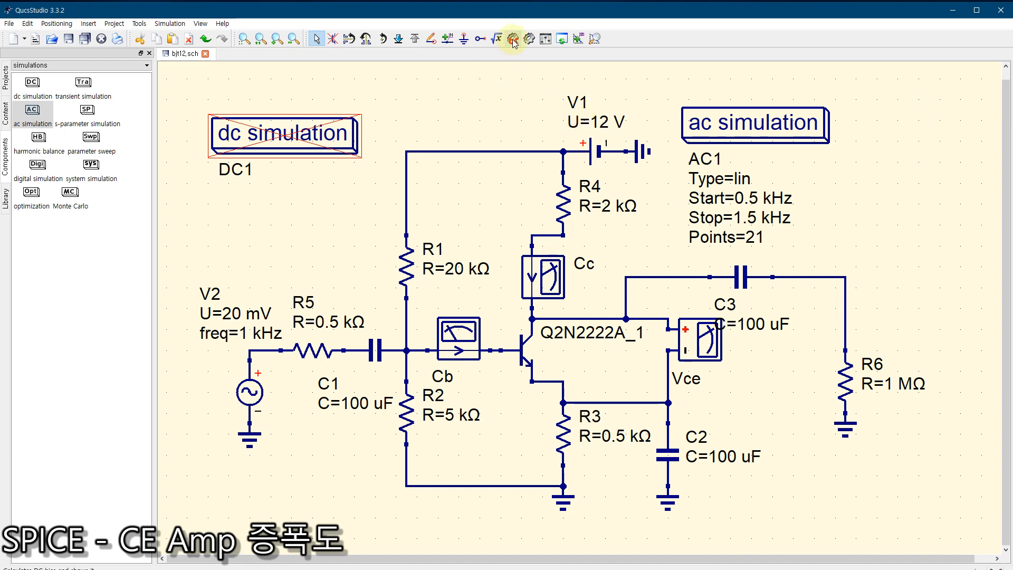
# Step: Simulate the schematic and delete the default Cartesian diagram from the resulting data display
pyautogui.click(529, 39)
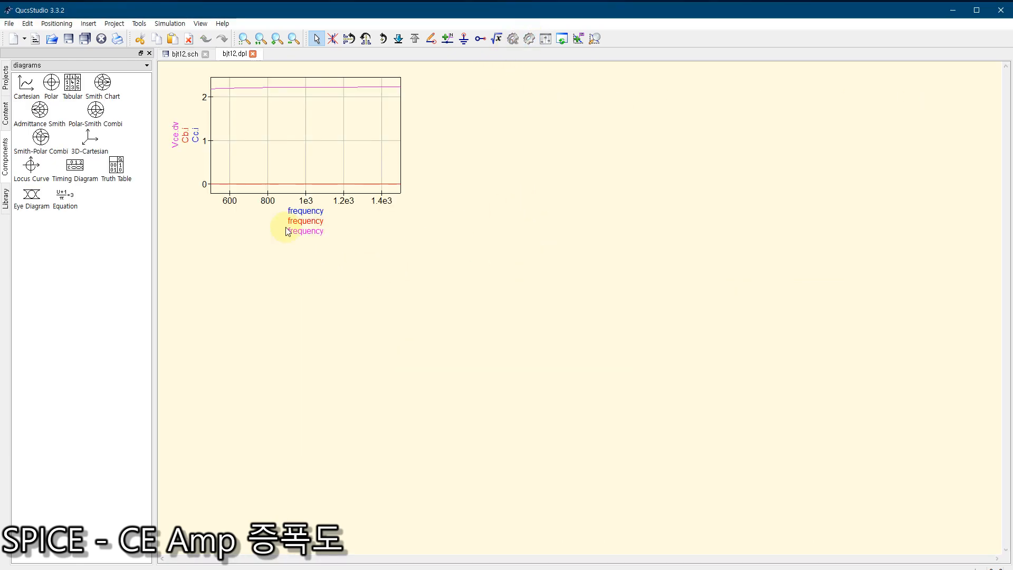
pyautogui.click(255, 167)
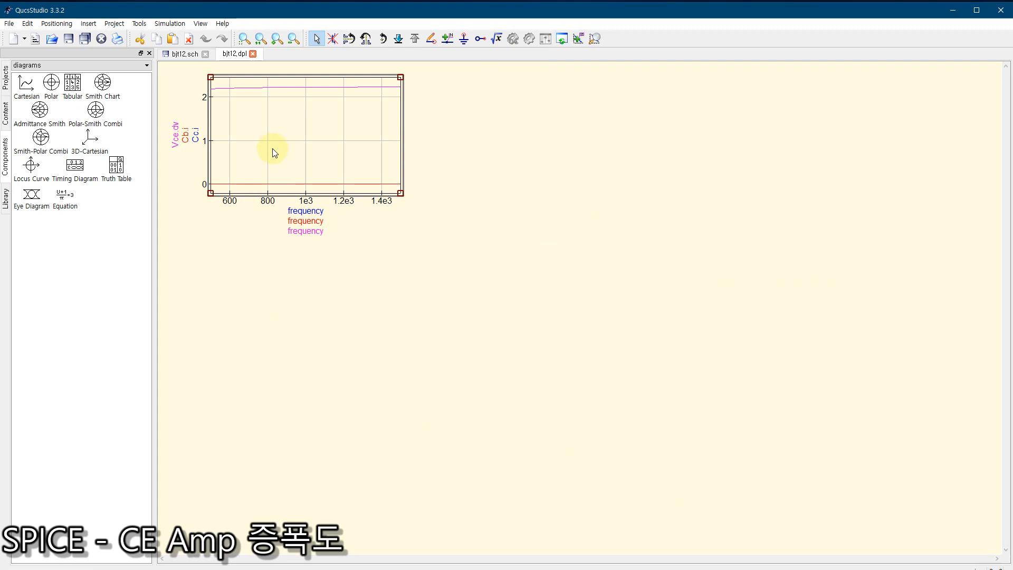
pyautogui.moveTo(401, 194); pyautogui.dragTo(527, 293)
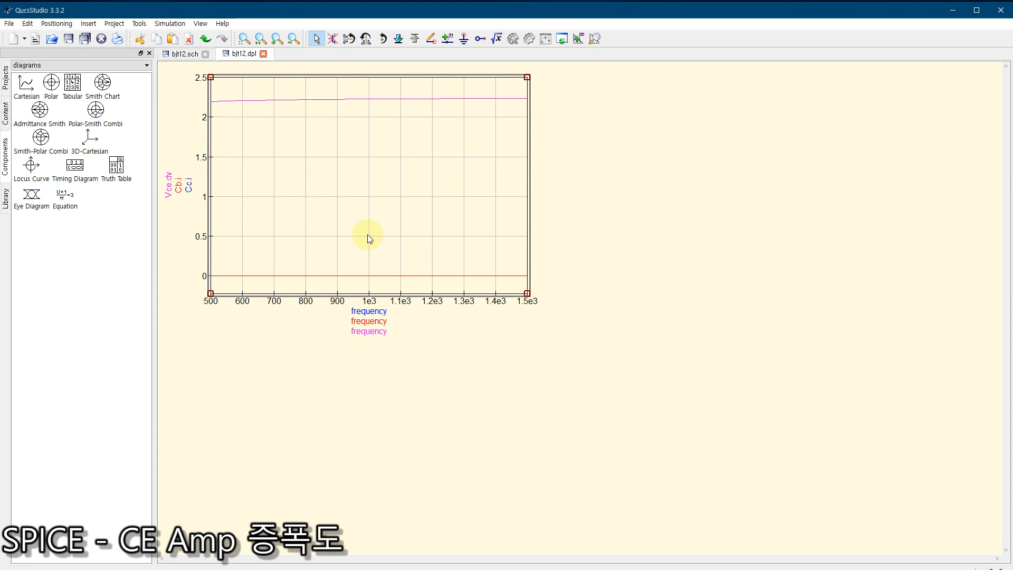
pyautogui.press('Delete')
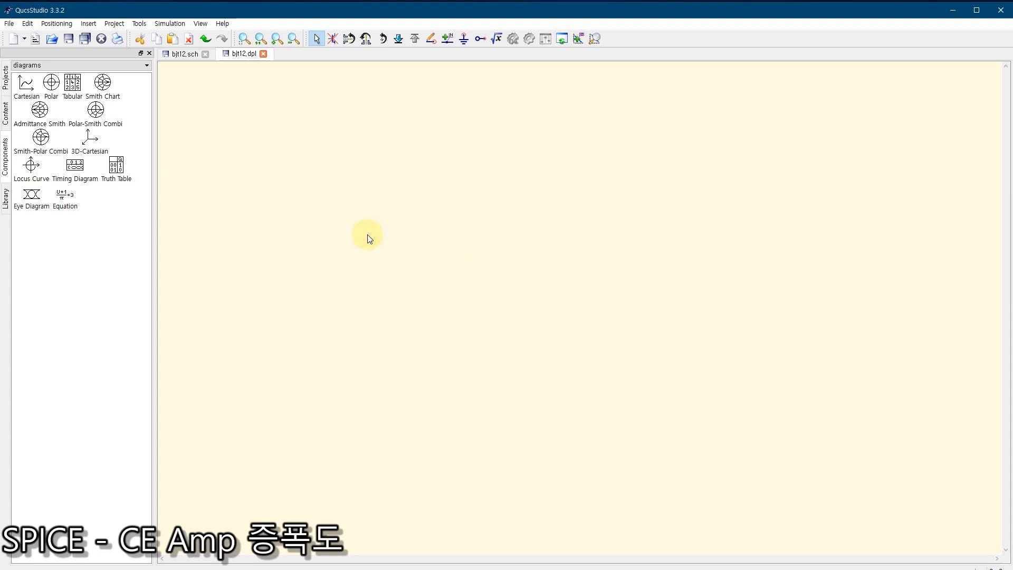
pyautogui.click(71, 85)
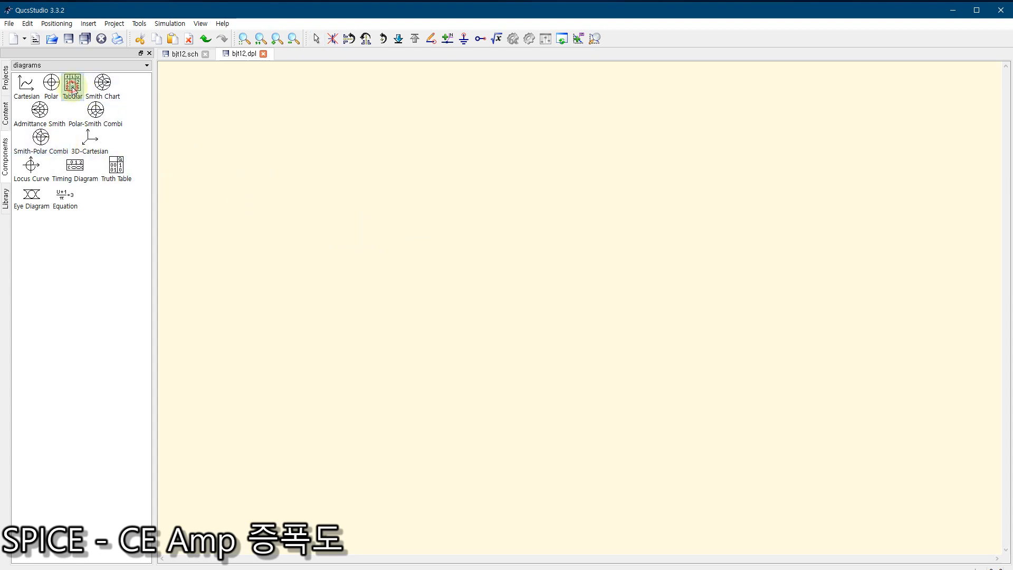
pyautogui.click(227, 236)
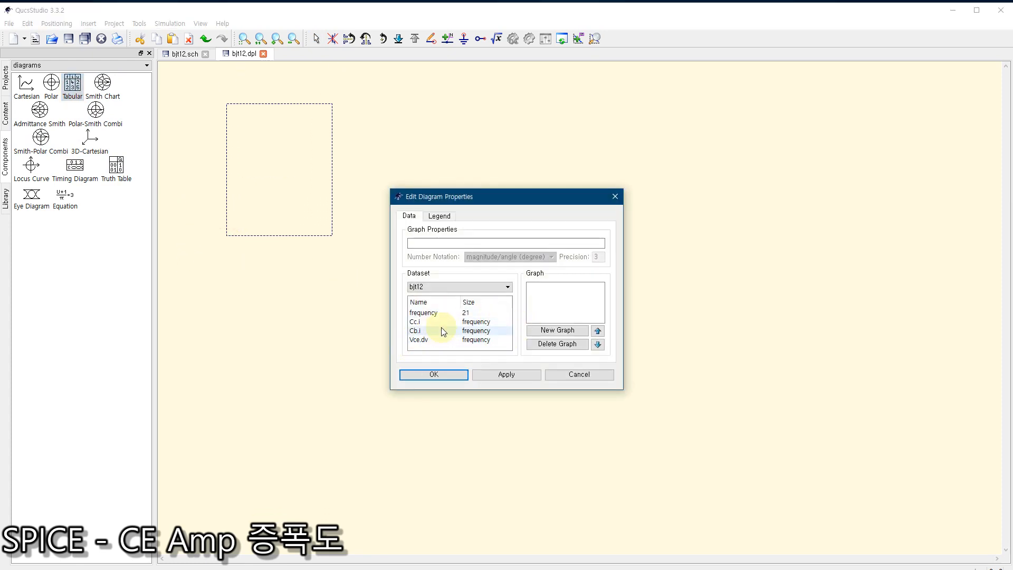
pyautogui.click(614, 196)
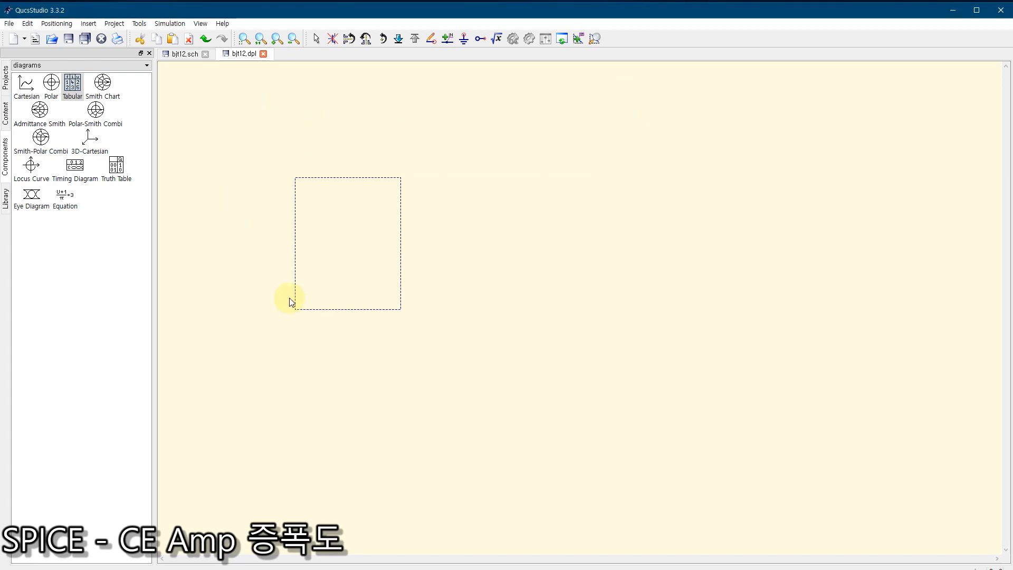
pyautogui.press('Escape')
# Step: Return to the bjt12 schematic and place a voltage probe with its positive terminal connected to the node between C3 and R6
pyautogui.click(175, 54)
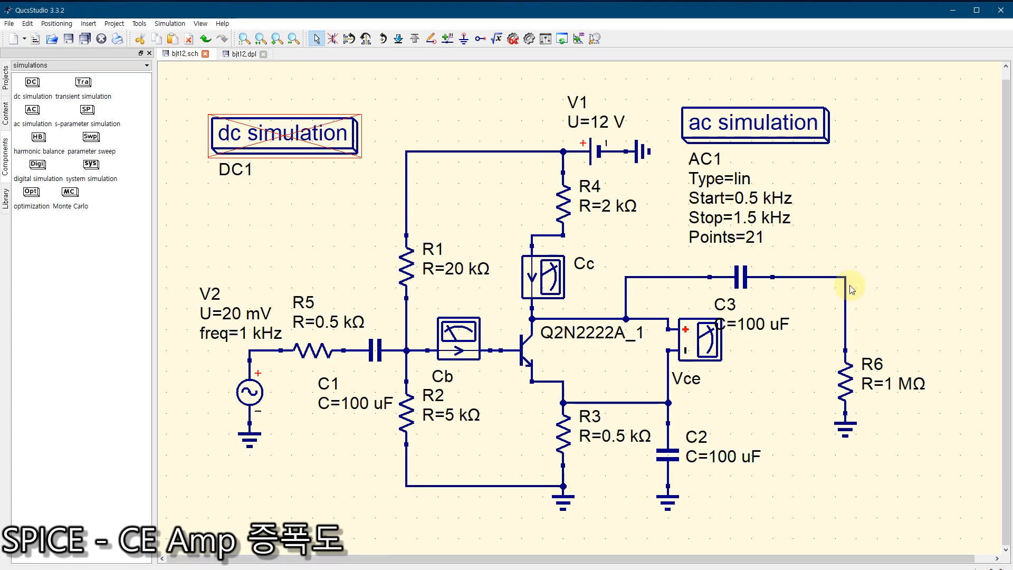
pyautogui.click(31, 66)
pyautogui.click(24, 80)
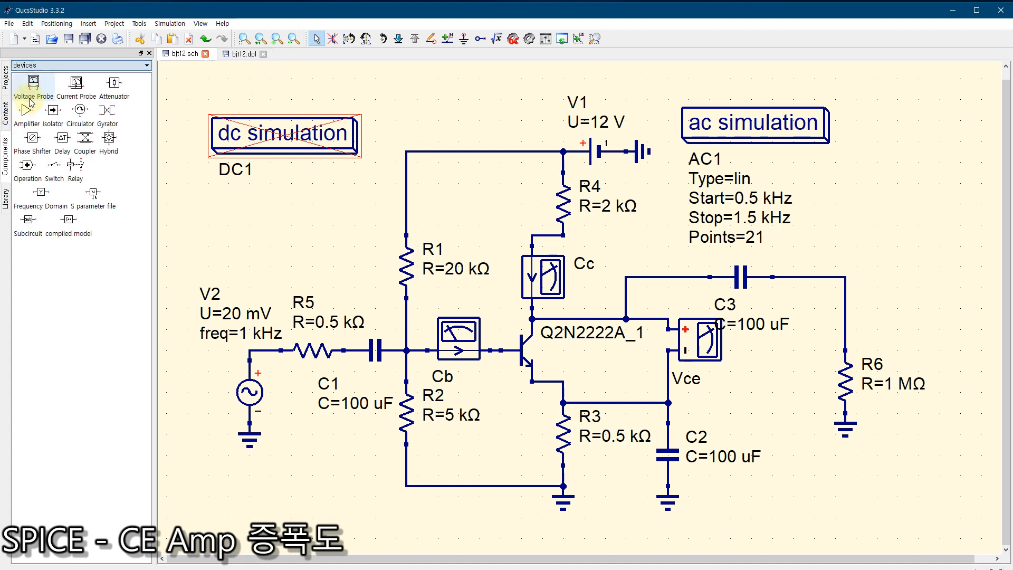
pyautogui.click(33, 84)
pyautogui.click(842, 263)
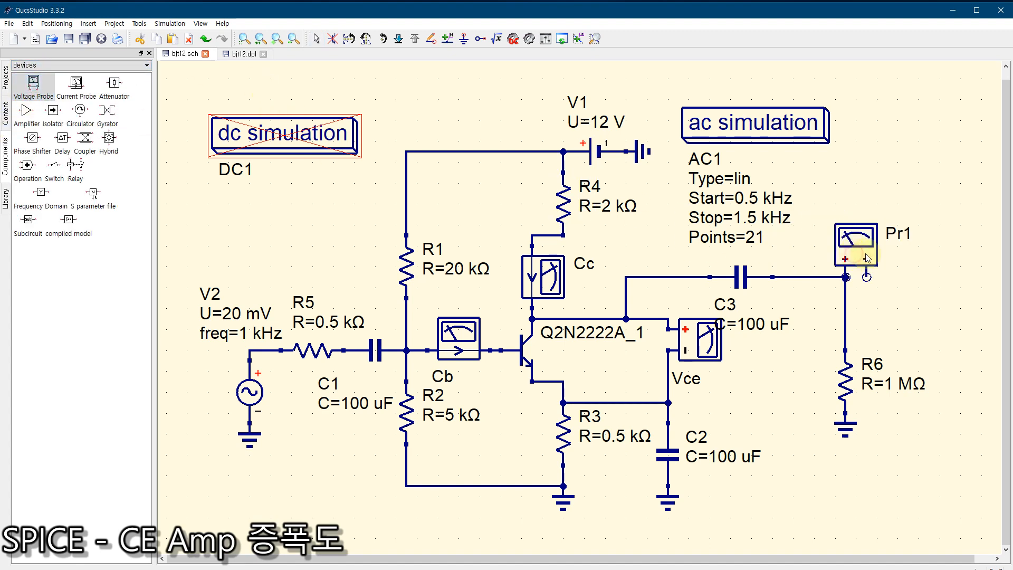
pyautogui.press('Escape')
pyautogui.moveTo(861, 256); pyautogui.dragTo(861, 235)
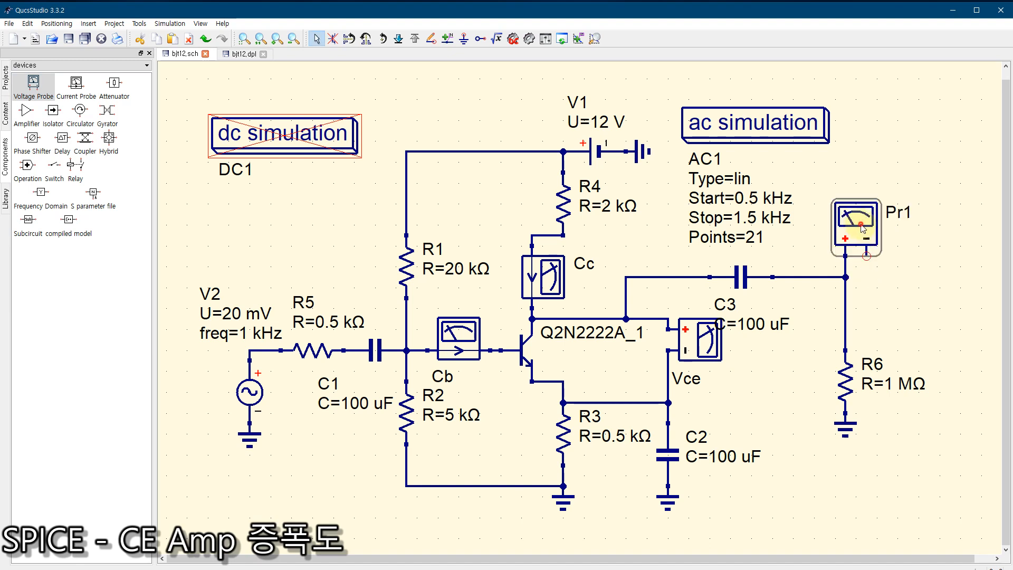
# Step: Name the new output voltage probe Vout and ground its negative terminal
pyautogui.doubleClick(862, 234)
pyautogui.hotkey('ctrl', 'a')
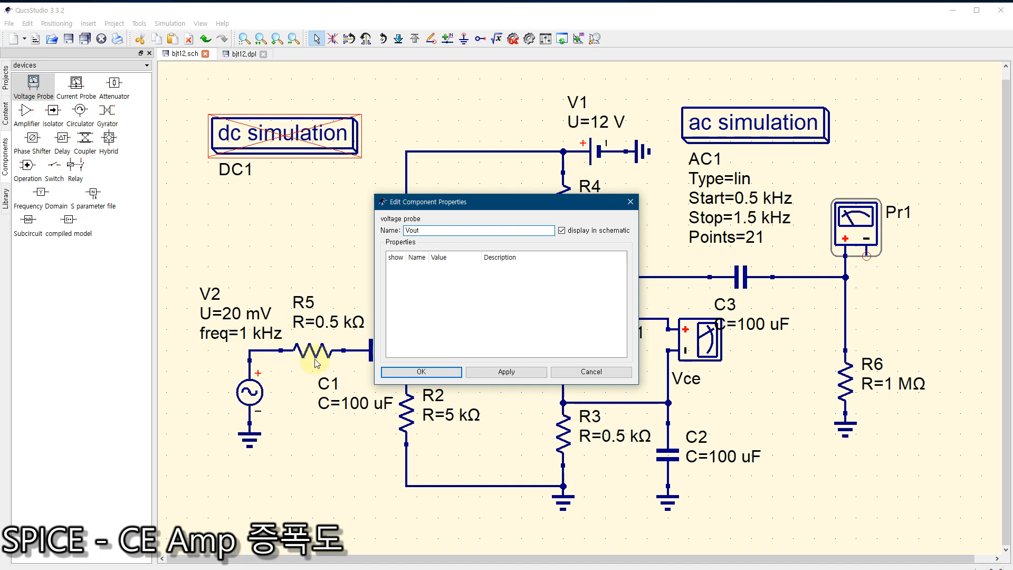
pyautogui.click(421, 371)
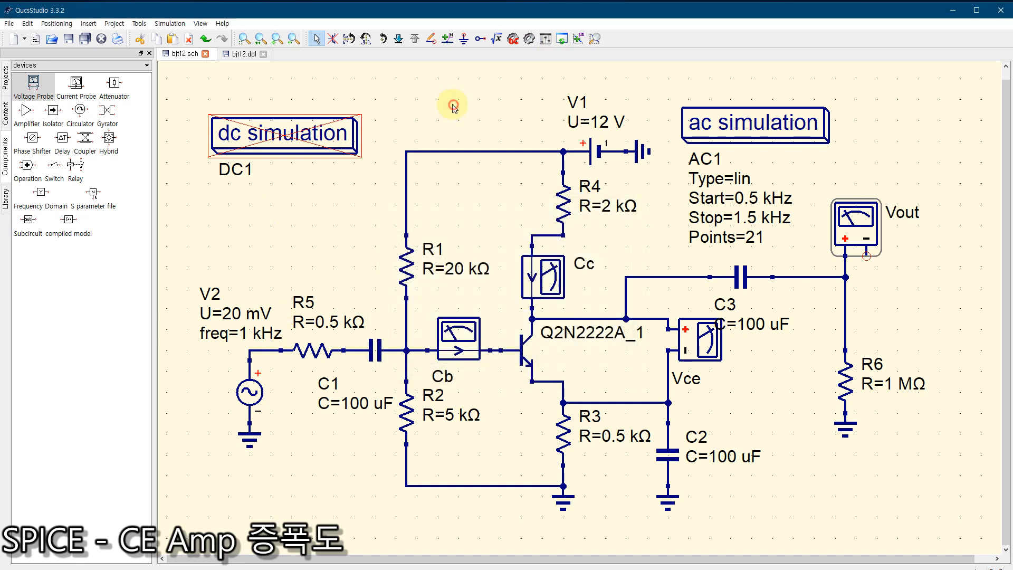
pyautogui.click(464, 39)
pyautogui.click(867, 257)
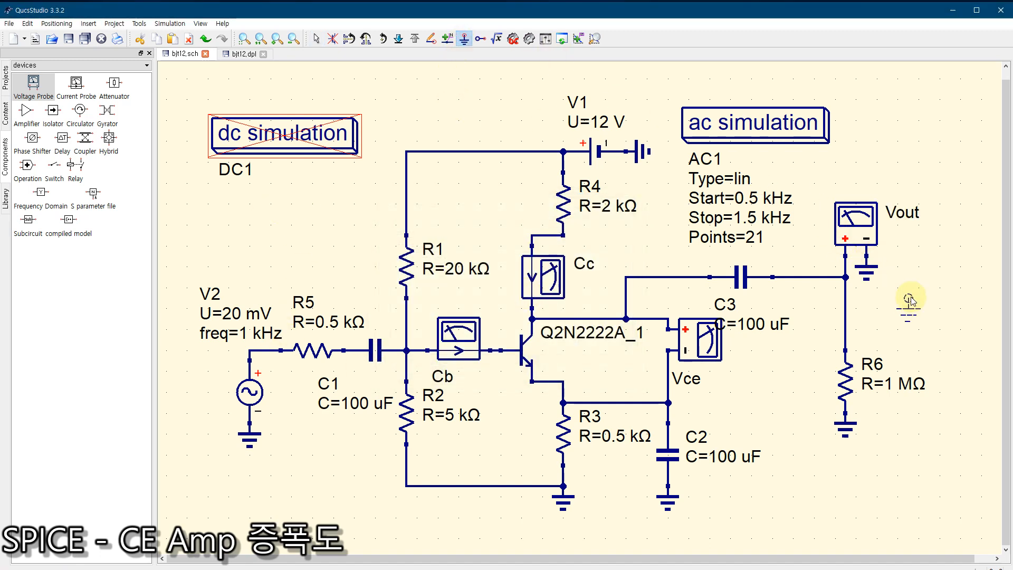
pyautogui.press('Escape')
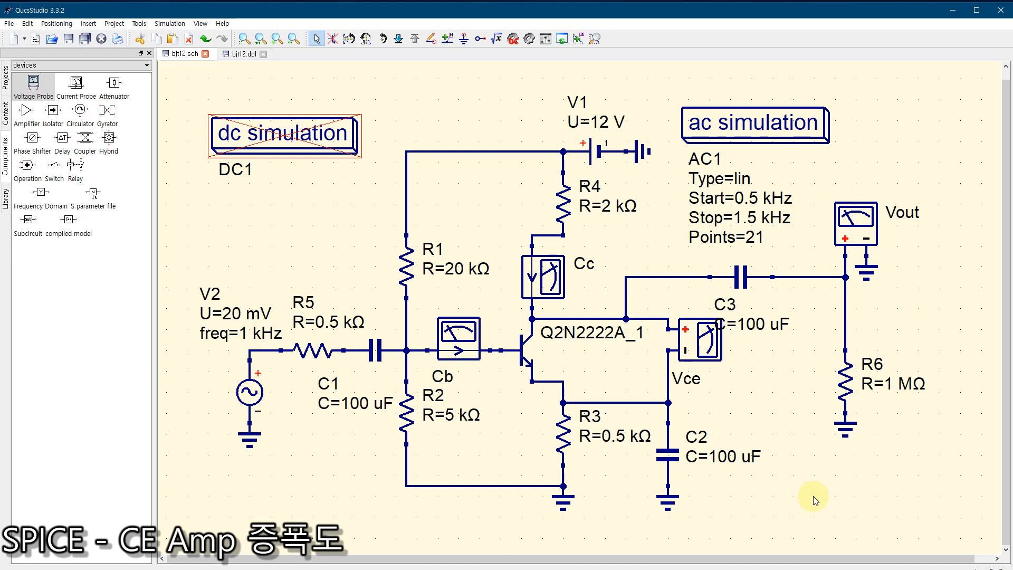
# Step: Rerun the simulation and add a tabular diagram of Vout.dv in magnitude/angle (degree) notation to the data display
pyautogui.click(529, 39)
pyautogui.click(72, 83)
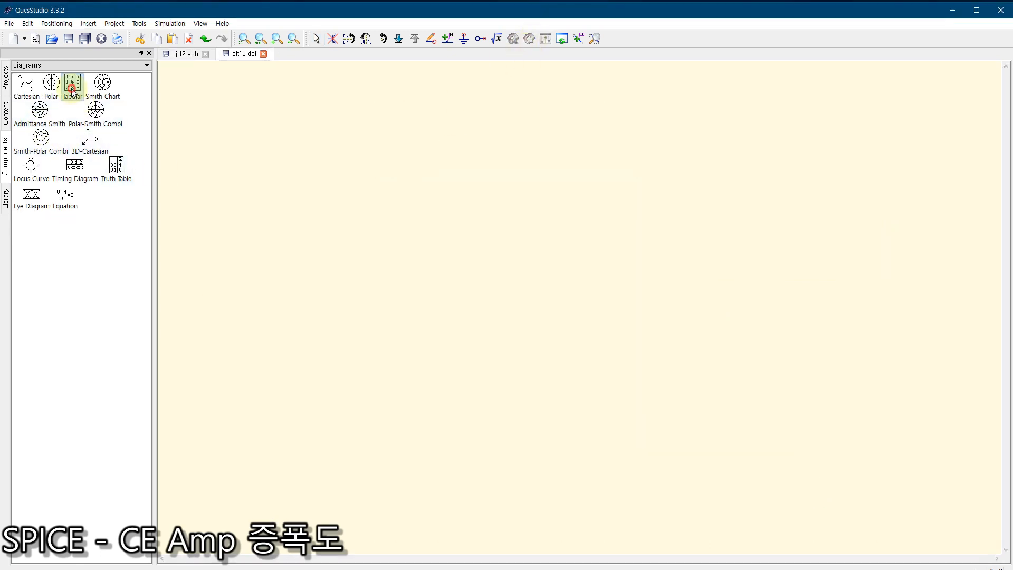
pyautogui.click(217, 251)
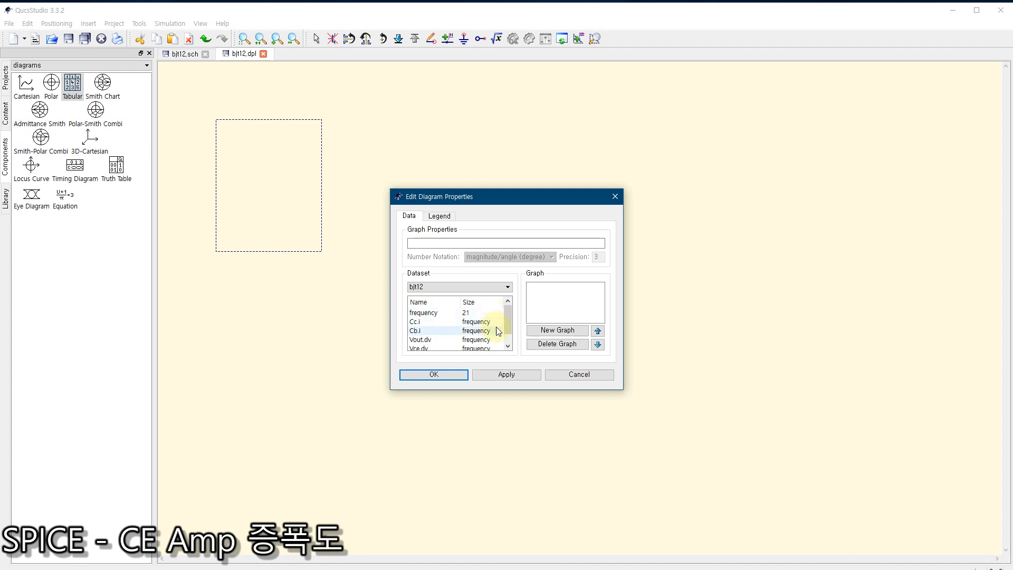
pyautogui.moveTo(509, 311); pyautogui.dragTo(508, 337)
pyautogui.doubleClick(433, 332)
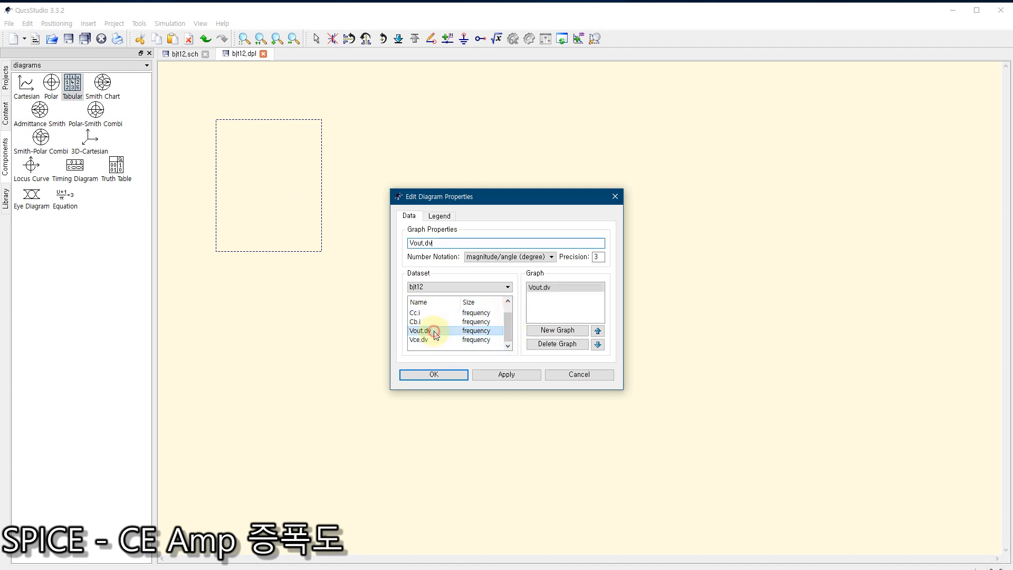
pyautogui.click(549, 288)
pyautogui.click(548, 343)
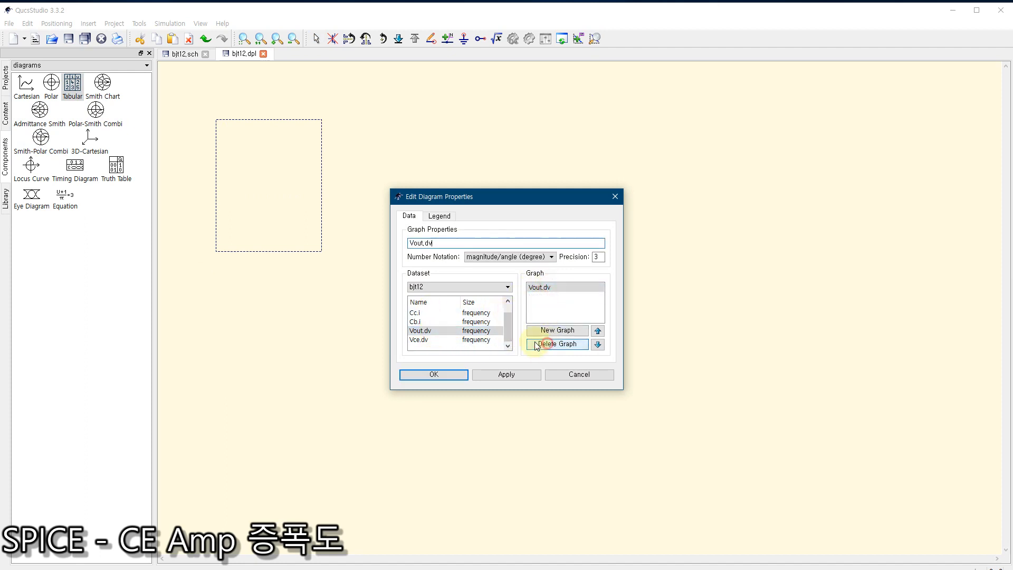
pyautogui.click(543, 290)
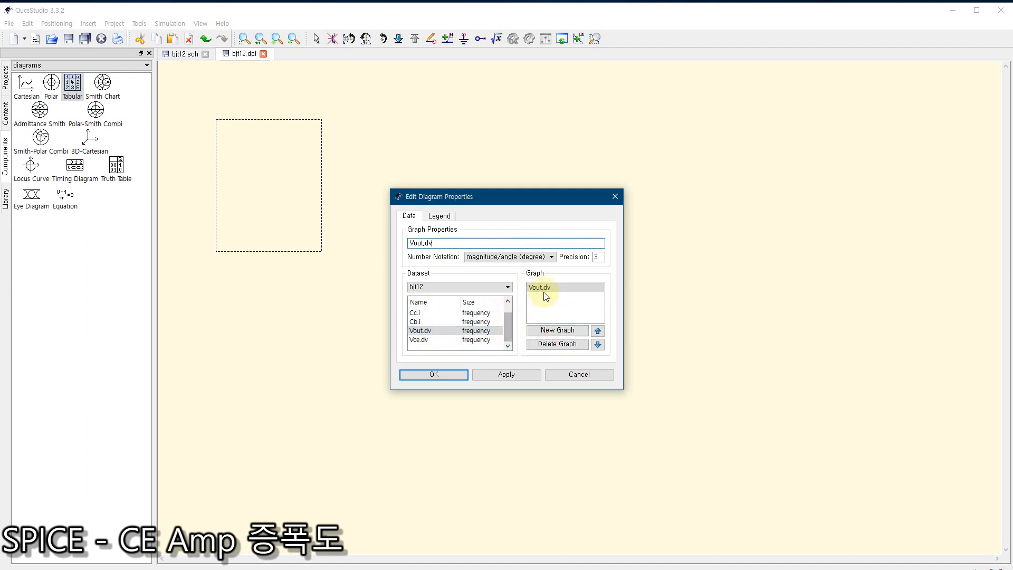
pyautogui.click(436, 376)
pyautogui.press('Escape')
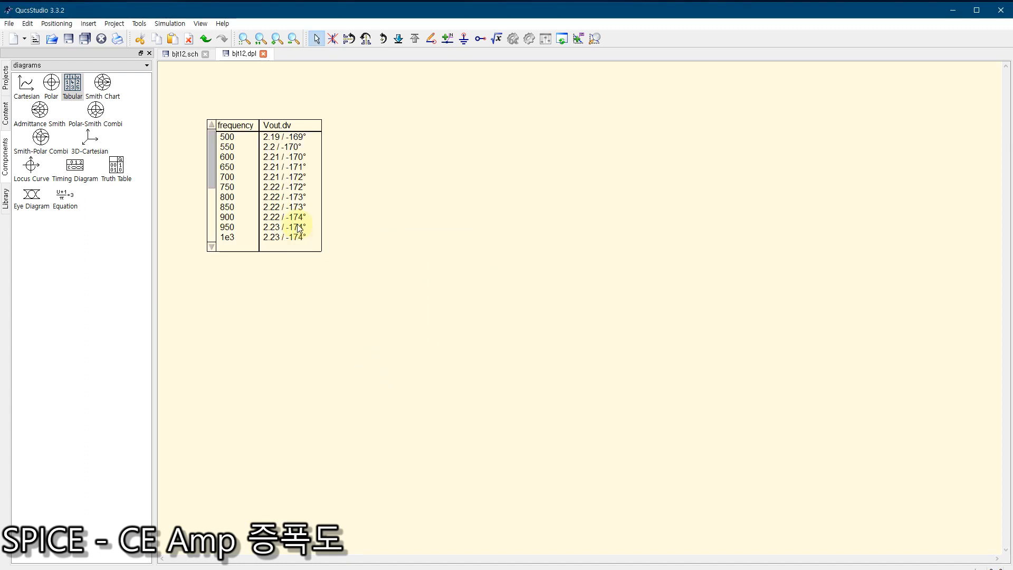
# Step: Enlarge the Vout.dv table to fit all frequency rows and move it closer to the page's upper-left corner
pyautogui.click(298, 227)
pyautogui.moveTo(321, 251); pyautogui.dragTo(459, 423)
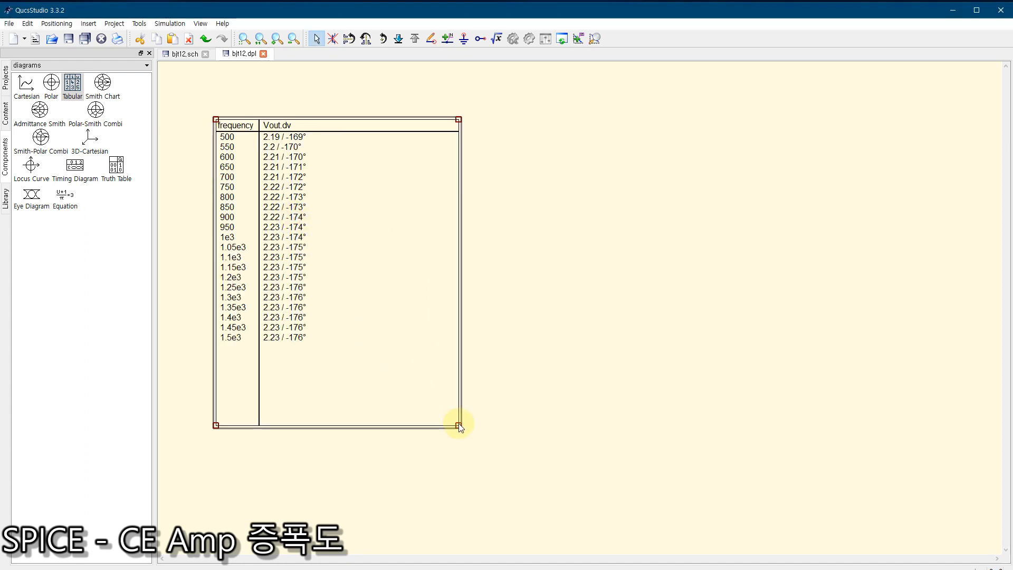
pyautogui.moveTo(377, 324); pyautogui.dragTo(370, 293)
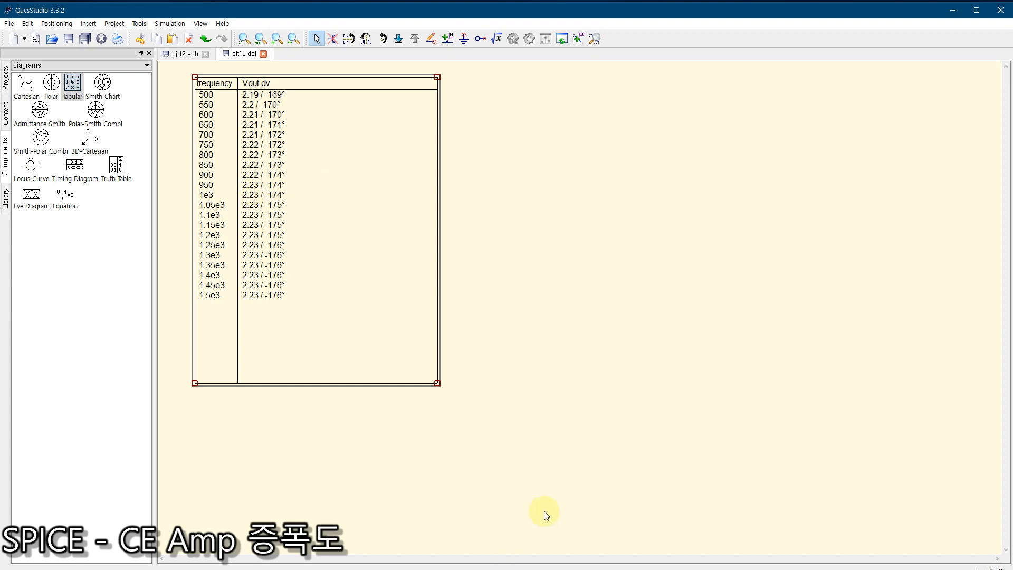
# Step: Switch to the Google calculator in the browser and compute the voltage gain as 2.23 ÷ 0.02
pyautogui.press('super')
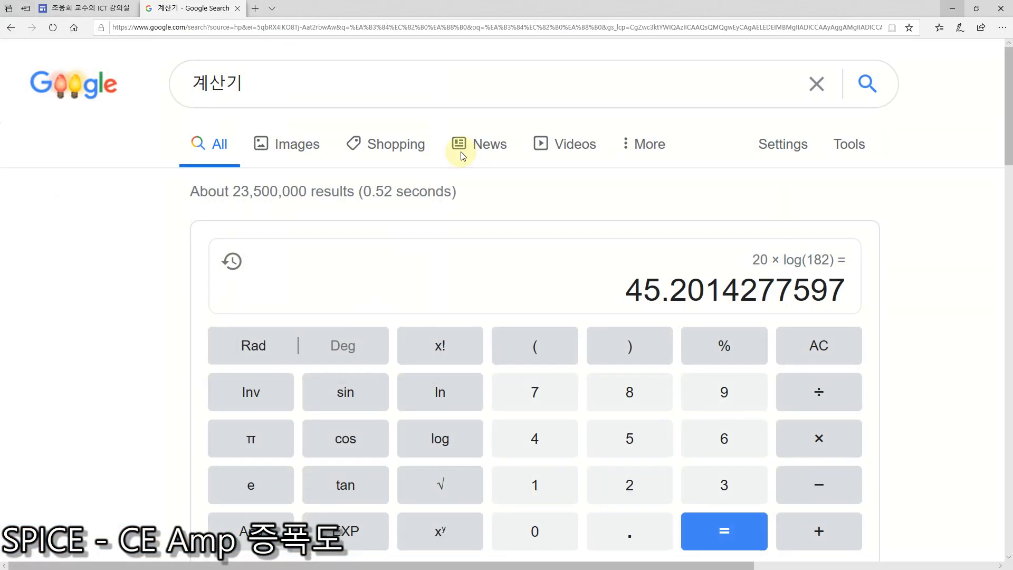
pyautogui.click(205, 558)
pyautogui.click(833, 351)
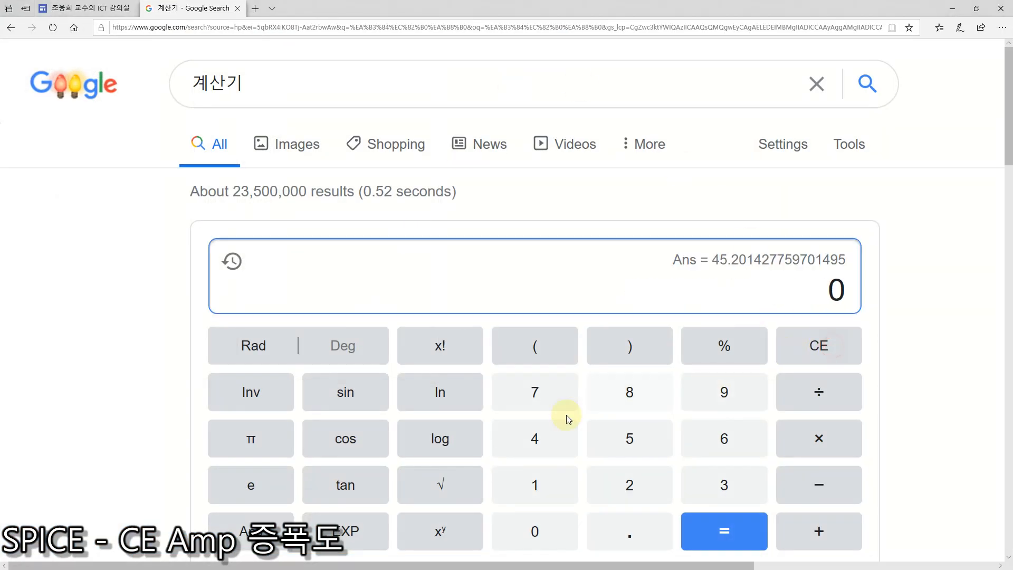
pyautogui.click(629, 483)
pyautogui.click(630, 533)
pyautogui.click(630, 486)
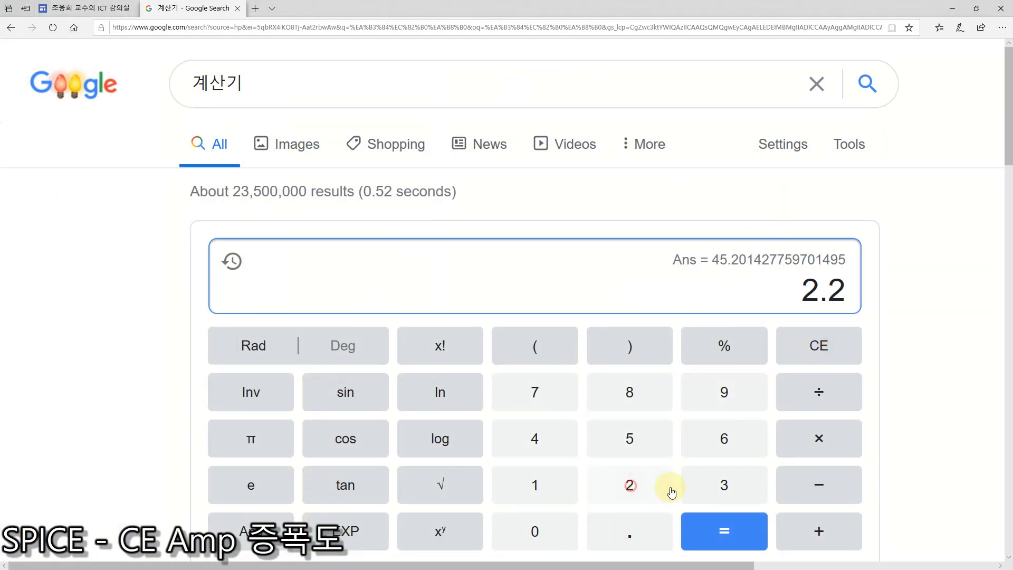
pyautogui.click(720, 485)
pyautogui.click(818, 395)
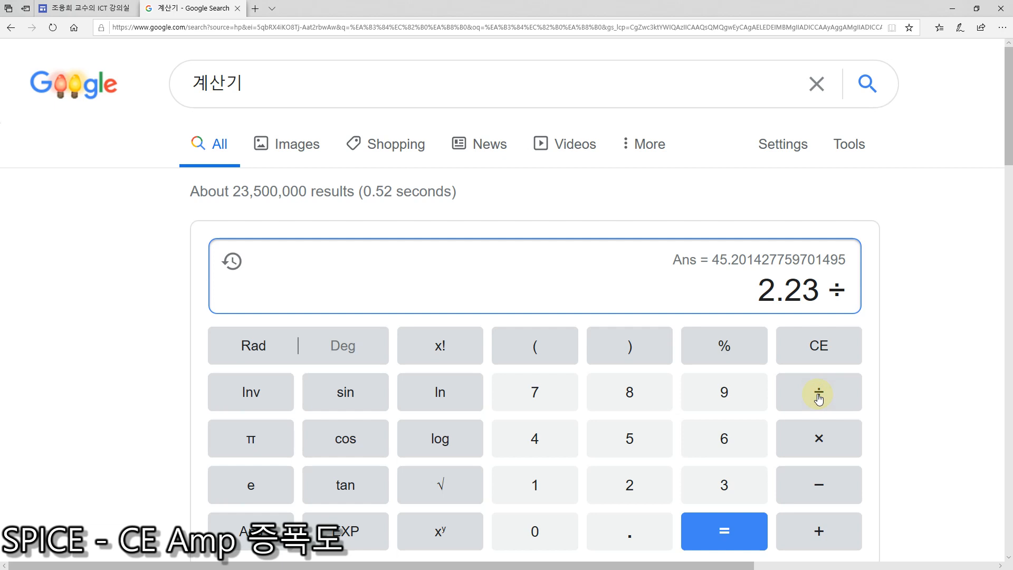
pyautogui.click(536, 531)
pyautogui.click(624, 532)
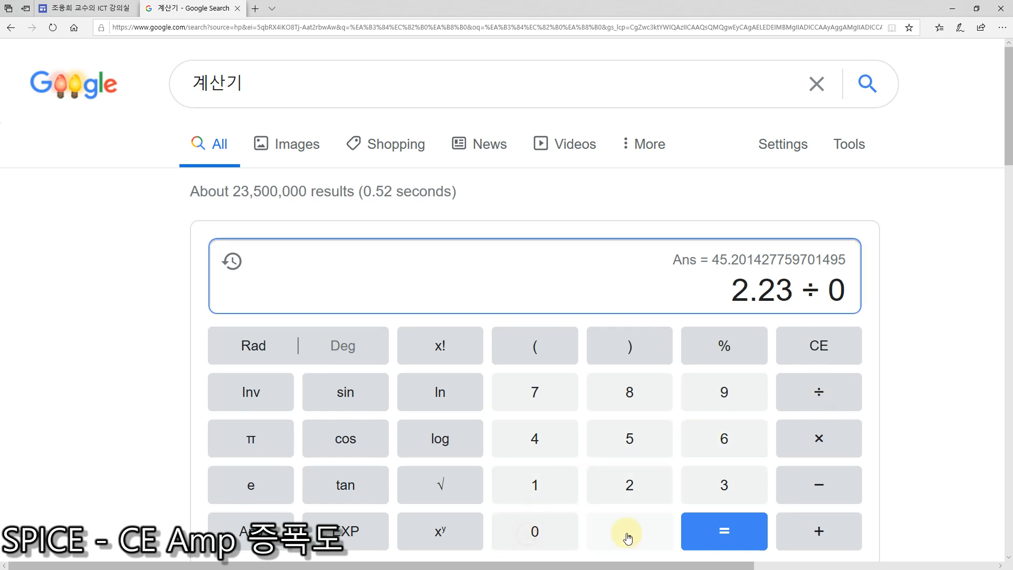
pyautogui.click(538, 534)
pyautogui.click(630, 487)
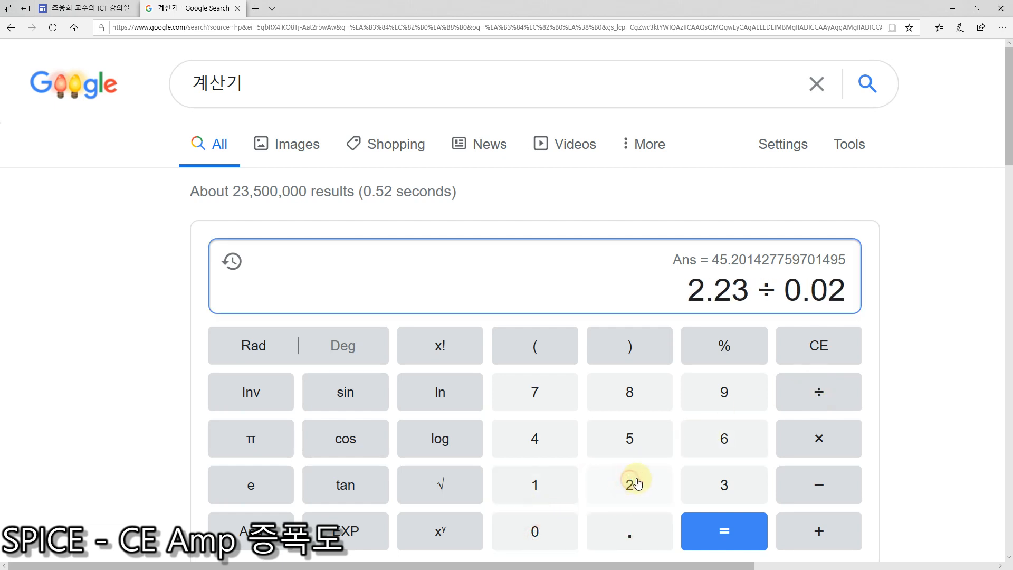
pyautogui.click(724, 528)
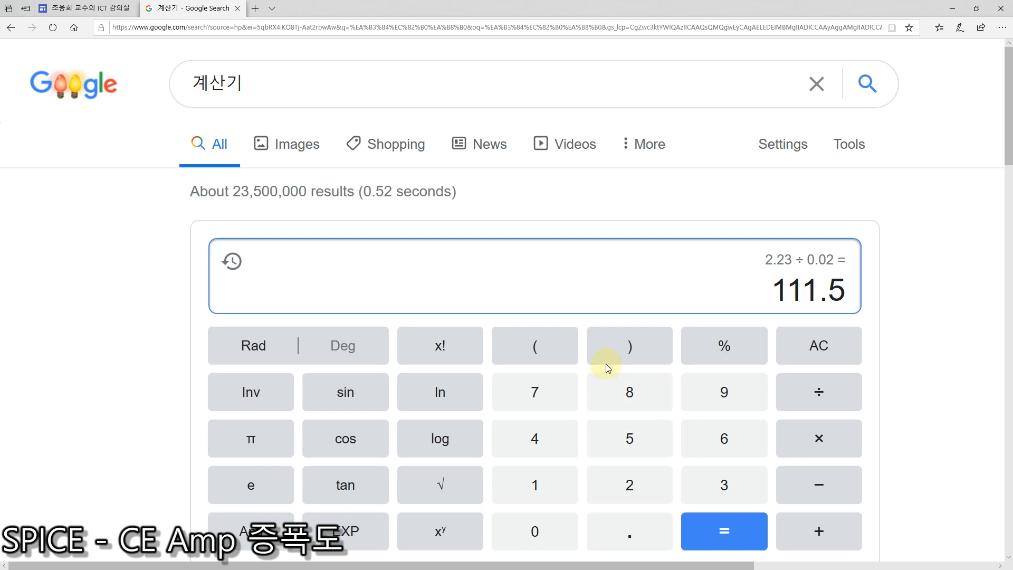
# Step: Bring up Microsoft Whiteboard to review the handwritten gain calculation, and return to the browser calculator
pyautogui.press('super')
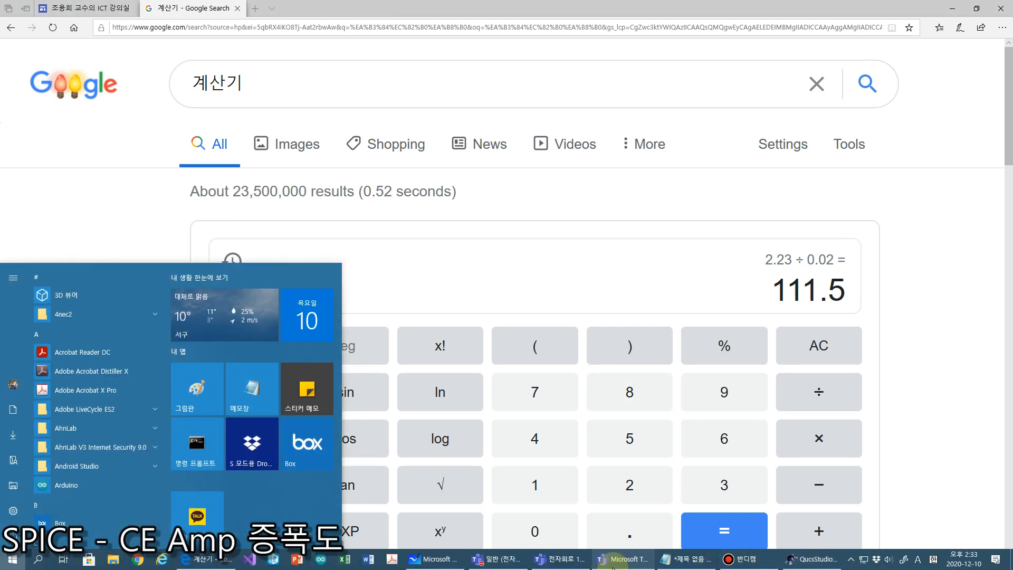
pyautogui.click(427, 563)
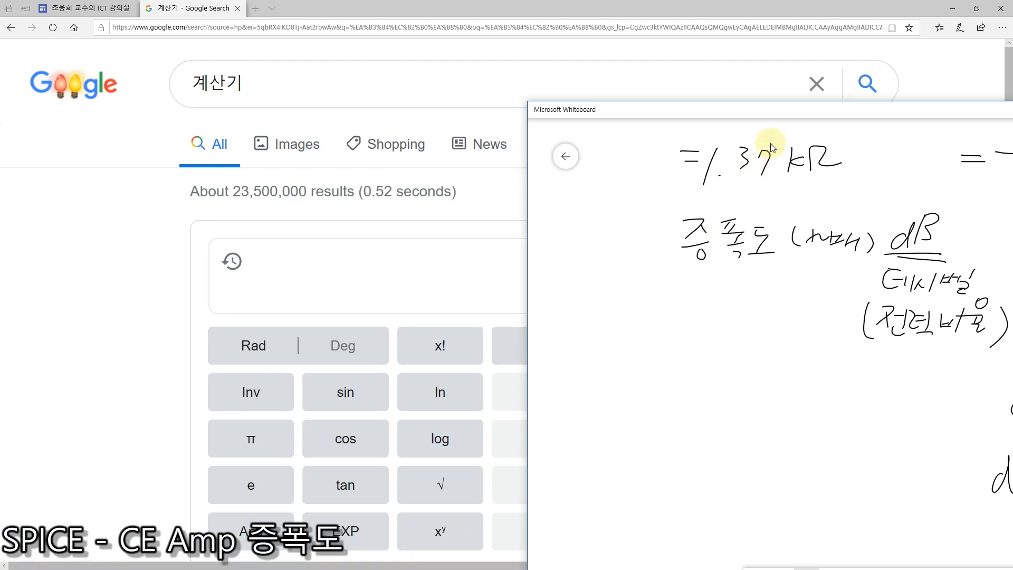
pyautogui.moveTo(749, 113); pyautogui.dragTo(359, 70)
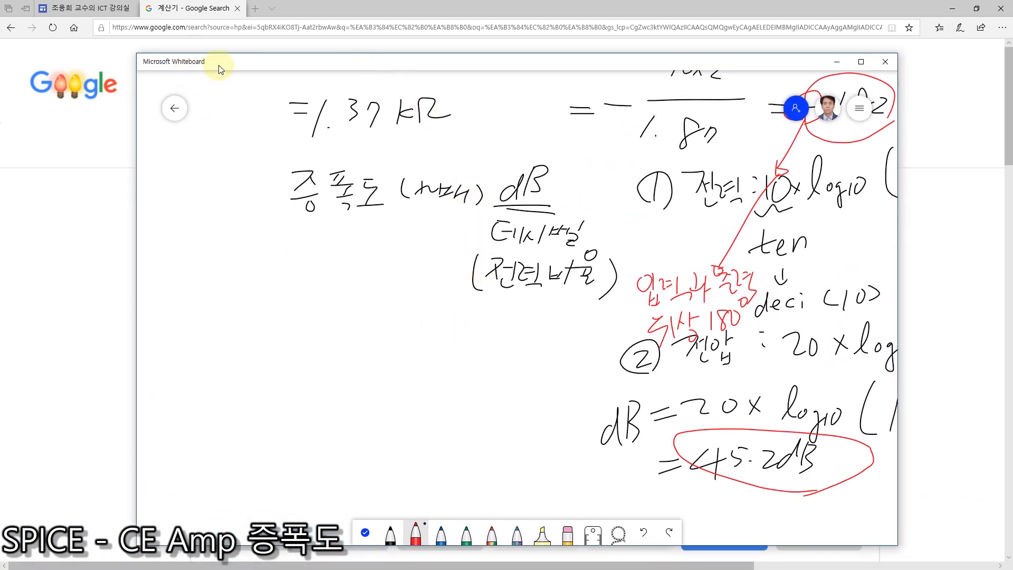
pyautogui.moveTo(245, 65); pyautogui.dragTo(270, 65)
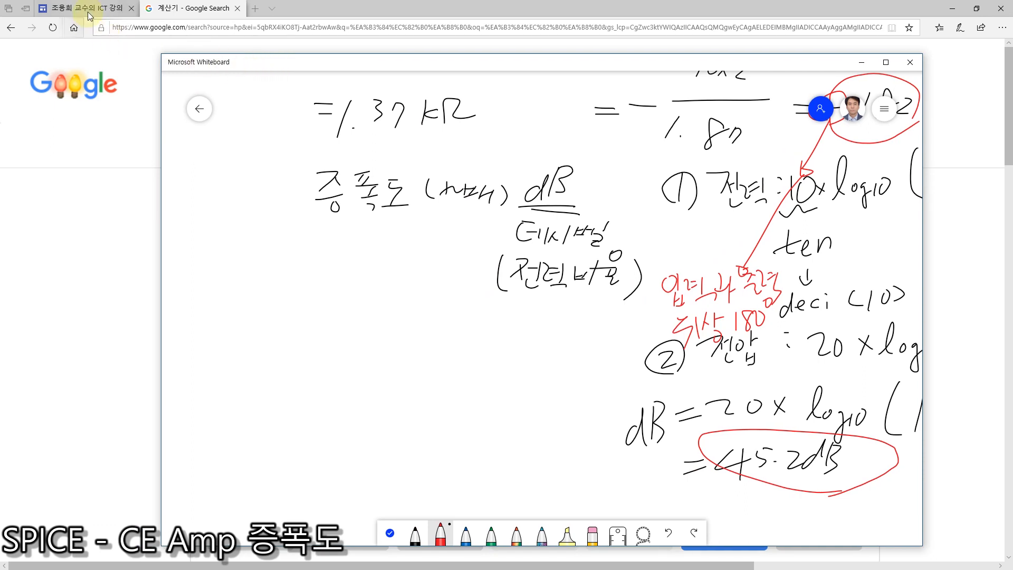
pyautogui.click(173, 11)
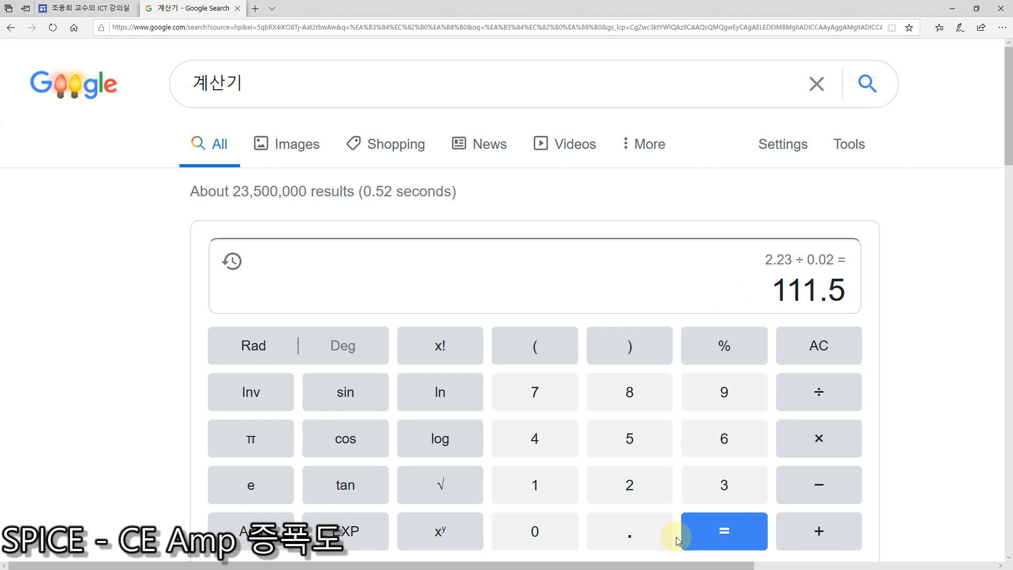
# Step: Switch back to QucsStudio and show the bjt12 schematic
pyautogui.press('super')
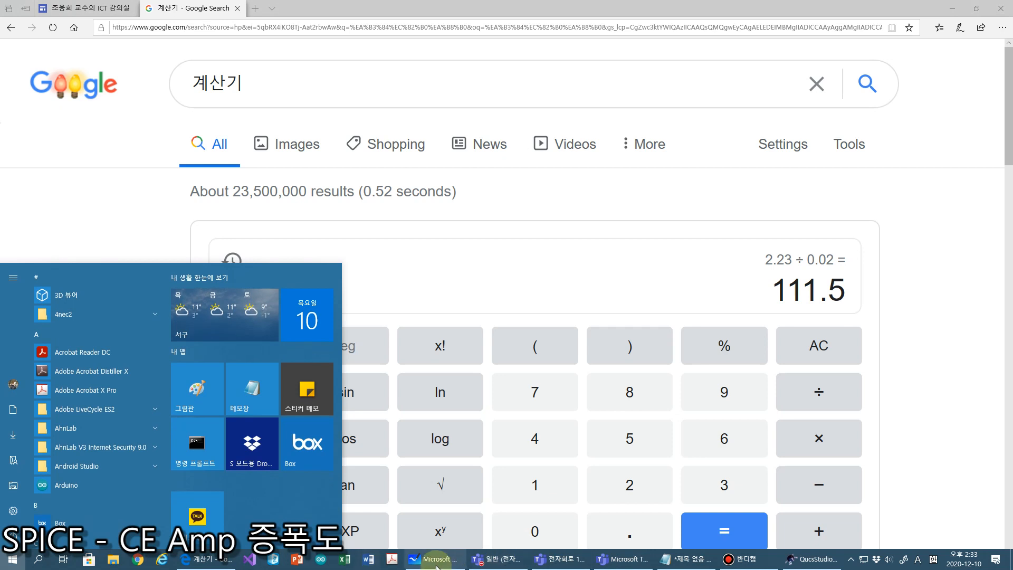
pyautogui.click(498, 563)
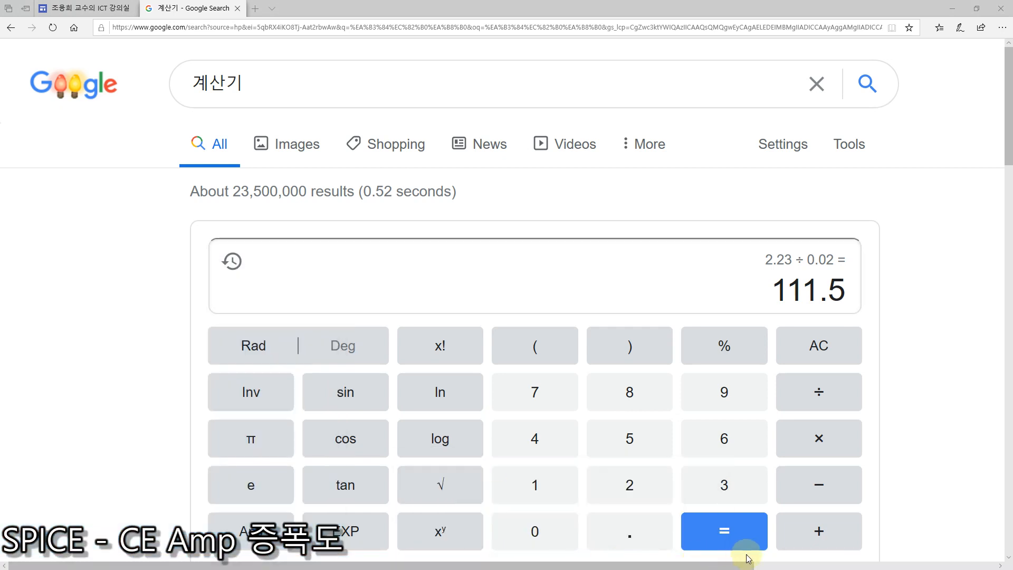
pyautogui.press('super')
pyautogui.click(811, 558)
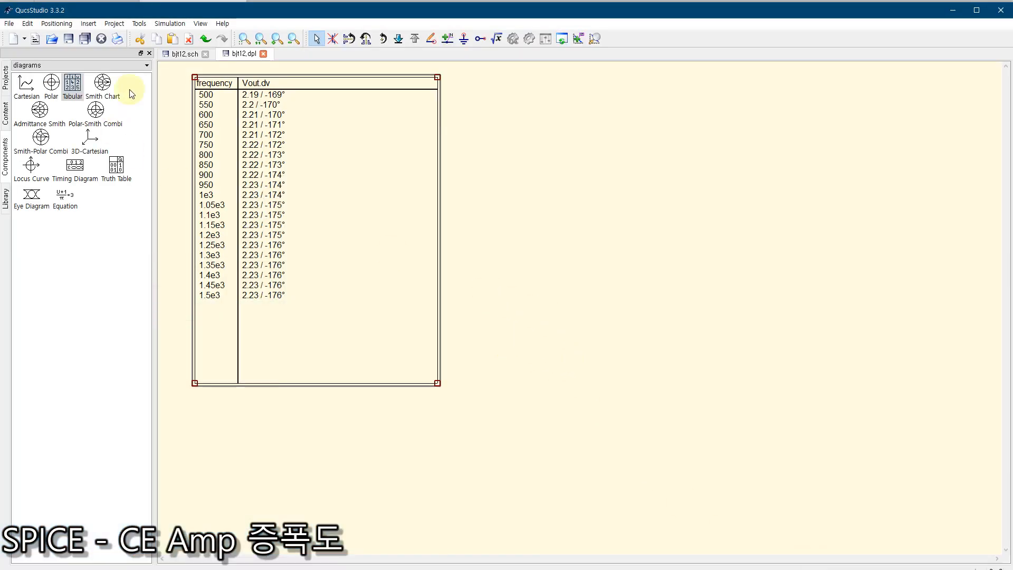
pyautogui.click(176, 53)
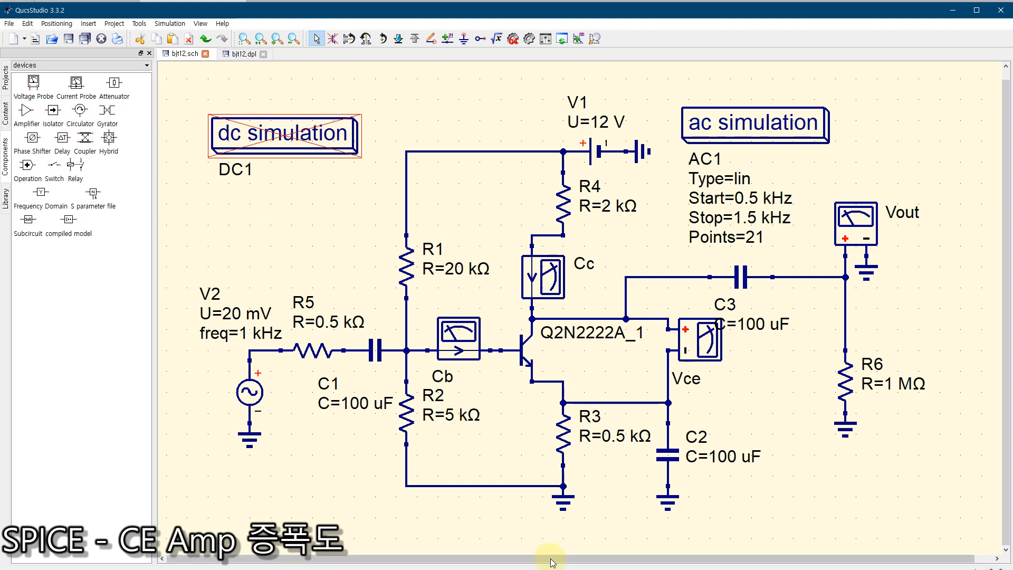
pyautogui.moveTo(554, 558); pyautogui.dragTo(691, 566)
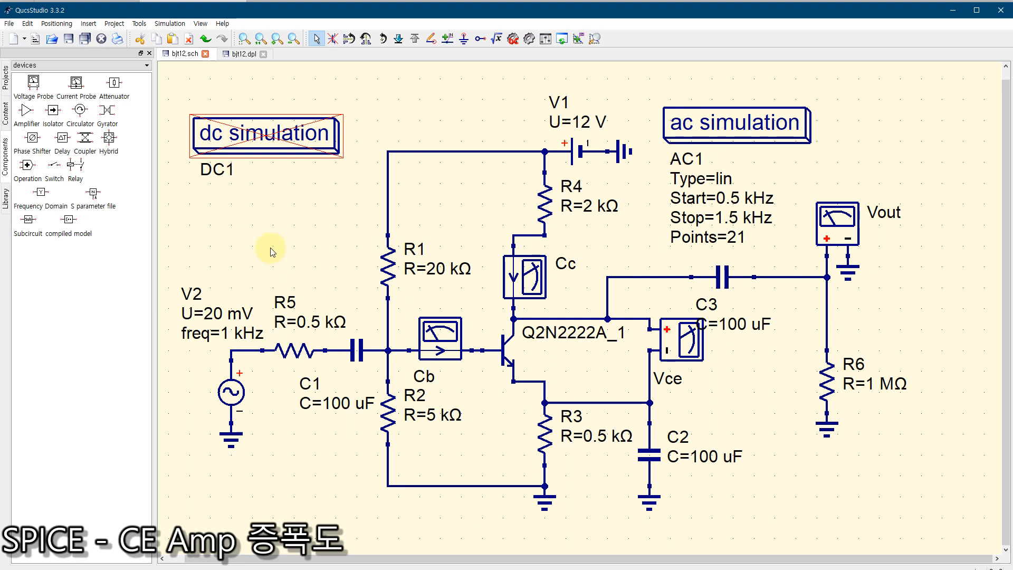
# Step: Place a transient simulation block on the schematic beside the ac simulation block, above the Vout probe
pyautogui.click(33, 66)
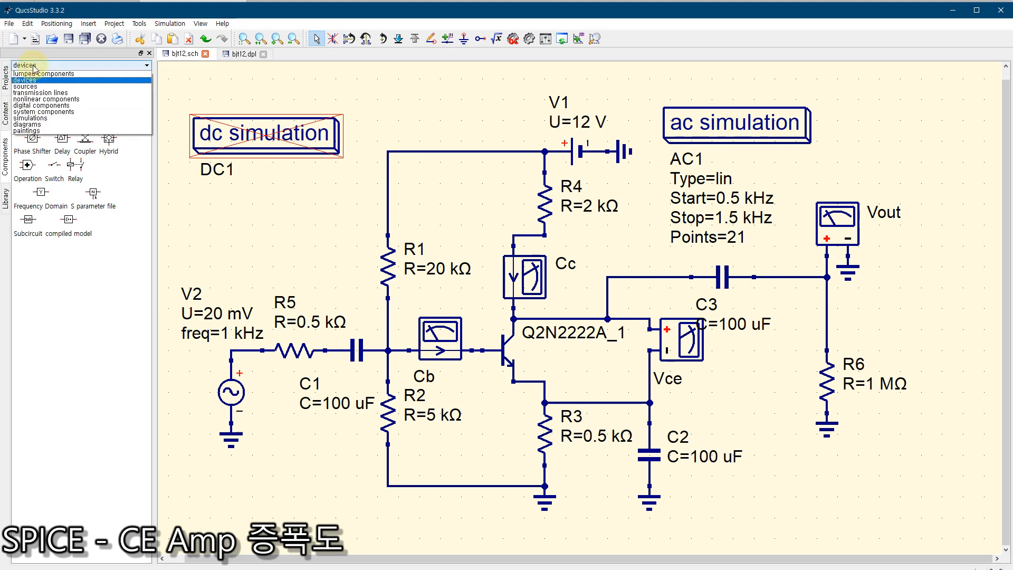
pyautogui.click(36, 111)
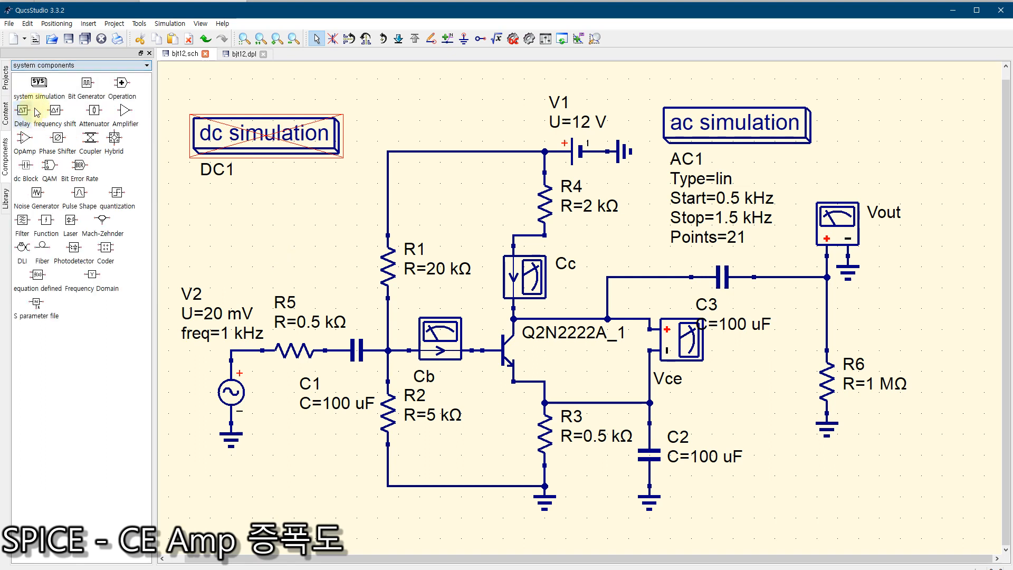
pyautogui.click(33, 66)
pyautogui.click(27, 123)
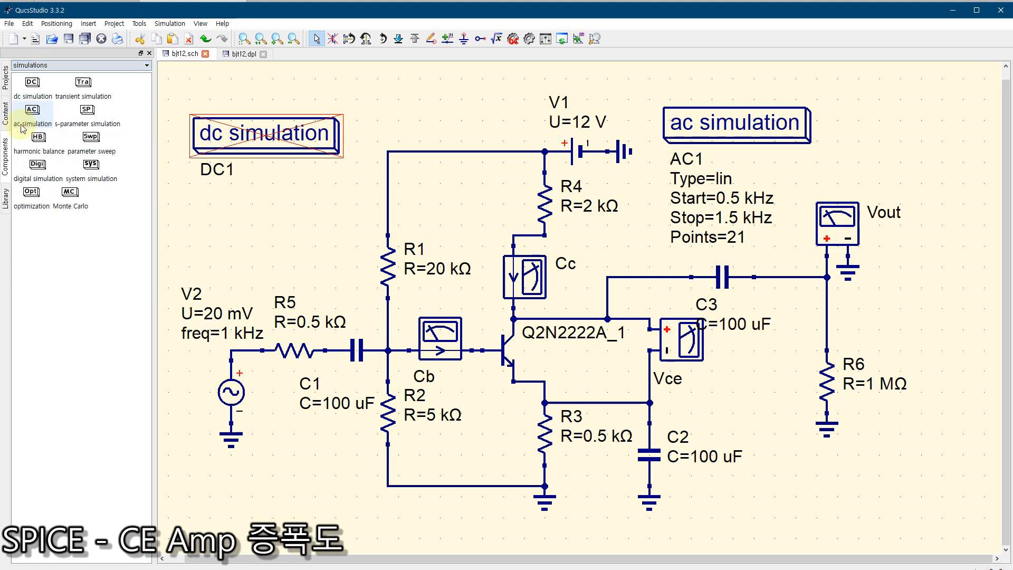
pyautogui.click(83, 88)
pyautogui.click(870, 102)
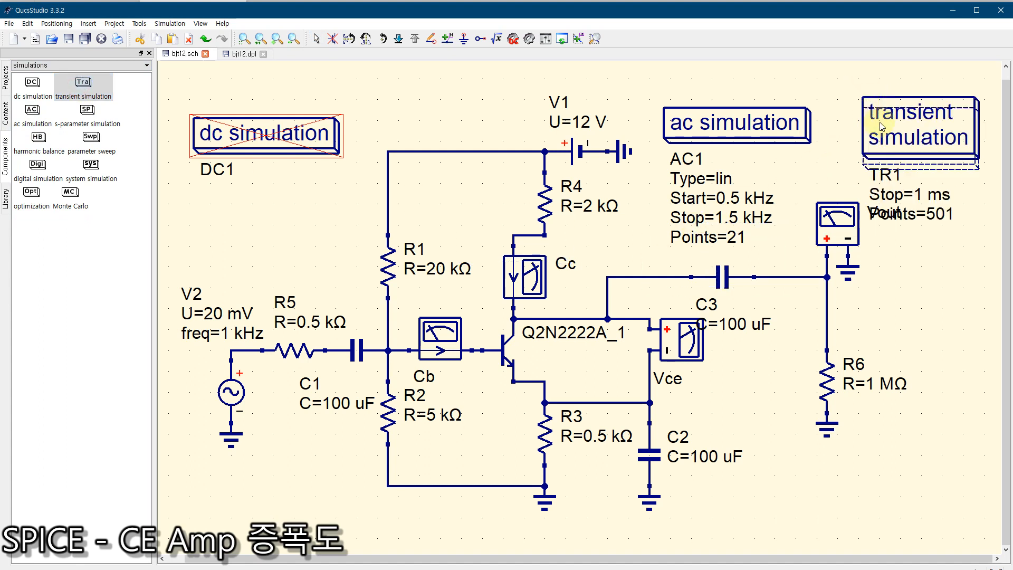
pyautogui.press('Escape')
# Step: Move the transient simulation and ac simulation blocks slightly up and to the left, clear of the Vout probe
pyautogui.moveTo(892, 123); pyautogui.dragTo(873, 100)
pyautogui.moveTo(747, 125); pyautogui.dragTo(742, 102)
pyautogui.click(895, 114)
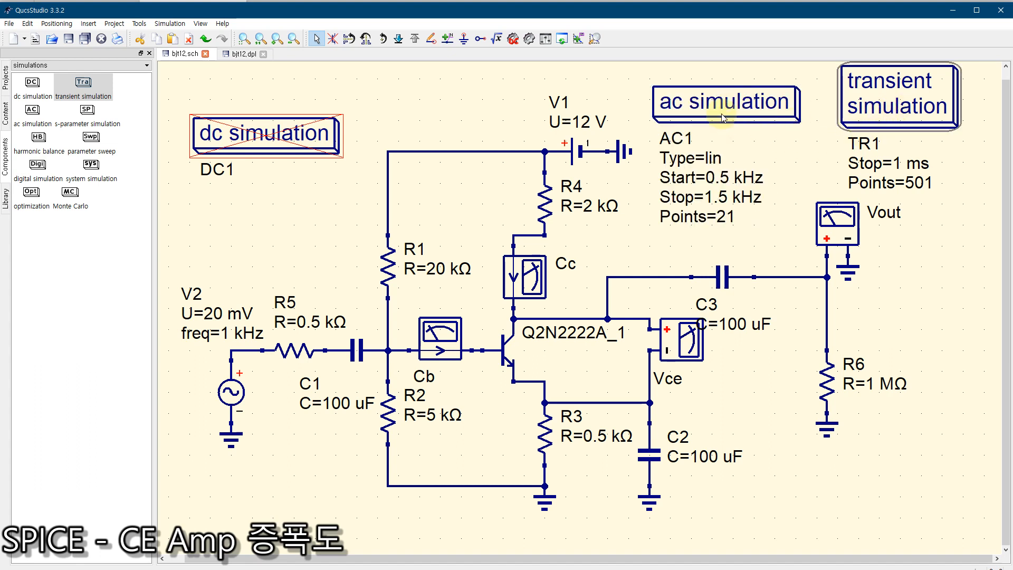
# Step: Deactivate the ac simulation block
pyautogui.click(698, 105)
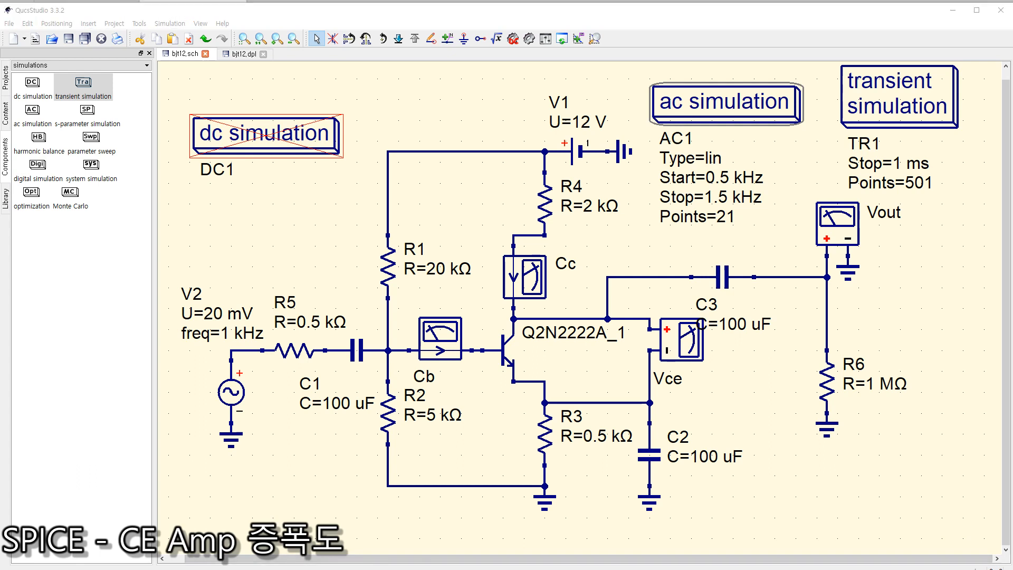
pyautogui.click(831, 98)
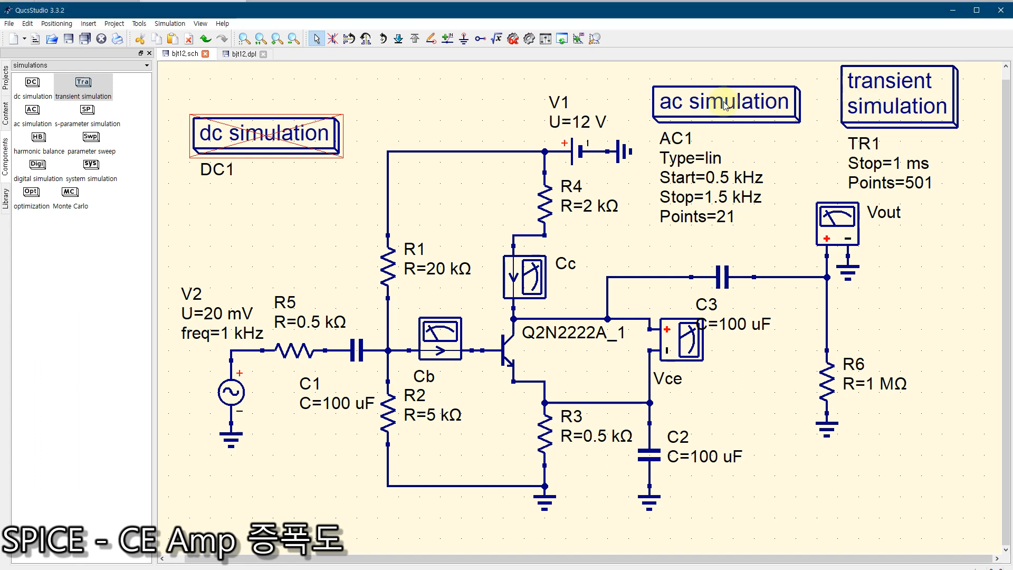
pyautogui.click(686, 103)
pyautogui.click(334, 40)
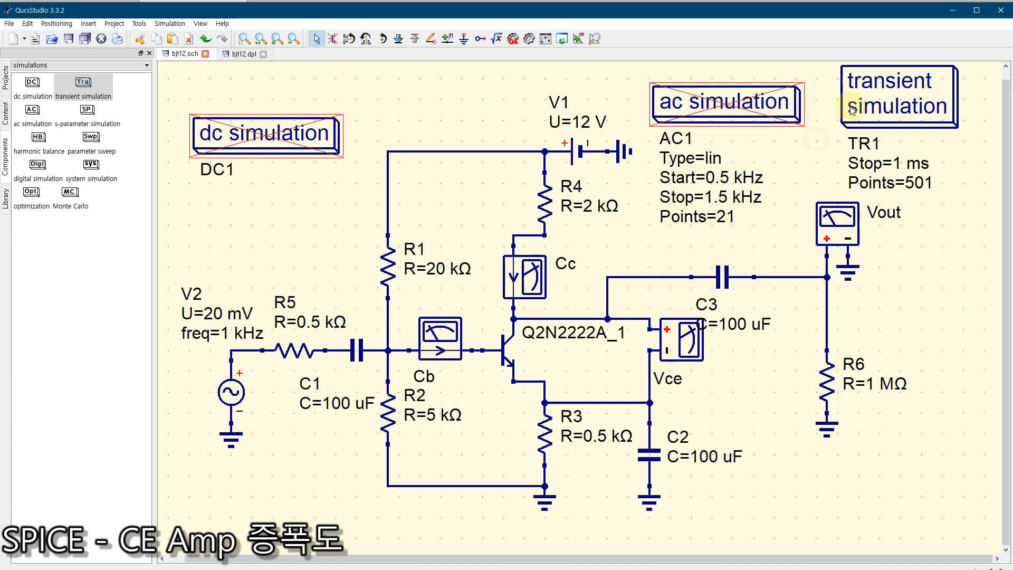
# Step: Set the transient simulation's stop time to 5 ms and its number of points to 301
pyautogui.doubleClick(869, 103)
pyautogui.moveTo(445, 202); pyautogui.dragTo(434, 180)
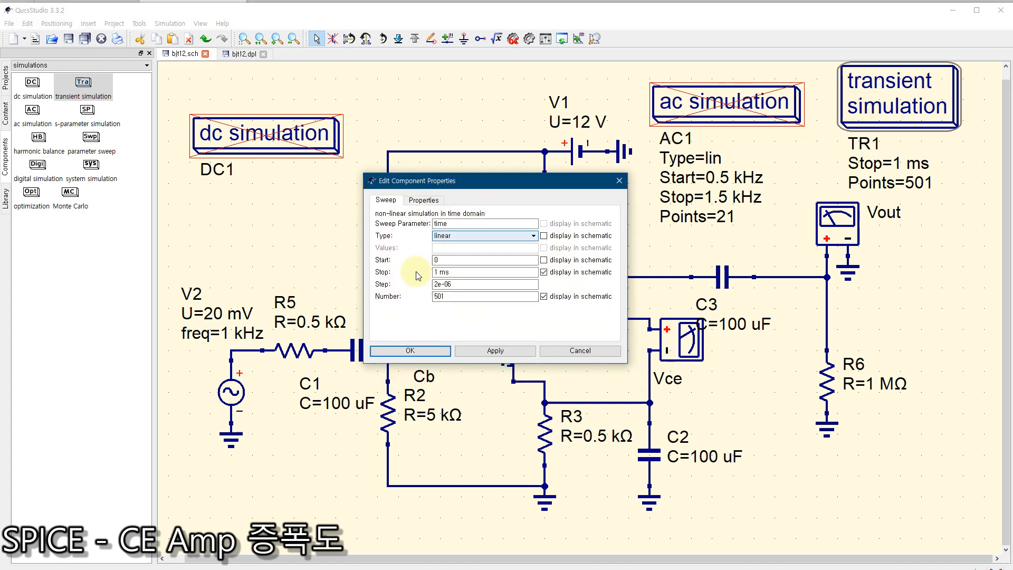
pyautogui.click(452, 262)
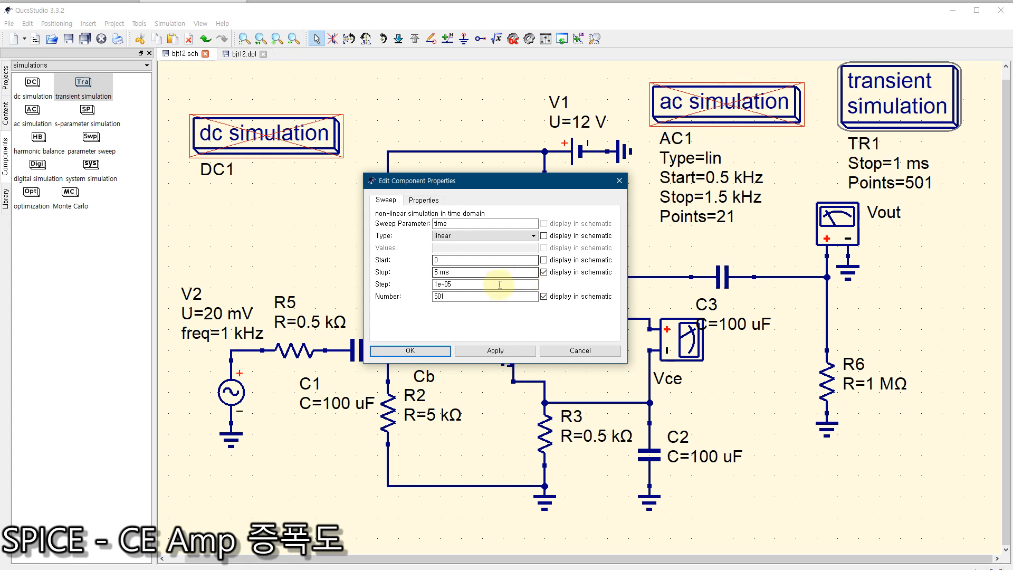
pyautogui.click(464, 297)
pyautogui.moveTo(453, 299); pyautogui.dragTo(416, 301)
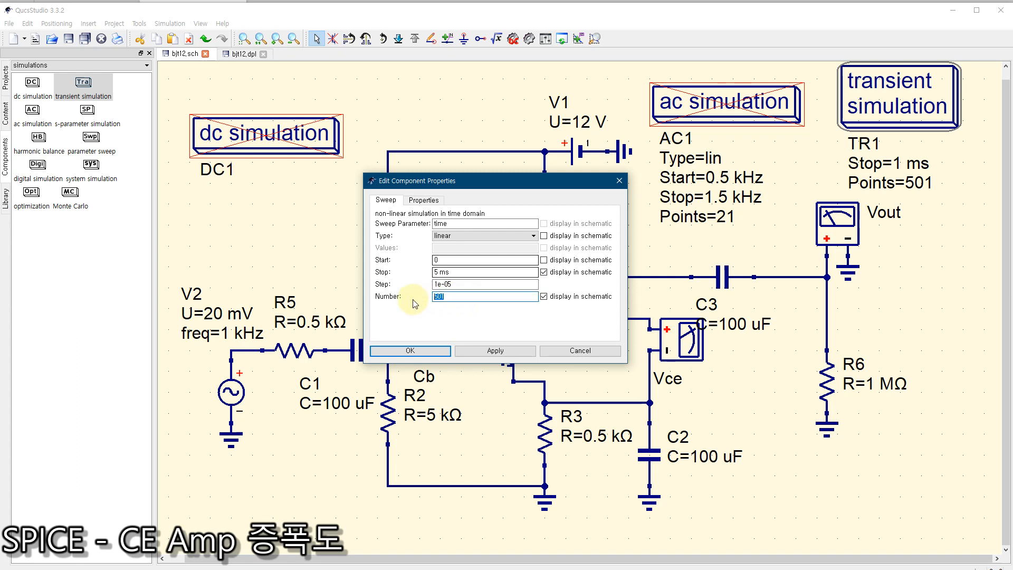
pyautogui.write('301')
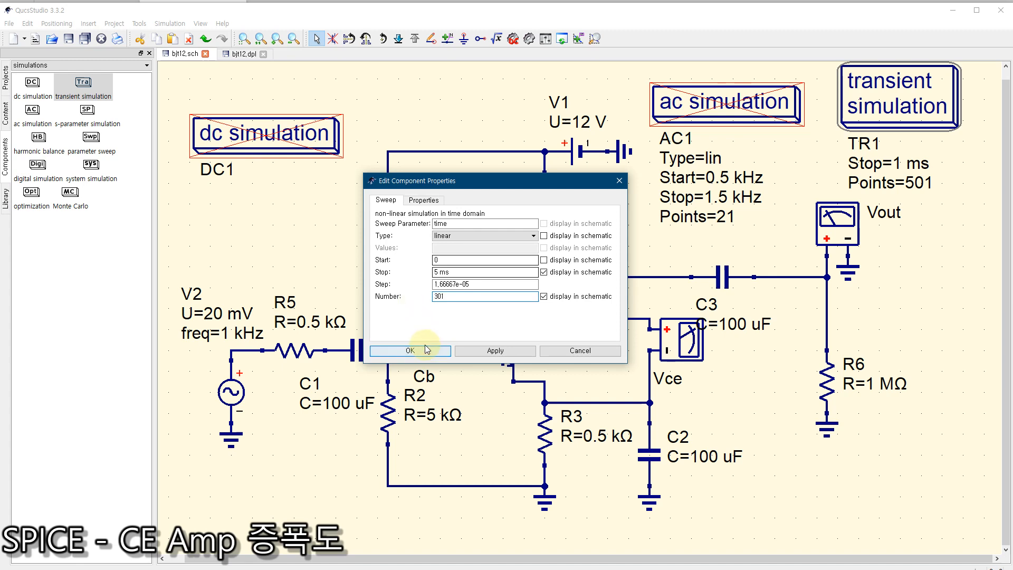
pyautogui.click(426, 350)
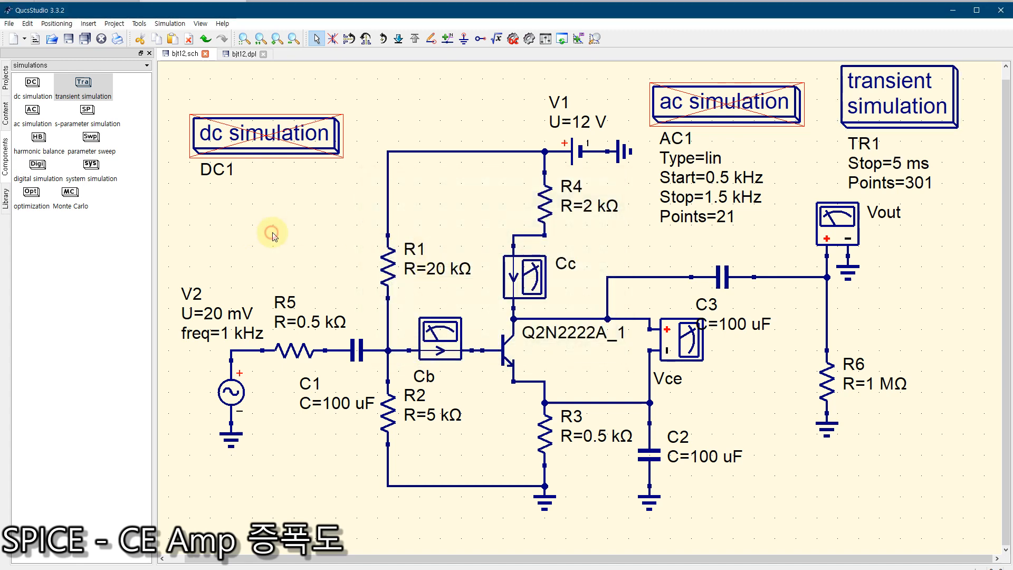
# Step: Run the transient simulation and delete the Vout.dv table from the data display
pyautogui.click(530, 39)
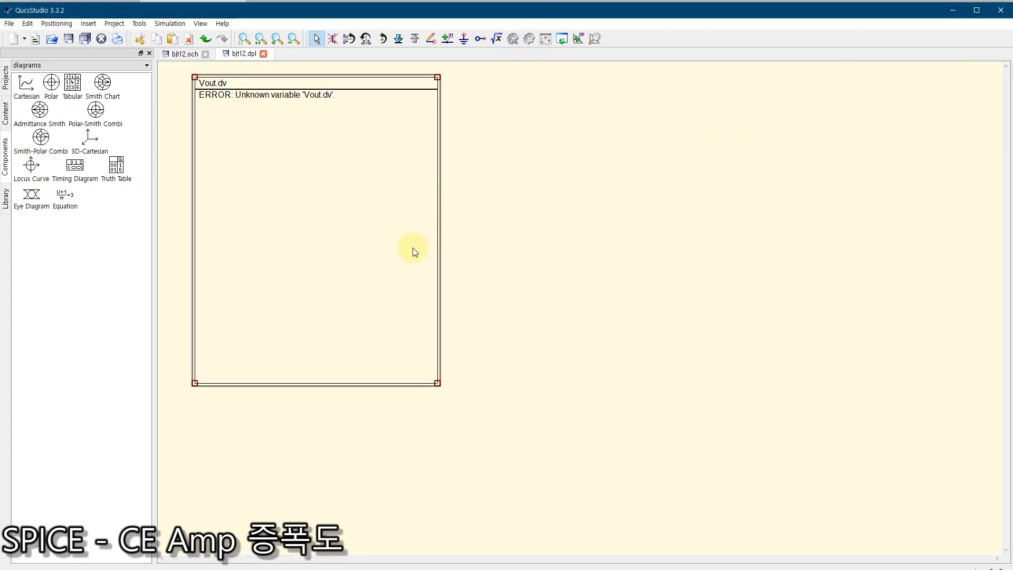
pyautogui.click(194, 171)
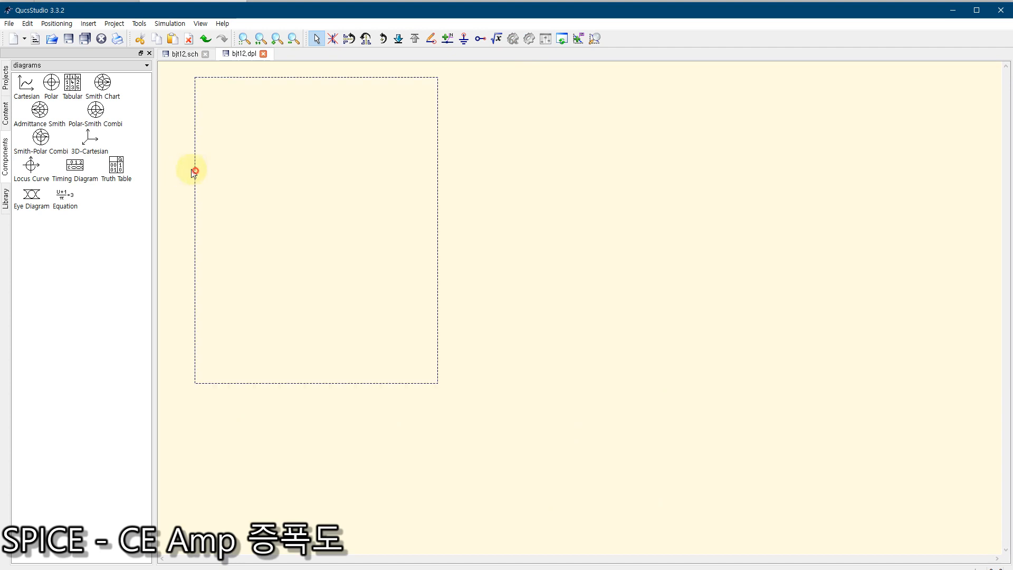
pyautogui.moveTo(194, 171); pyautogui.dragTo(181, 171)
pyautogui.press('Delete')
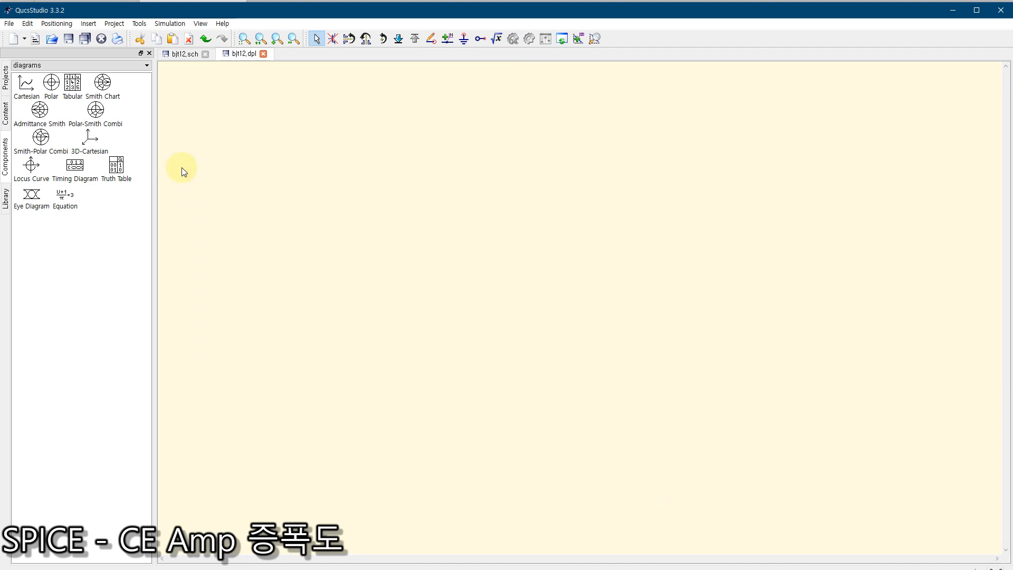
# Step: Place a Cartesian diagram near the upper-left corner of the empty data display and plot Vout.dVt in it
pyautogui.click(21, 90)
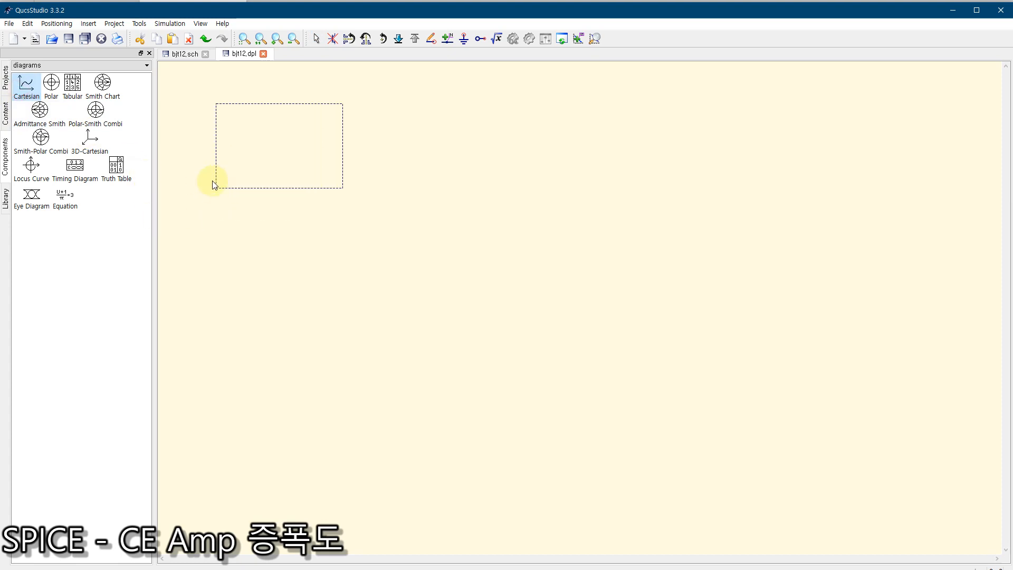
pyautogui.click(200, 166)
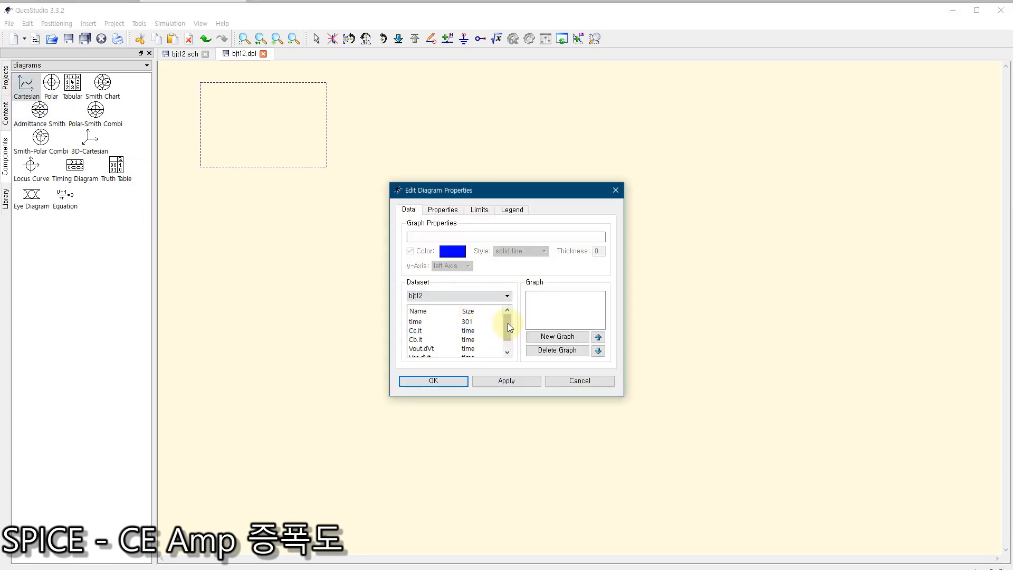
pyautogui.scroll(-1, 508, 323)
pyautogui.doubleClick(421, 340)
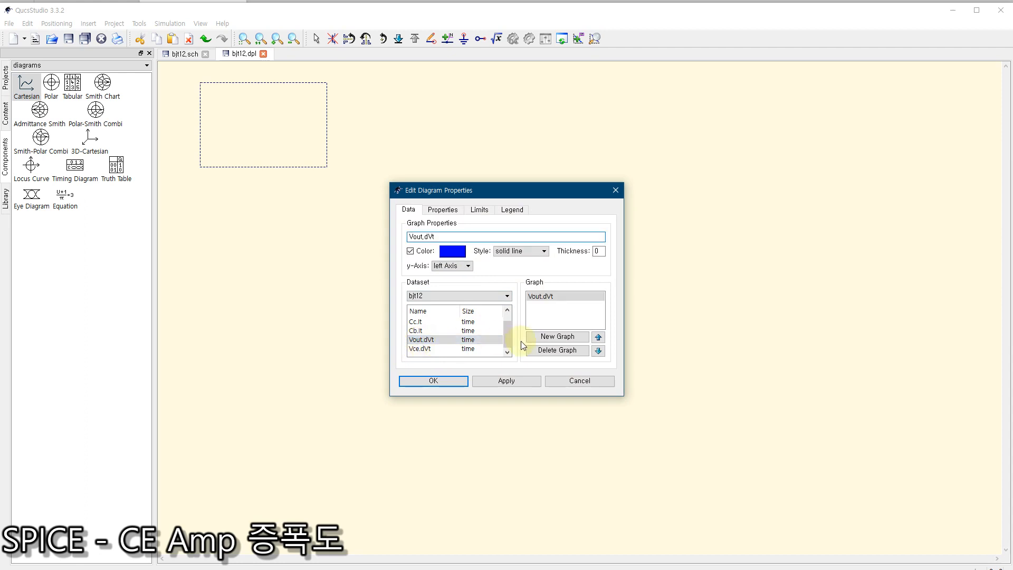
pyautogui.click(437, 381)
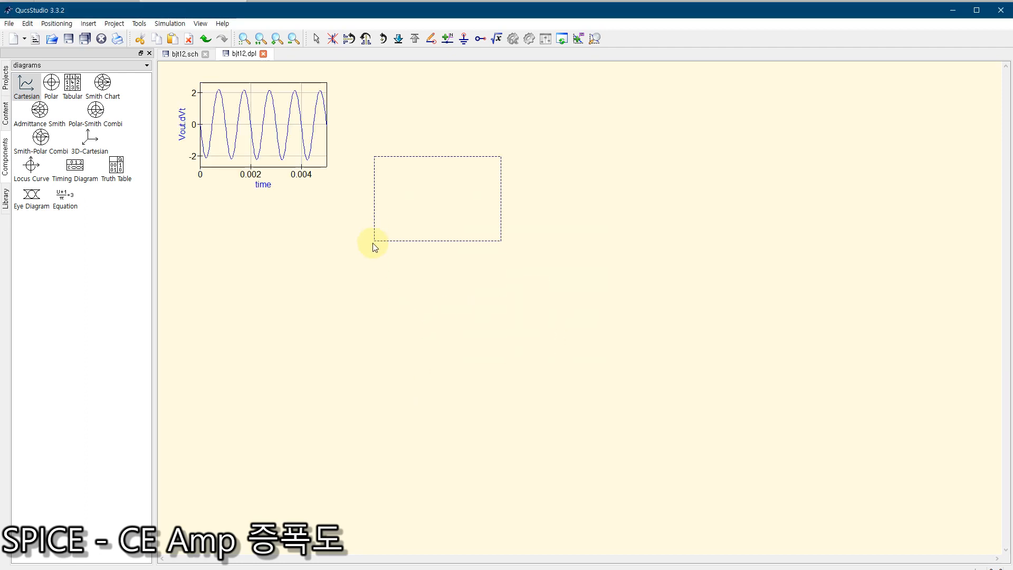
pyautogui.press('Escape')
# Step: Enlarge the Vout.dVt diagram towards the lower right so it covers most of the data display
pyautogui.click(292, 137)
pyautogui.moveTo(327, 166); pyautogui.dragTo(790, 415)
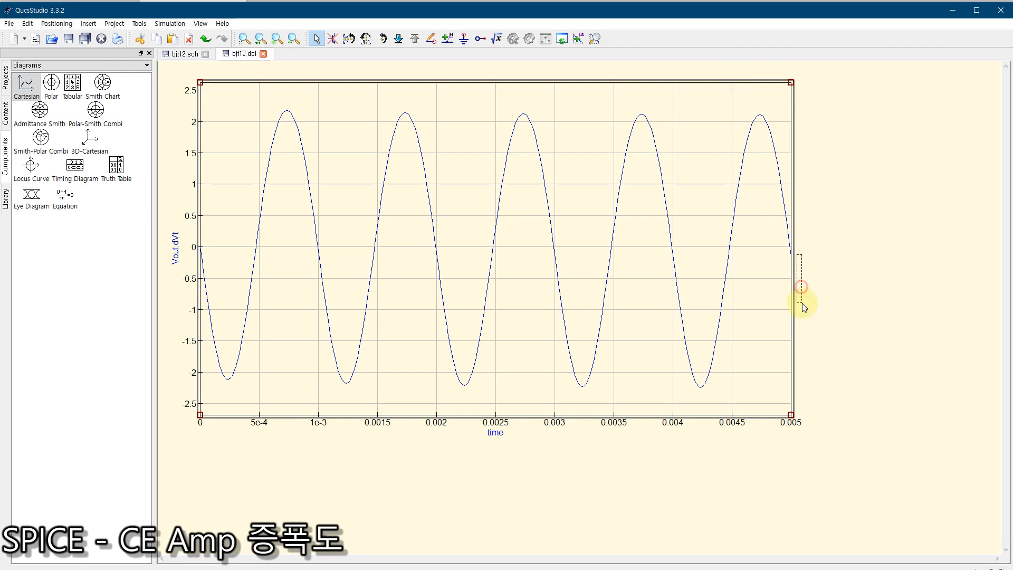
pyautogui.click(801, 295)
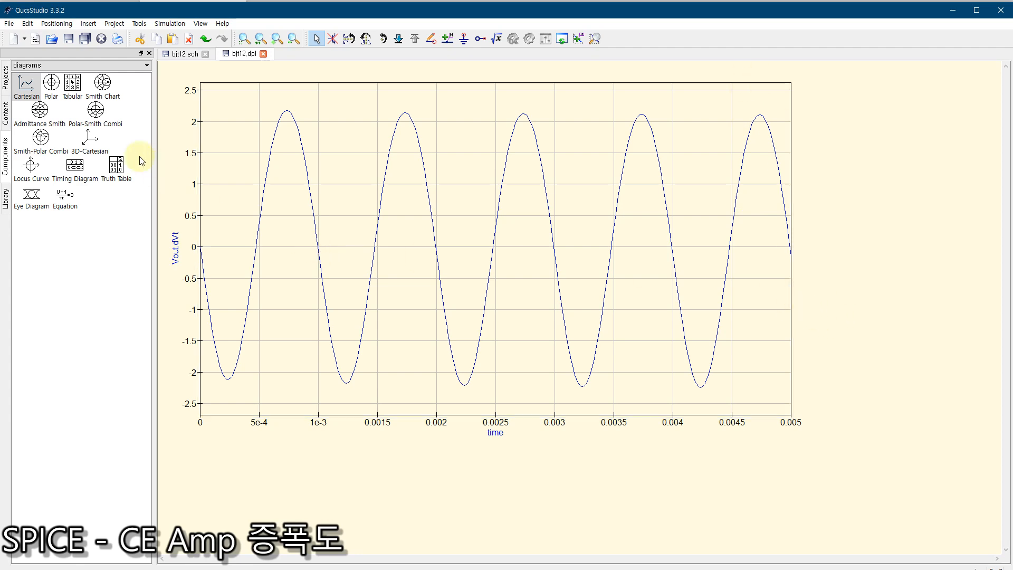
# Step: Add a voltage probe to the bjt12 schematic above the V2 source and name it Vin
pyautogui.click(182, 55)
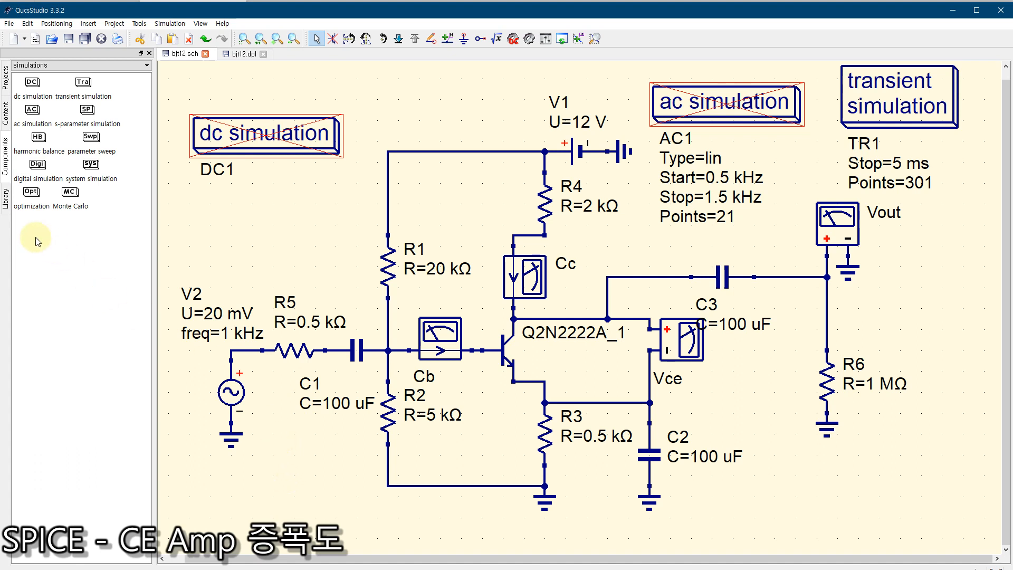
pyautogui.click(29, 65)
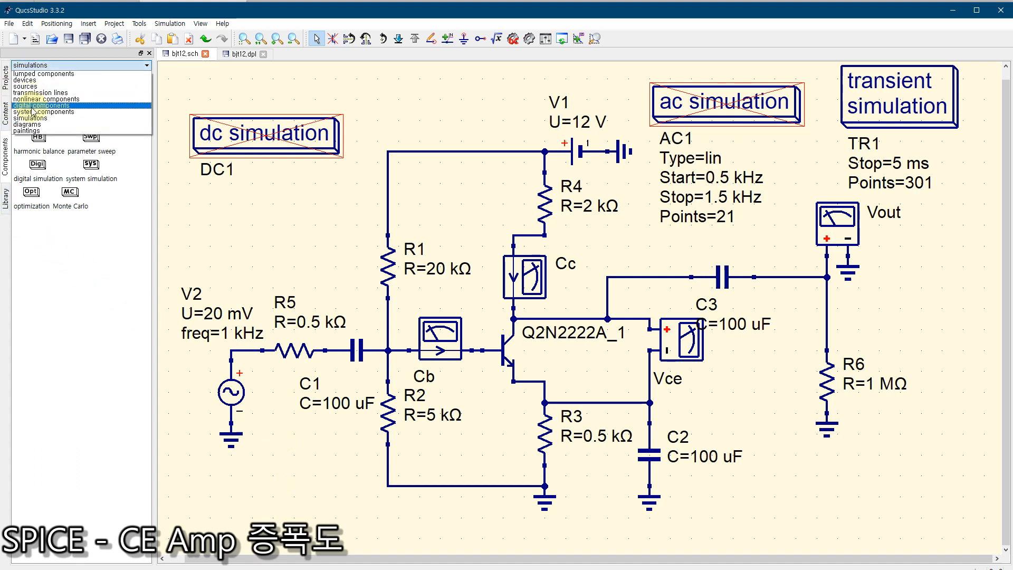
pyautogui.click(27, 80)
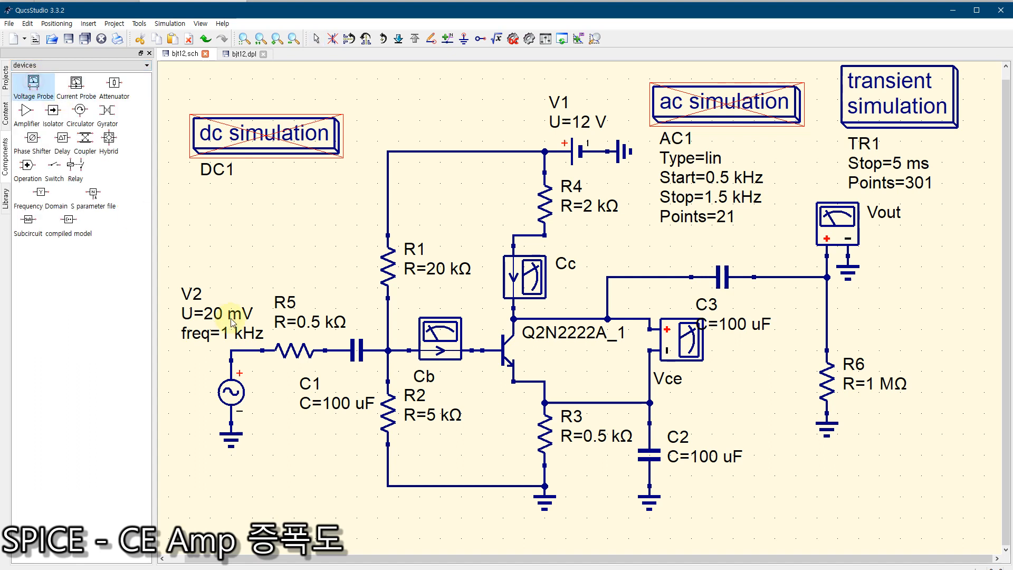
pyautogui.click(253, 242)
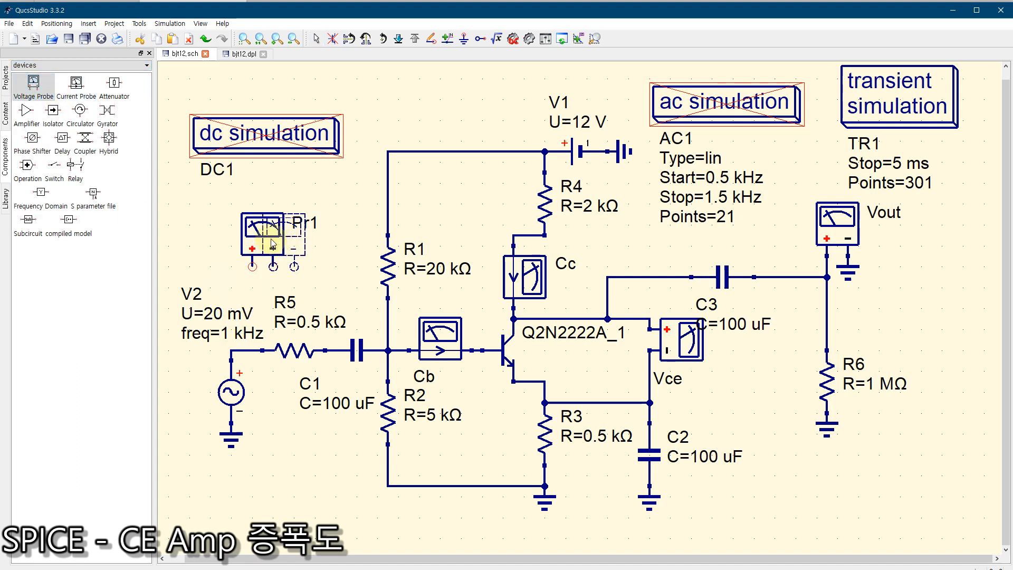
pyautogui.press('Escape')
pyautogui.doubleClick(267, 235)
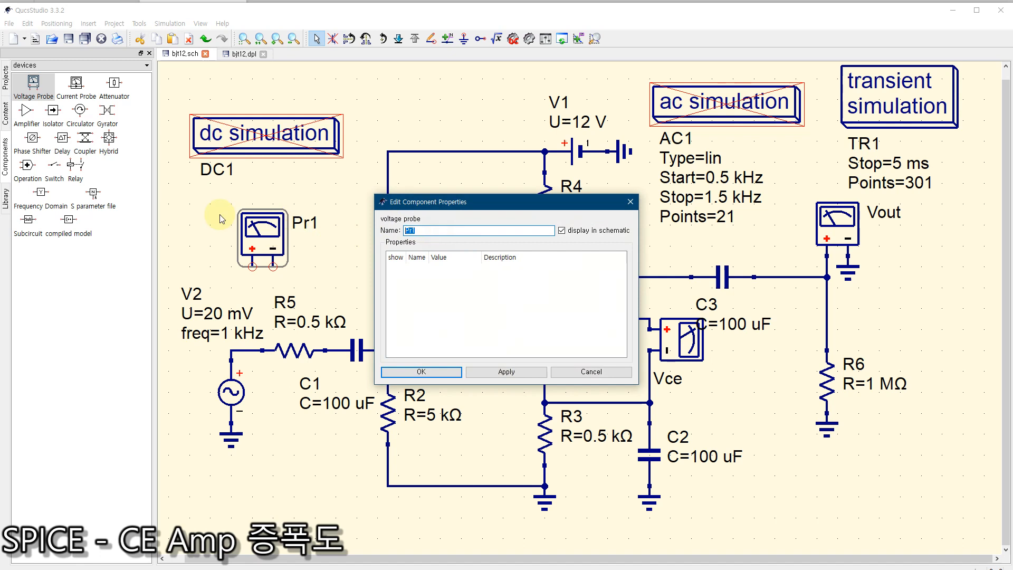
pyautogui.write('Vin')
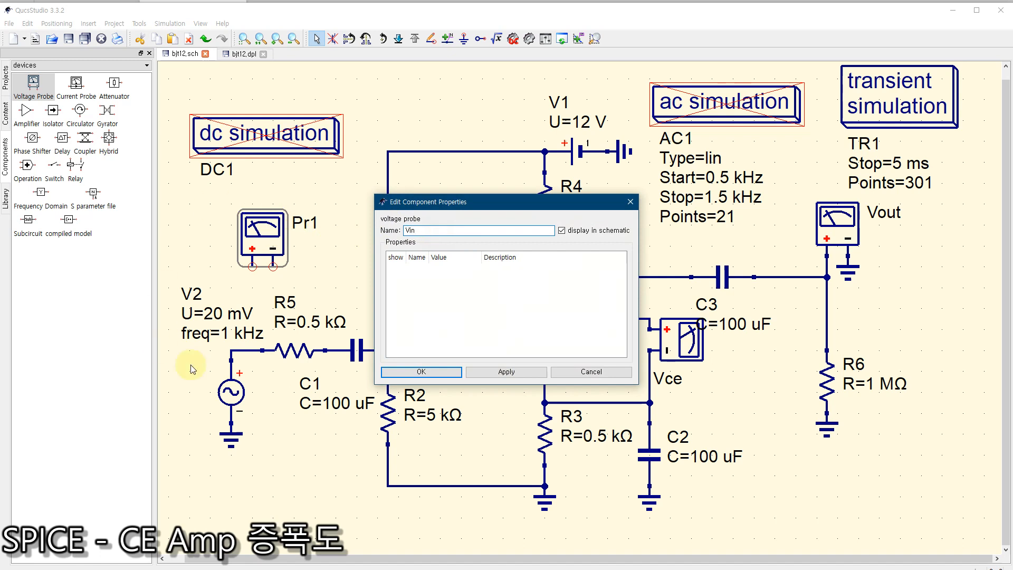
pyautogui.click(421, 371)
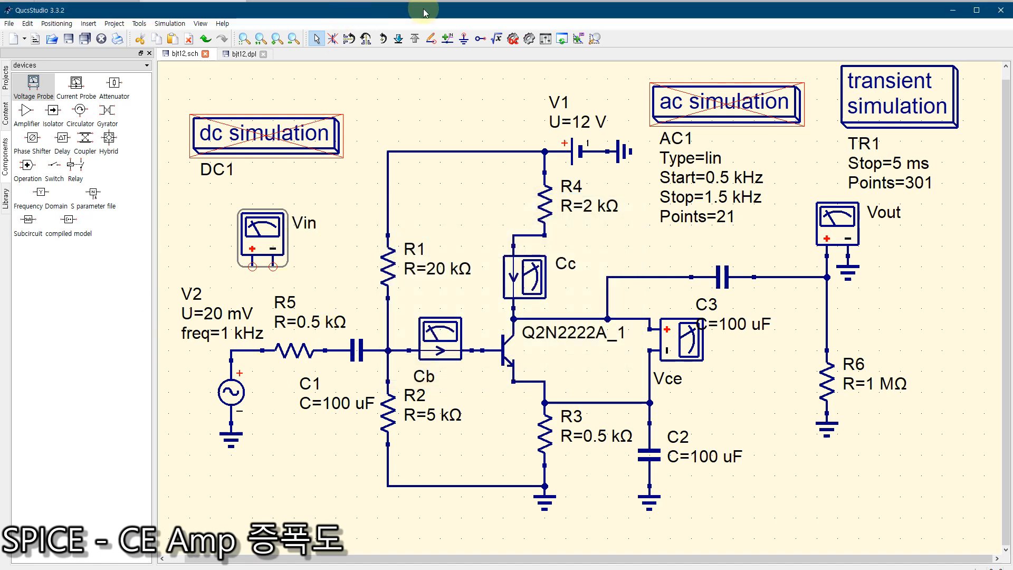
# Step: Wire the Vin probe's positive terminal to the node between V2 and R5, and ground its negative terminal
pyautogui.click(431, 38)
pyautogui.click(252, 267)
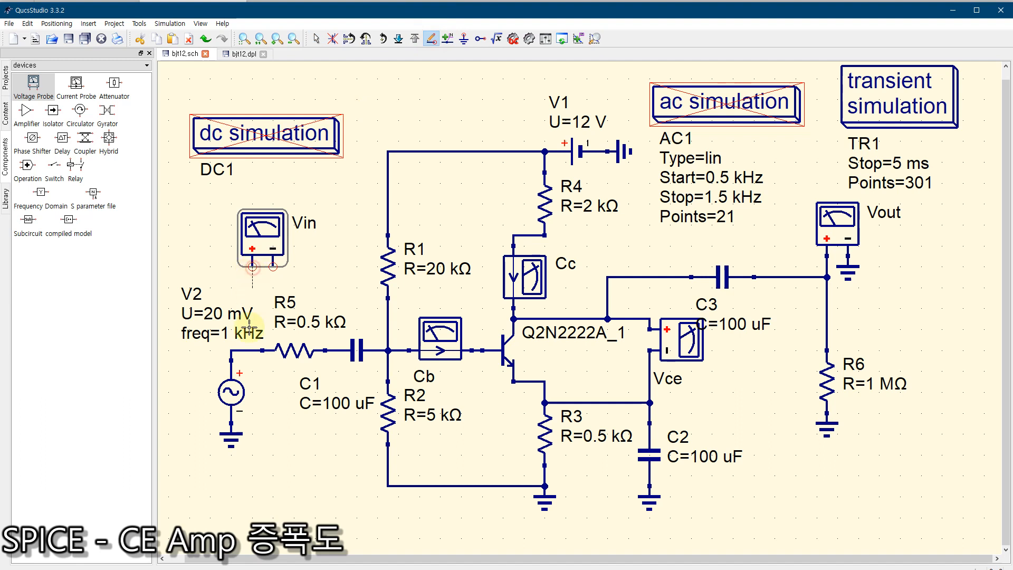
pyautogui.click(252, 350)
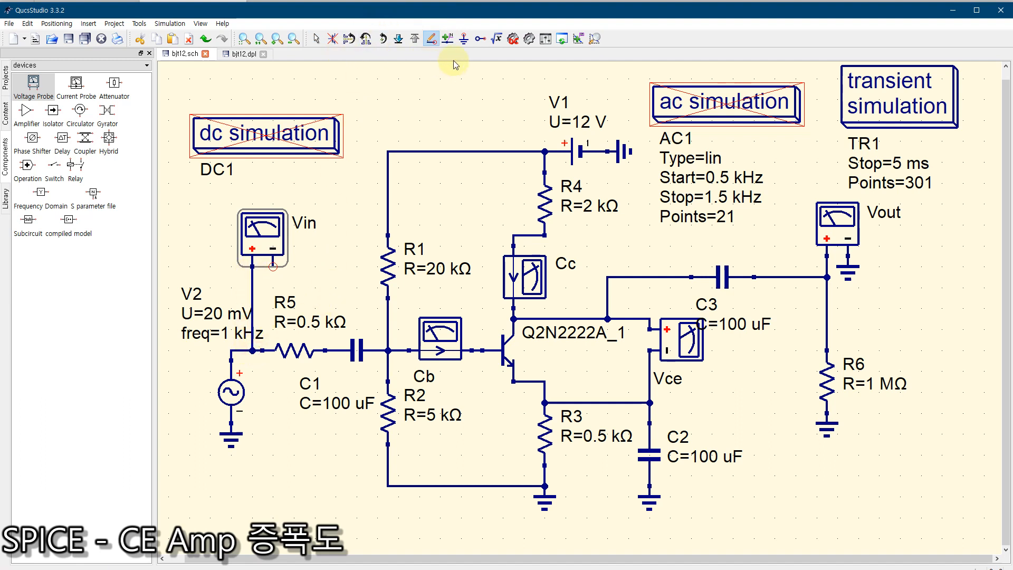
pyautogui.click(464, 38)
pyautogui.click(275, 270)
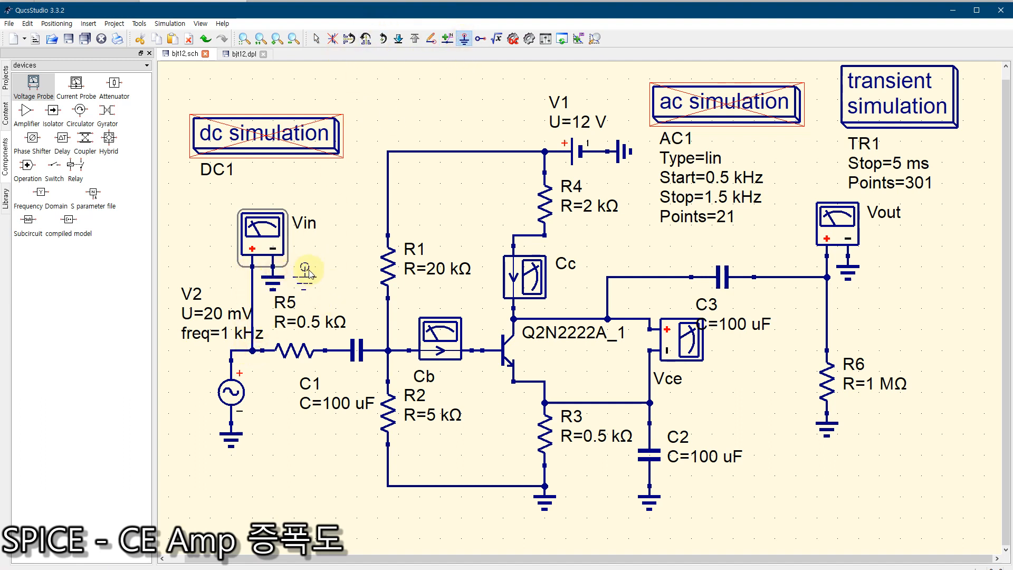
pyautogui.press('Escape')
pyautogui.click(328, 252)
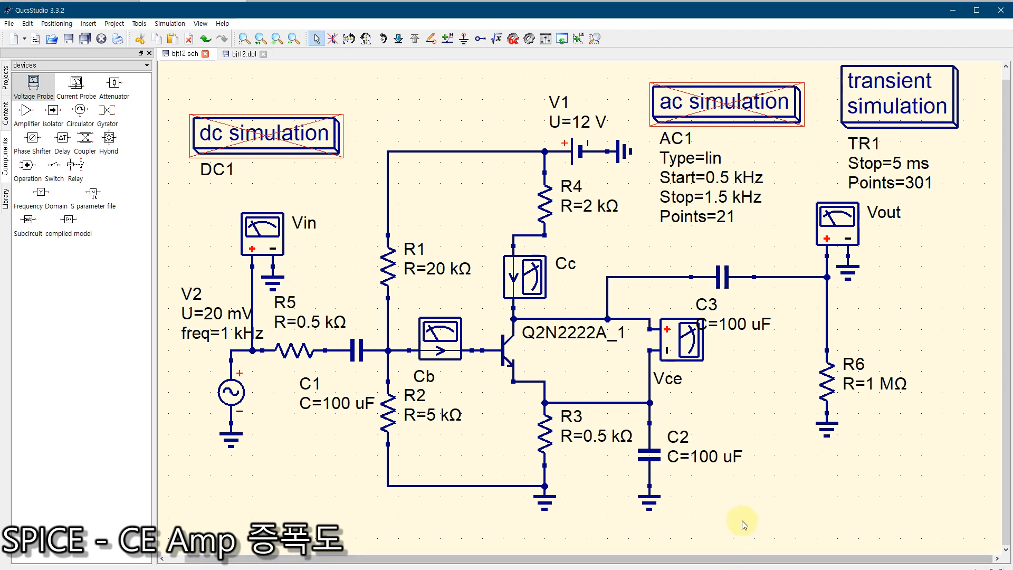
# Step: Rerun the transient simulation and add Vin.dVt as a second graph in the Vout.dVt diagram
pyautogui.click(529, 39)
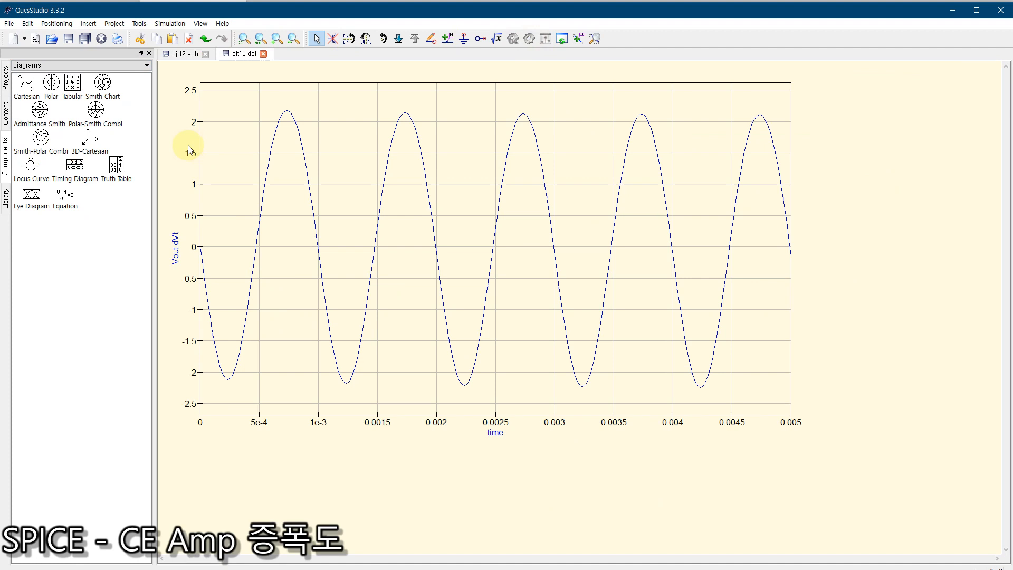
pyautogui.doubleClick(260, 248)
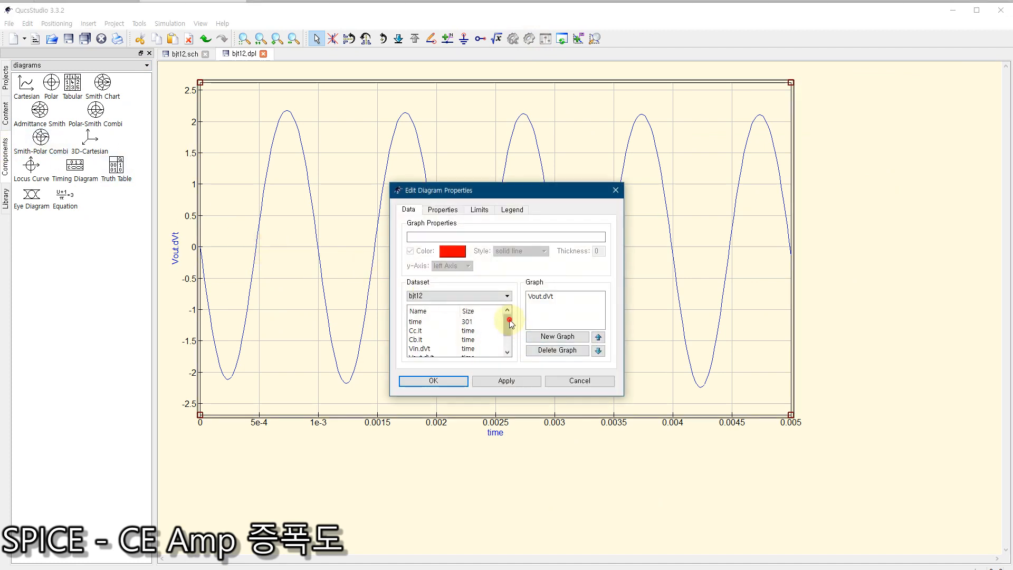
pyautogui.moveTo(510, 323); pyautogui.dragTo(509, 335)
pyautogui.click(423, 331)
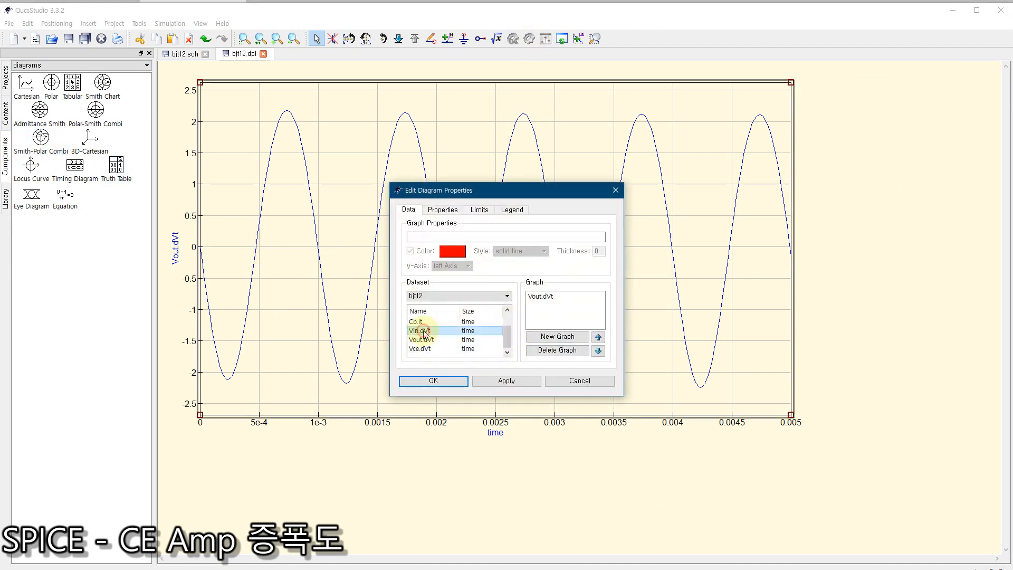
pyautogui.doubleClick(424, 331)
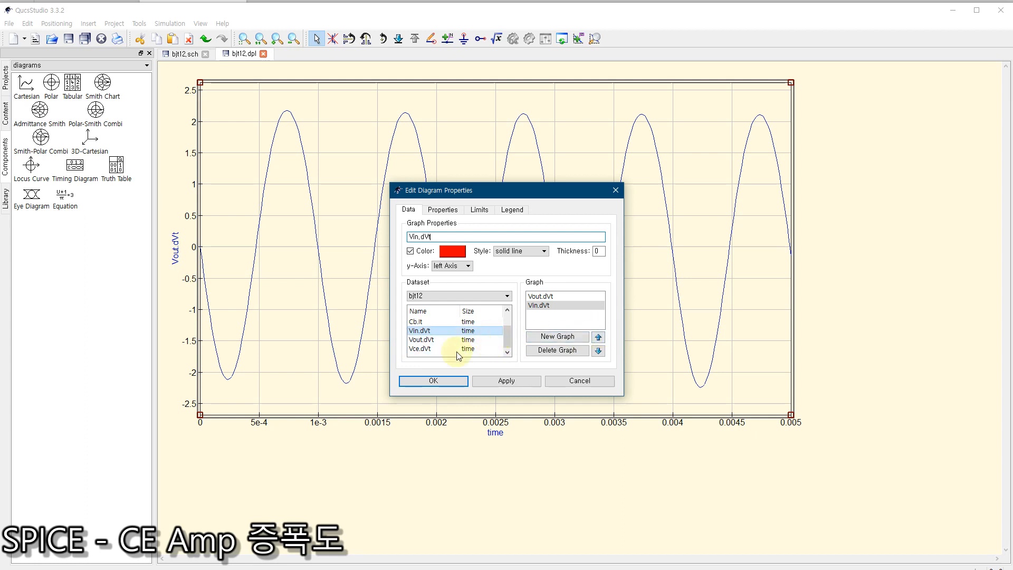
pyautogui.click(427, 381)
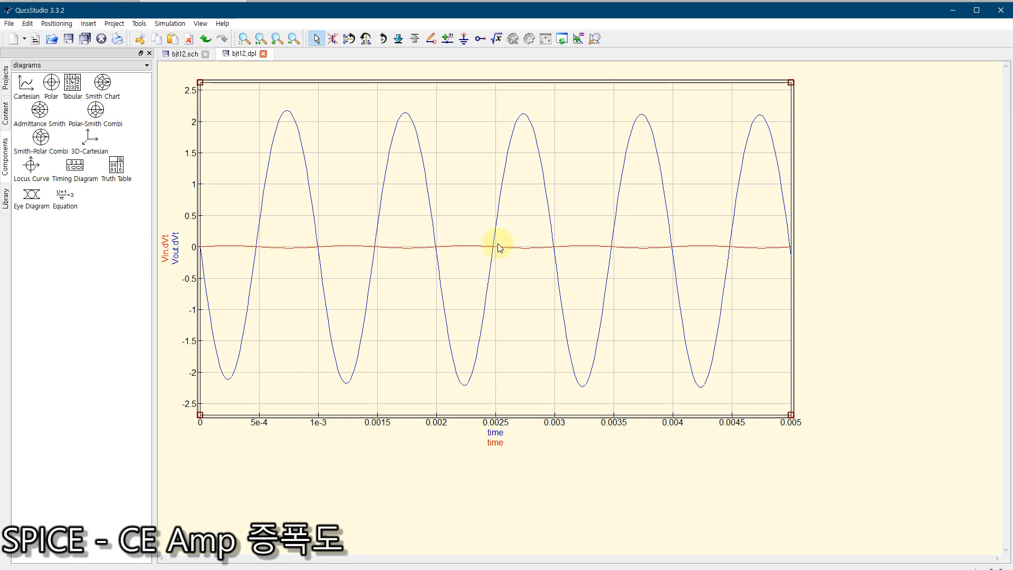
# Step: Enlarge the waveform diagram further so it fills nearly the whole visible data display
pyautogui.click(710, 362)
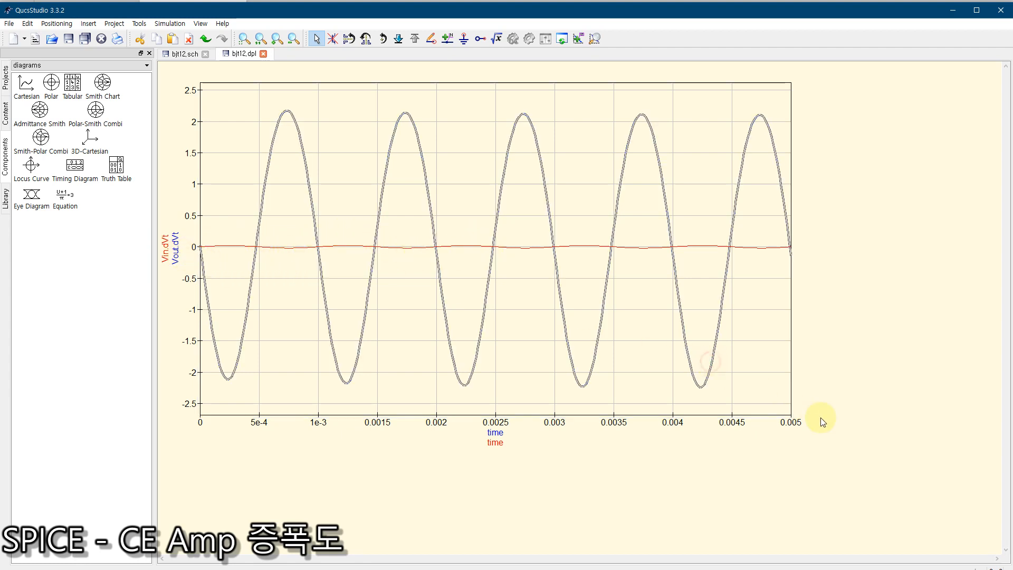
pyautogui.click(776, 412)
pyautogui.moveTo(791, 416); pyautogui.dragTo(950, 524)
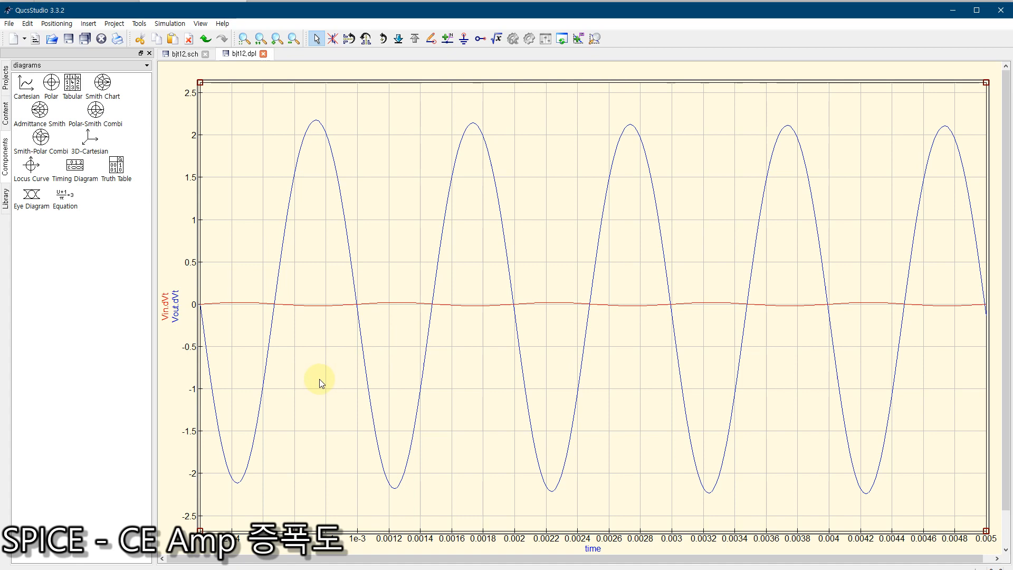
# Step: Check the Vce probe in the schematic, and add Vce.dVt to the waveform diagram as a third graph
pyautogui.click(180, 55)
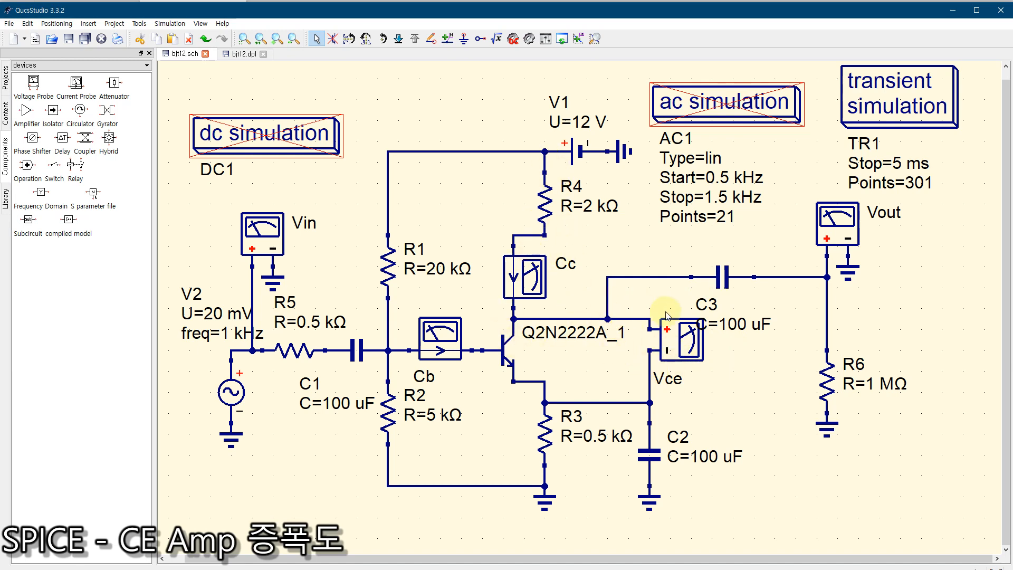
pyautogui.click(242, 55)
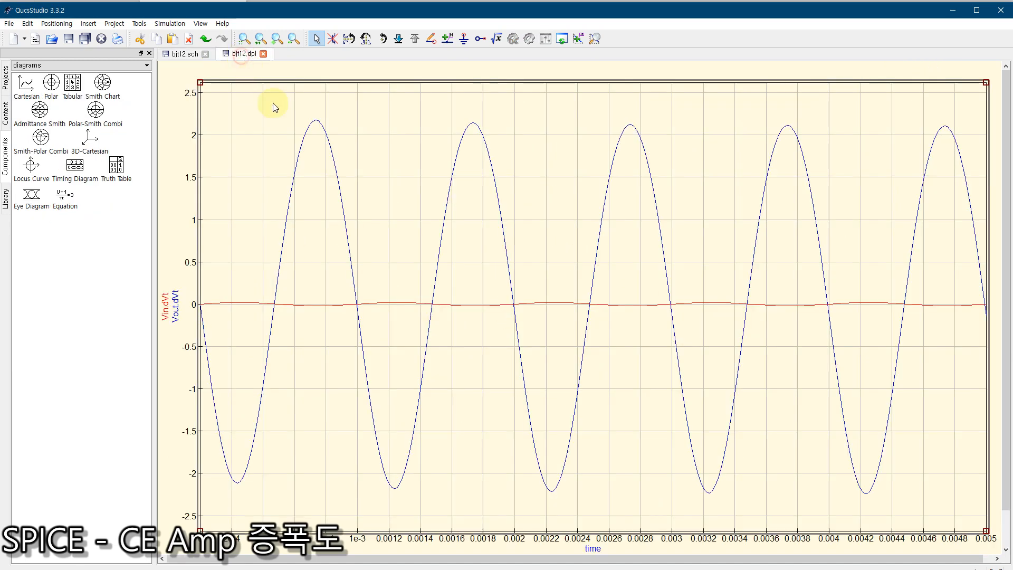
pyautogui.doubleClick(381, 270)
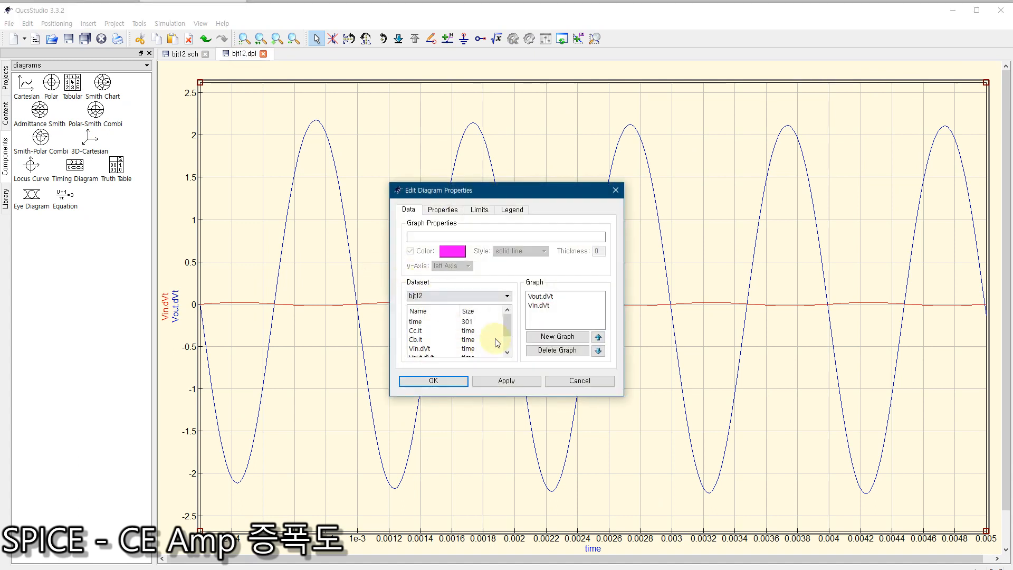
pyautogui.scroll(-1, 507, 322)
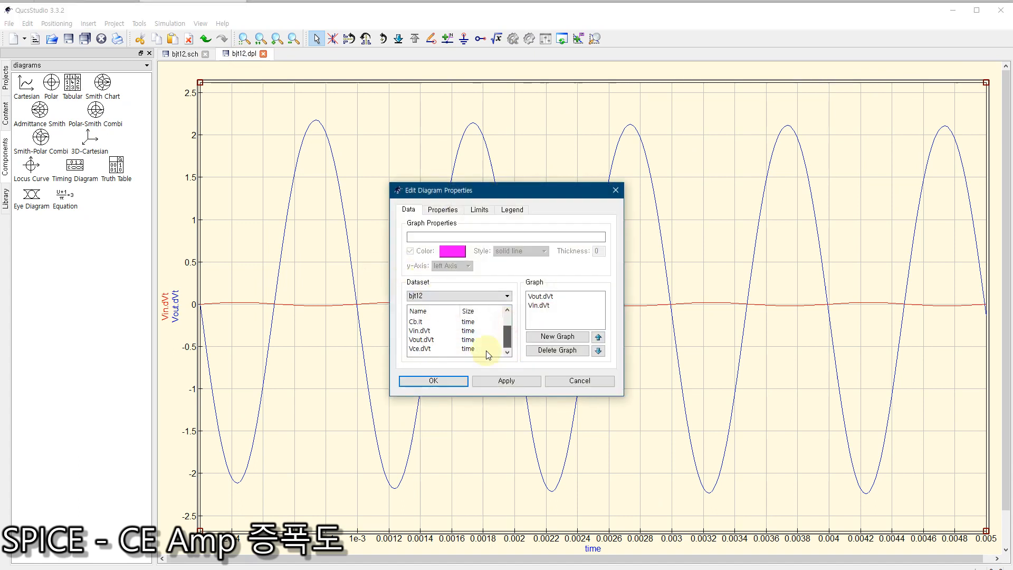
pyautogui.doubleClick(421, 349)
pyautogui.click(430, 381)
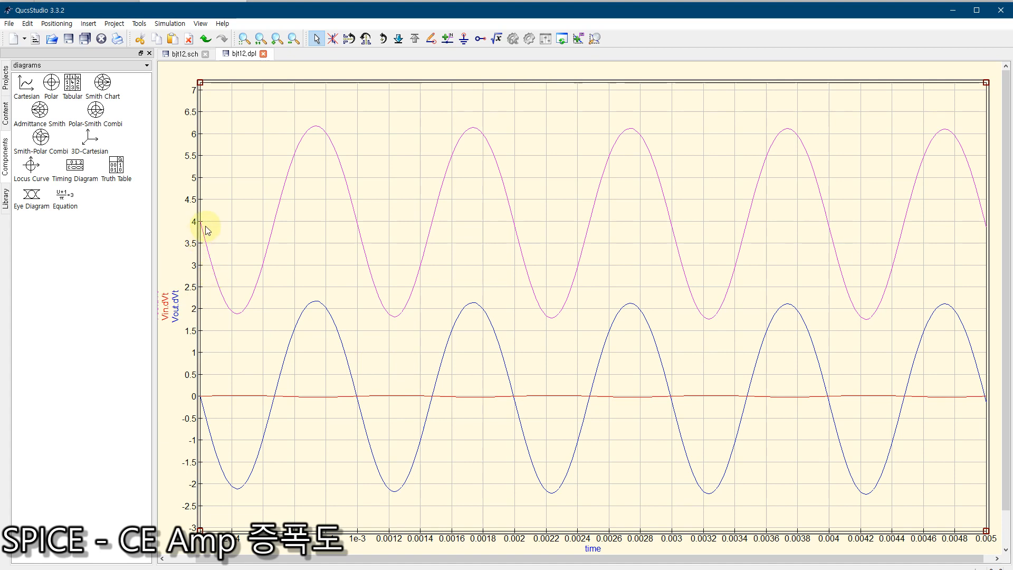
# Step: Calculate the DC bias on the schematic and compare the operating-point voltages with the plotted Vce and Vout waveforms
pyautogui.click(186, 53)
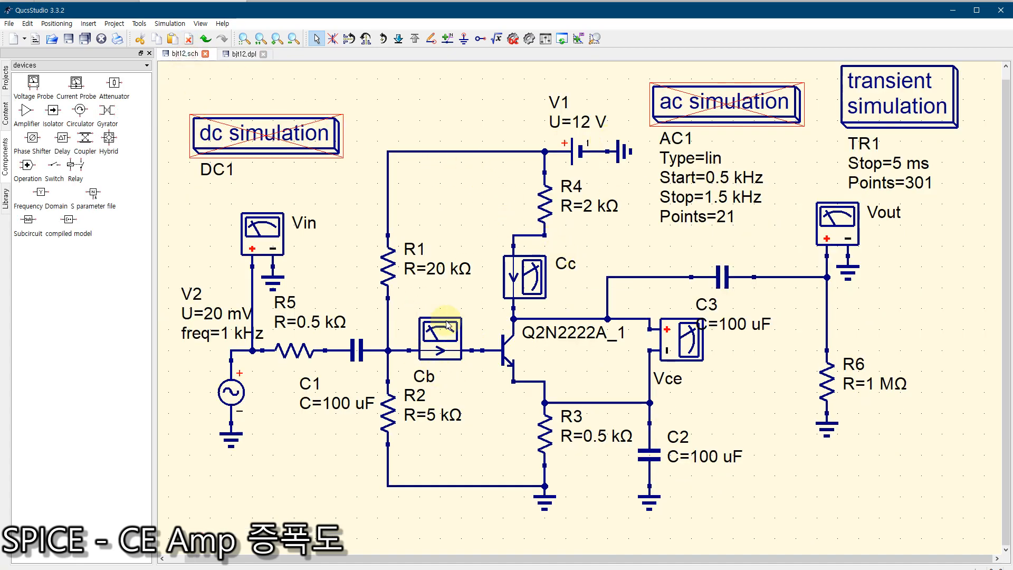
pyautogui.press('F2')
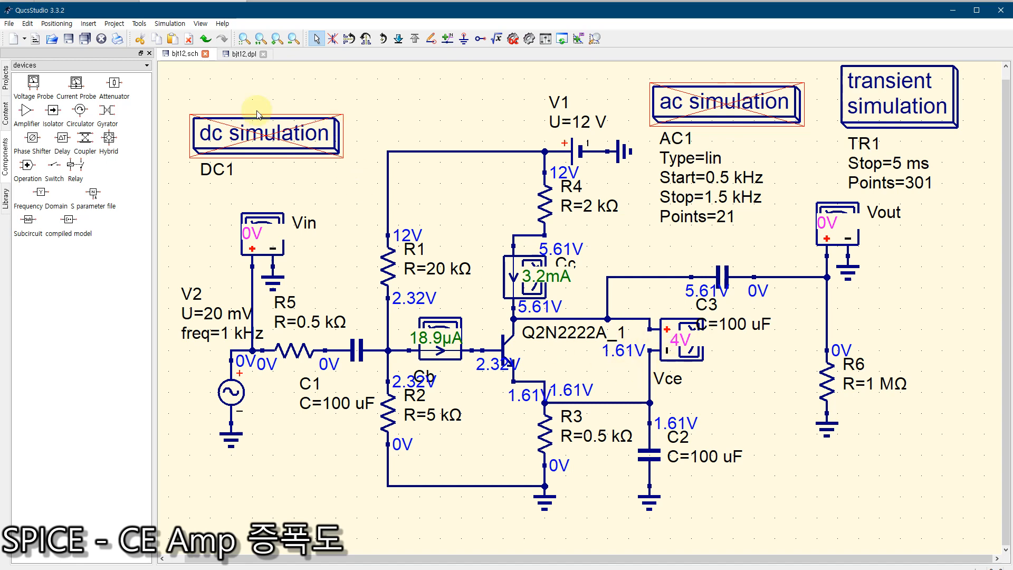
pyautogui.click(242, 54)
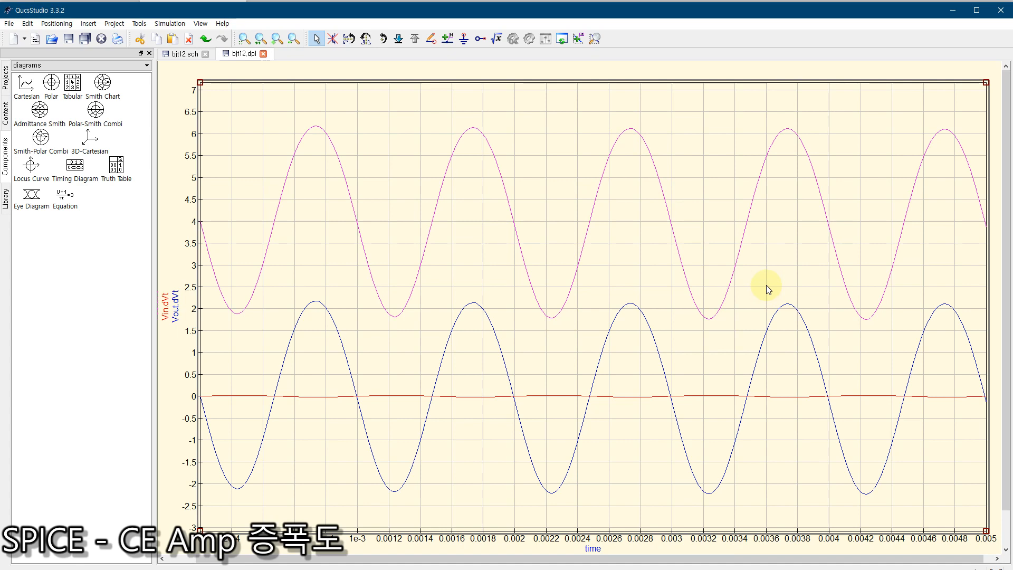
pyautogui.click(182, 53)
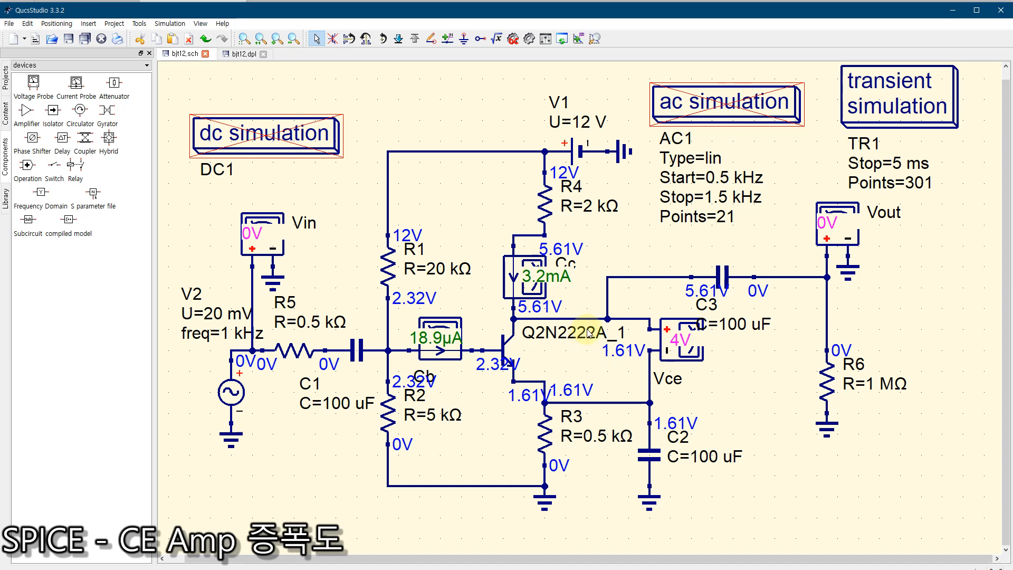
pyautogui.click(241, 54)
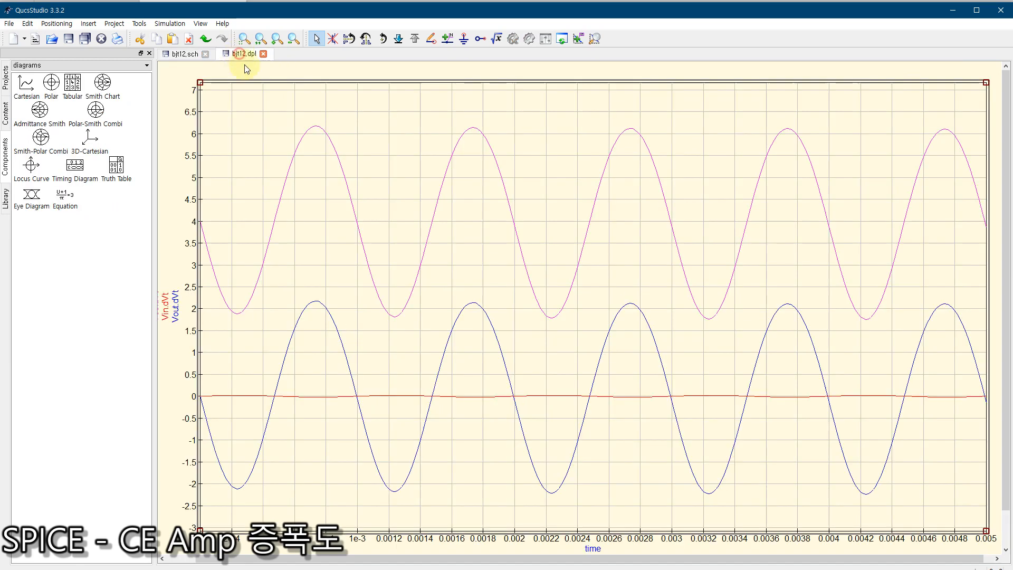